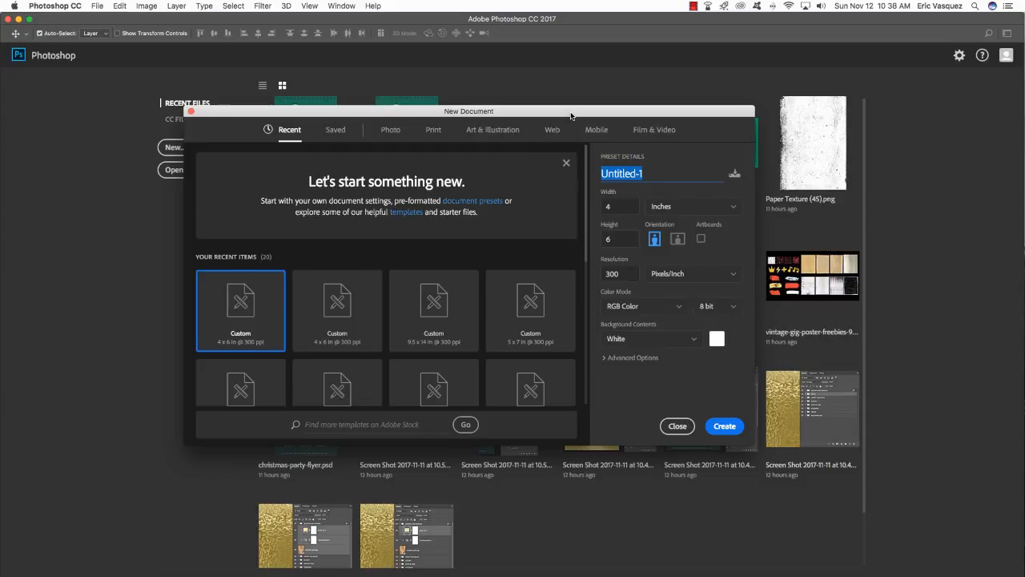
- Create a new document named christmas-party-flyer, 4 x 6 inches, at 300 pixels/inch in RGB Color with a white background
{"action": "left_click_drag", "start_coordinate": [572, 114], "coordinate": [570, 120]}
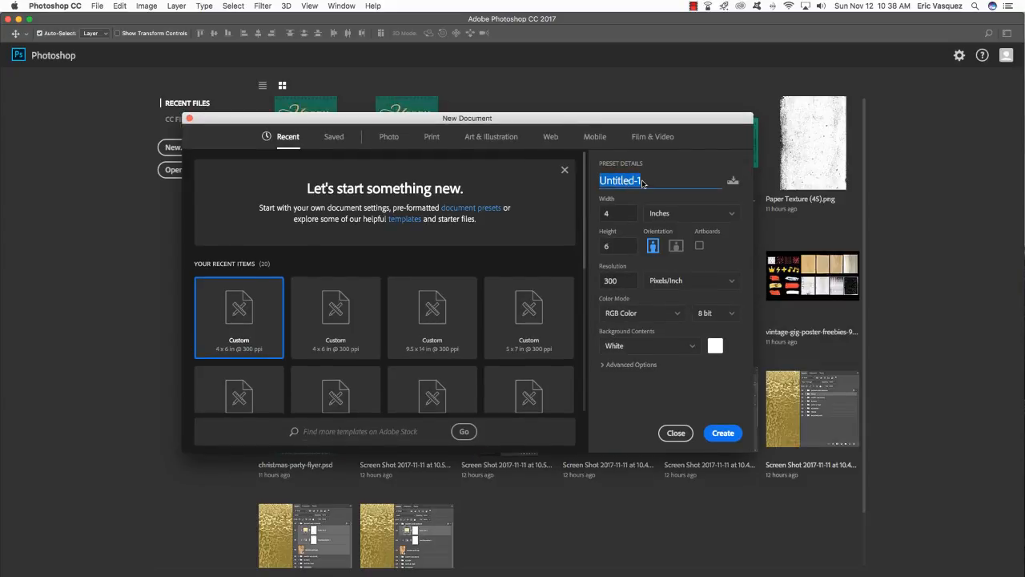
{"action": "type", "text": "christmas-pa"}
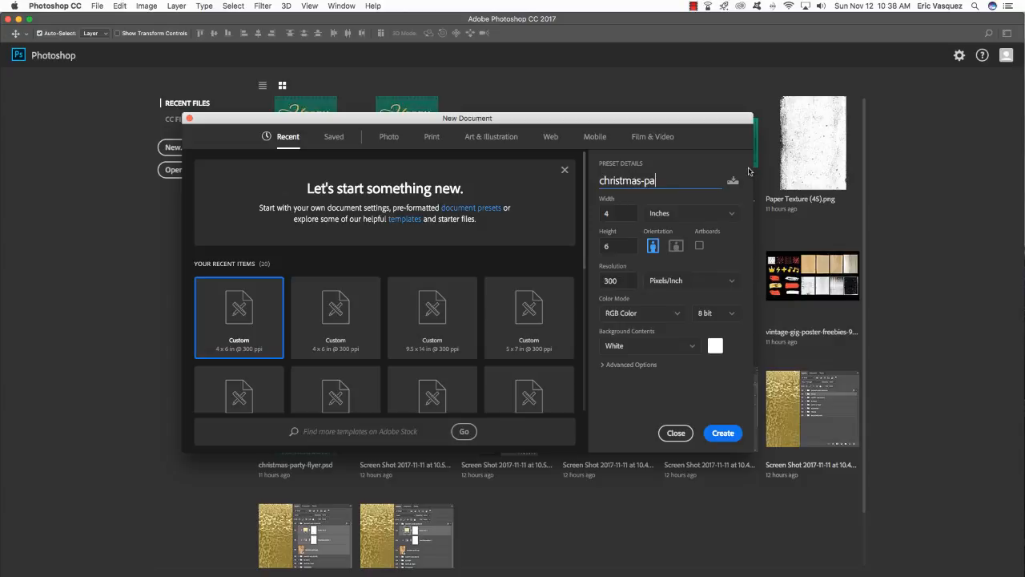
{"action": "type", "text": "rty-flyer"}
{"action": "left_click", "coordinate": [641, 316]}
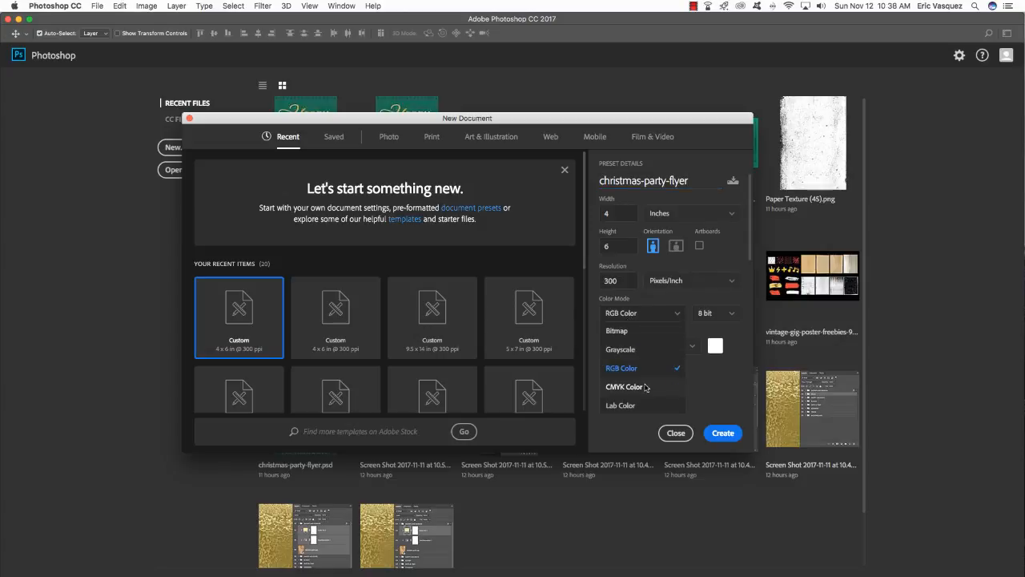
{"action": "left_click", "coordinate": [733, 386]}
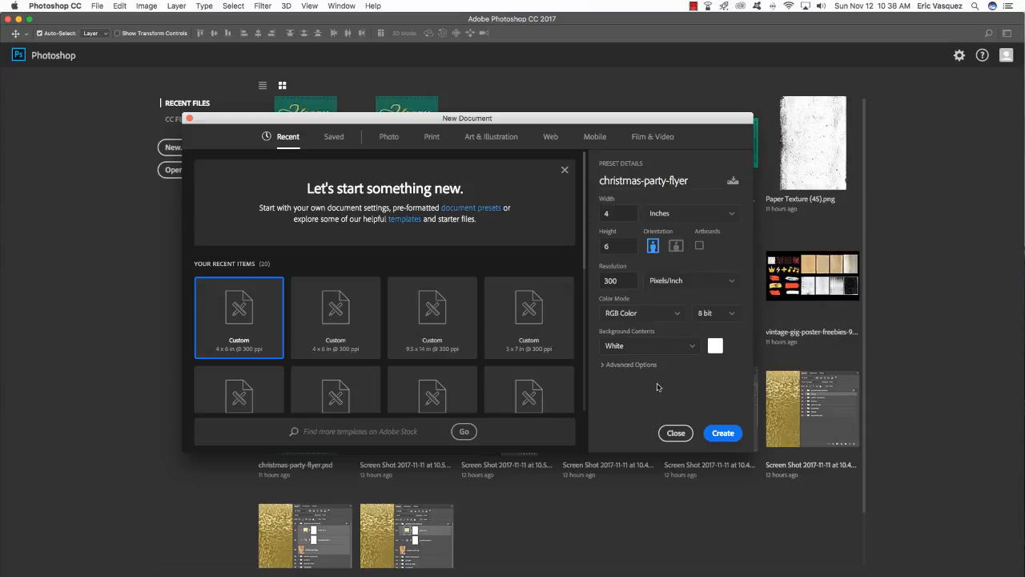
{"action": "left_click", "coordinate": [723, 433]}
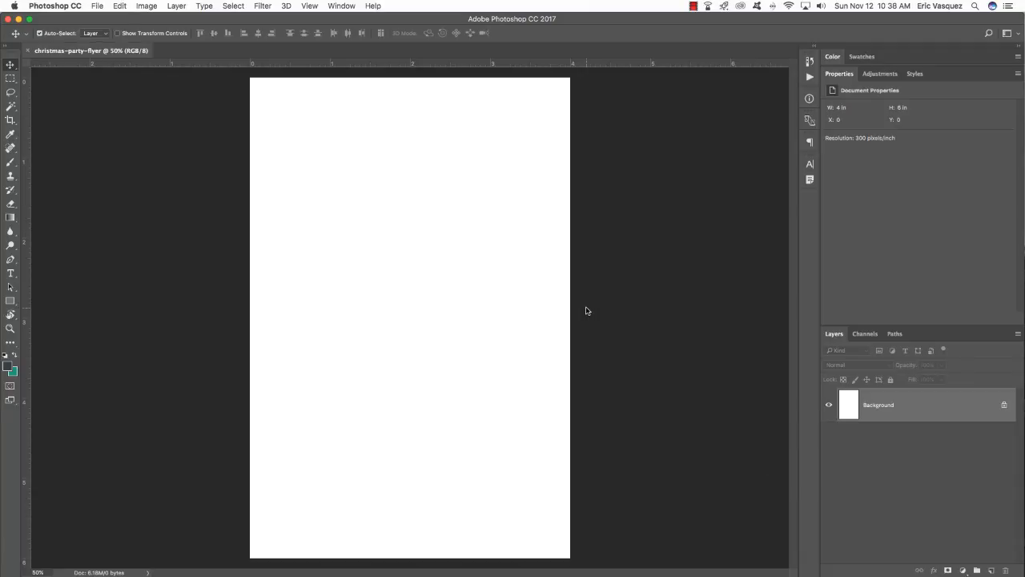
- Convert the locked Background into a regular layer named BG
{"action": "double_click", "coordinate": [934, 406]}
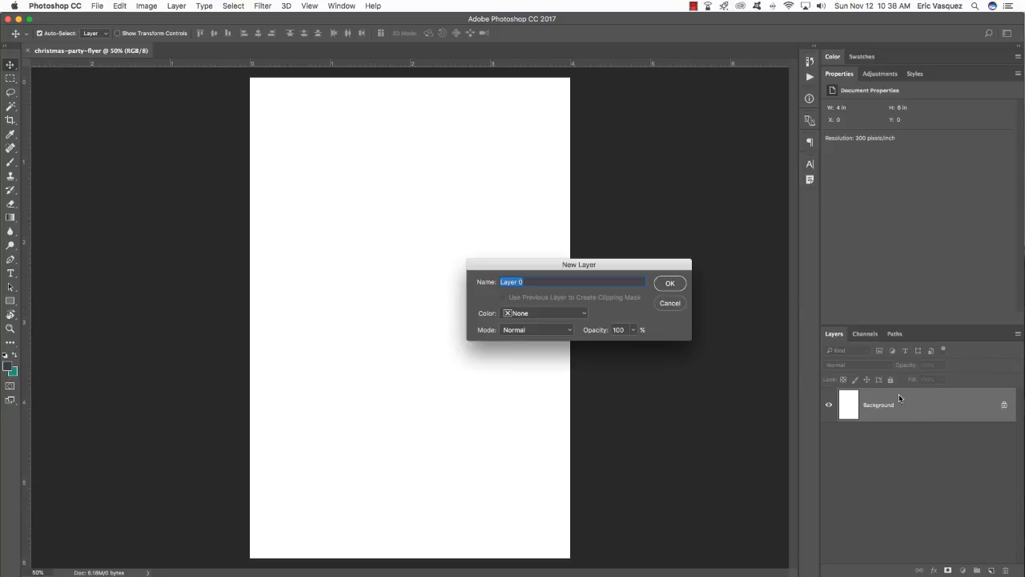
{"action": "type", "text": "BG"}
{"action": "key", "text": "Return"}
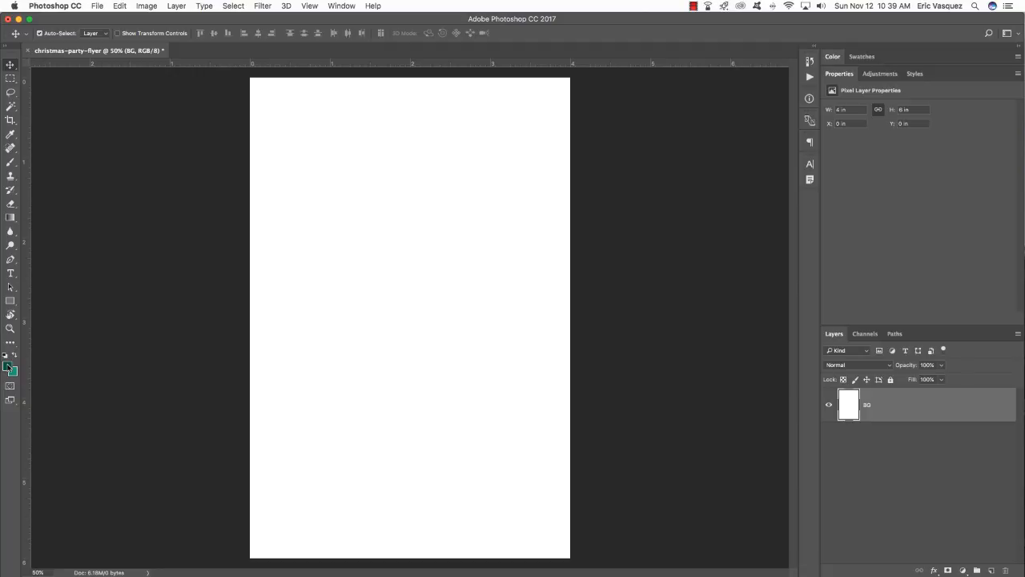
- Set the foreground color to #304240 and fill the BG layer with it
{"action": "left_click", "coordinate": [9, 368]}
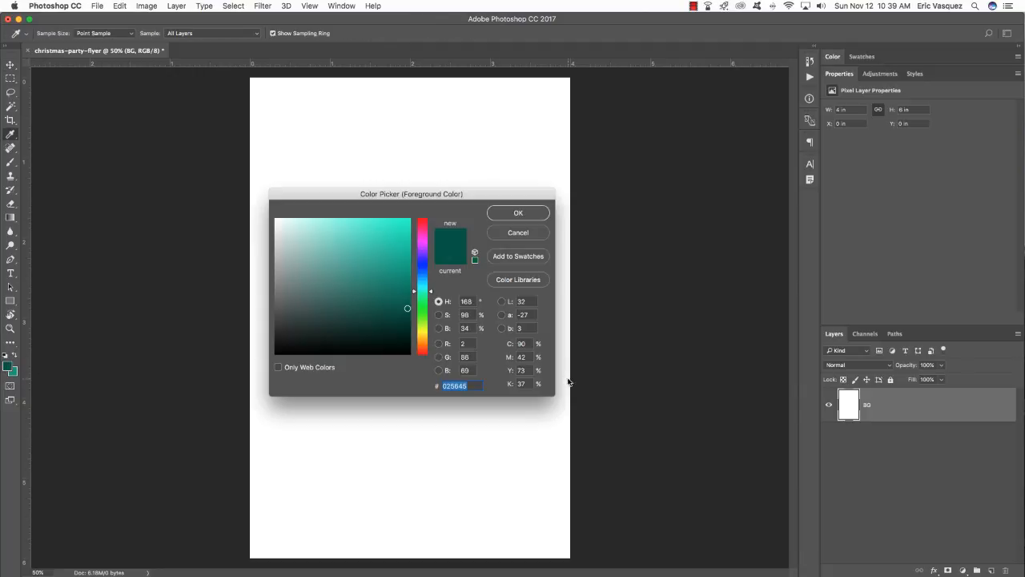
{"action": "type", "text": "304"}
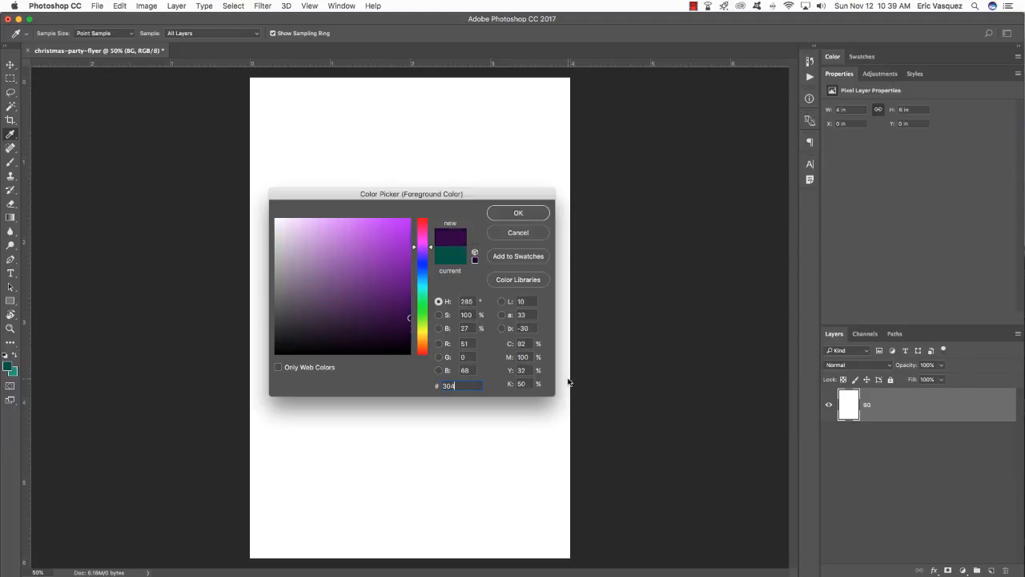
{"action": "type", "text": "240"}
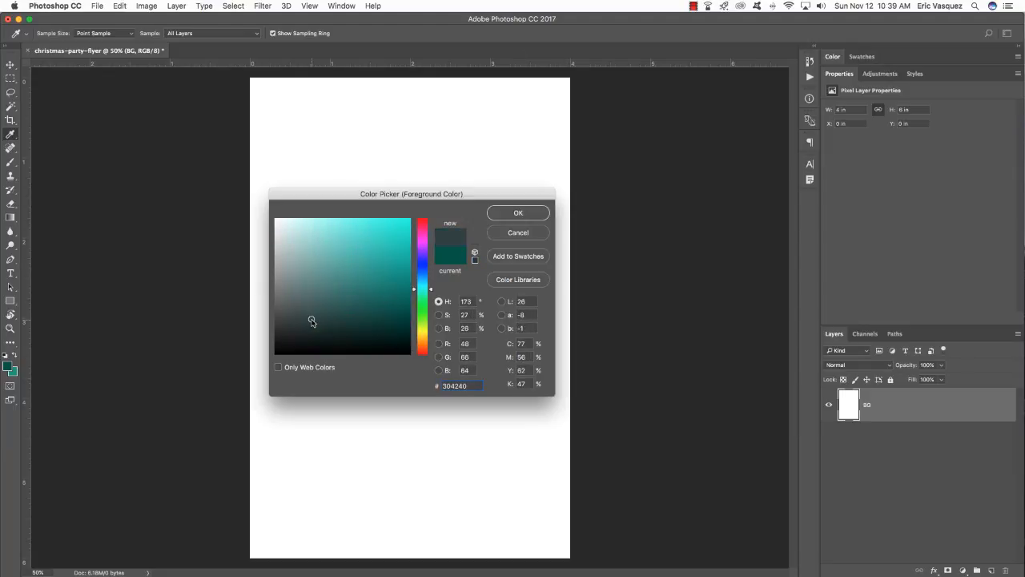
{"action": "left_click", "coordinate": [519, 214]}
{"action": "key", "text": "v"}
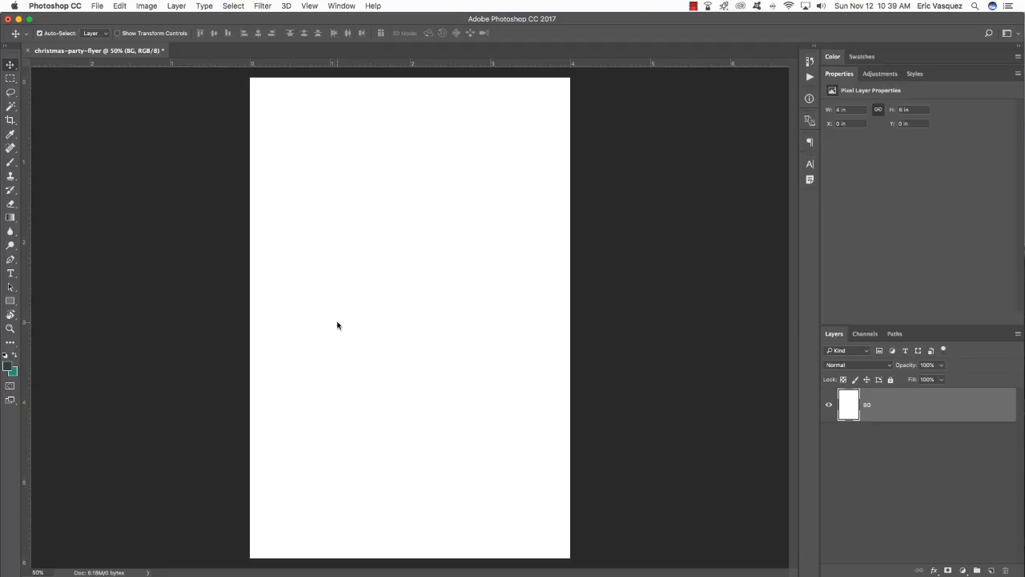
{"action": "key", "text": "alt+BackSpace"}
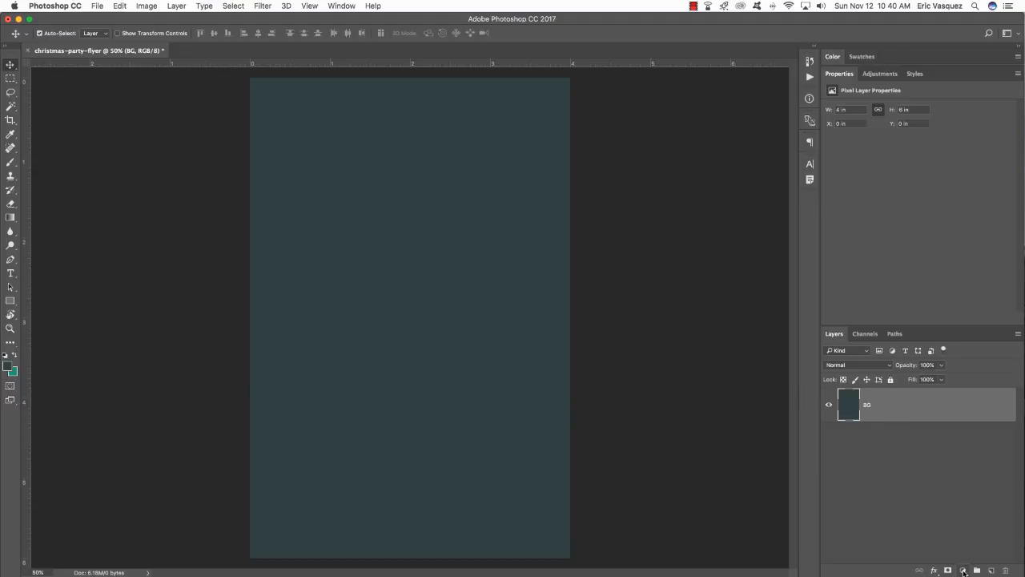
- Add a Solid Color fill layer above BG using the green #2C5645
{"action": "left_click", "coordinate": [964, 570]}
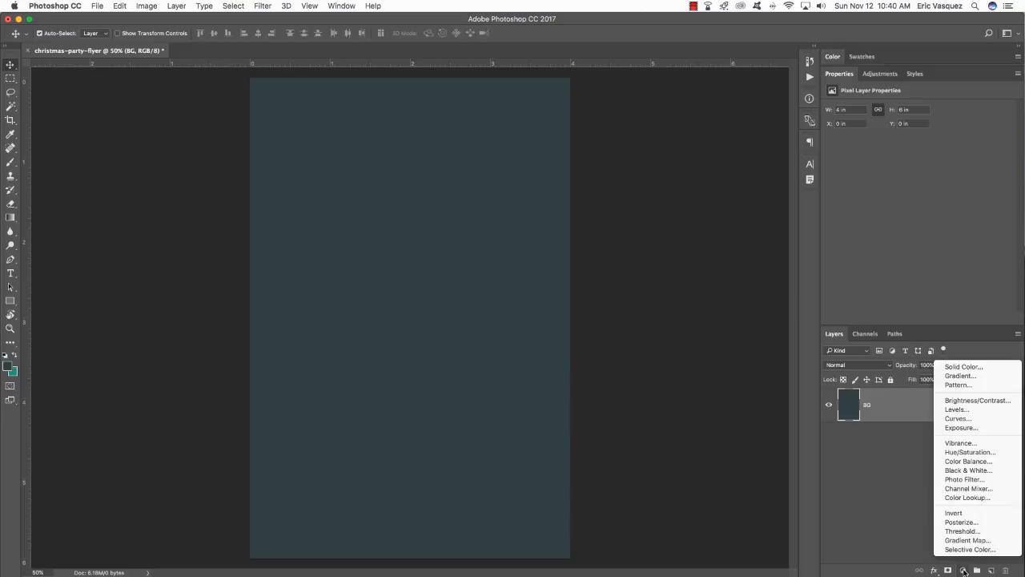
{"action": "left_click", "coordinate": [963, 367]}
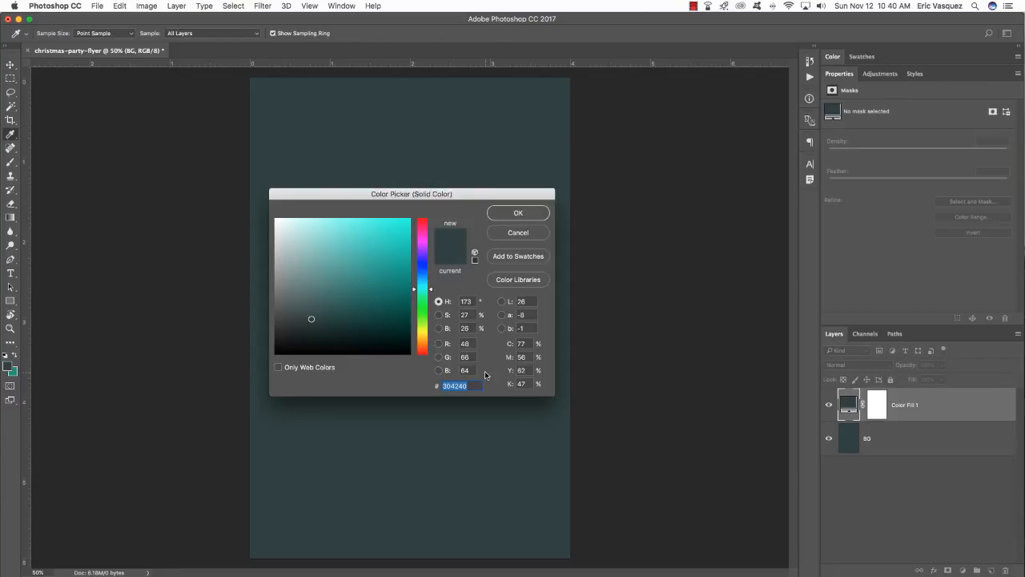
{"action": "type", "text": "2"}
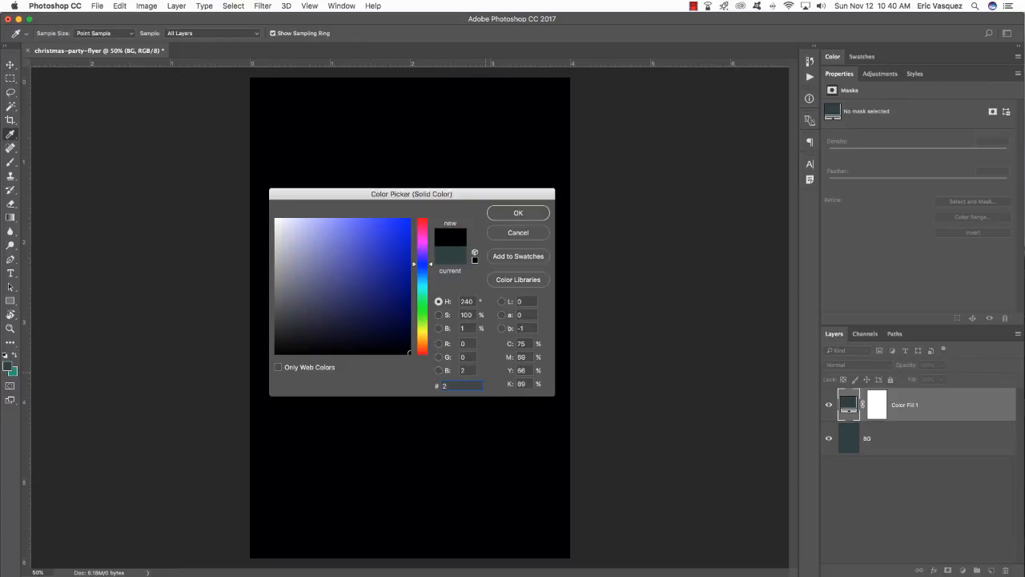
{"action": "type", "text": "C56"}
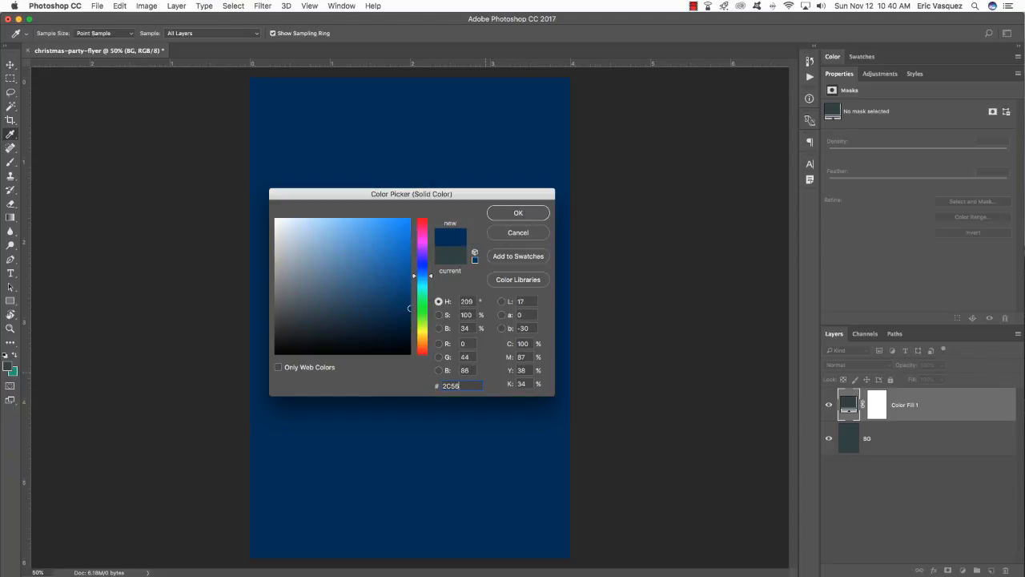
{"action": "type", "text": "45"}
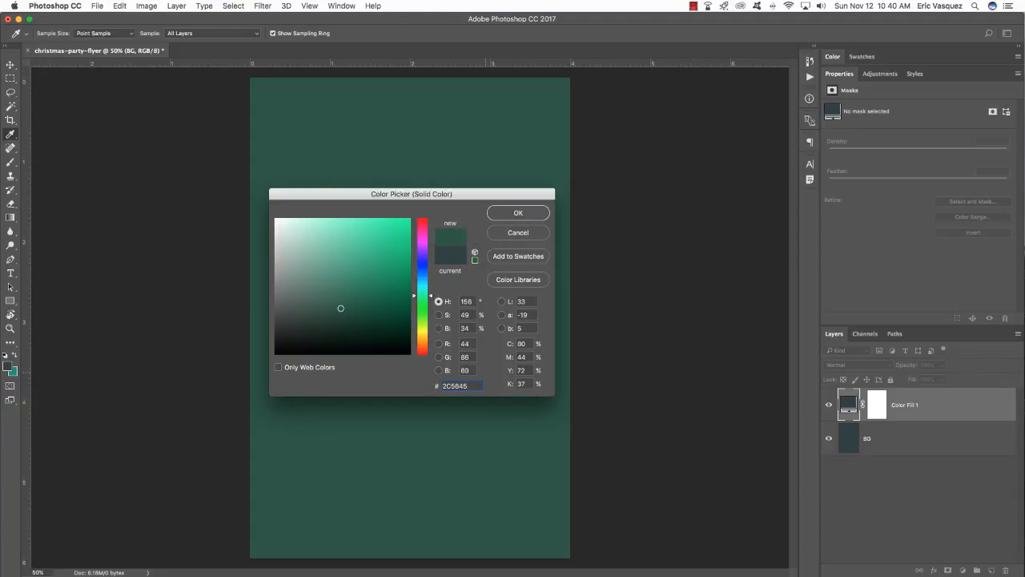
{"action": "left_click", "coordinate": [530, 215]}
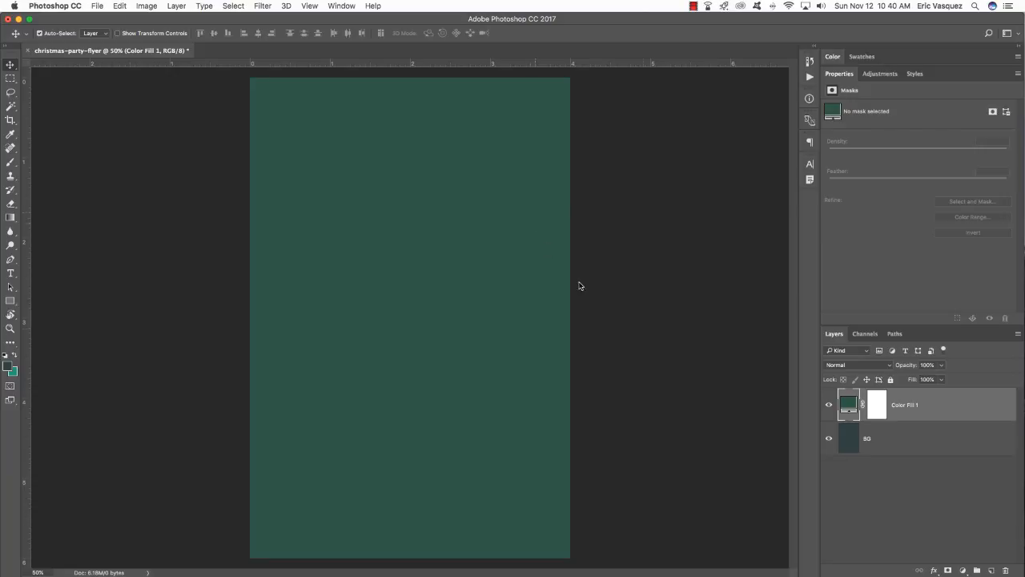
- Set the dark green fill layer's blend mode to Color and toggle its visibility to compare the effect
{"action": "left_click", "coordinate": [849, 365]}
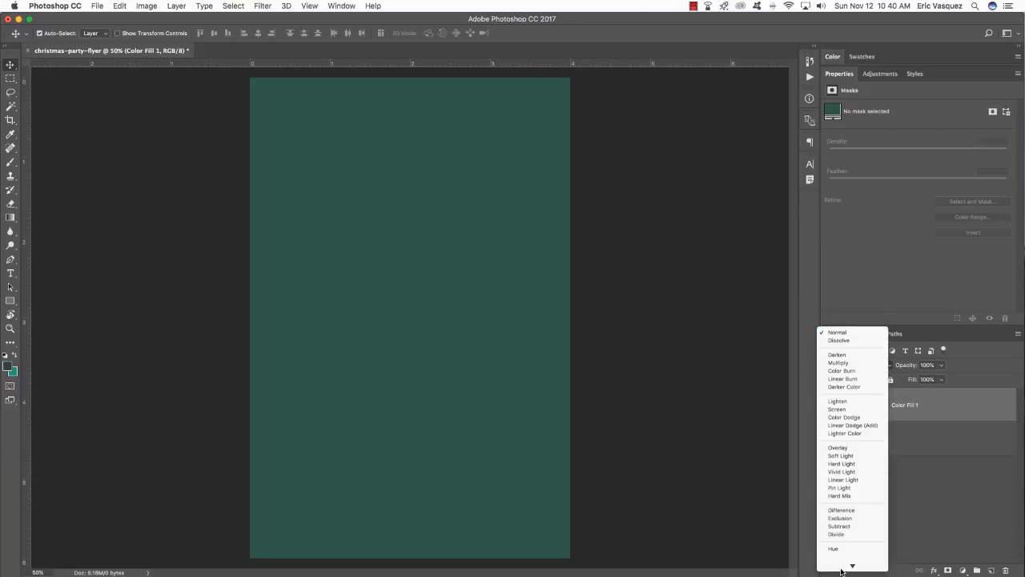
{"action": "left_click", "coordinate": [843, 551]}
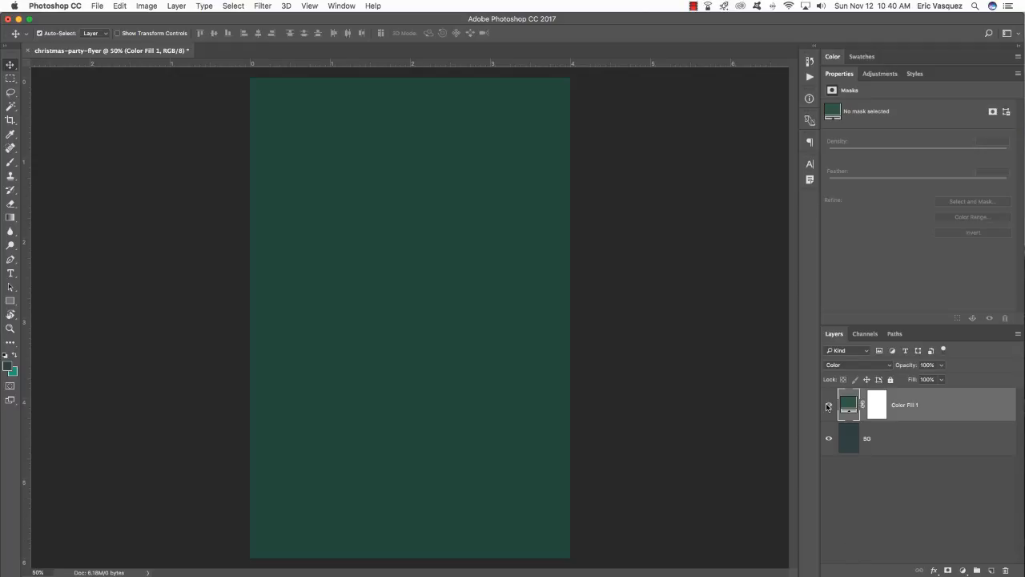
{"action": "left_click", "coordinate": [828, 405]}
{"action": "left_click", "coordinate": [827, 405]}
{"action": "left_click", "coordinate": [827, 405]}
{"action": "left_click", "coordinate": [828, 405]}
- Add a second Solid Color fill layer in #179975 and set its opacity to 50%
{"action": "left_click", "coordinate": [963, 570]}
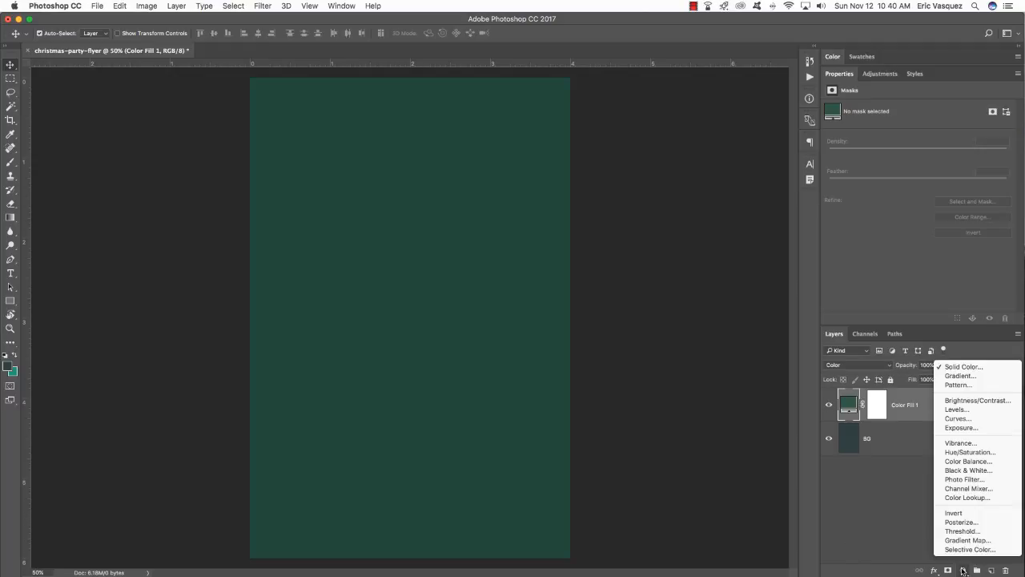
{"action": "left_click", "coordinate": [964, 366]}
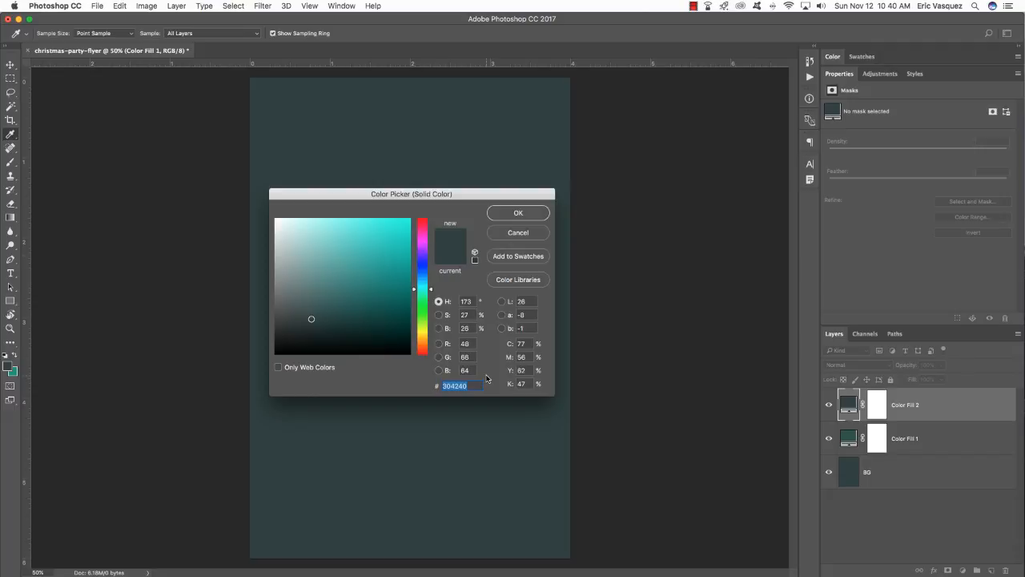
{"action": "type", "text": "1799"}
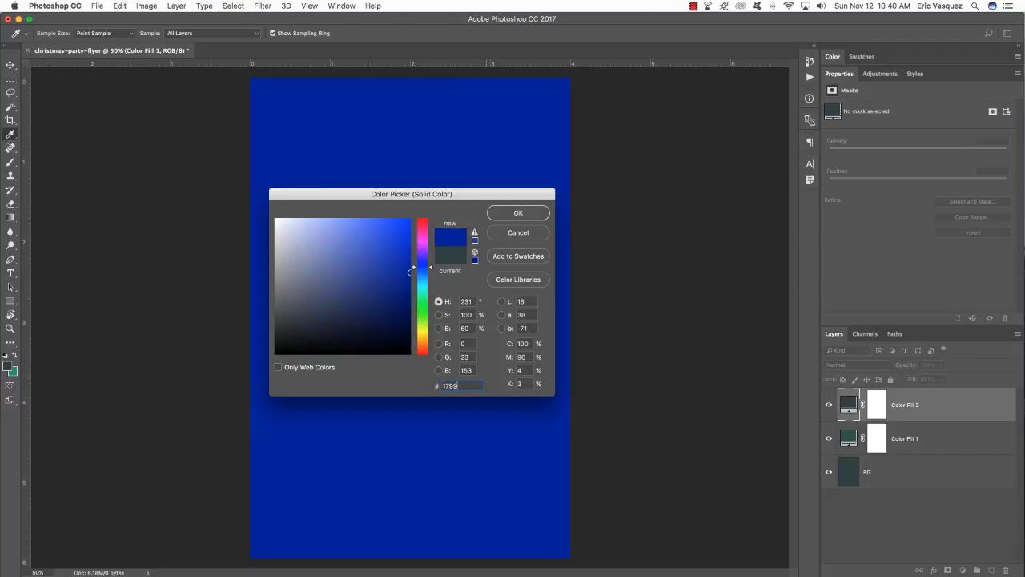
{"action": "type", "text": "75"}
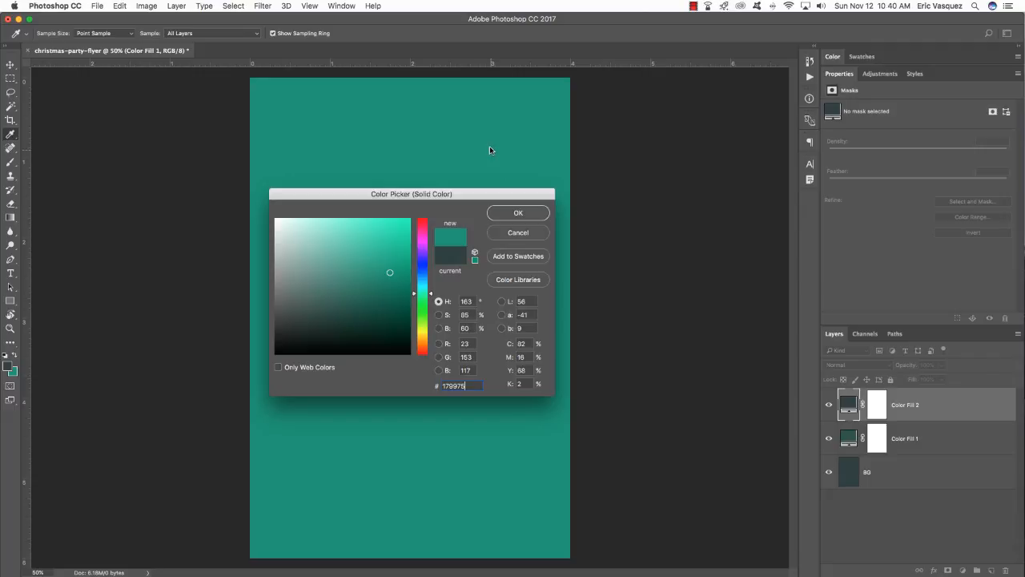
{"action": "left_click", "coordinate": [527, 213]}
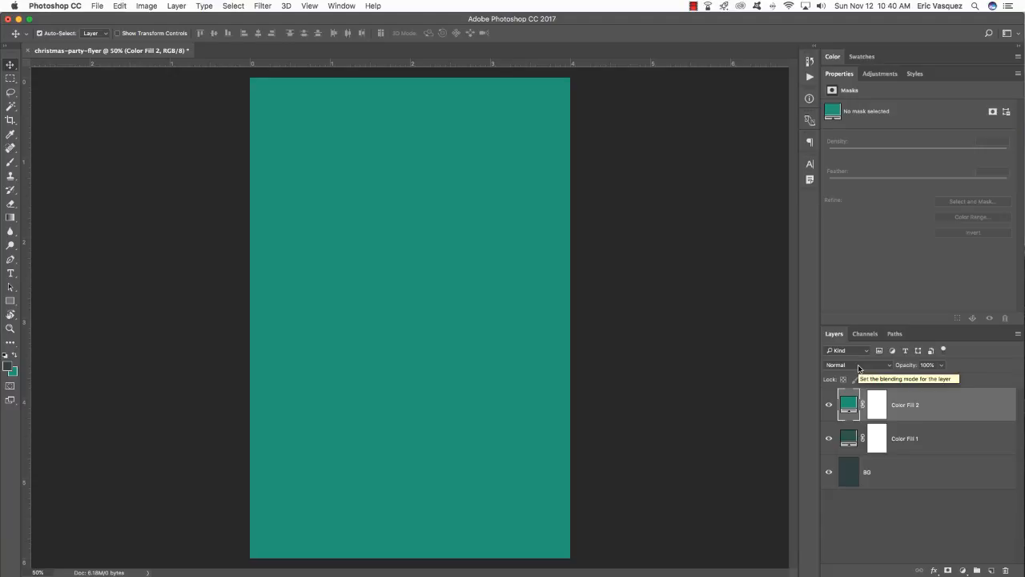
{"action": "key", "text": "5"}
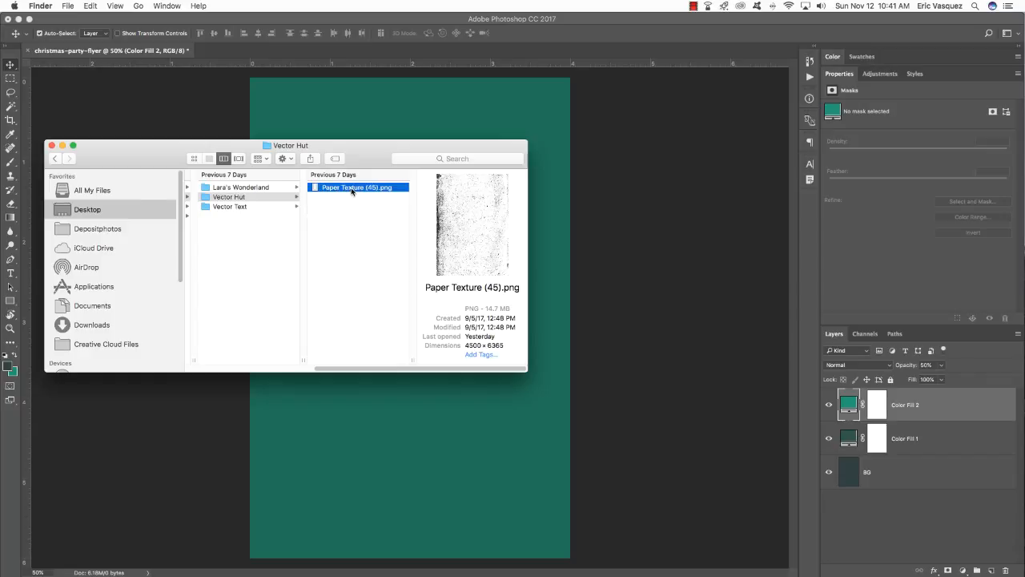
- Open Paper Texture (45).png from the Vector Hut folder, name its layer Paper Texture (45).png, and bring it into the flyer document
{"action": "left_click_drag", "start_coordinate": [351, 189], "coordinate": [733, 551]}
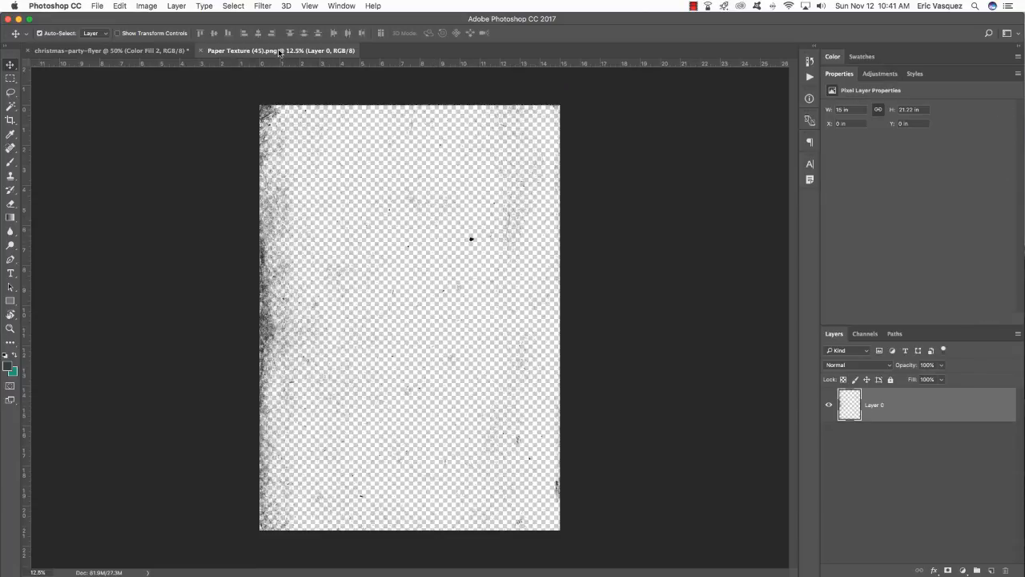
{"action": "double_click", "coordinate": [874, 405]}
{"action": "type", "text": "Paper Texture (45).png"}
{"action": "key", "text": "Return"}
{"action": "left_click_drag", "start_coordinate": [358, 52], "coordinate": [856, 345]}
{"action": "left_click_drag", "start_coordinate": [949, 409], "coordinate": [364, 348]}
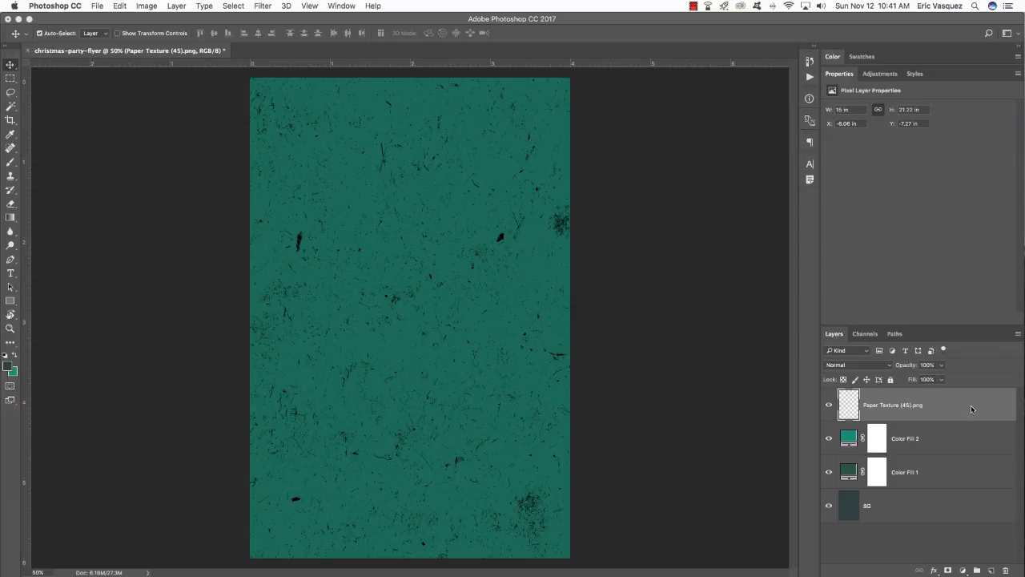
- Convert the Paper Texture (45).png layer to a Smart Object, keeping its name
{"action": "right_click", "coordinate": [937, 406]}
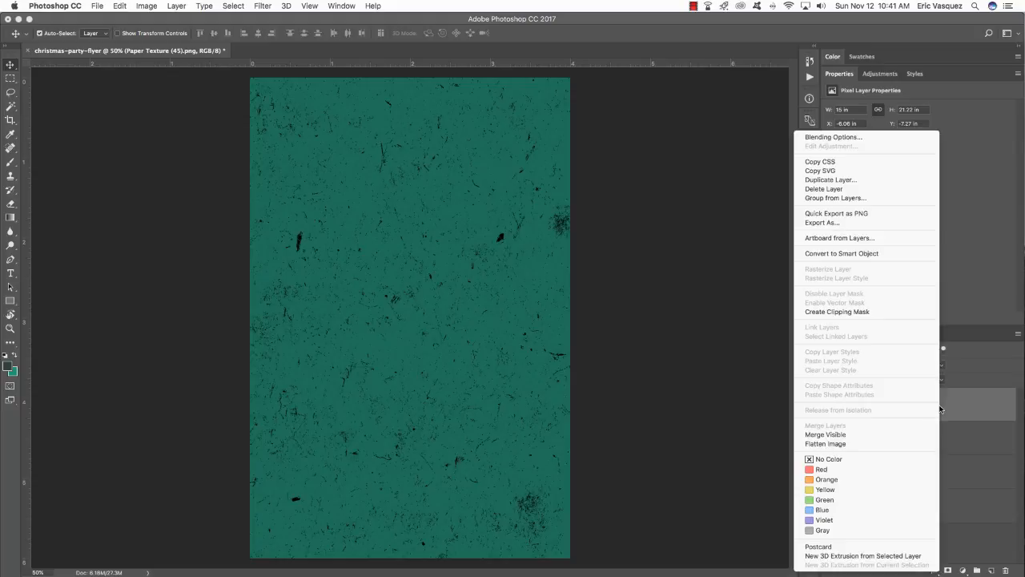
{"action": "left_click", "coordinate": [844, 254]}
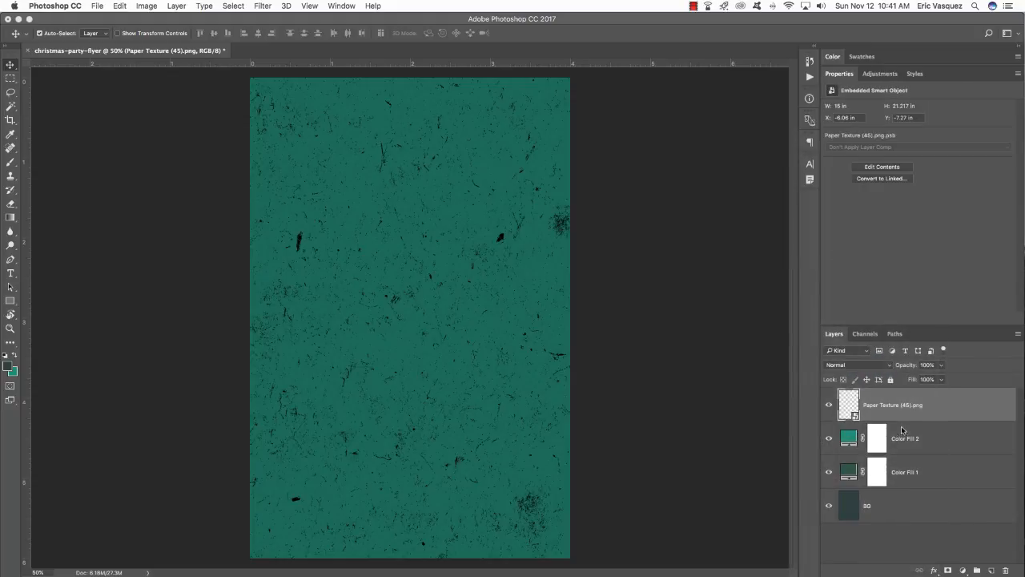
{"action": "double_click", "coordinate": [881, 405]}
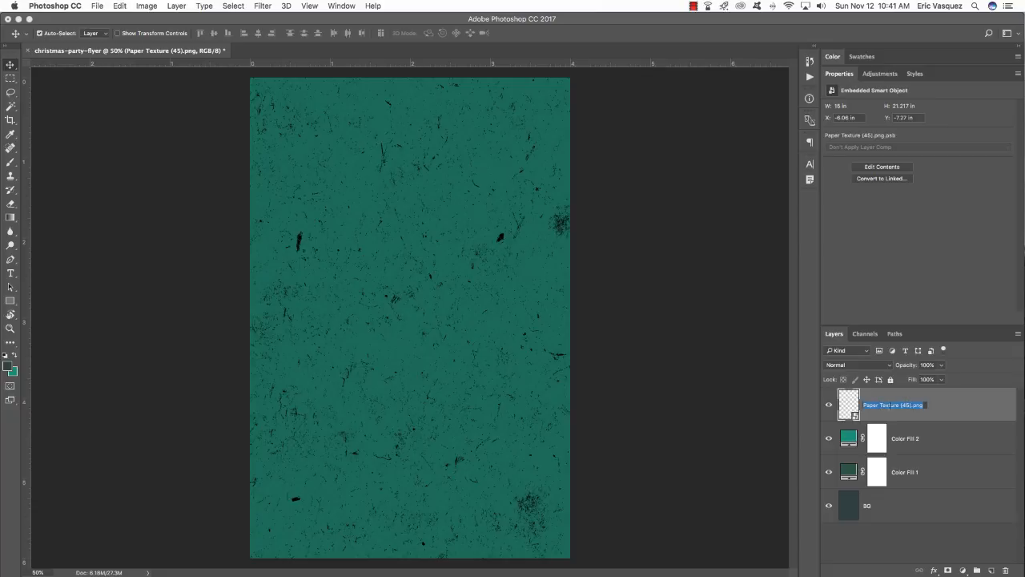
{"action": "left_click", "coordinate": [967, 406]}
- Apply a Color Overlay in #2f4240 to the Paper Texture (45).png layer and collapse its effects list
{"action": "double_click", "coordinate": [1003, 409]}
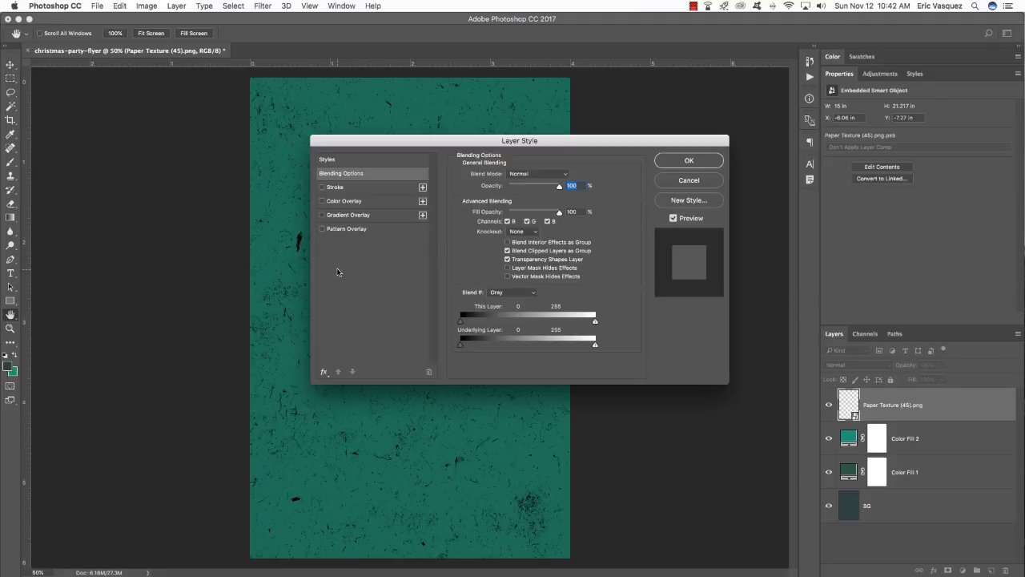
{"action": "left_click", "coordinate": [339, 201]}
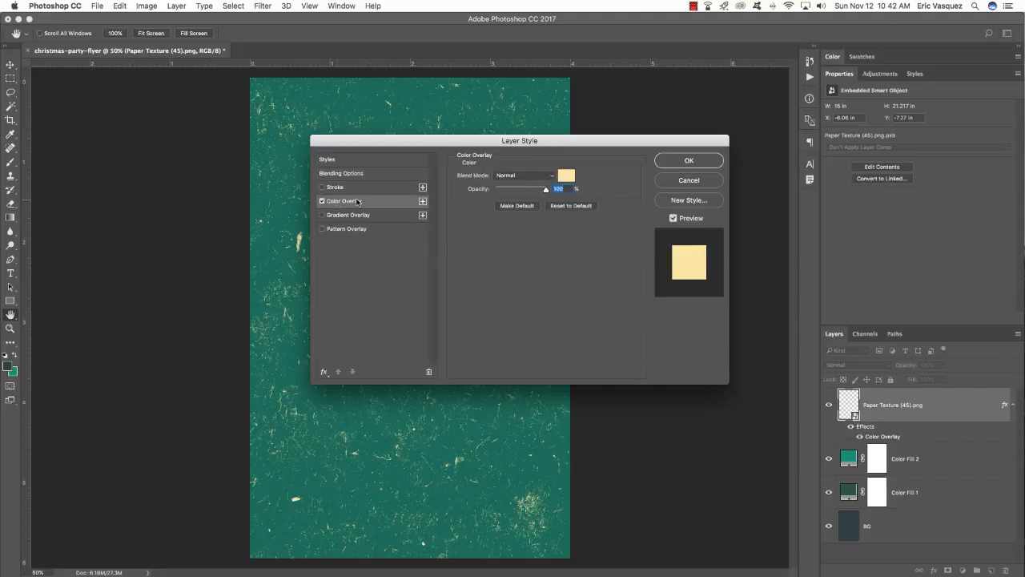
{"action": "left_click", "coordinate": [567, 175]}
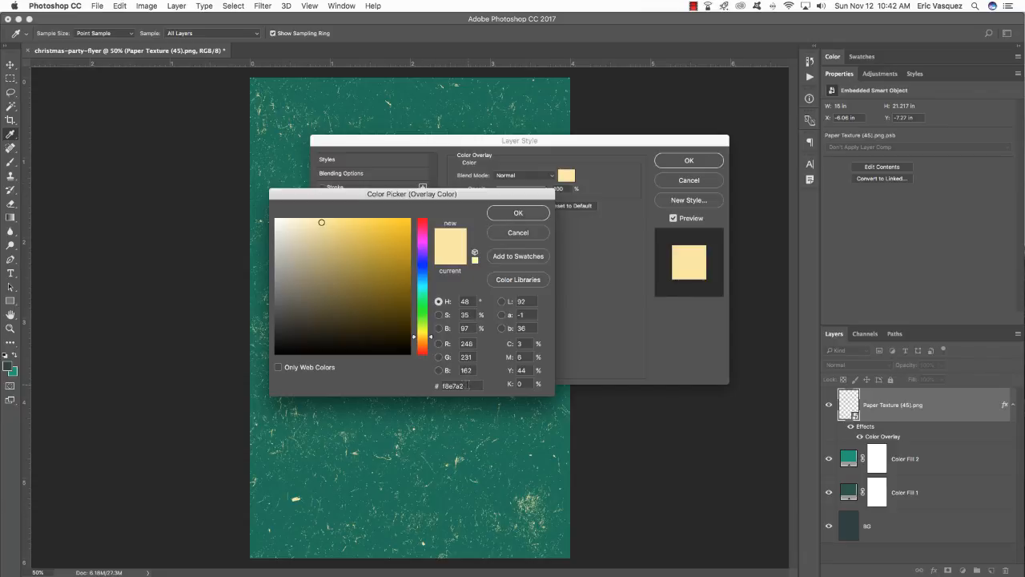
{"action": "double_click", "coordinate": [465, 385]}
{"action": "type", "text": "2"}
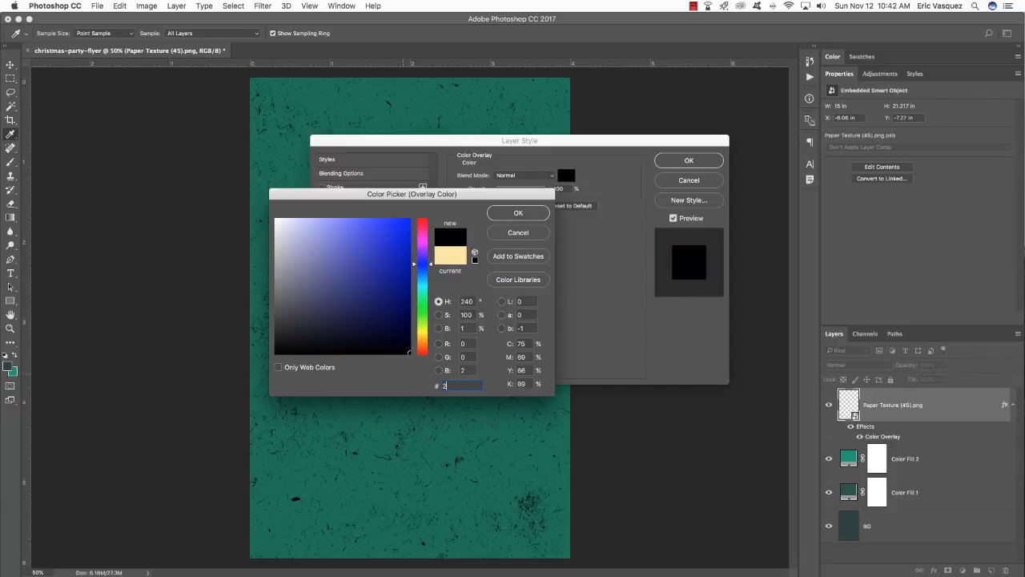
{"action": "type", "text": "f4"}
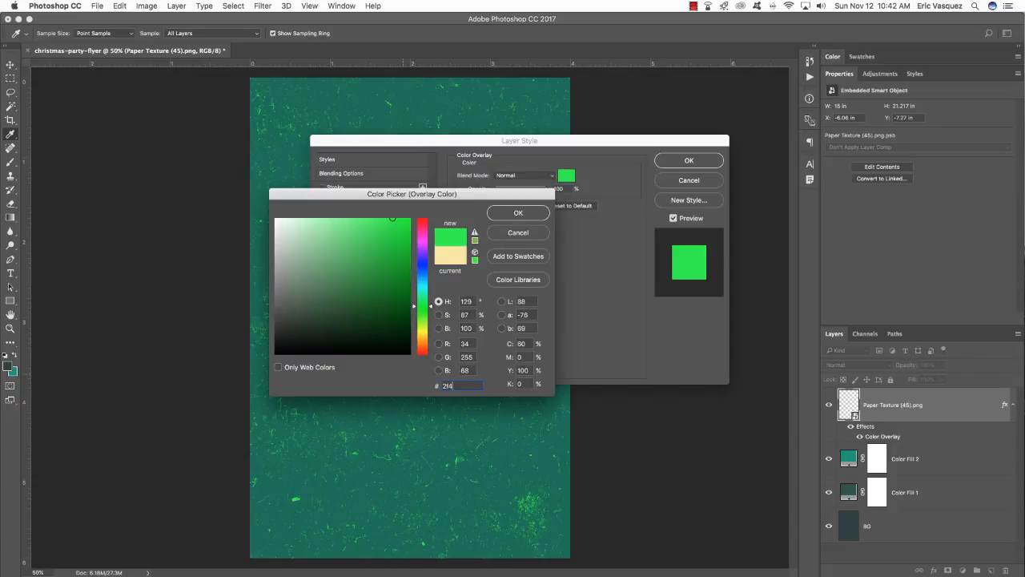
{"action": "type", "text": "240"}
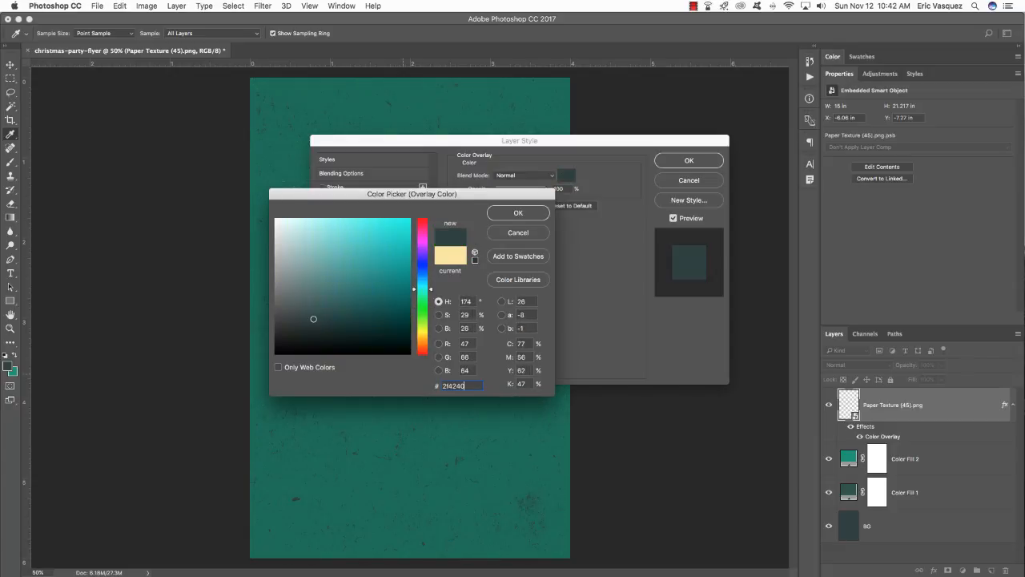
{"action": "left_click", "coordinate": [514, 211]}
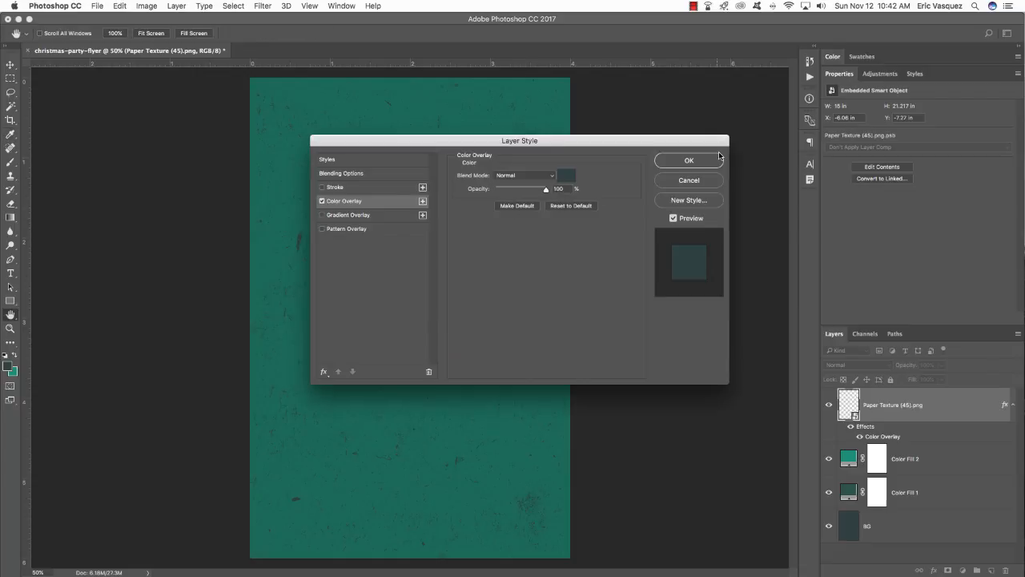
{"action": "left_click", "coordinate": [688, 160]}
{"action": "key", "text": "v"}
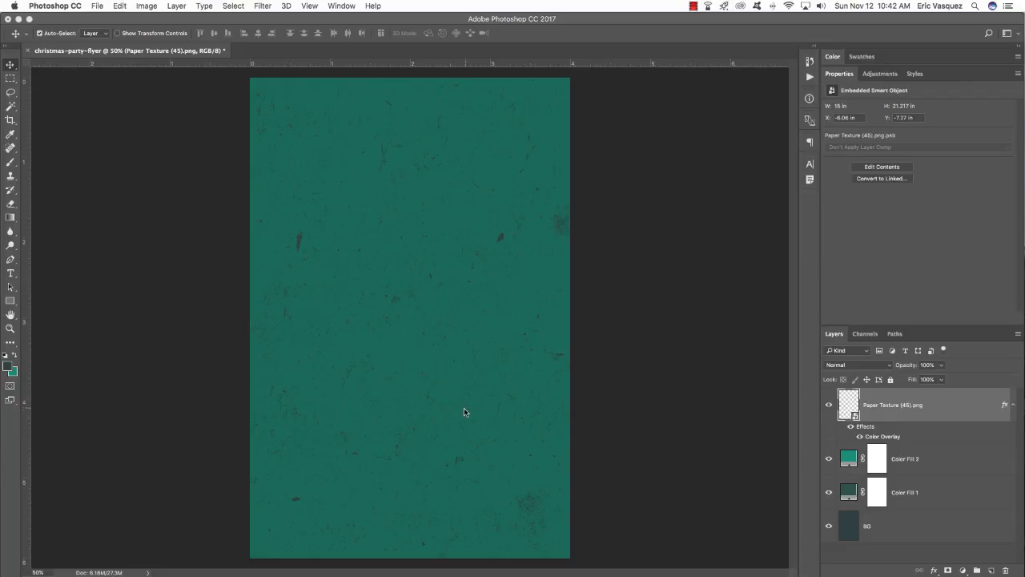
{"action": "left_click", "coordinate": [1014, 407]}
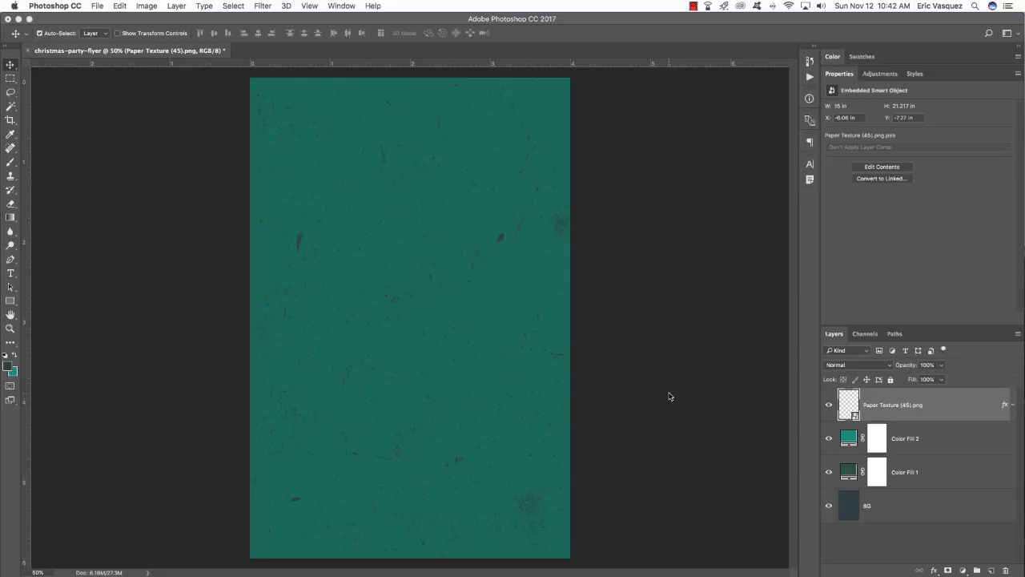
- Set the Paper Texture (45).png layer's opacity to 50% and toggle its visibility to compare the effect
{"action": "key", "text": "5"}
{"action": "left_click", "coordinate": [828, 405]}
{"action": "left_click", "coordinate": [828, 407]}
{"action": "left_click", "coordinate": [942, 365]}
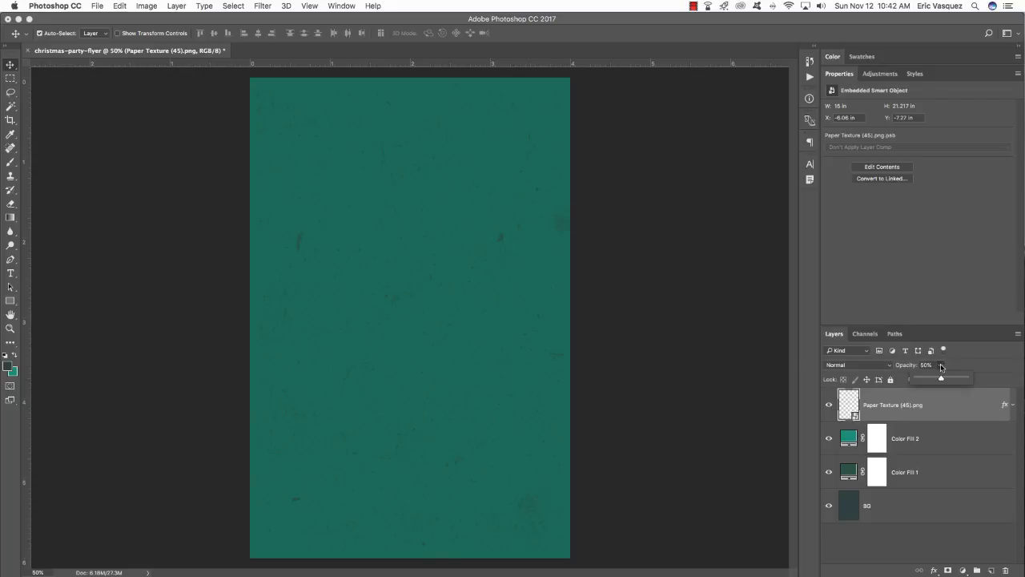
{"action": "left_click", "coordinate": [972, 365]}
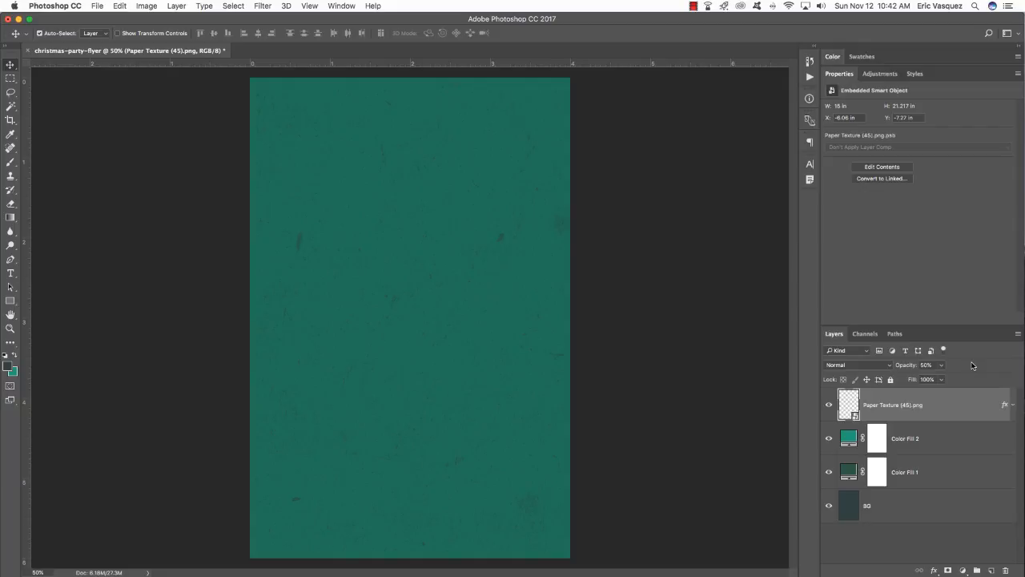
- Switch to Finder and open pine-ensemble-01.png from the Lara's Wonderland folder in Photoshop
{"action": "key", "text": "super+Tab"}
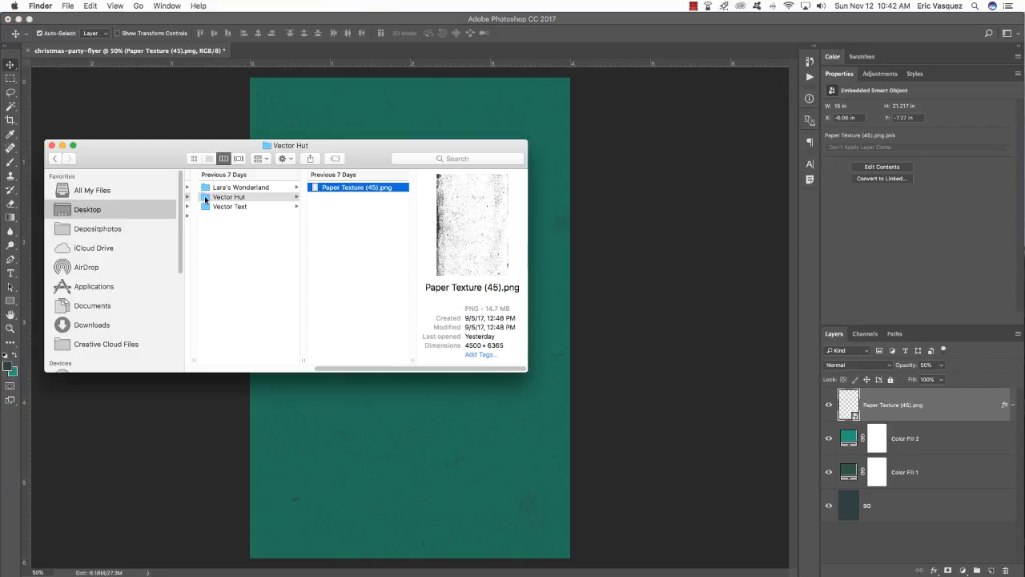
{"action": "left_click", "coordinate": [245, 196]}
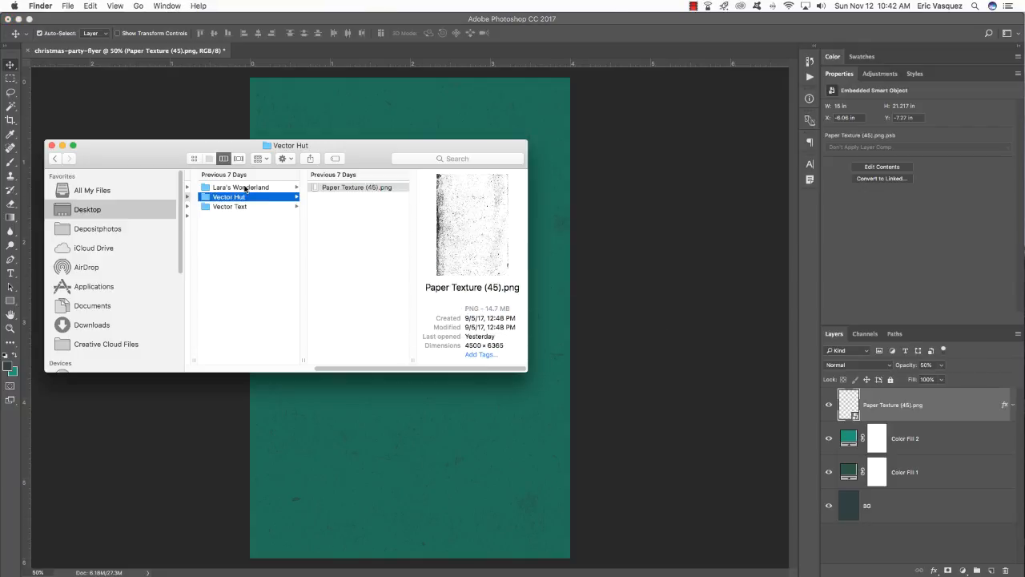
{"action": "left_click", "coordinate": [244, 187]}
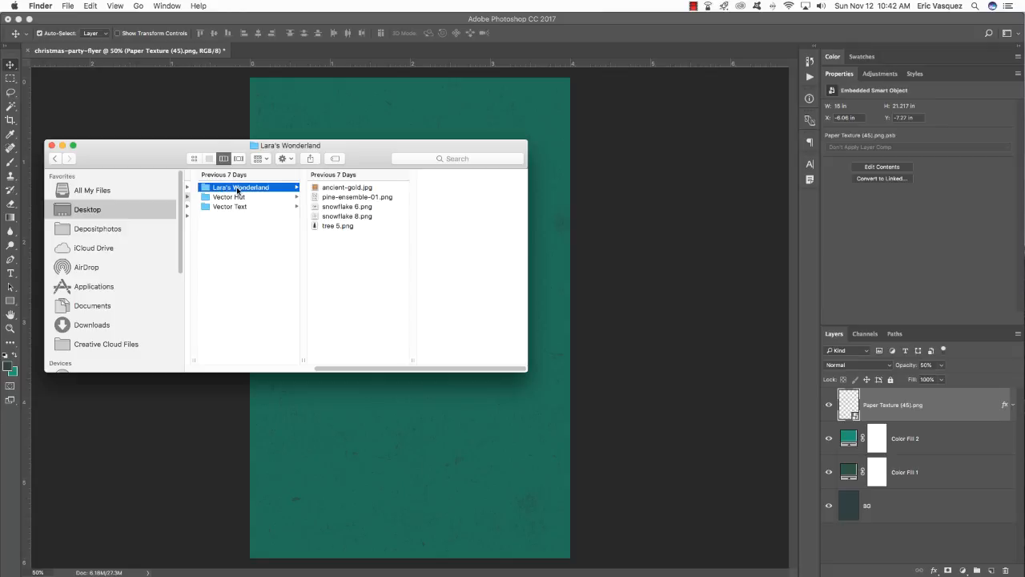
{"action": "left_click", "coordinate": [339, 201]}
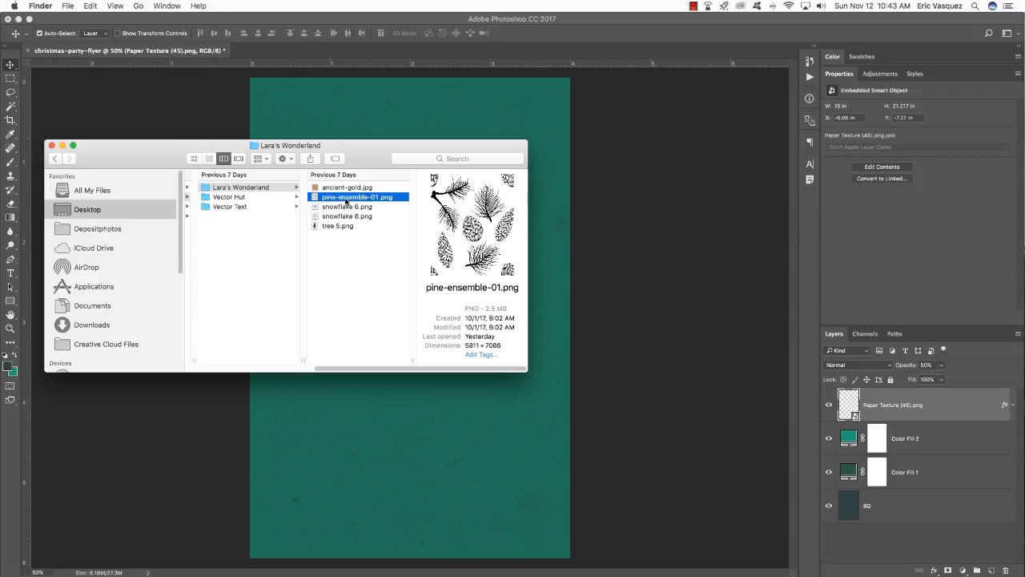
{"action": "left_click_drag", "start_coordinate": [346, 201], "coordinate": [733, 566]}
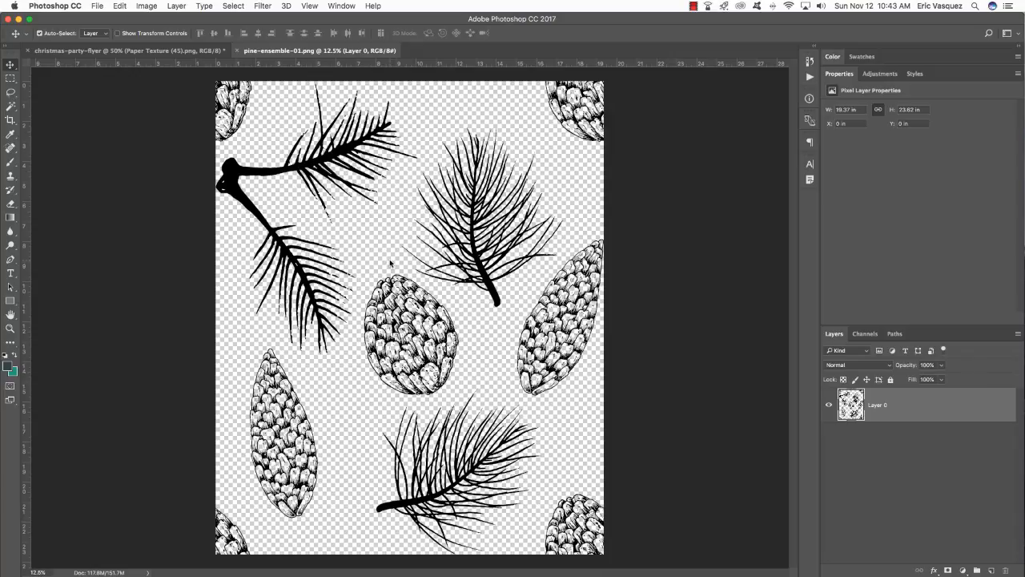
- Copy the pine image's file name in Finder and rename its layer in Photoshop as pine-ensemble-01.png
{"action": "key", "text": "super+Tab"}
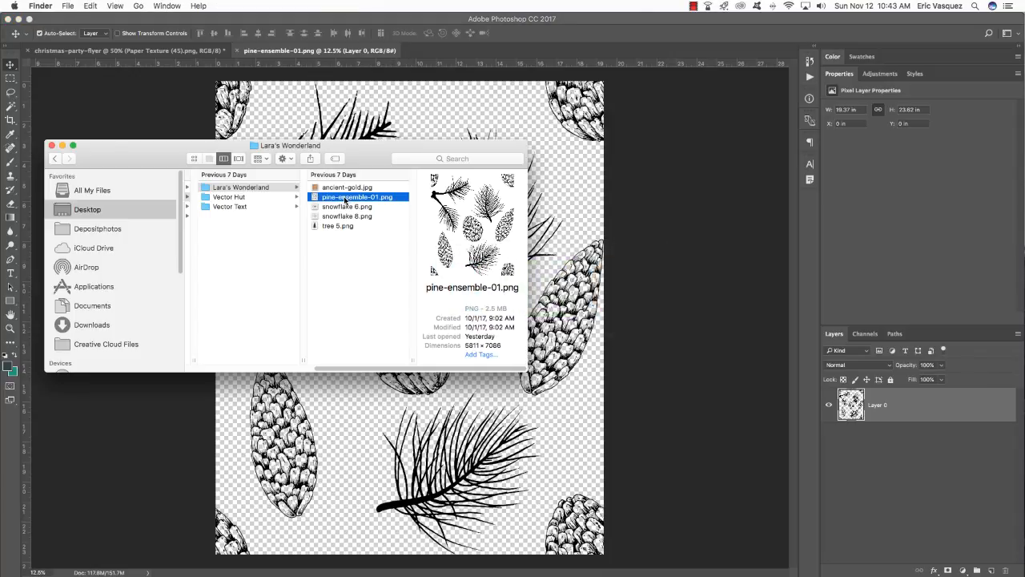
{"action": "left_click", "coordinate": [346, 198]}
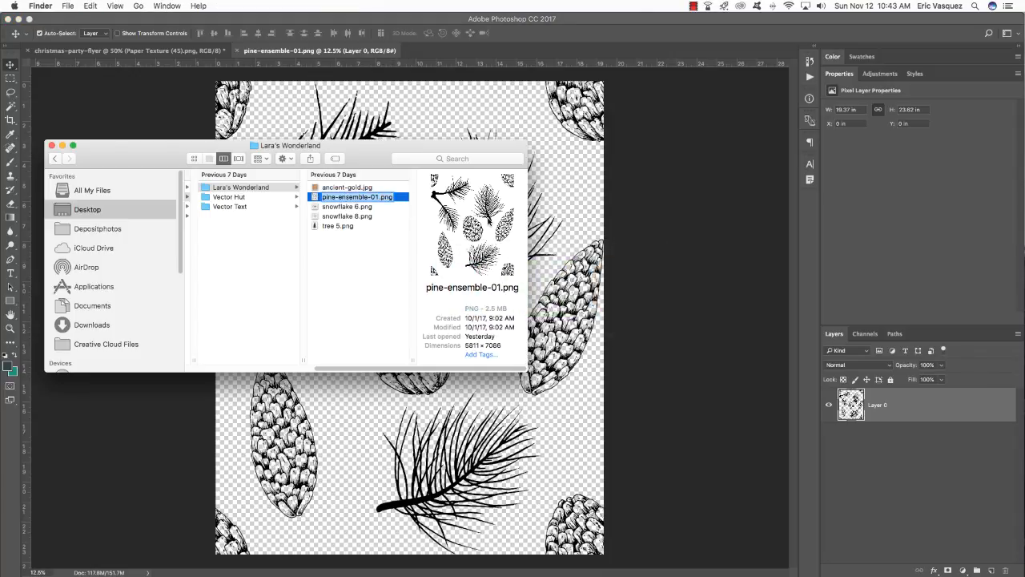
{"action": "left_click", "coordinate": [668, 278]}
{"action": "double_click", "coordinate": [878, 404]}
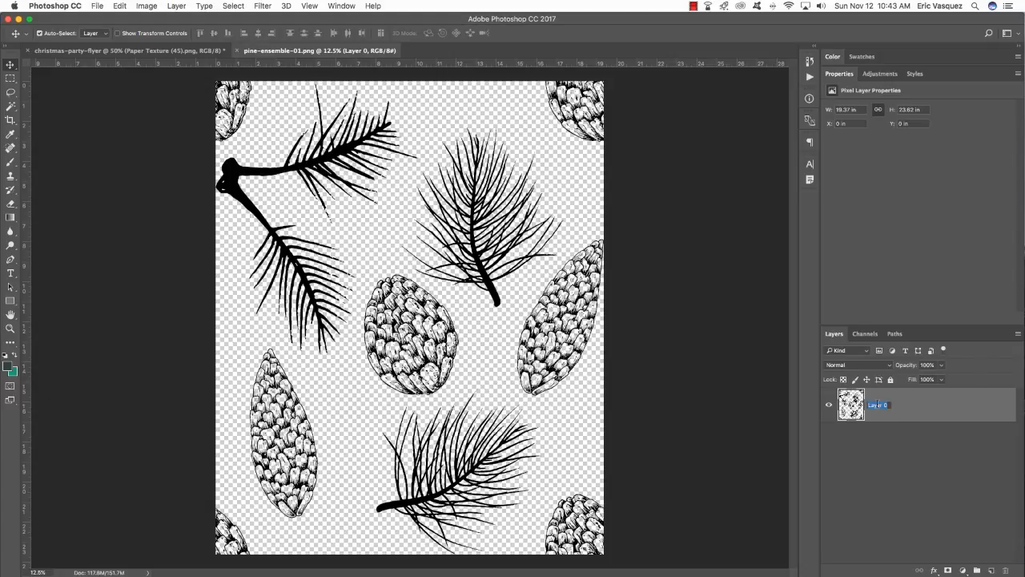
{"action": "type", "text": "pine-ensemble-01.png"}
{"action": "key", "text": "Return"}
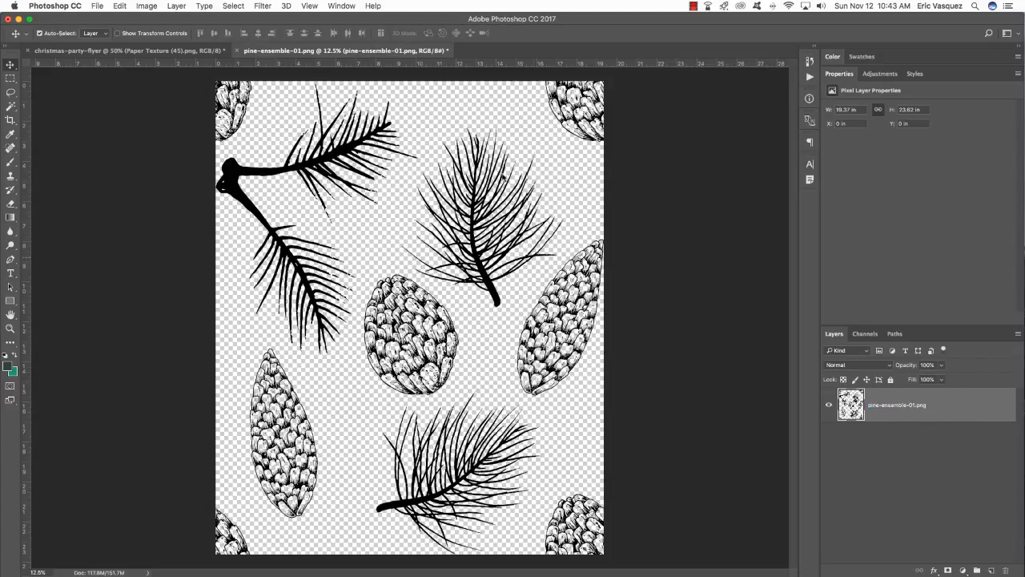
- Bring the pine-ensemble-01.png layer into the flyer document and convert it to a Smart Object
{"action": "left_click_drag", "start_coordinate": [282, 52], "coordinate": [703, 476]}
{"action": "left_click_drag", "start_coordinate": [893, 413], "coordinate": [412, 326]}
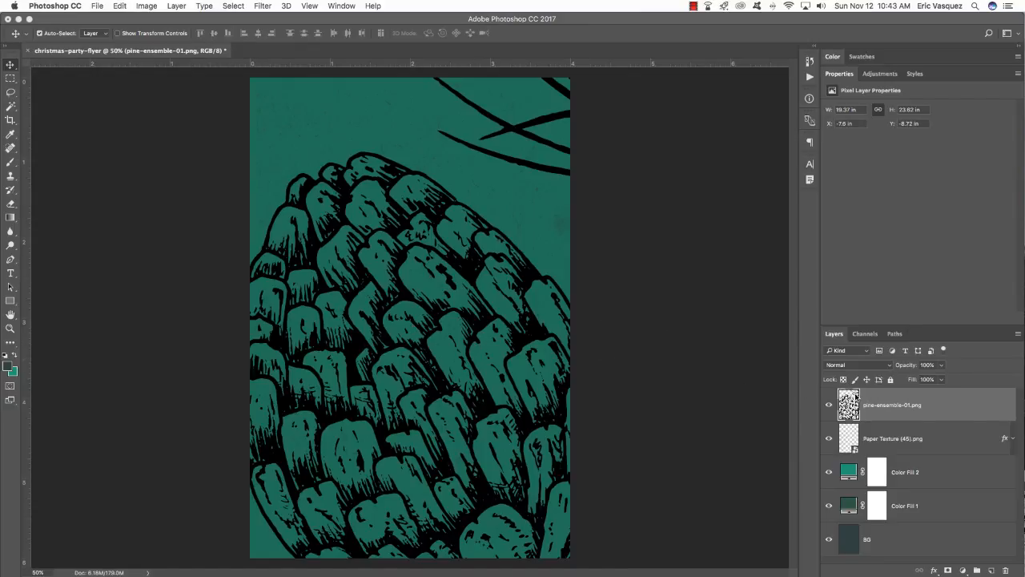
{"action": "right_click", "coordinate": [972, 404]}
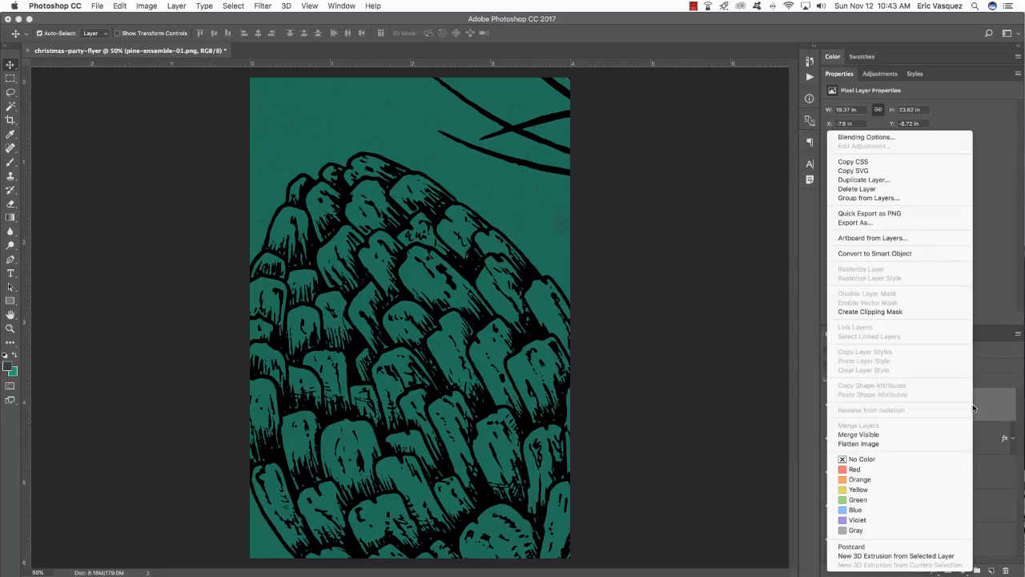
{"action": "left_click", "coordinate": [847, 259]}
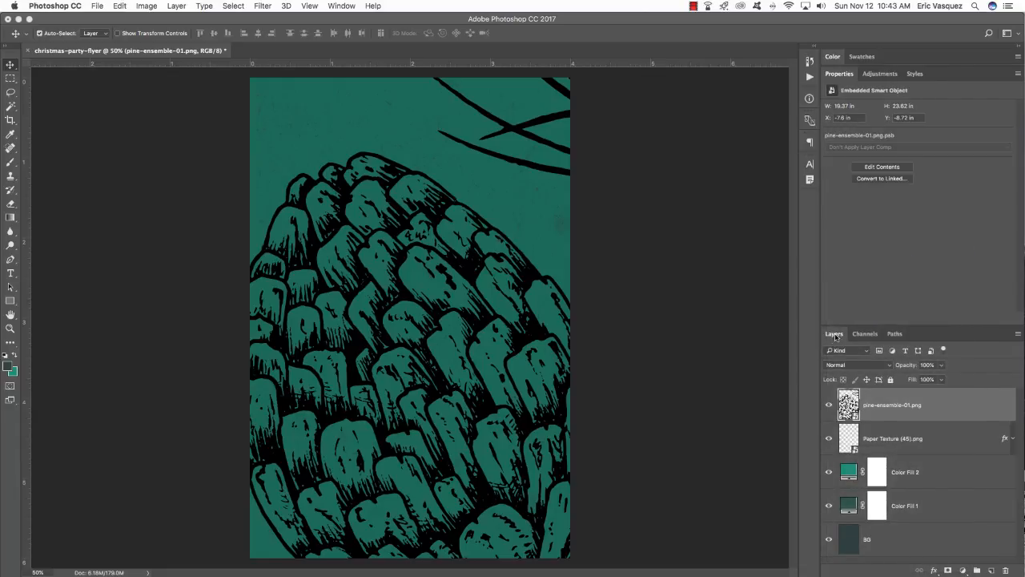
- Scale the oversized pine-ensemble-01.png artwork down to about 8% near the middle of the flyer
{"action": "key", "text": "super"}
{"action": "key", "text": "super+t"}
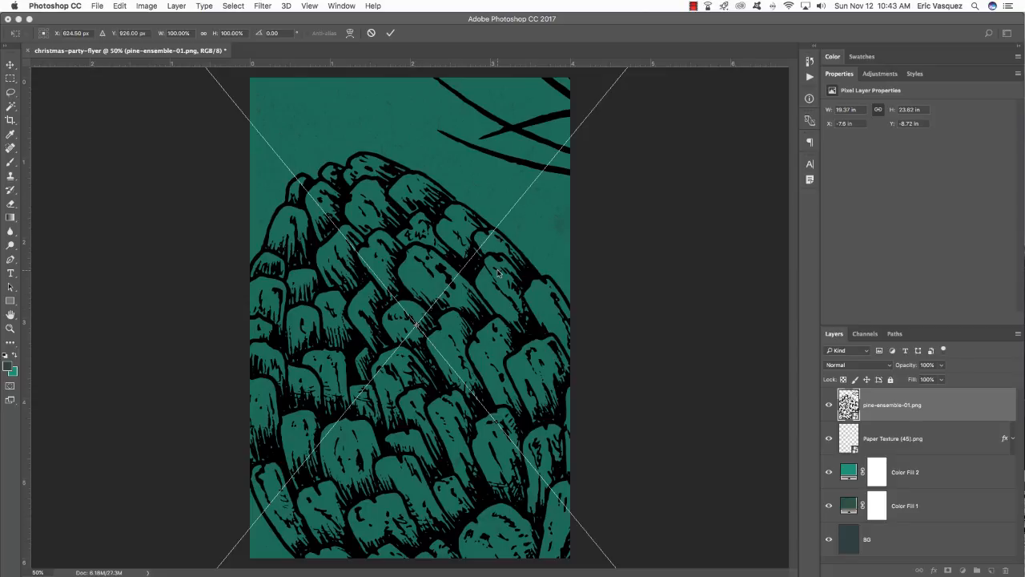
{"action": "key", "text": "super+0"}
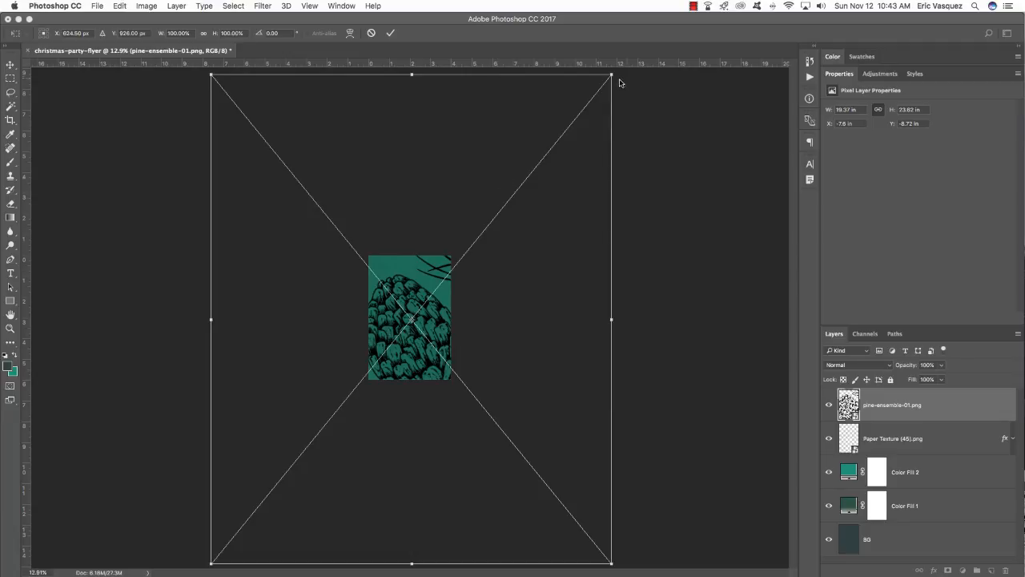
{"action": "left_click_drag", "start_coordinate": [612, 76], "coordinate": [425, 300]}
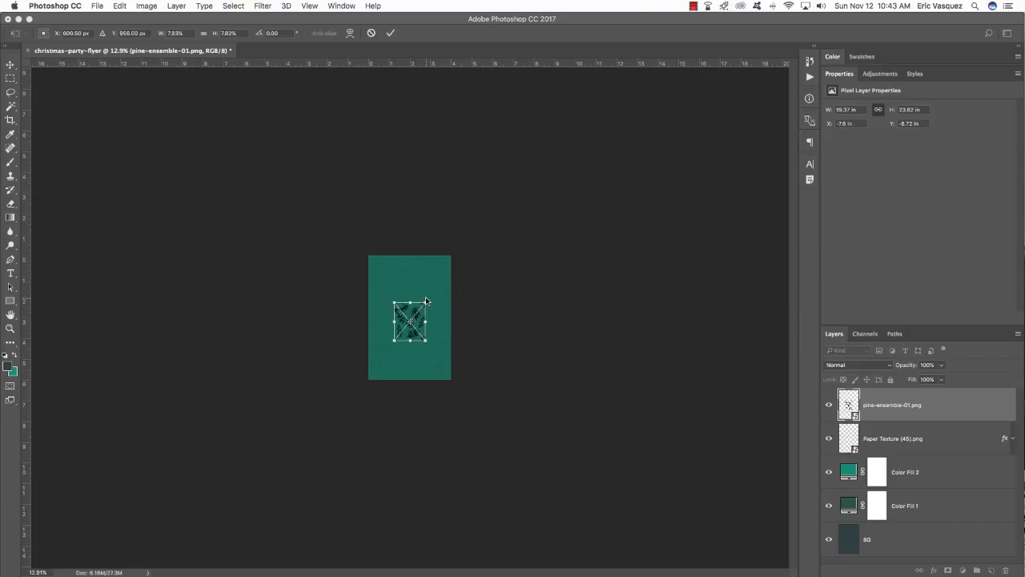
{"action": "key", "text": "Return"}
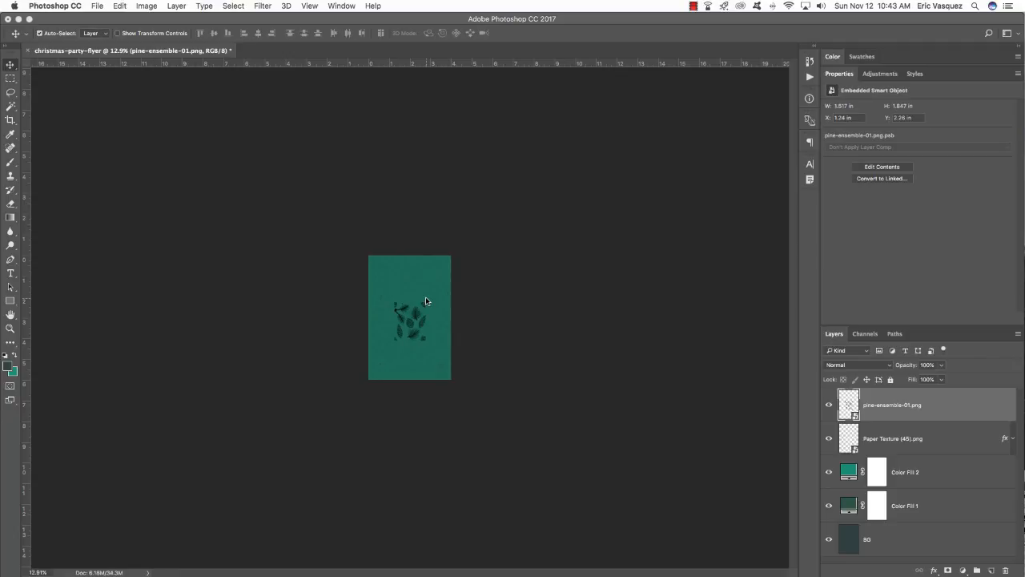
- Move the pine artwork into the flyer's lower-left corner and scale it to about 10%, roughly 1.94 x 2.37 in
{"action": "key", "text": "super+equal"}
{"action": "key", "text": "super+equal"}
{"action": "key", "text": "super+equal"}
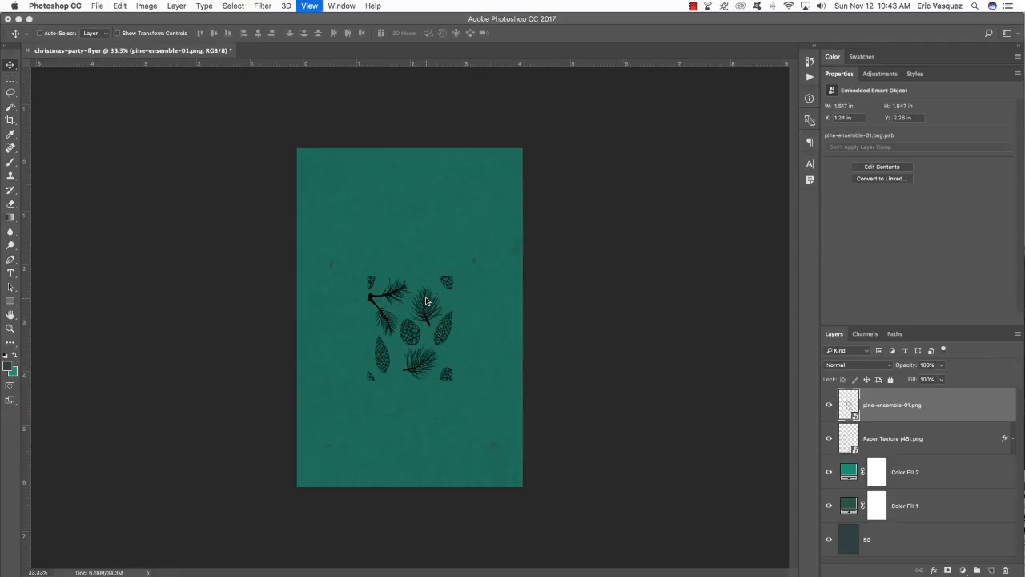
{"action": "key", "text": "super+equal"}
{"action": "left_click_drag", "start_coordinate": [449, 295], "coordinate": [413, 374]}
{"action": "key", "text": "super+t"}
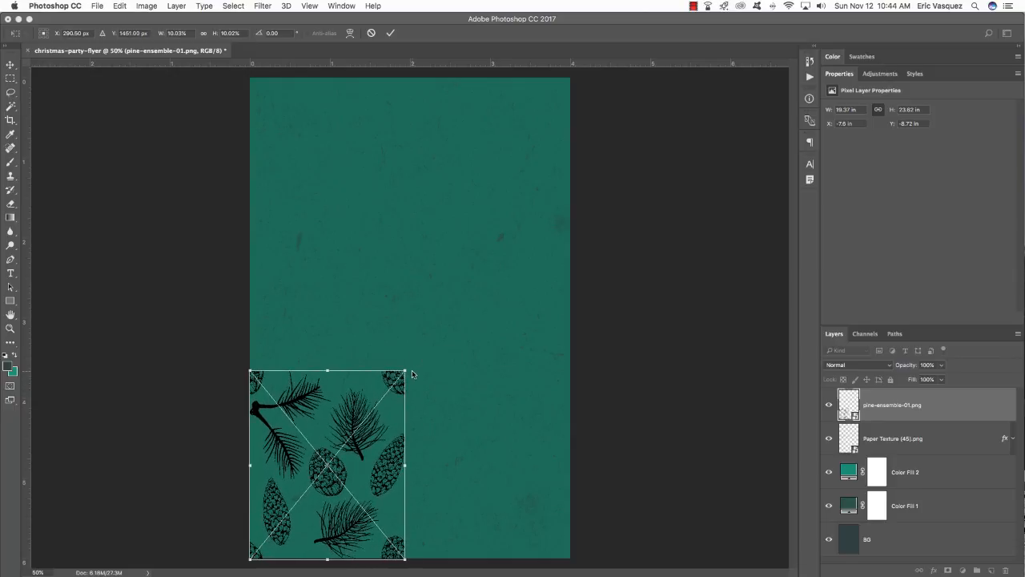
{"action": "key", "text": "Return"}
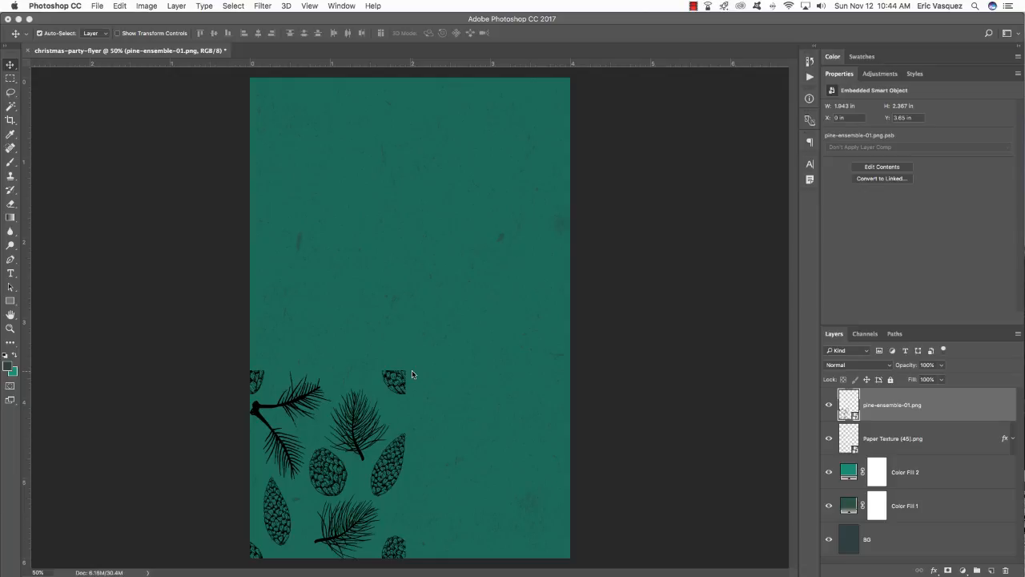
- Duplicate the pine artwork layer and place the copy directly to the right of the original, at about X 1.93 in
{"action": "key", "text": "super+j"}
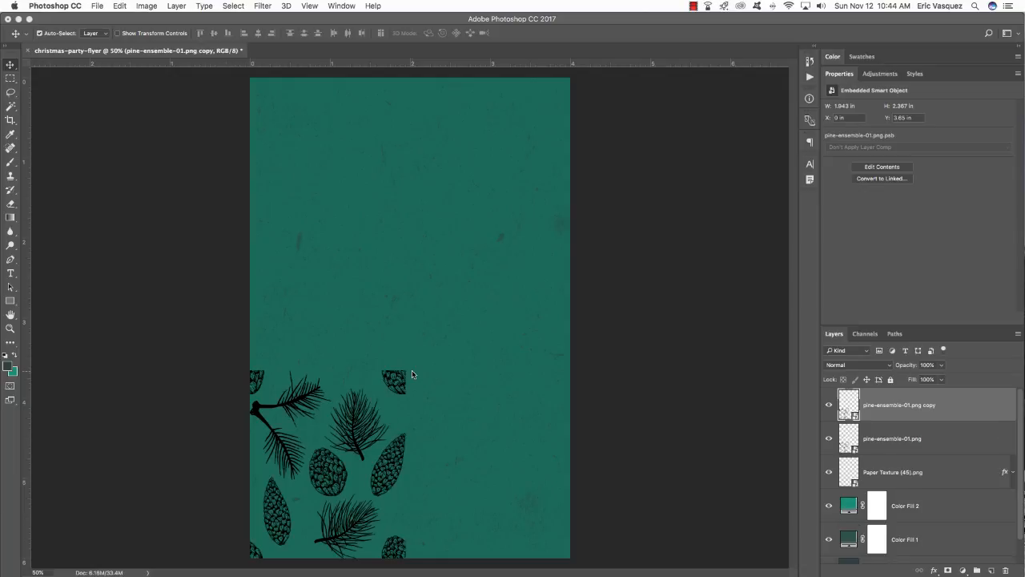
{"action": "key", "text": "super+t"}
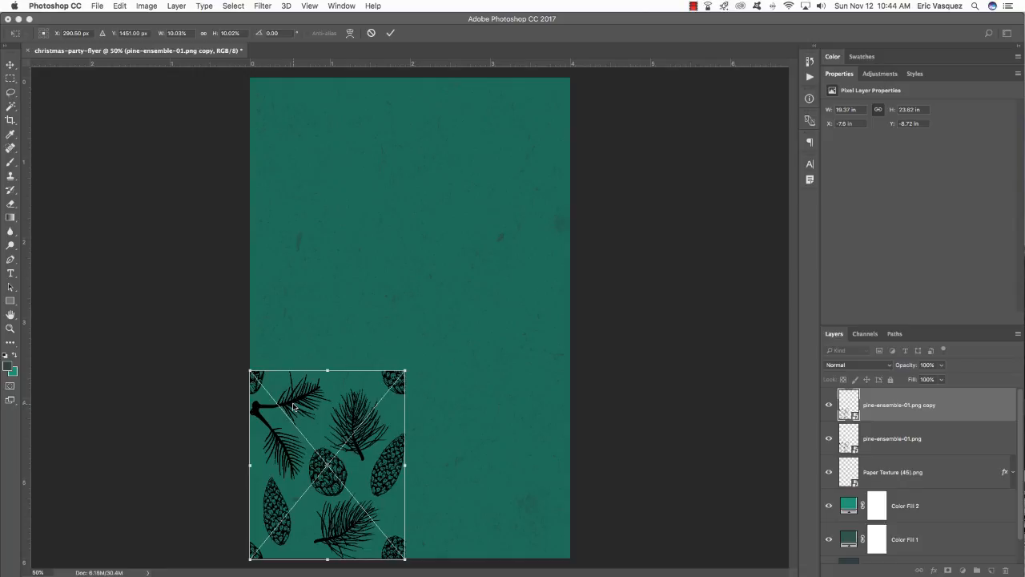
{"action": "left_click_drag", "start_coordinate": [294, 407], "coordinate": [448, 412]}
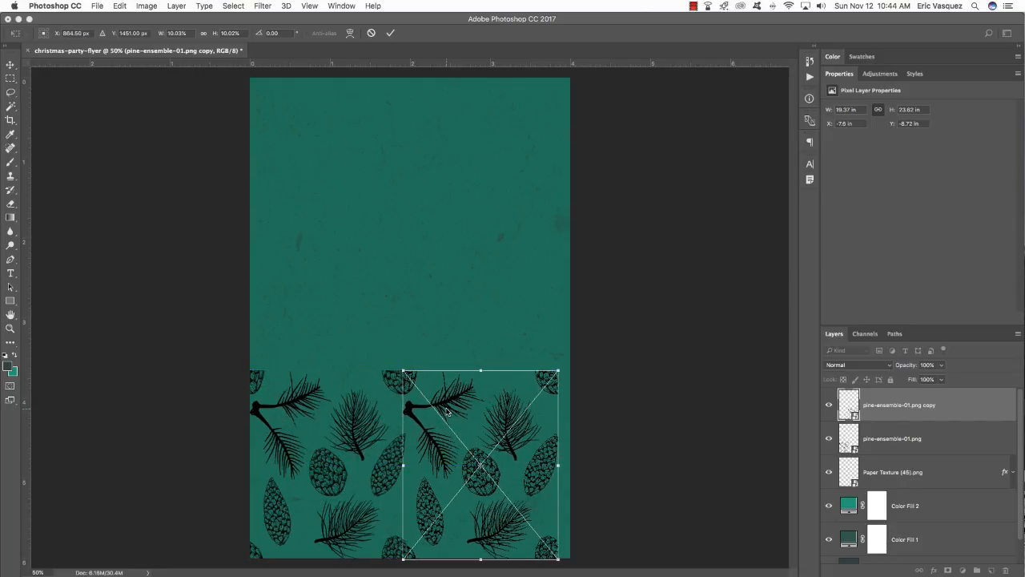
{"action": "key", "text": "Return"}
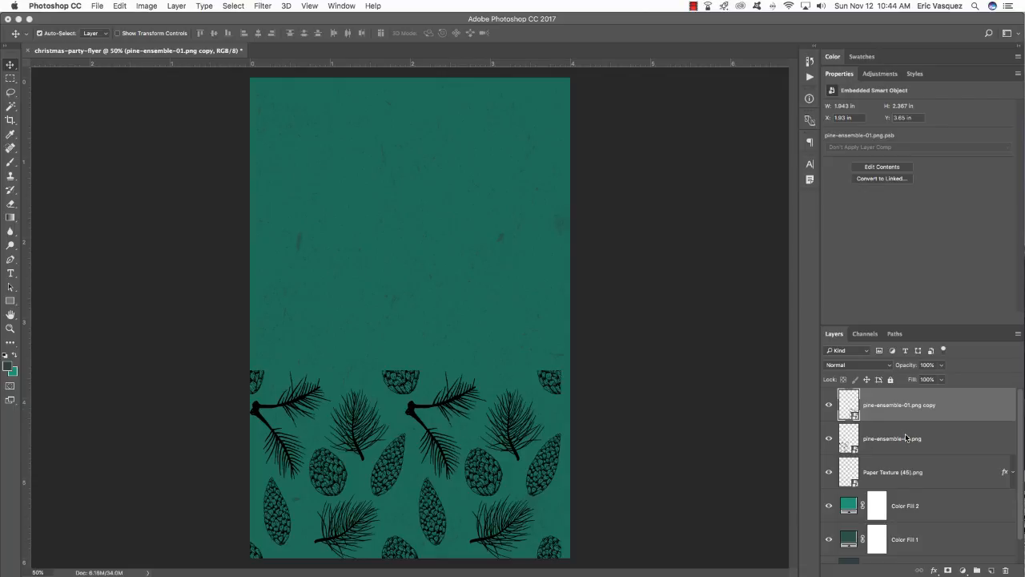
- Scale both pine artwork layers together to about 103.6% so the row spans the flyer's full width
{"action": "left_click", "coordinate": [948, 439], "text": "shift"}
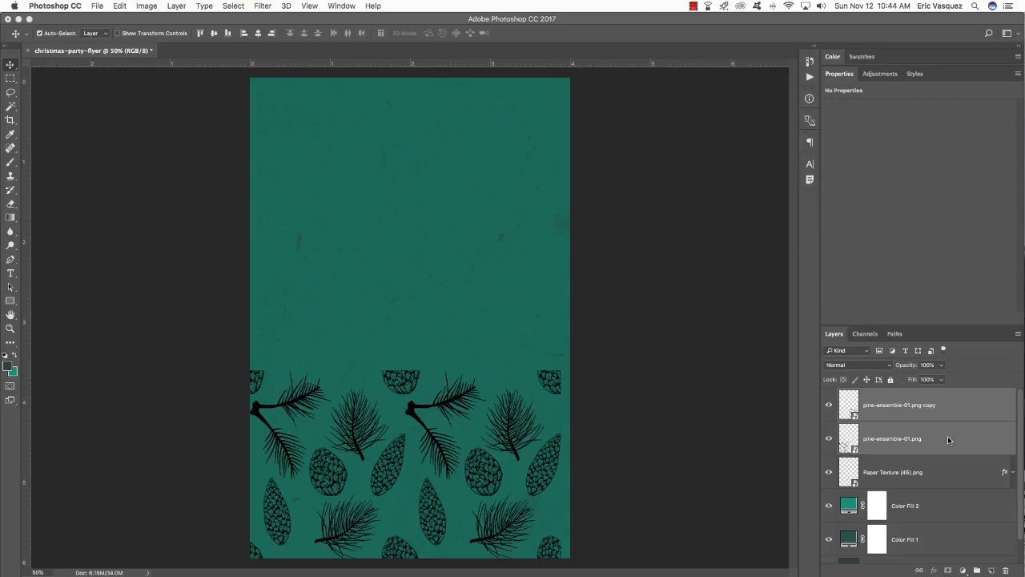
{"action": "key", "text": "super+t"}
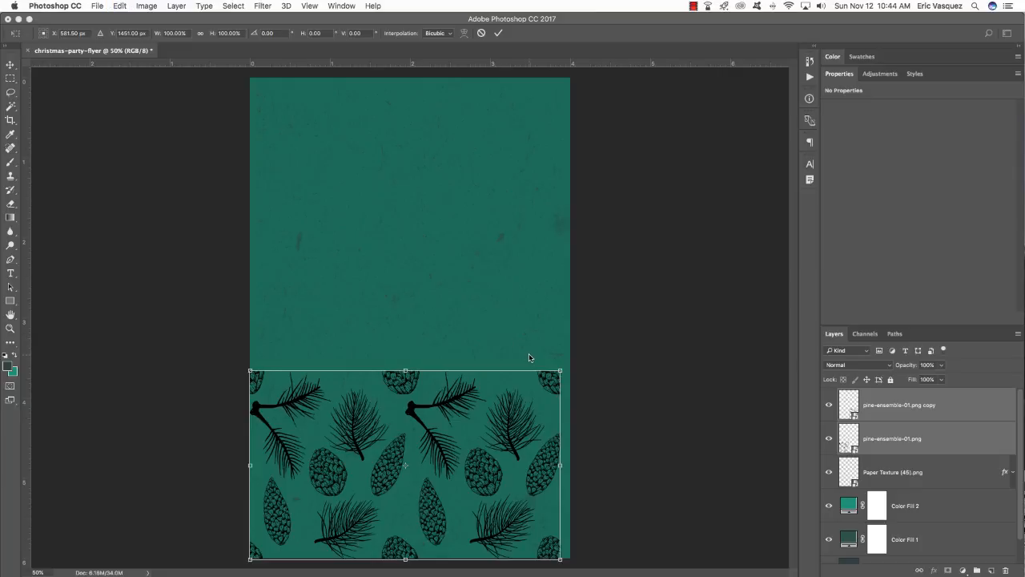
{"action": "left_click_drag", "start_coordinate": [560, 371], "coordinate": [571, 362]}
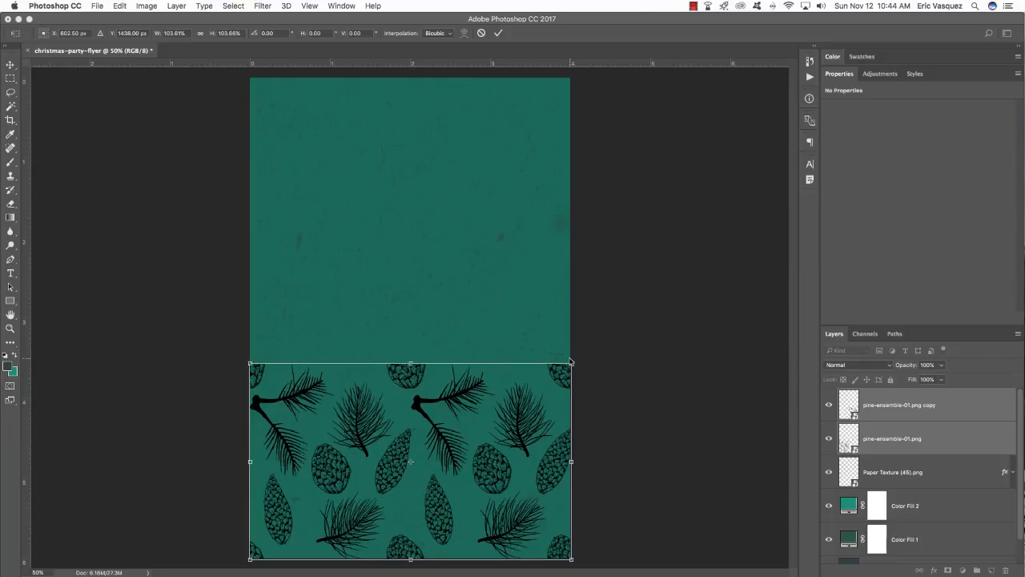
{"action": "key", "text": "Return"}
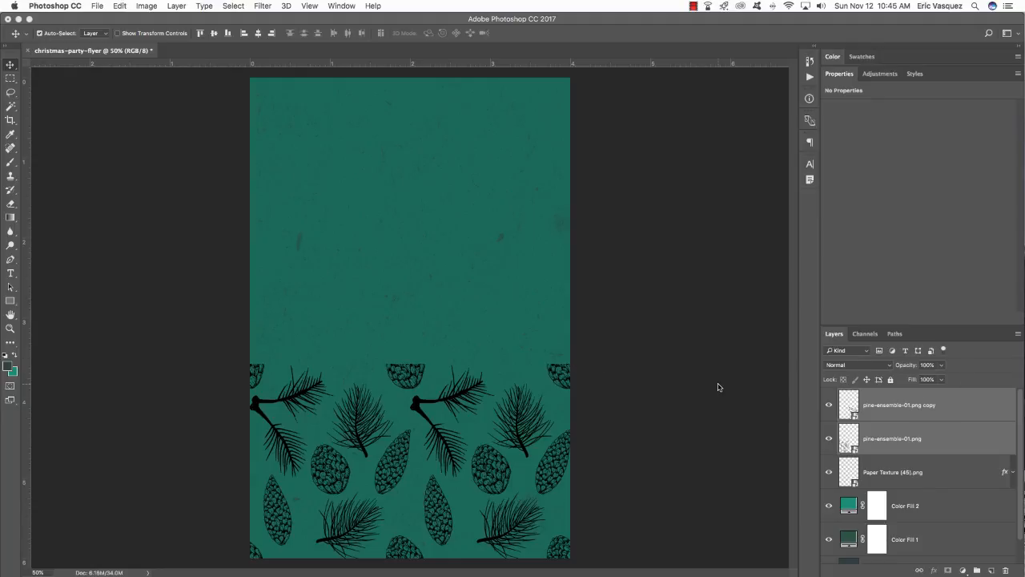
- Duplicate the two pine artwork layers and place the copies directly above the bottom row as a second pattern row
{"action": "key", "text": "super+j"}
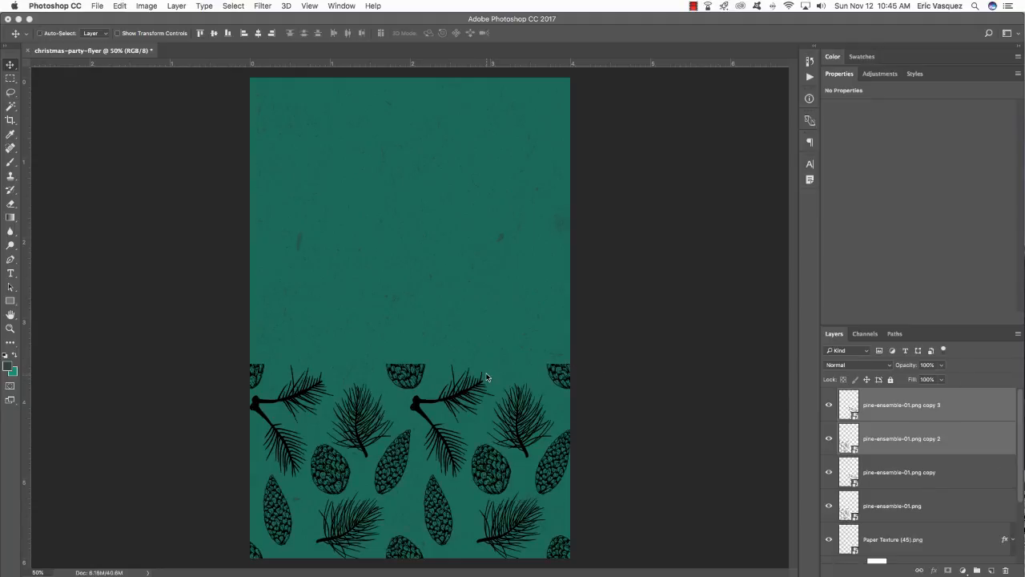
{"action": "key", "text": "super+t"}
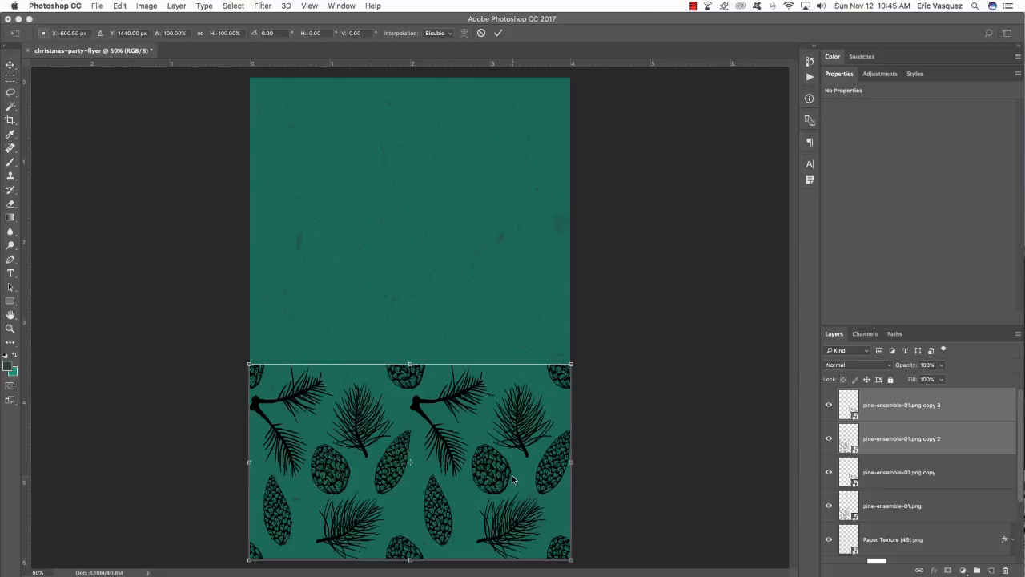
{"action": "left_click_drag", "start_coordinate": [512, 479], "coordinate": [511, 279]}
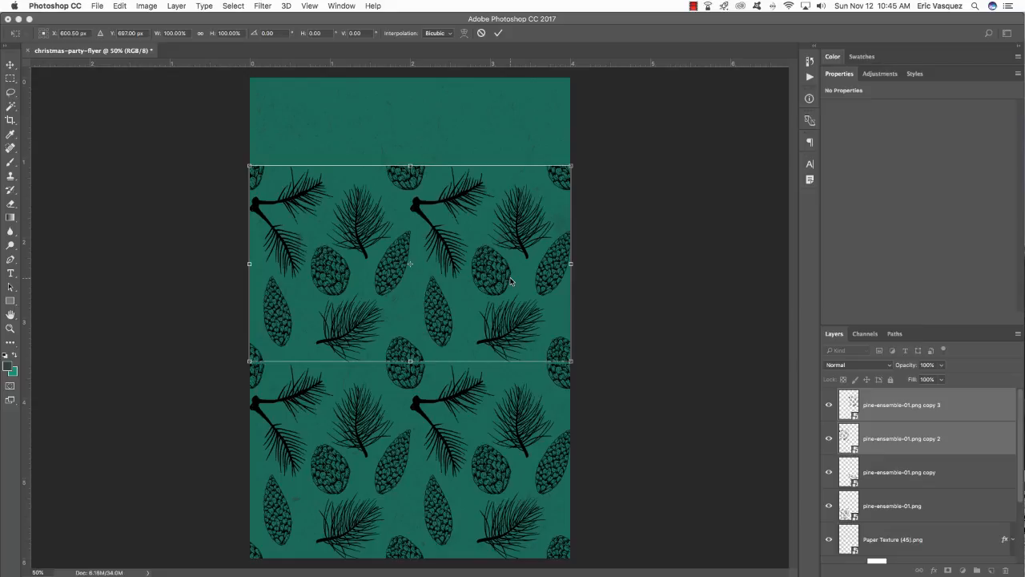
{"action": "key", "text": "Return"}
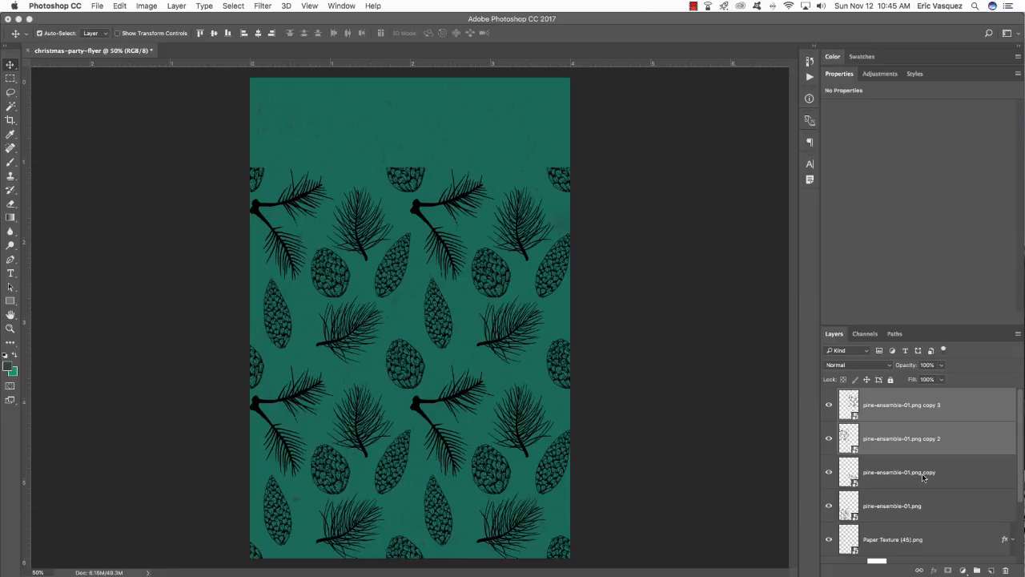
- Duplicate the second row's two pine layers and move the copies up to fill the remaining top of the flyer
{"action": "key", "text": "super+j"}
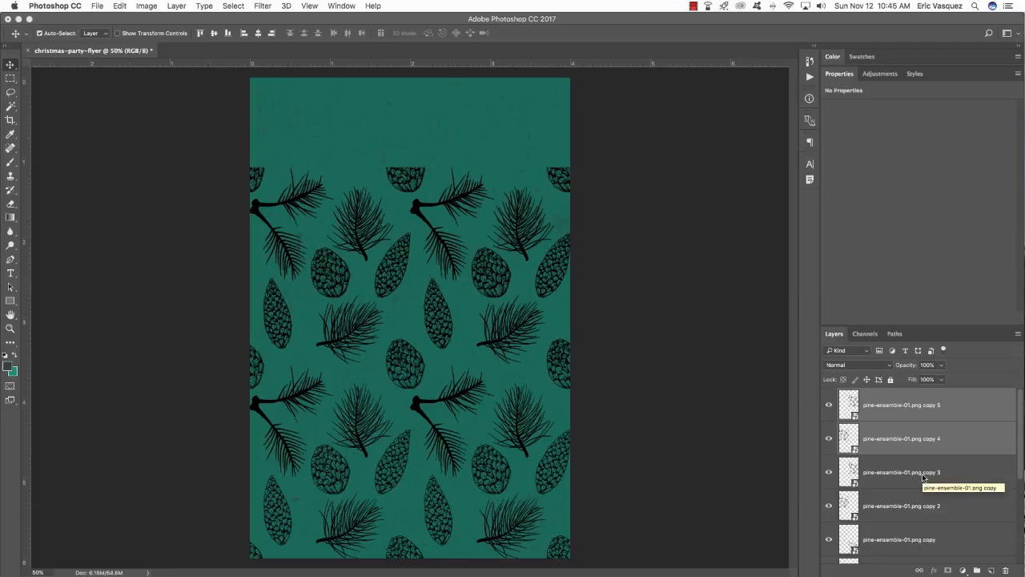
{"action": "key", "text": "super+t"}
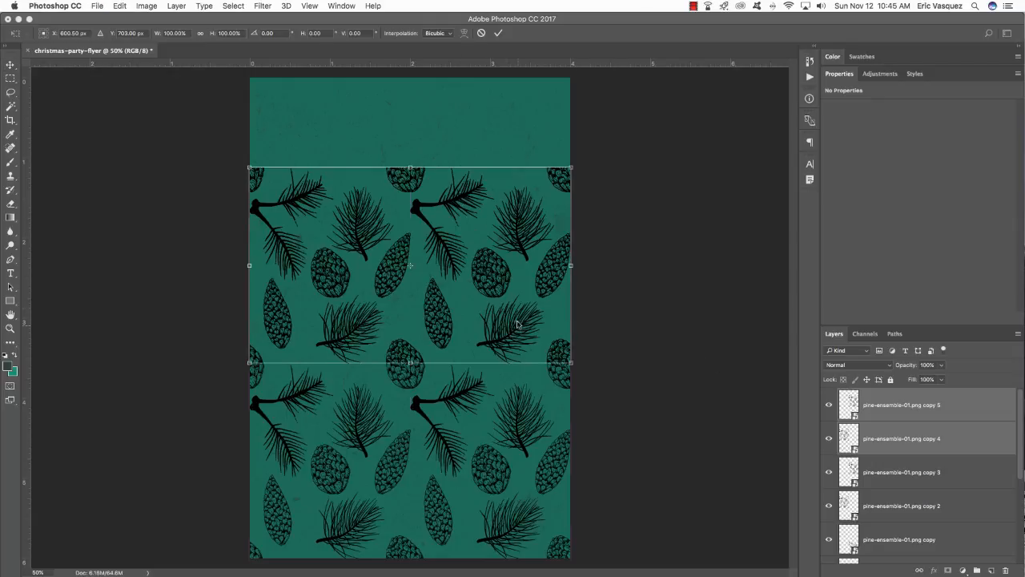
{"action": "left_click_drag", "start_coordinate": [519, 325], "coordinate": [506, 116]}
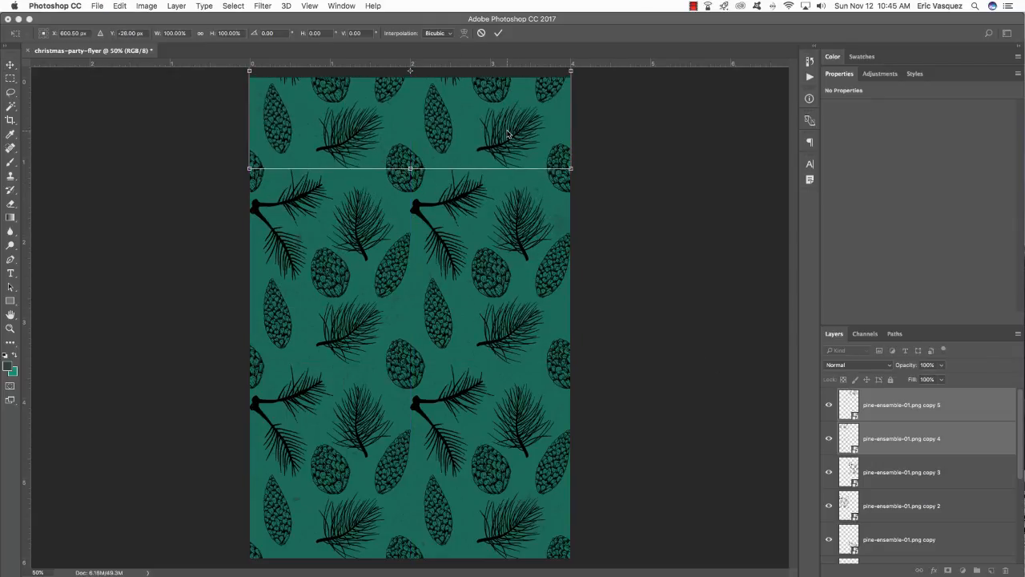
{"action": "key", "text": "Return"}
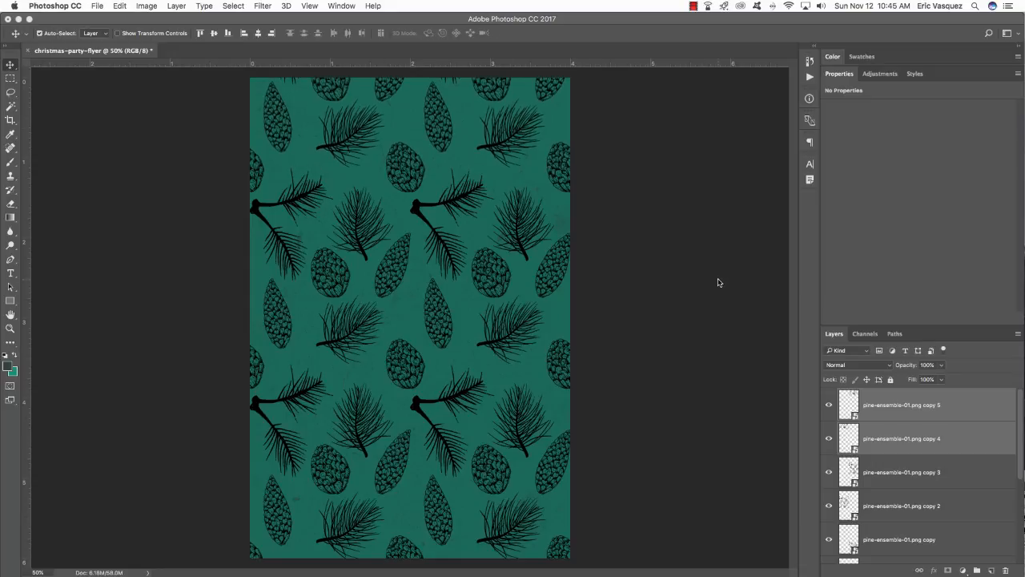
- Group all the pine-ensemble layers and the Paper Texture (45).png layer into a group named PINE ENSEMBLE
{"action": "double_click", "coordinate": [830, 74]}
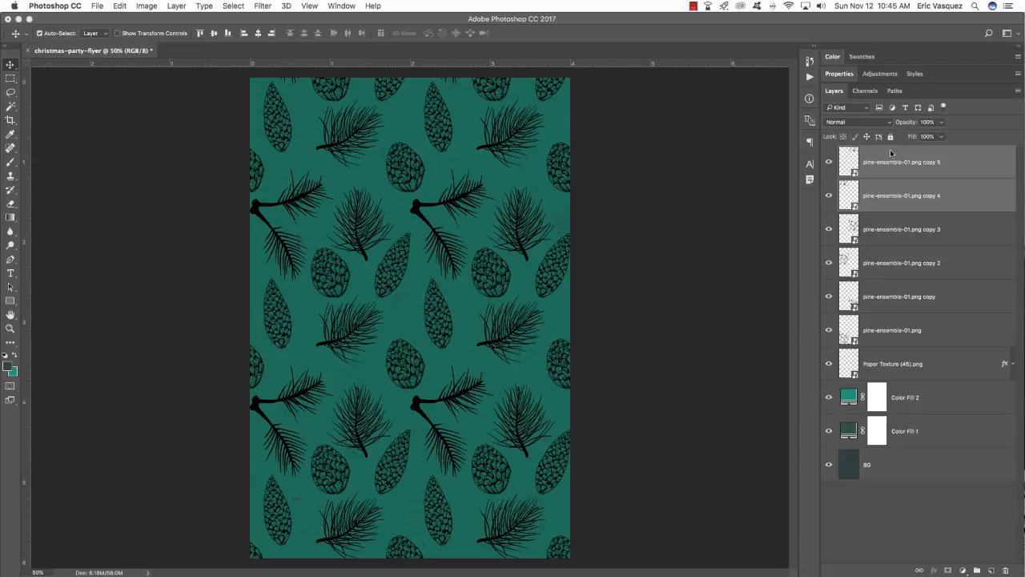
{"action": "left_click", "coordinate": [917, 157]}
{"action": "left_click", "coordinate": [929, 364], "text": "shift"}
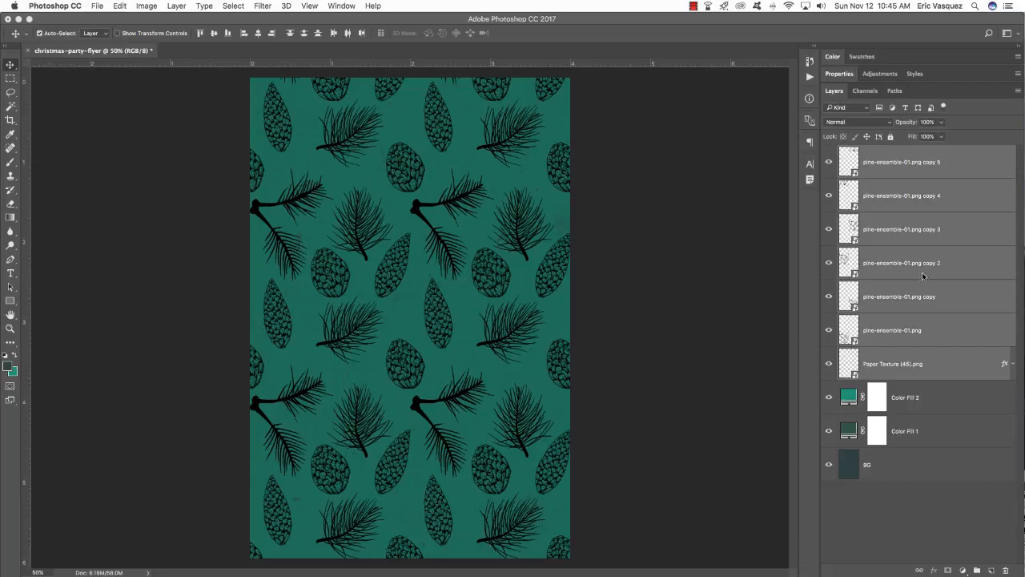
{"action": "left_click", "coordinate": [976, 164]}
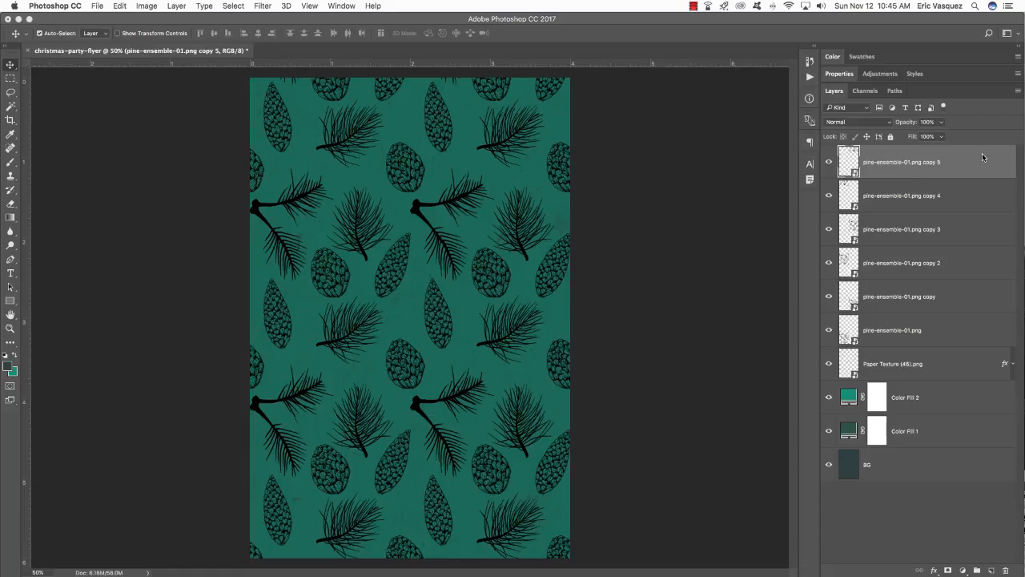
{"action": "left_click", "coordinate": [946, 365], "text": "shift"}
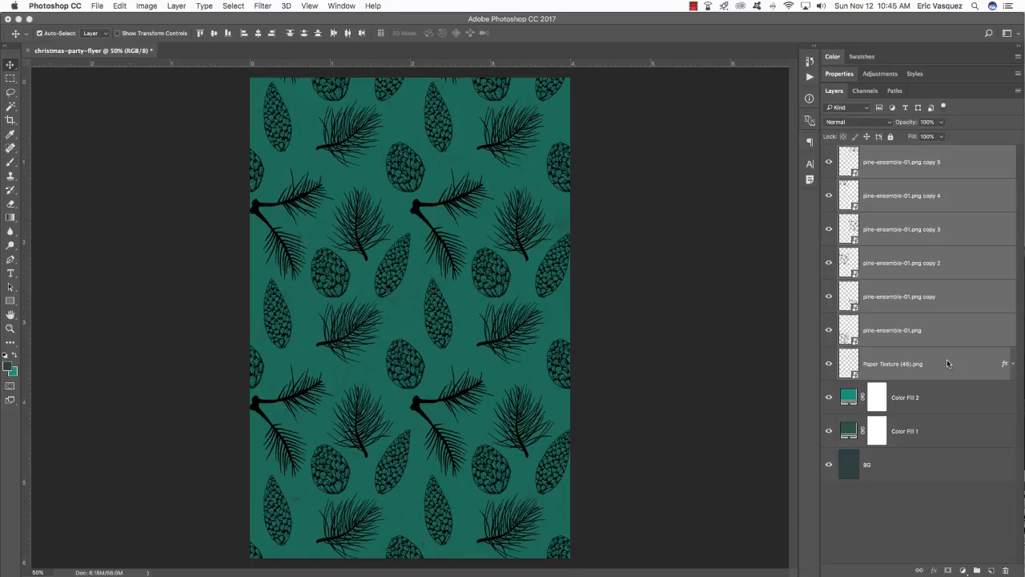
{"action": "key", "text": "super+g"}
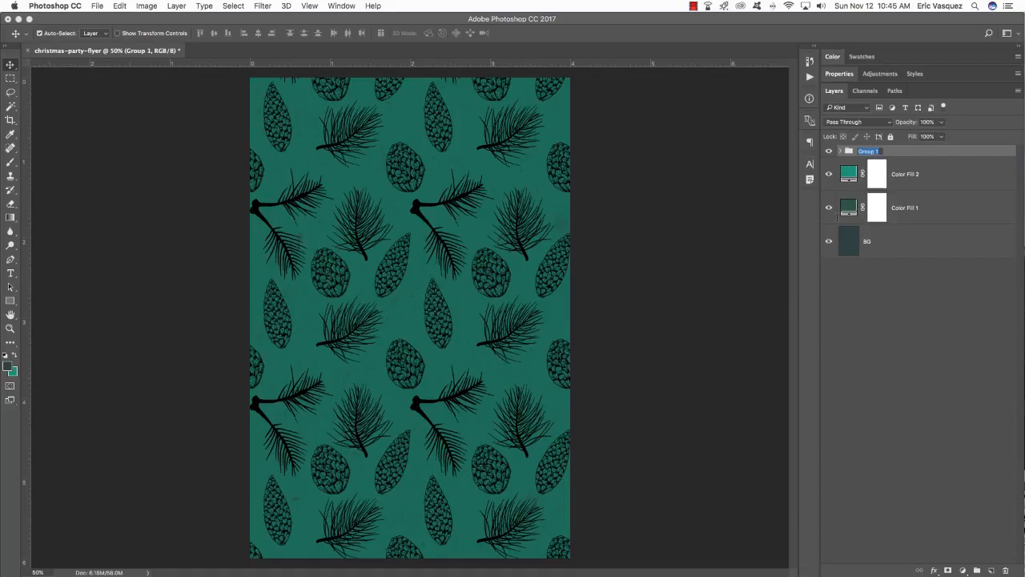
{"action": "type", "text": "PINE ENSEMBLE"}
{"action": "key", "text": "Return"}
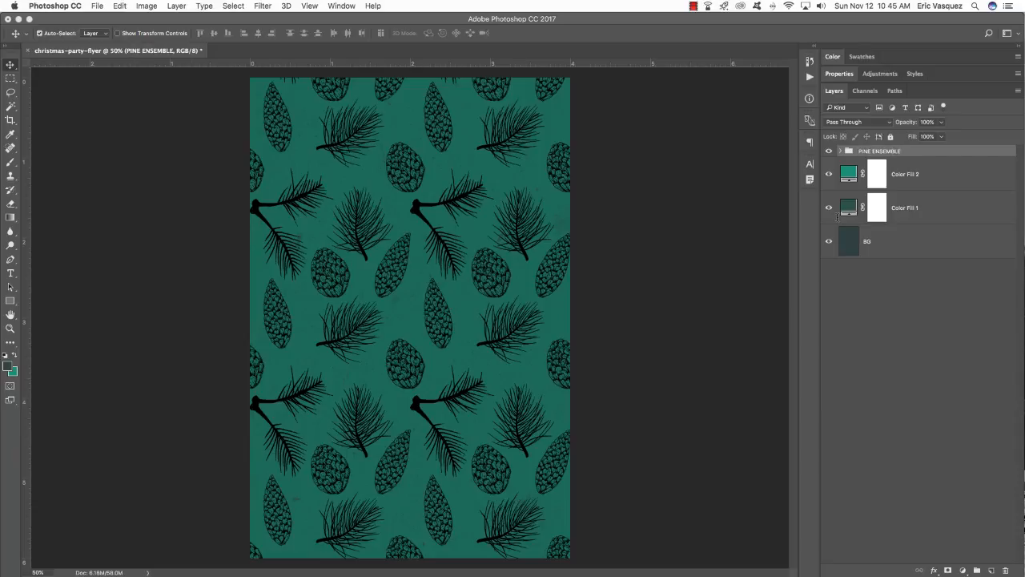
- Apply a Normal Color Overlay in #2f4240 at 100% opacity to the PINE ENSEMBLE group and collapse its effects list
{"action": "double_click", "coordinate": [1012, 152]}
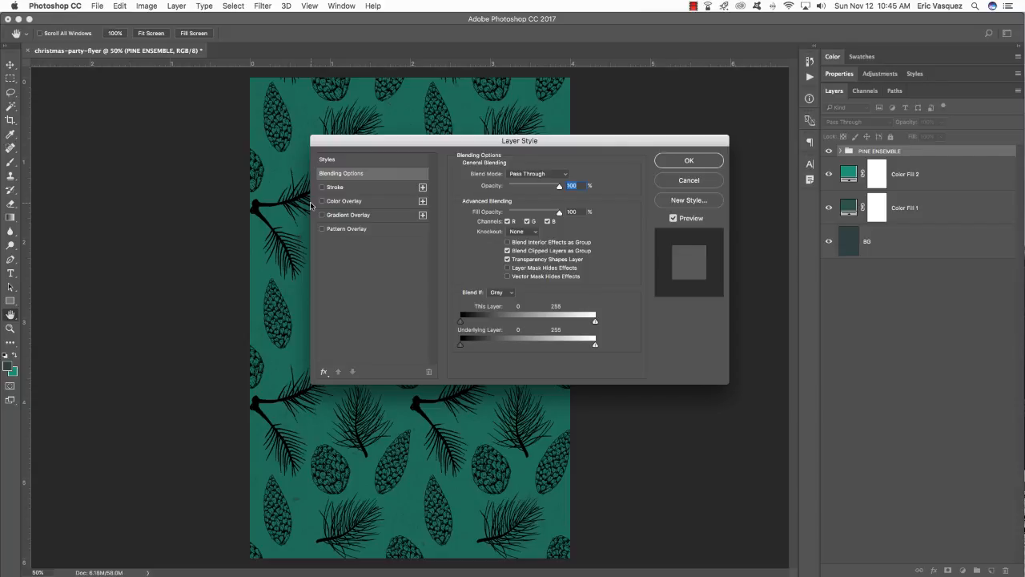
{"action": "left_click", "coordinate": [347, 204]}
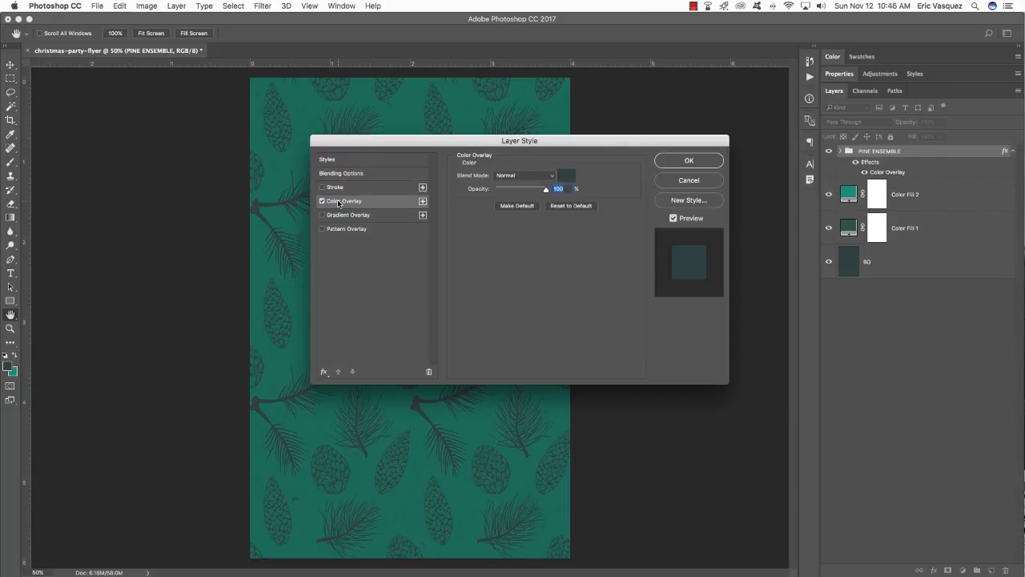
{"action": "left_click", "coordinate": [566, 175]}
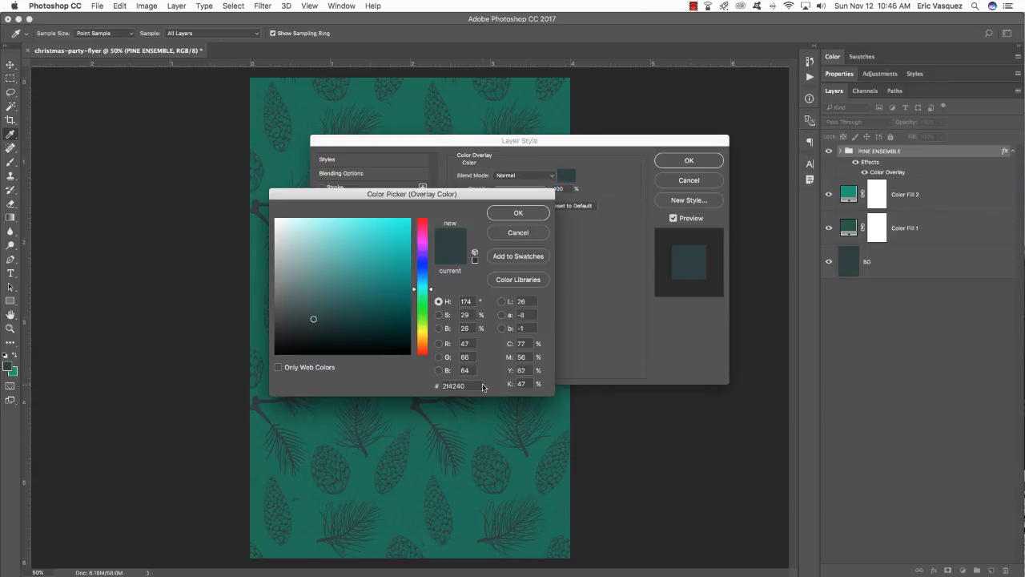
{"action": "left_click_drag", "start_coordinate": [477, 385], "coordinate": [398, 380]}
{"action": "left_click", "coordinate": [519, 213]}
{"action": "left_click", "coordinate": [685, 162]}
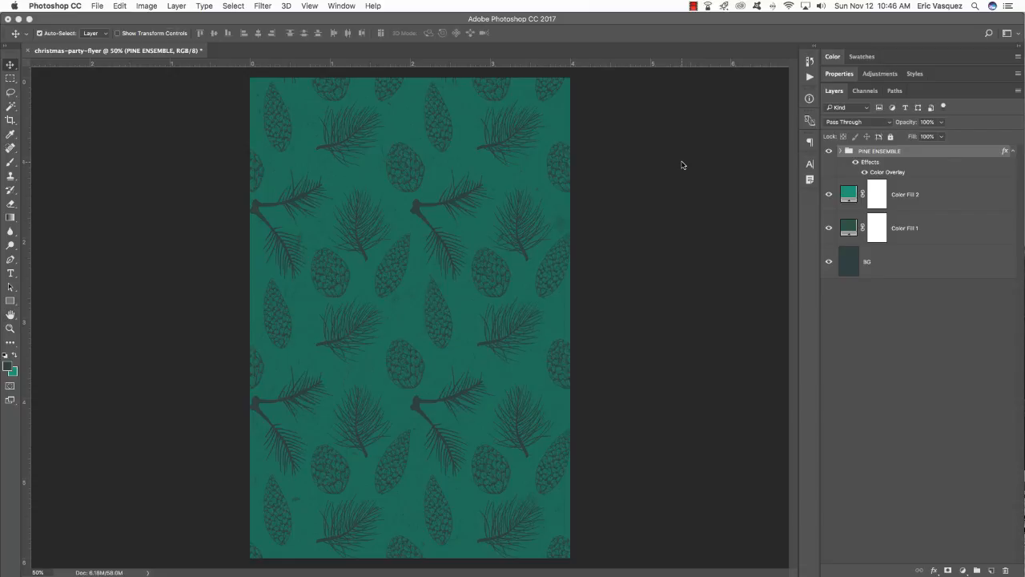
{"action": "left_click", "coordinate": [1012, 151]}
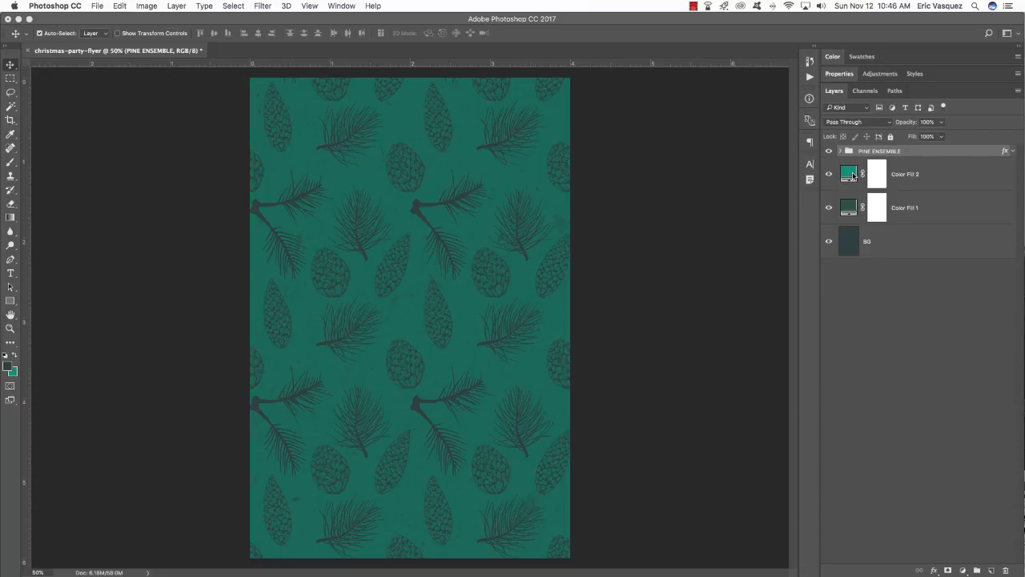
- Set the PINE ENSEMBLE group's opacity to 30% and compare the flyer with the group hidden and shown
{"action": "key", "text": "3"}
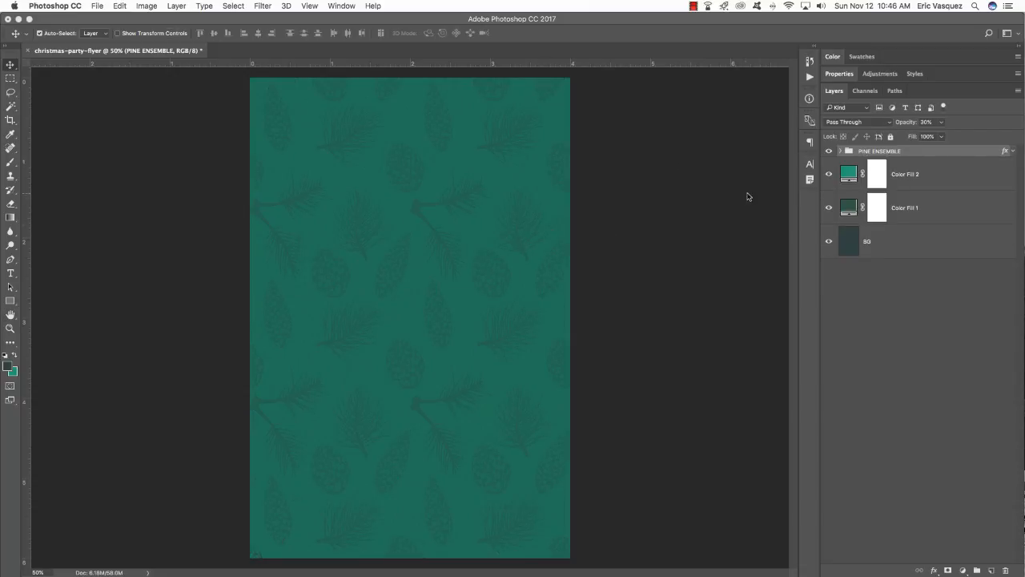
{"action": "left_click", "coordinate": [828, 151]}
{"action": "left_click", "coordinate": [830, 152]}
- Move the Paper Texture (45).png layer out of the PINE ENSEMBLE group to sit just below it, and collapse the group
{"action": "left_click", "coordinate": [840, 152]}
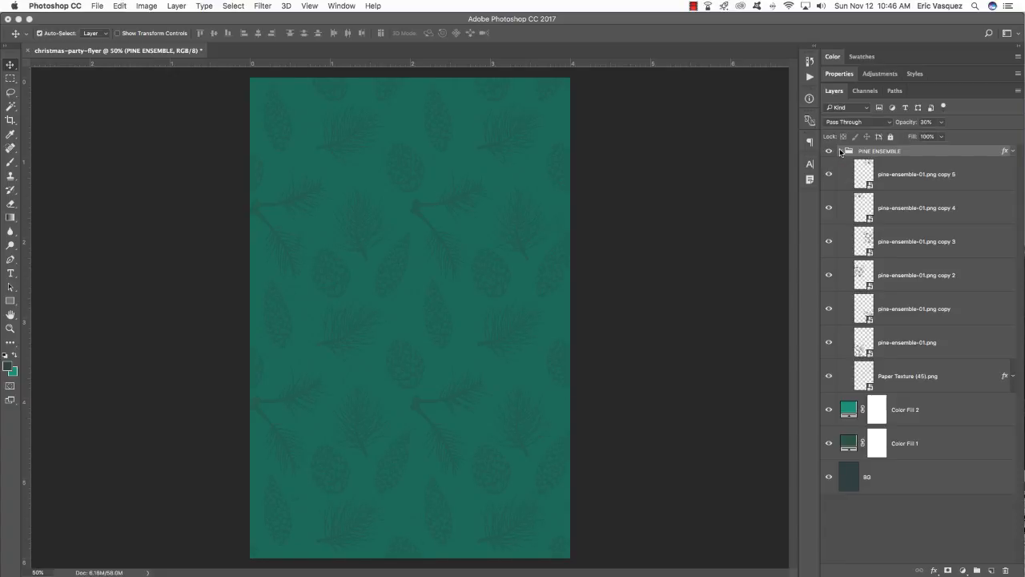
{"action": "left_click", "coordinate": [929, 376]}
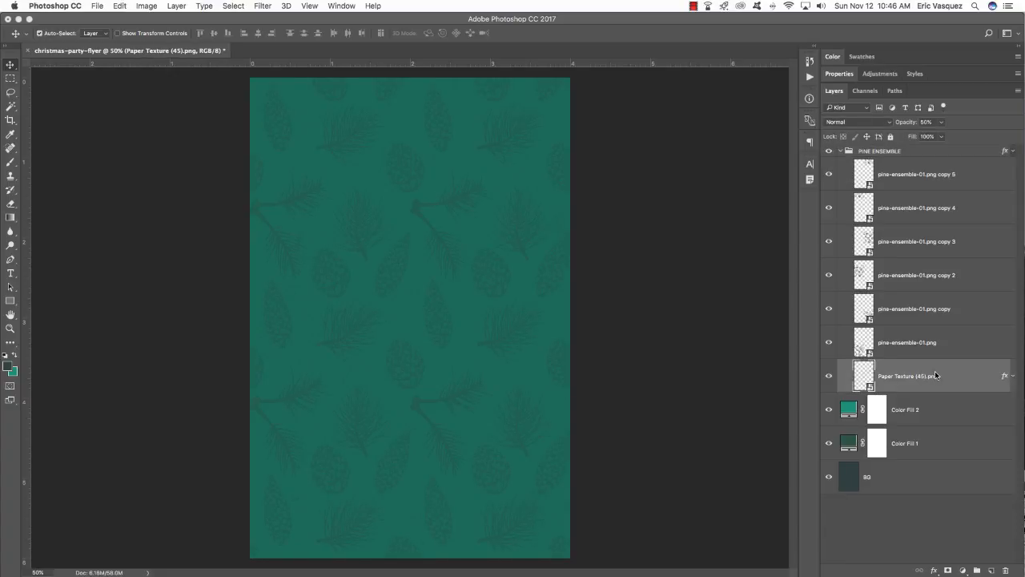
{"action": "left_click", "coordinate": [842, 151]}
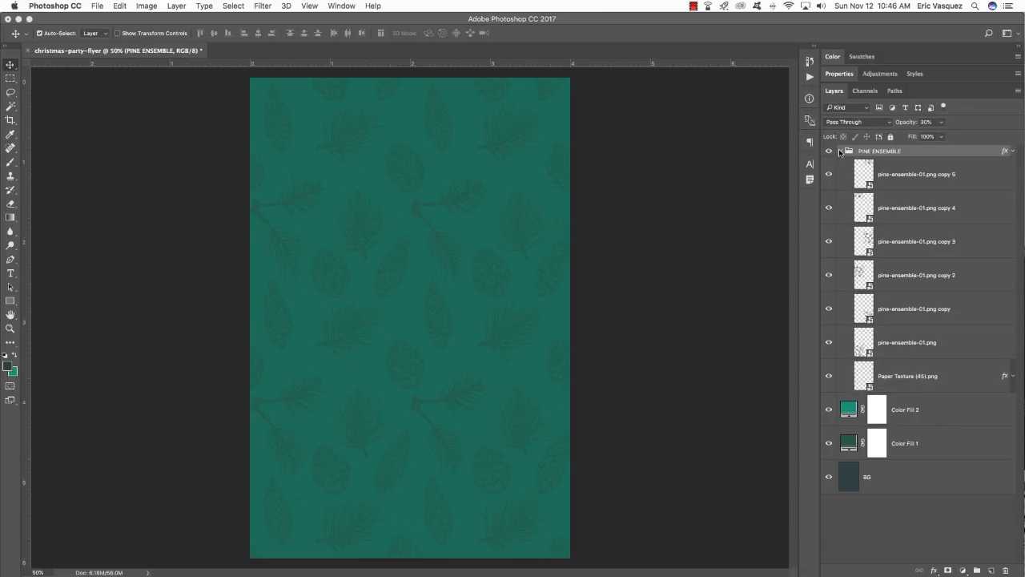
{"action": "left_click", "coordinate": [839, 151]}
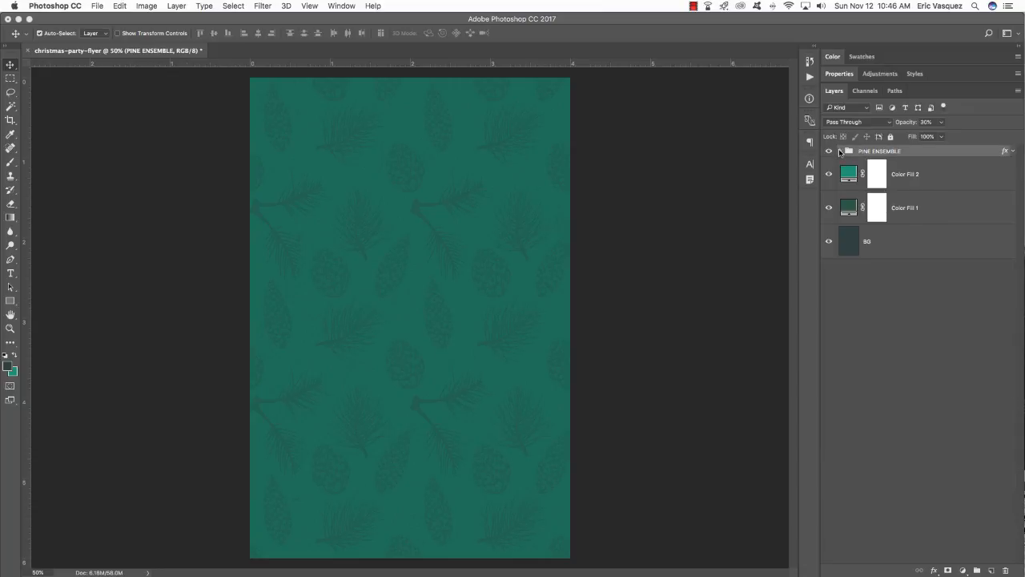
{"action": "left_click", "coordinate": [840, 151]}
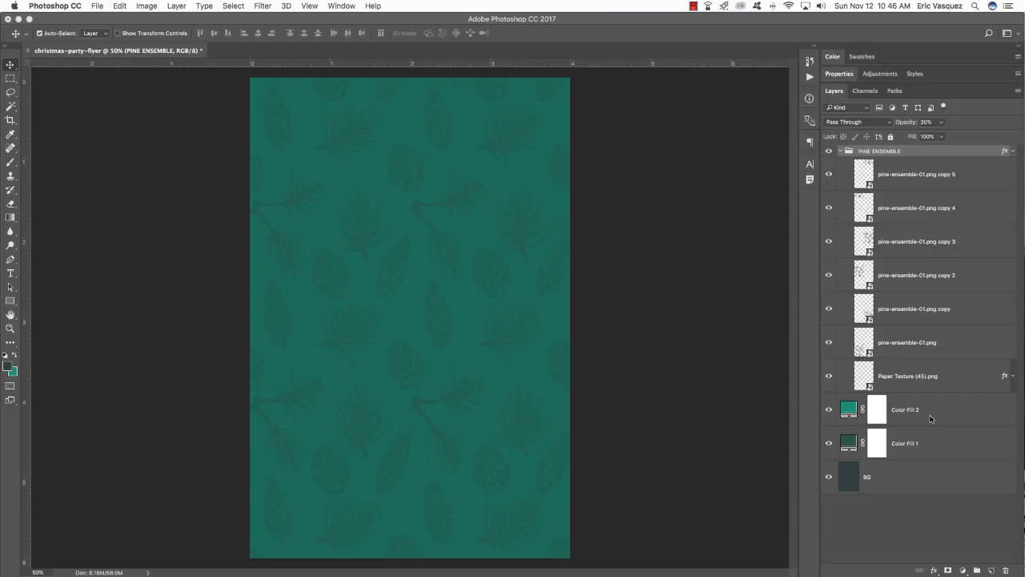
{"action": "left_click", "coordinate": [943, 375]}
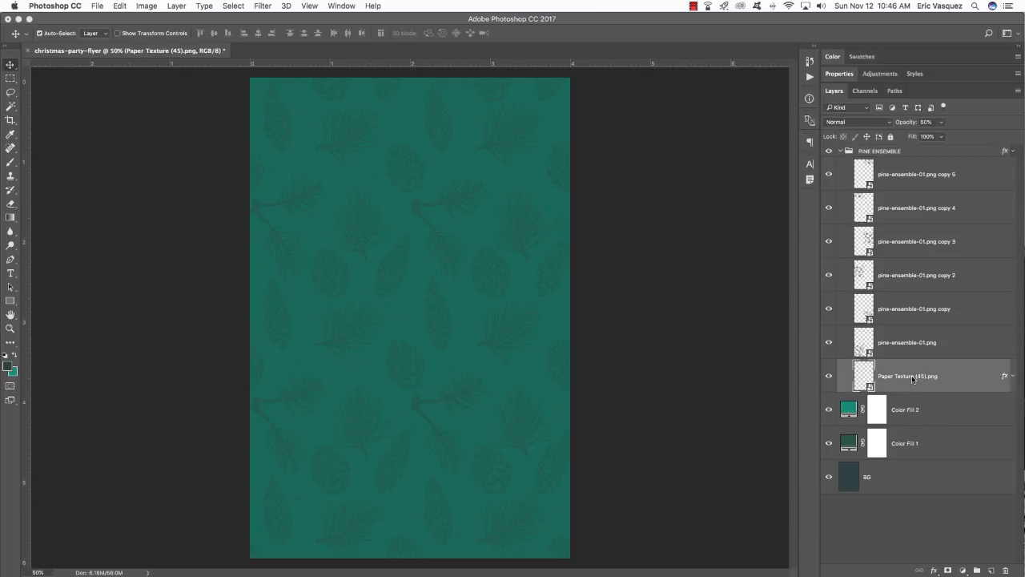
{"action": "key", "text": "super+["}
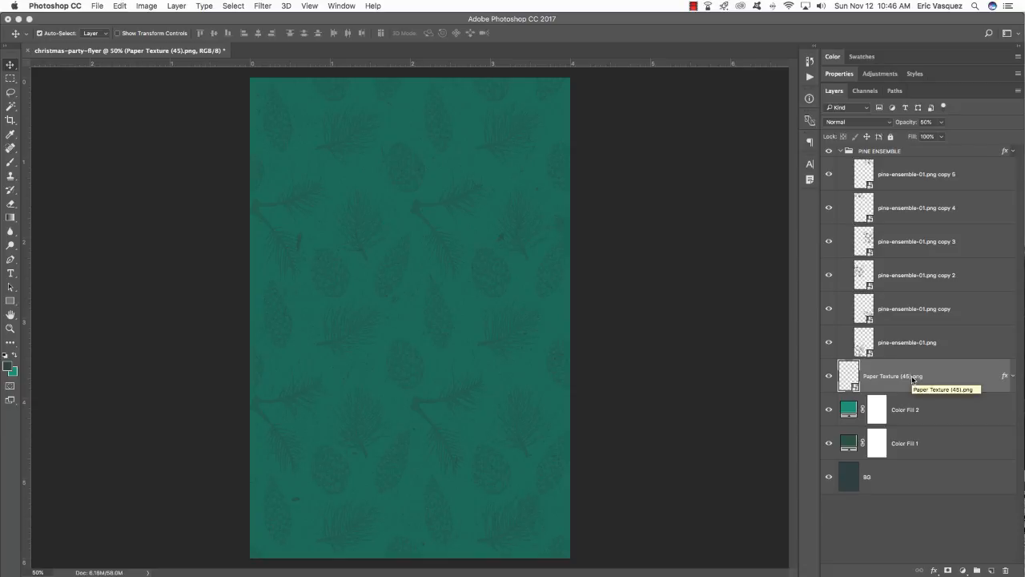
{"action": "left_click", "coordinate": [841, 151]}
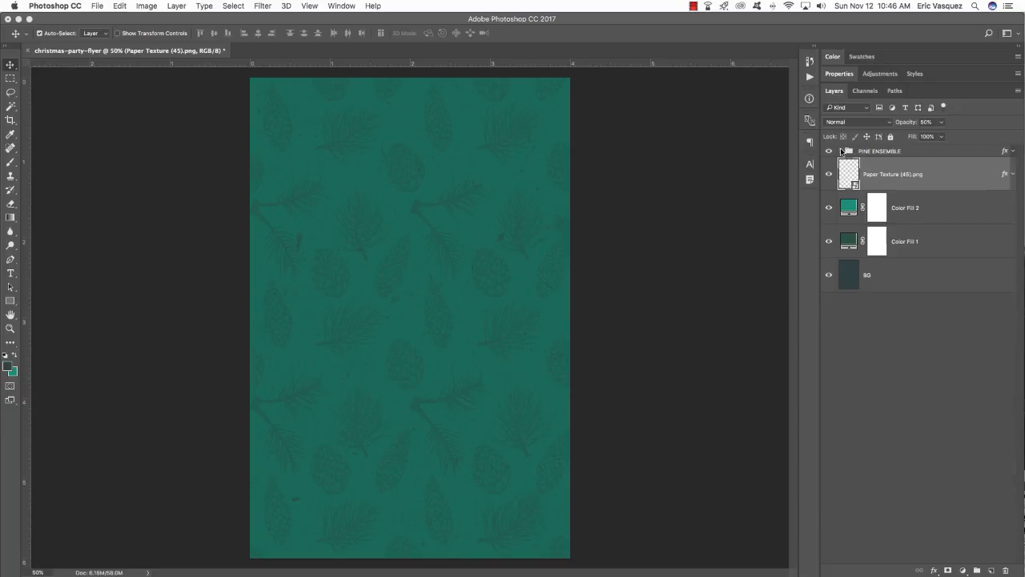
- Compare the background with the Paper Texture (45).png layer hidden and shown, and select the PINE ENSEMBLE group
{"action": "left_click", "coordinate": [830, 175]}
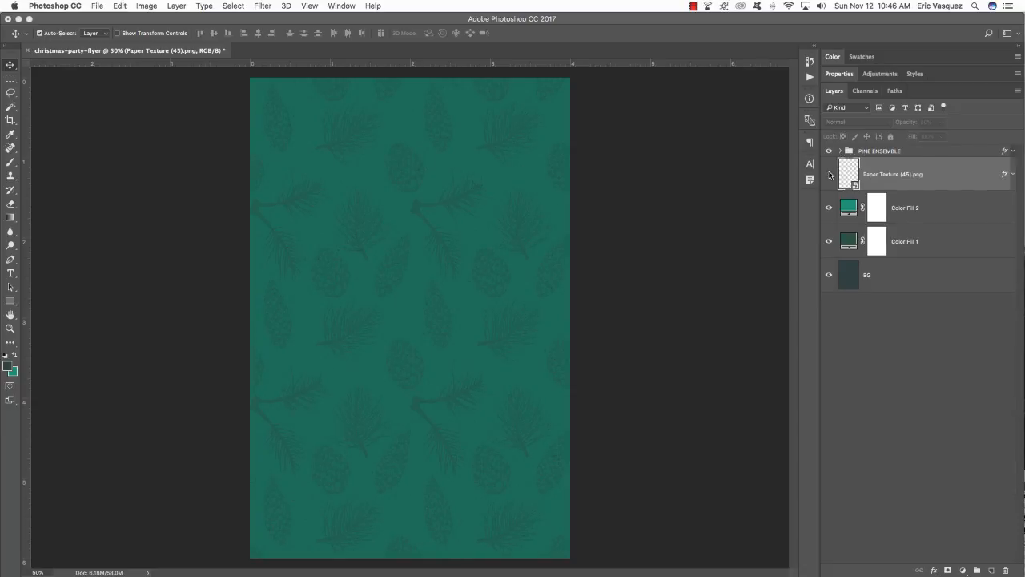
{"action": "left_click", "coordinate": [830, 175]}
{"action": "left_click", "coordinate": [830, 175]}
{"action": "left_click", "coordinate": [830, 175]}
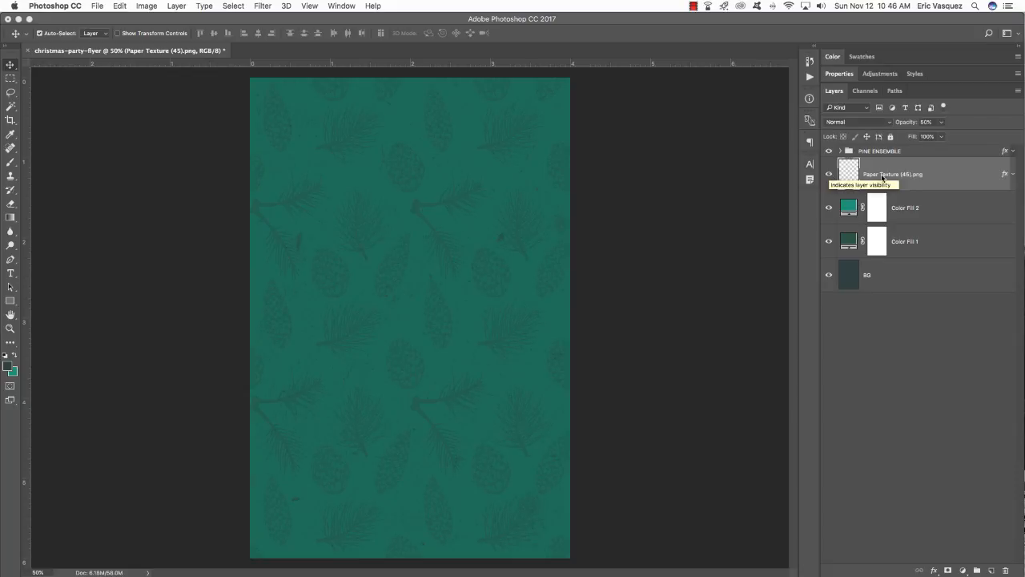
{"action": "left_click", "coordinate": [896, 151]}
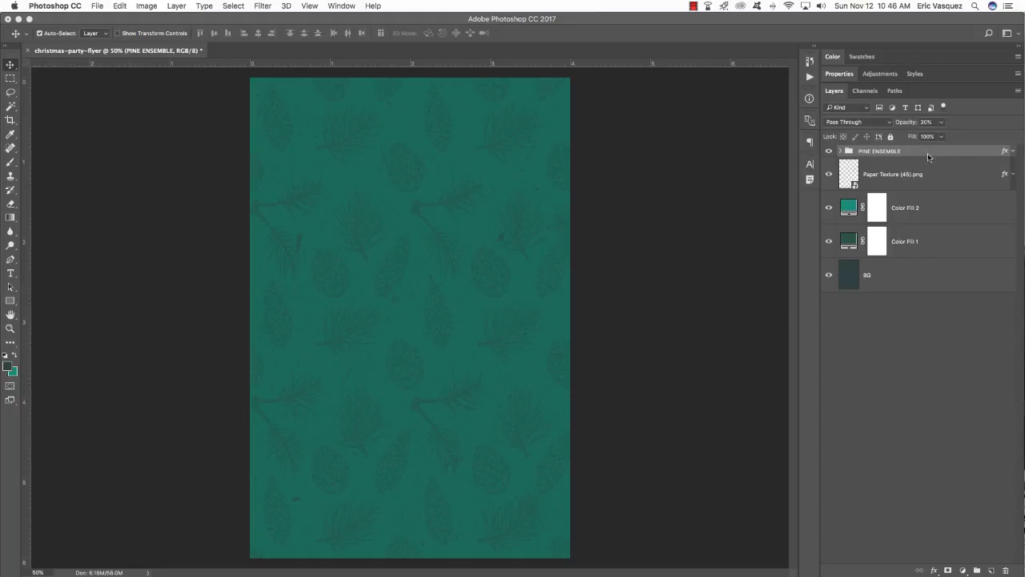
- Group the PINE ENSEMBLE group and all layers below it down to BG into a group named BACKGROUND
{"action": "left_click", "coordinate": [900, 277], "text": "shift"}
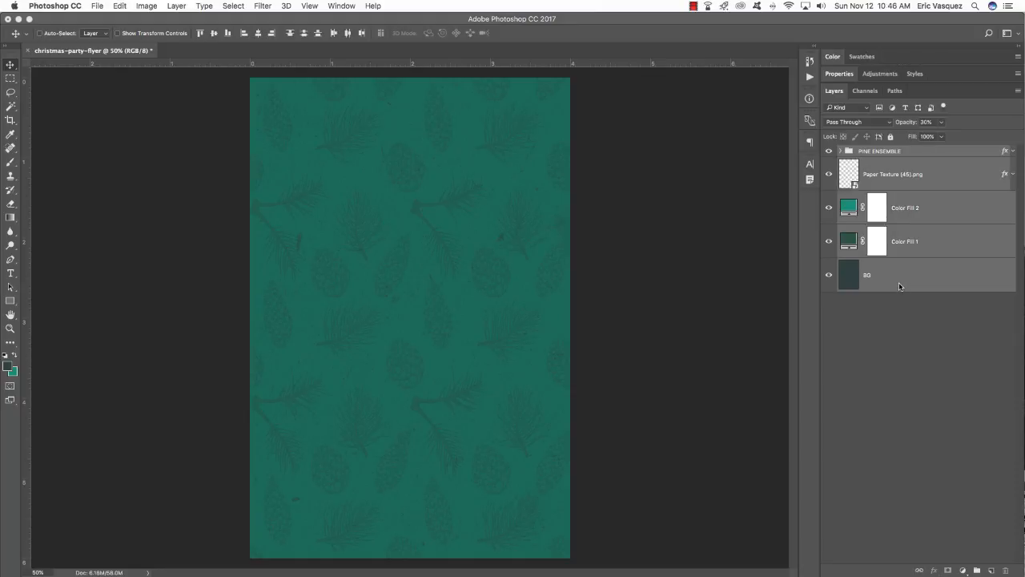
{"action": "key", "text": "super+g"}
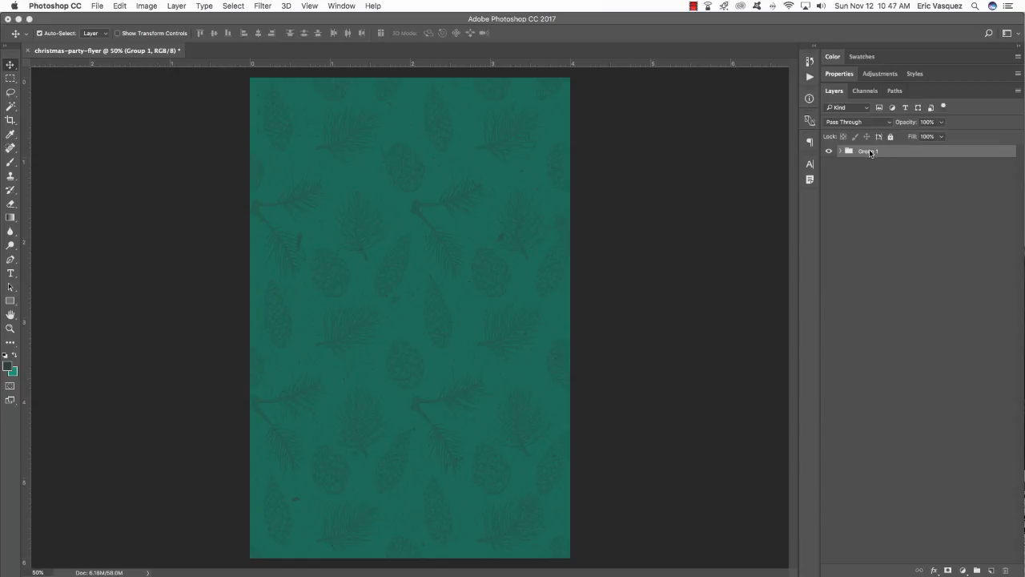
{"action": "double_click", "coordinate": [869, 152]}
{"action": "type", "text": "BACKGROUND"}
{"action": "key", "text": "Return"}
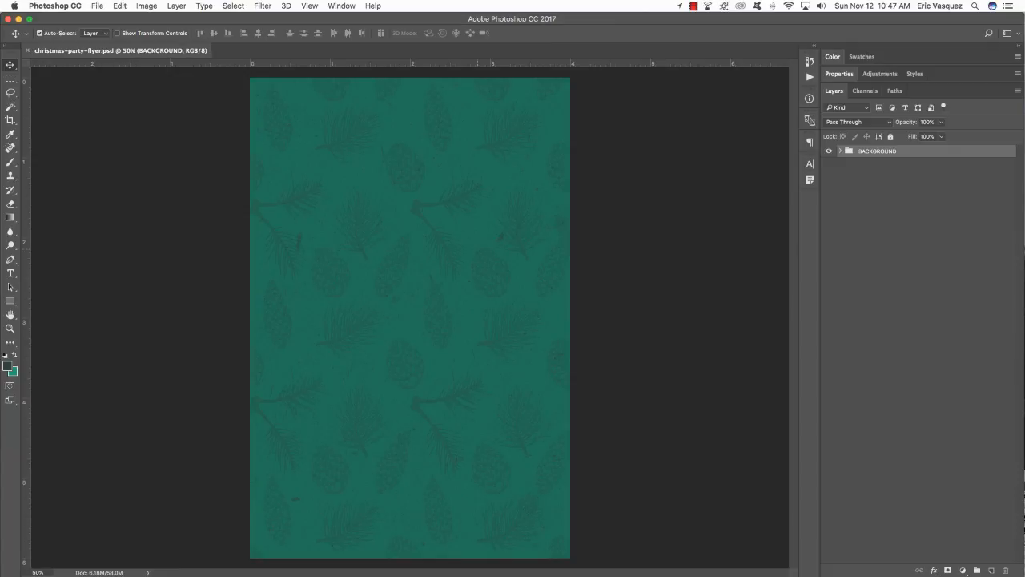
- Switch to Finder and open tree 5.png from the Lara's Wonderland folder as a separate document in Photoshop
{"action": "key", "text": "super+Tab"}
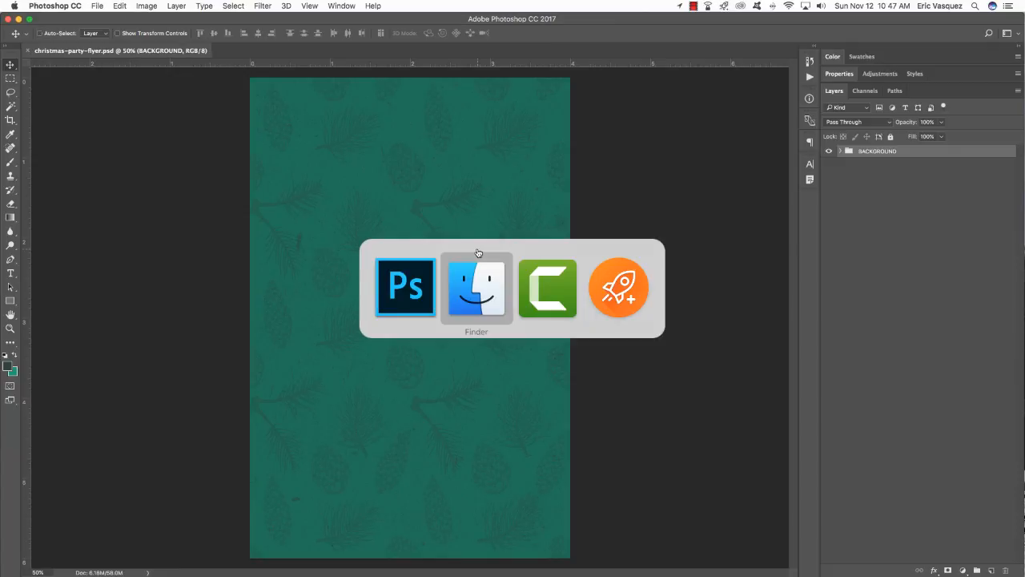
{"action": "left_click", "coordinate": [336, 226]}
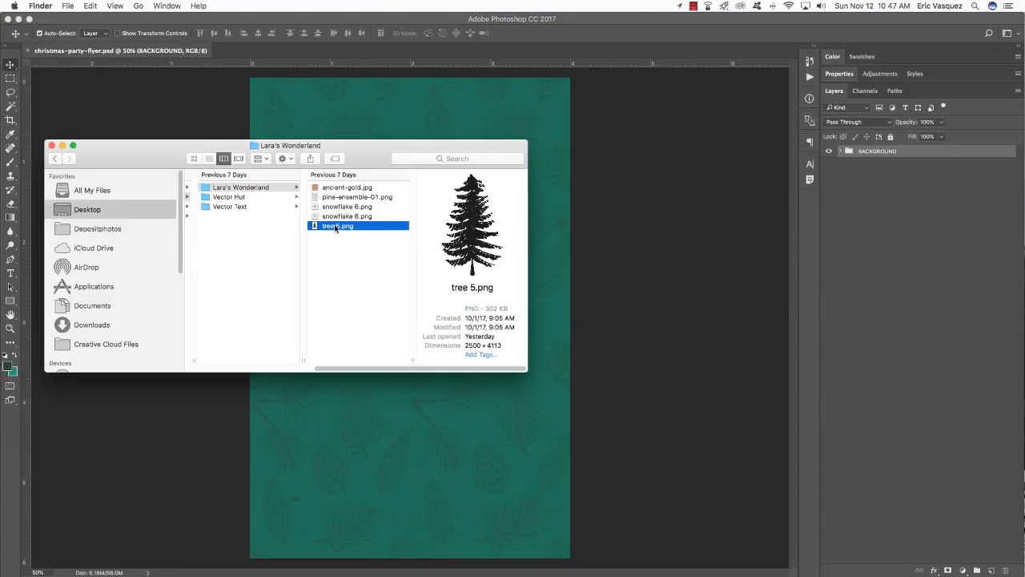
{"action": "left_click_drag", "start_coordinate": [338, 228], "coordinate": [749, 551]}
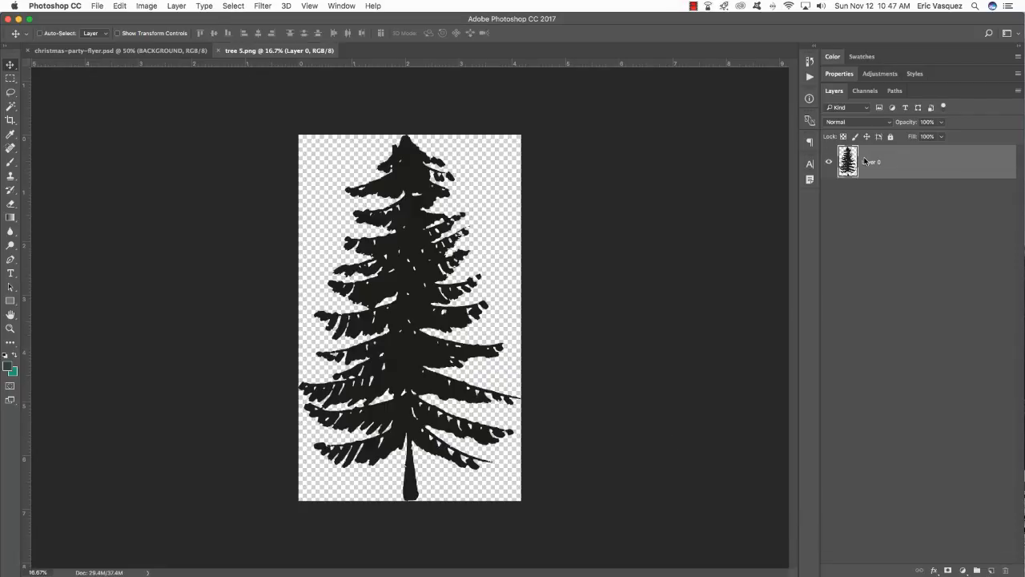
- Check the tree image's file name in Finder and rename its layer in Photoshop as tree 5.png
{"action": "key", "text": "super+Tab"}
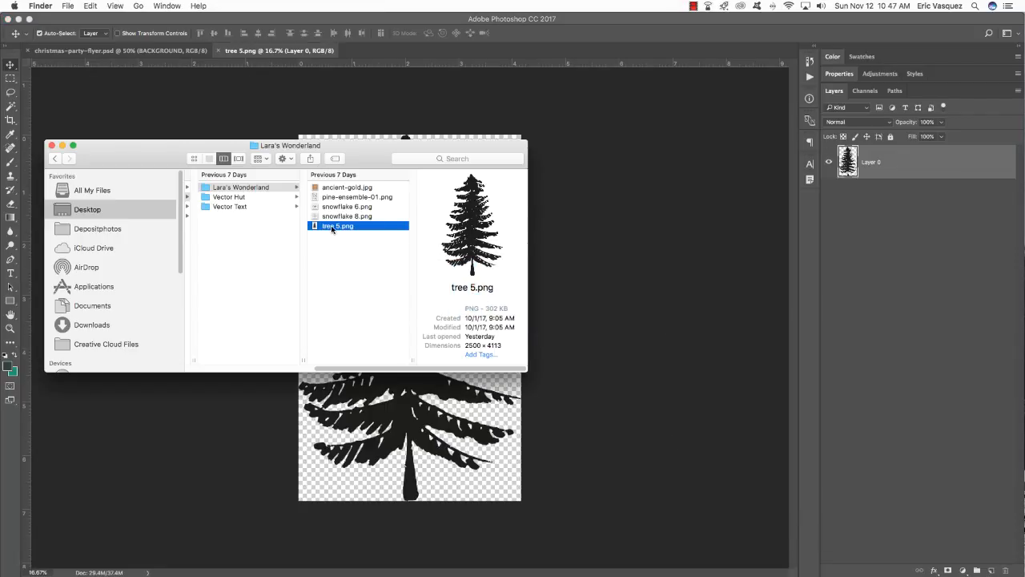
{"action": "left_click", "coordinate": [333, 229]}
{"action": "left_click", "coordinate": [891, 205]}
{"action": "double_click", "coordinate": [871, 162]}
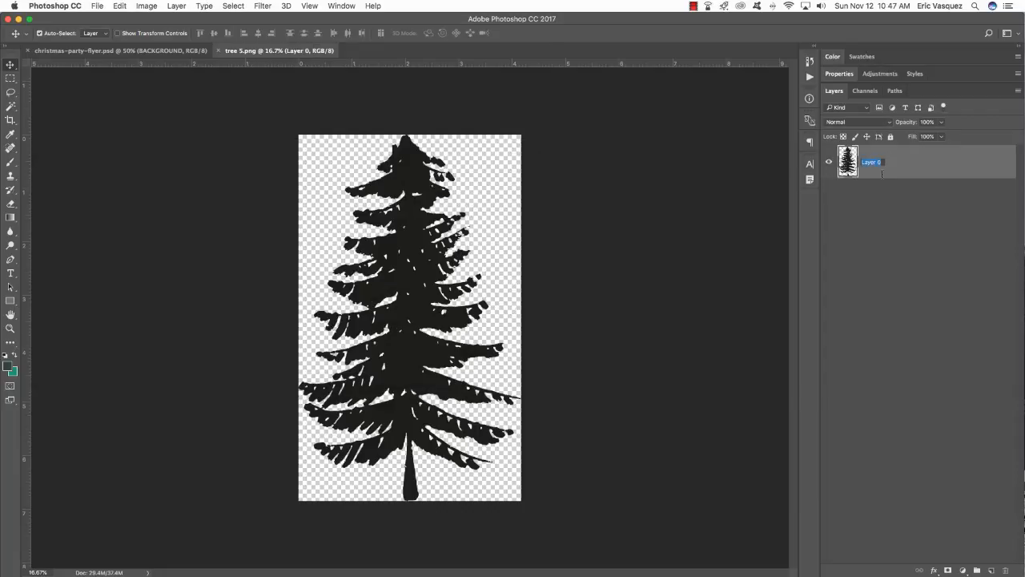
{"action": "type", "text": "tree 5.png"}
{"action": "key", "text": "Return"}
- Float the tree document, copy its tree 5.png layer into the flyer, and convert the copied layer to a Smart Object
{"action": "left_click_drag", "start_coordinate": [299, 52], "coordinate": [628, 359]}
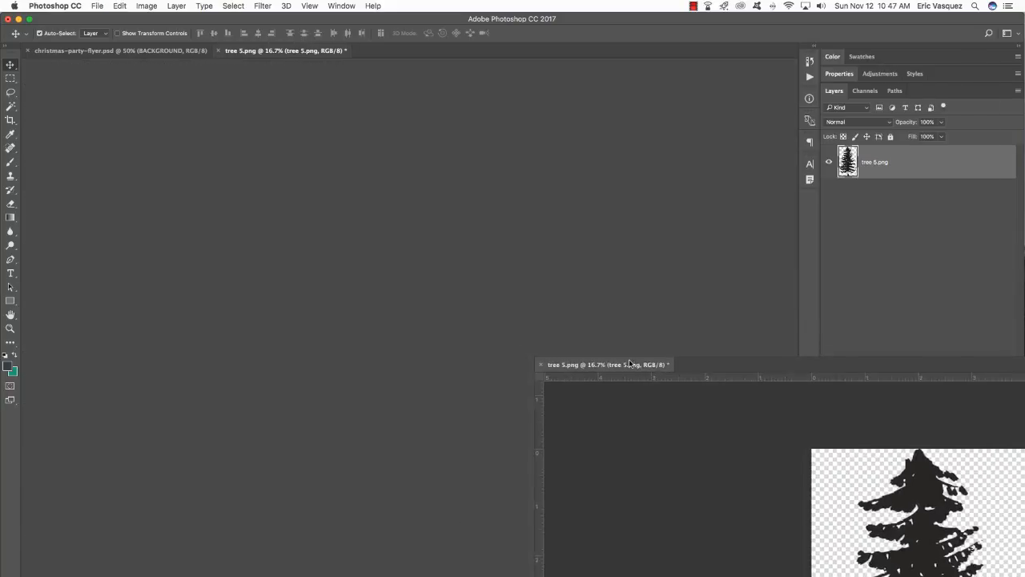
{"action": "left_click_drag", "start_coordinate": [920, 159], "coordinate": [496, 331]}
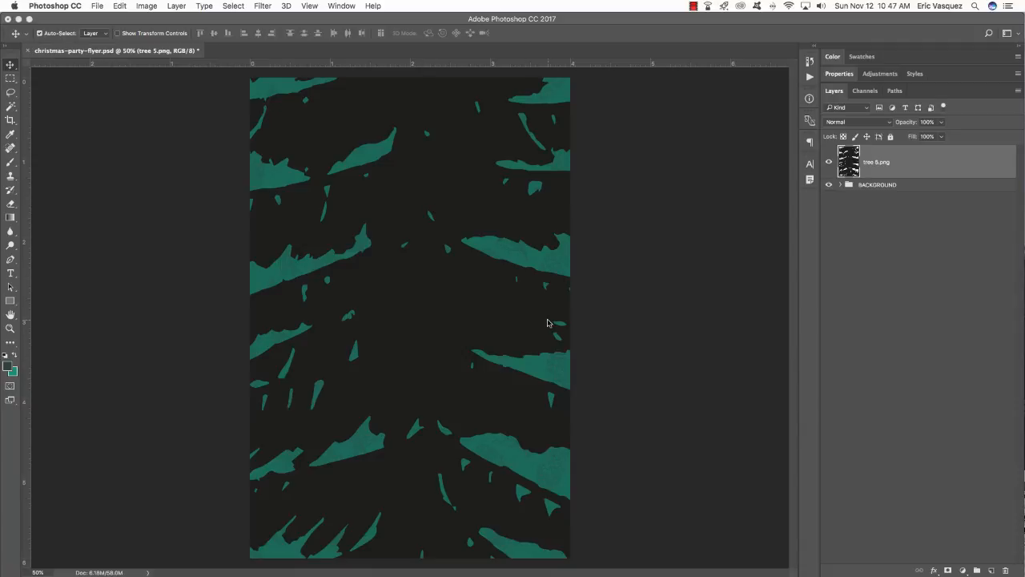
{"action": "right_click", "coordinate": [943, 169]}
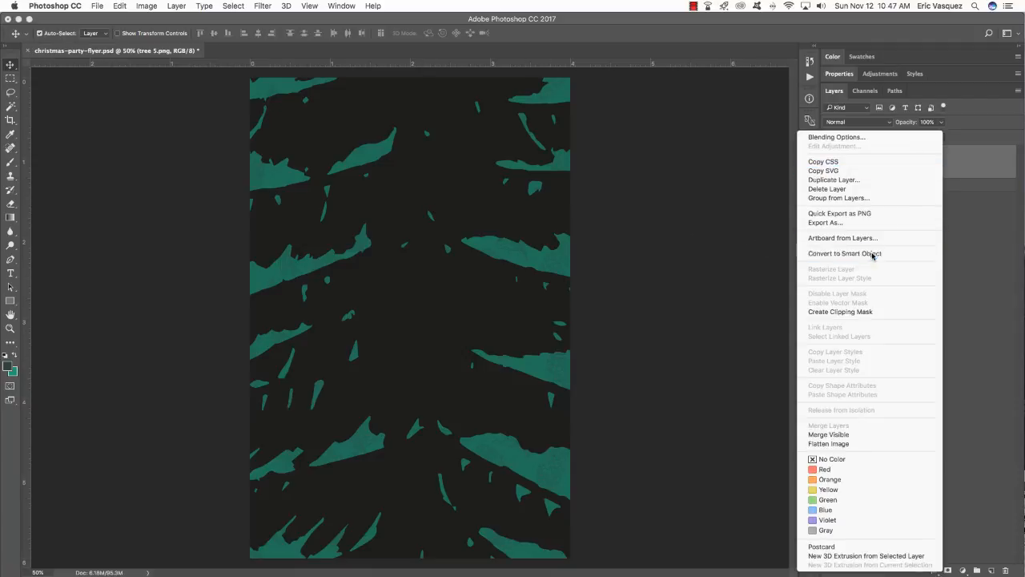
{"action": "left_click", "coordinate": [873, 253]}
- Close the Paper Texture (45).png and tree 5.png documents without saving their changes
{"action": "key", "text": "super+grave"}
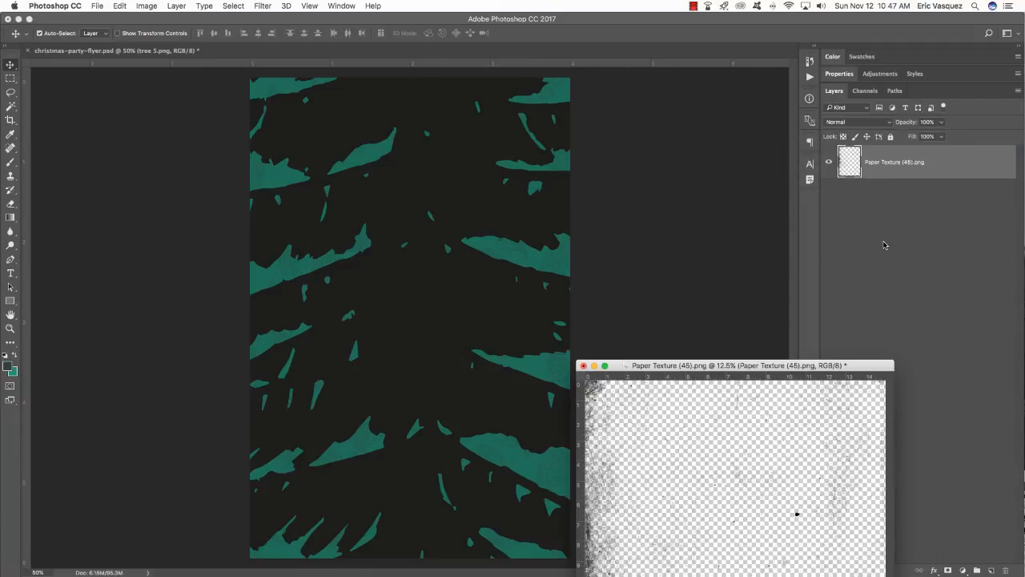
{"action": "left_click", "coordinate": [581, 365]}
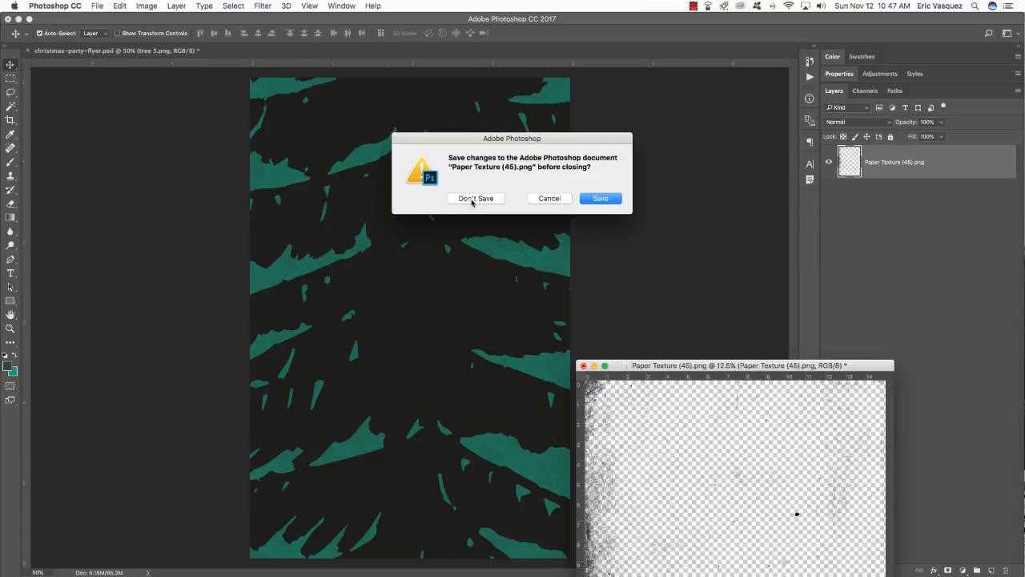
{"action": "left_click", "coordinate": [461, 200]}
{"action": "key", "text": "super+w"}
{"action": "left_click", "coordinate": [463, 201]}
{"action": "key", "text": "super+grave"}
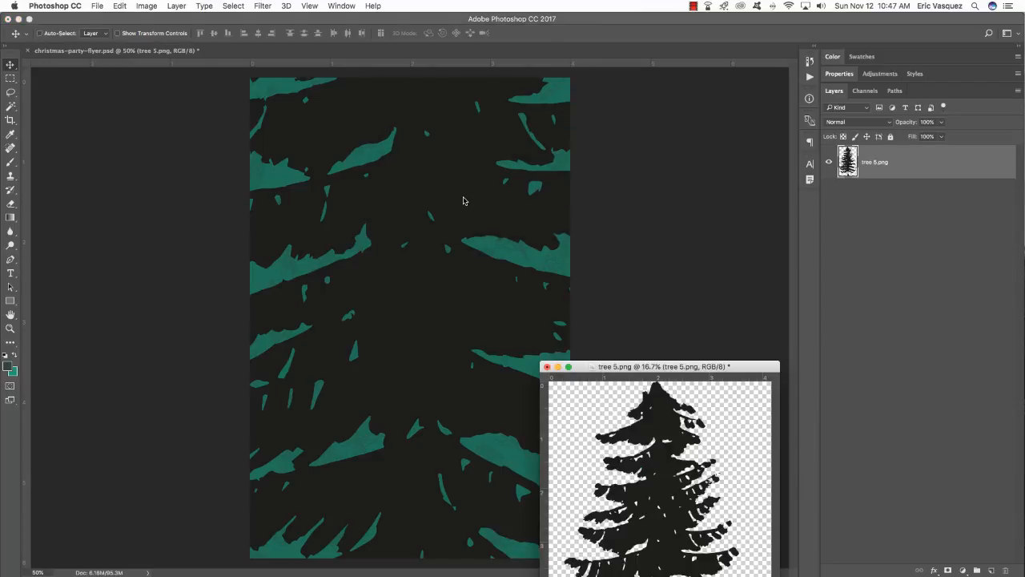
{"action": "key", "text": "super+w"}
{"action": "left_click", "coordinate": [481, 201]}
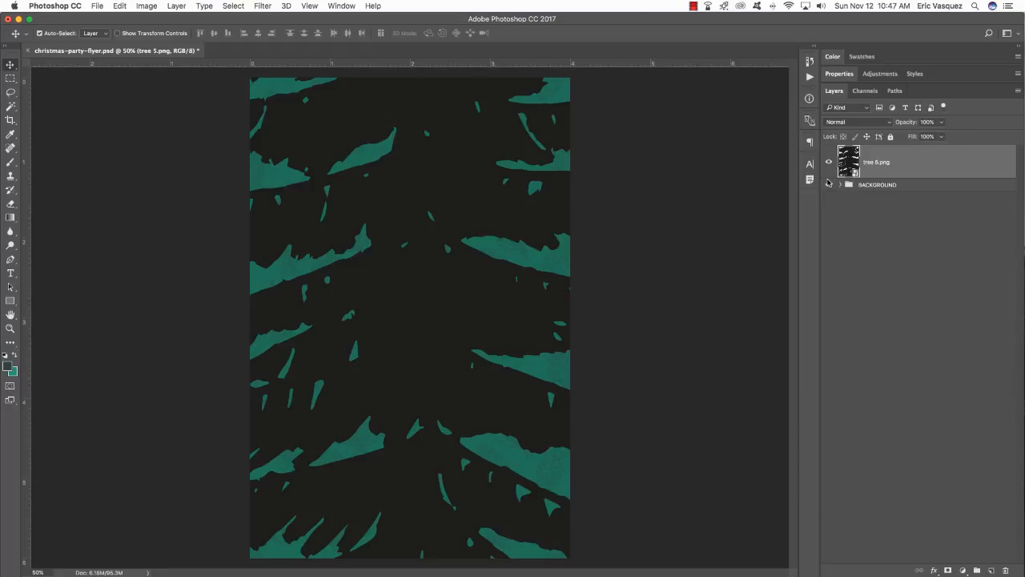
- Scale the tree down proportionally to about 16.3% and place it in the lower left part of the flyer
{"action": "key", "text": "super+t"}
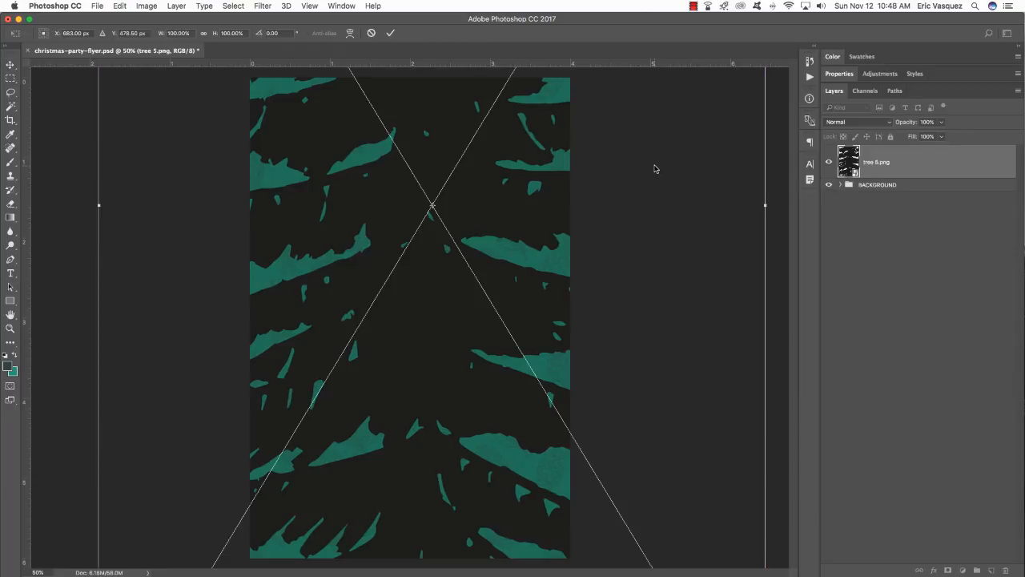
{"action": "key", "text": "super+0"}
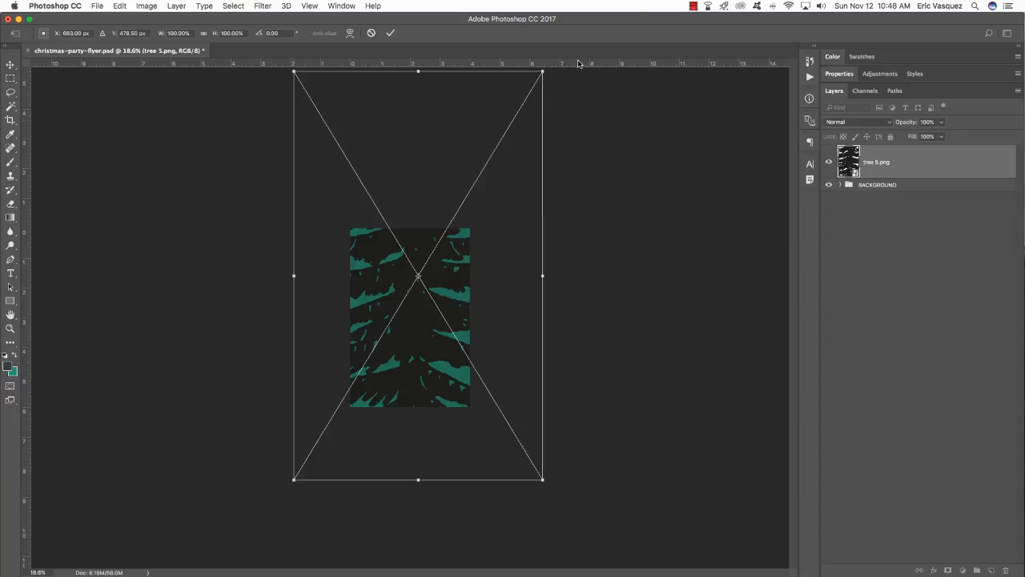
{"action": "left_click_drag", "start_coordinate": [544, 73], "coordinate": [374, 336]}
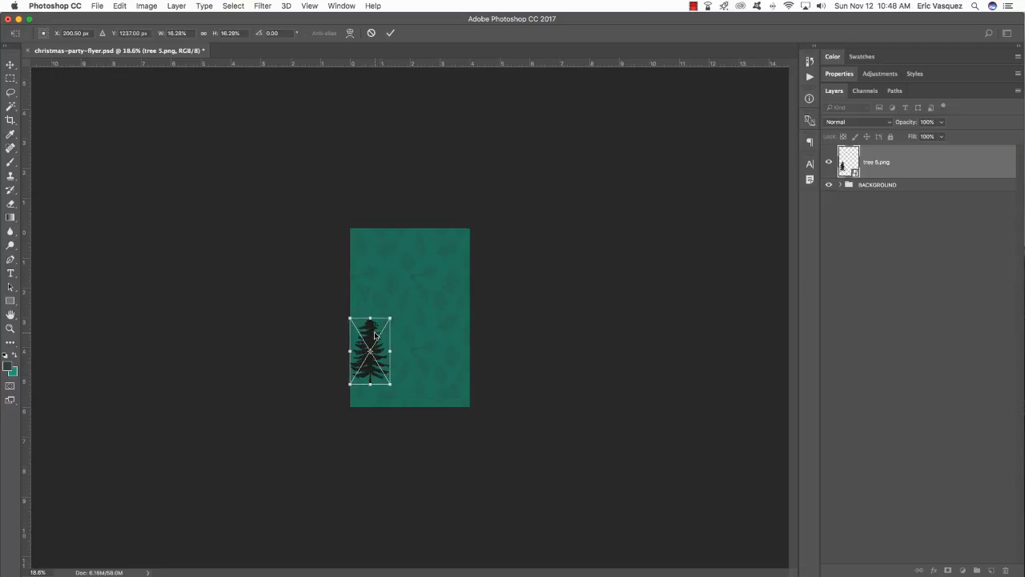
{"action": "key", "text": "Return"}
{"action": "key", "text": "super+0"}
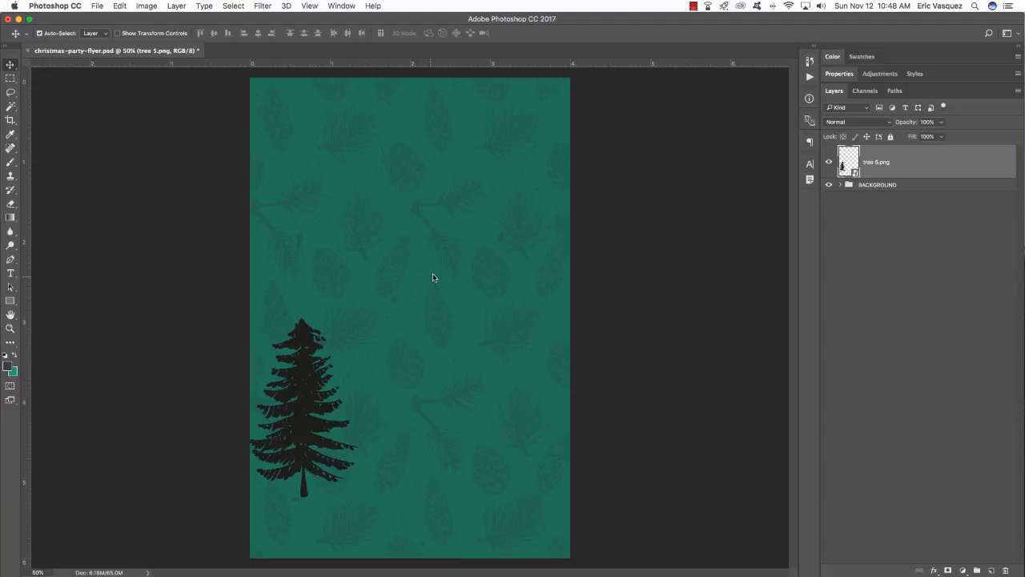
- Enlarge the tree and move it to the flyer's lower left corner so it runs partly off the left edge
{"action": "key", "text": "super+t"}
{"action": "left_click_drag", "start_coordinate": [308, 358], "coordinate": [332, 333]}
{"action": "left_click_drag", "start_coordinate": [293, 379], "coordinate": [293, 384]}
{"action": "key", "text": "Return"}
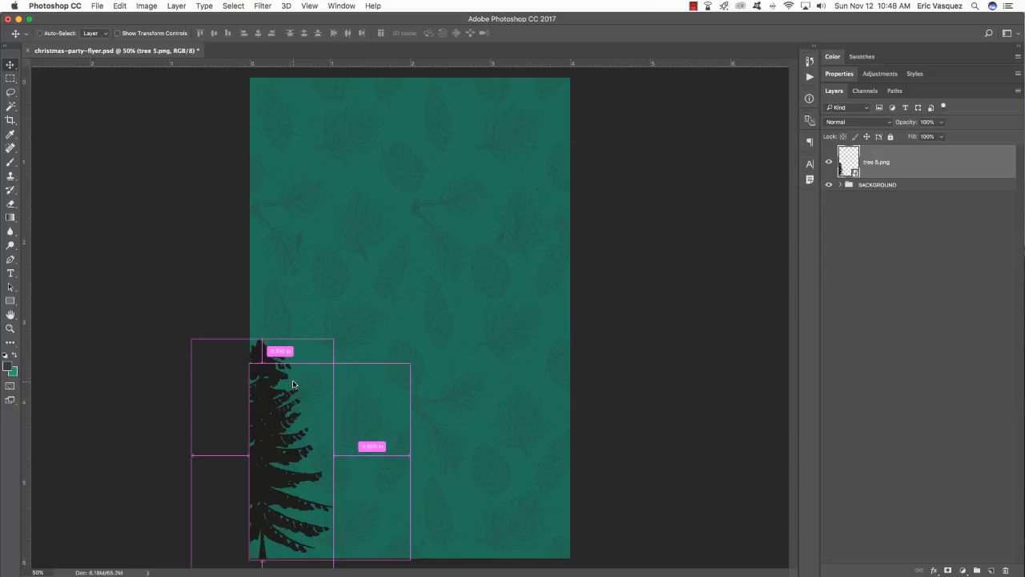
- Duplicate the corner tree, scale the copy to about 17.6%, and place it overlapping the first tree's right side
{"action": "key", "text": "super+j"}
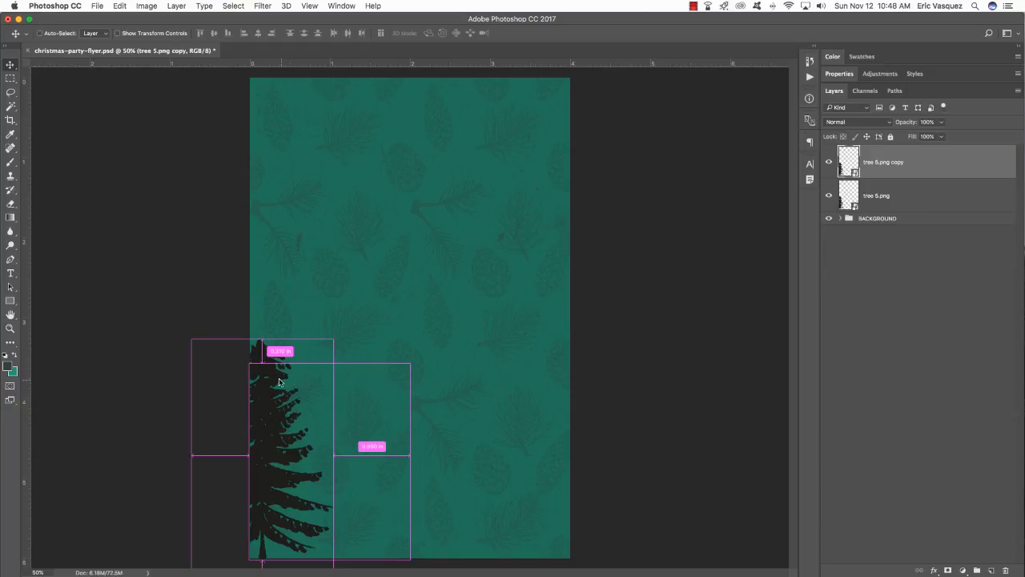
{"action": "key", "text": "super+t"}
{"action": "left_click_drag", "start_coordinate": [266, 381], "coordinate": [323, 397]}
{"action": "left_click_drag", "start_coordinate": [391, 364], "coordinate": [372, 382]}
{"action": "left_click_drag", "start_coordinate": [326, 408], "coordinate": [320, 404]}
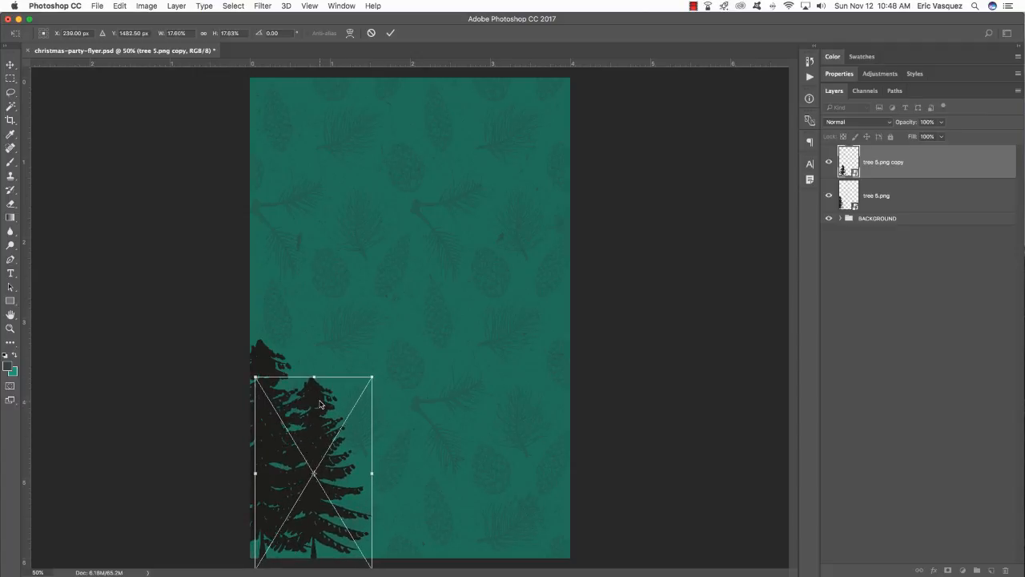
{"action": "key", "text": "Return"}
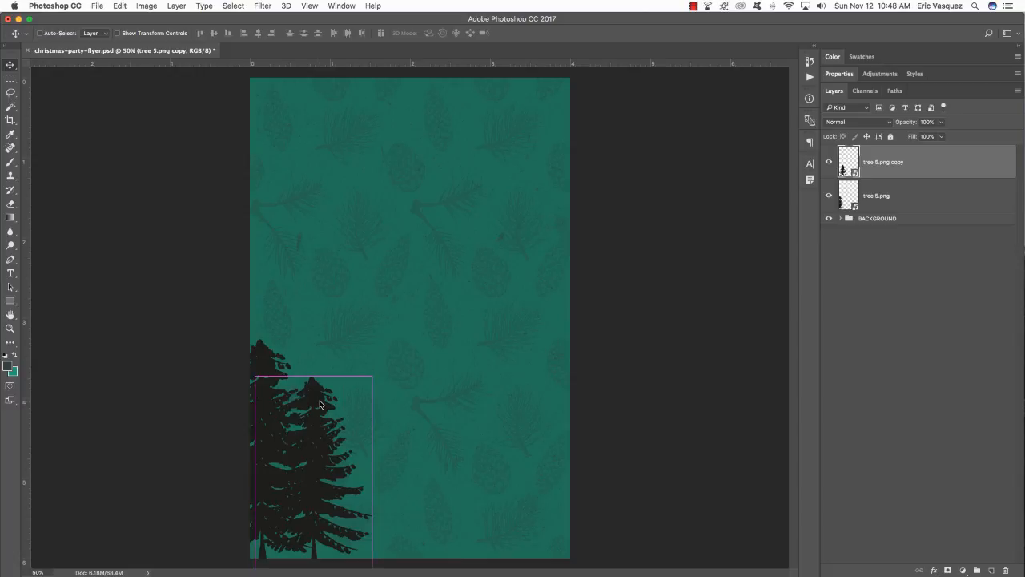
- Duplicate the second tree, scale the copy to about 15.2%, and place it to the right with its trunk near the bottom edge
{"action": "key", "text": "super+j"}
{"action": "key", "text": "super+t"}
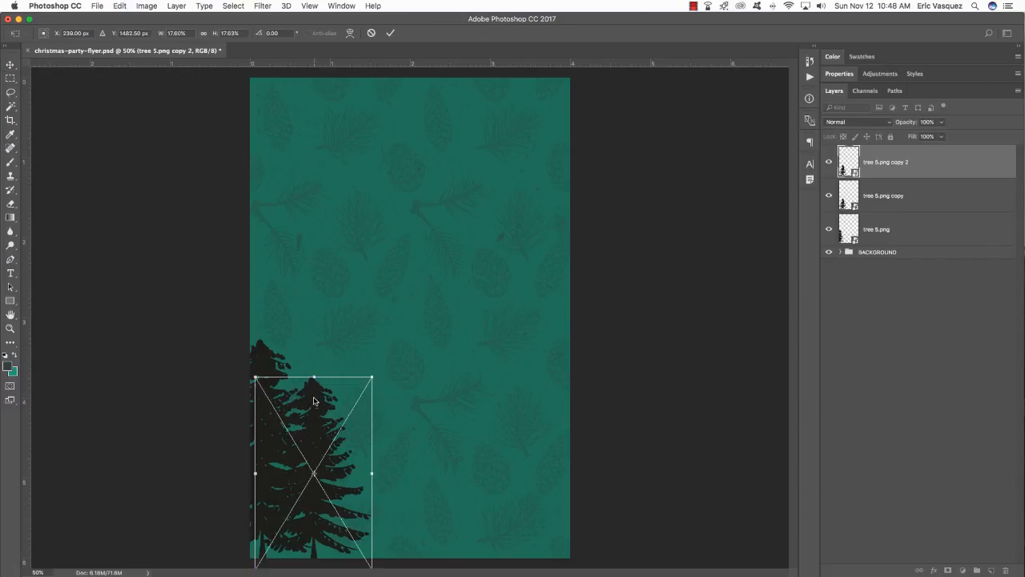
{"action": "left_click_drag", "start_coordinate": [314, 404], "coordinate": [359, 434]}
{"action": "left_click_drag", "start_coordinate": [424, 406], "coordinate": [419, 411]}
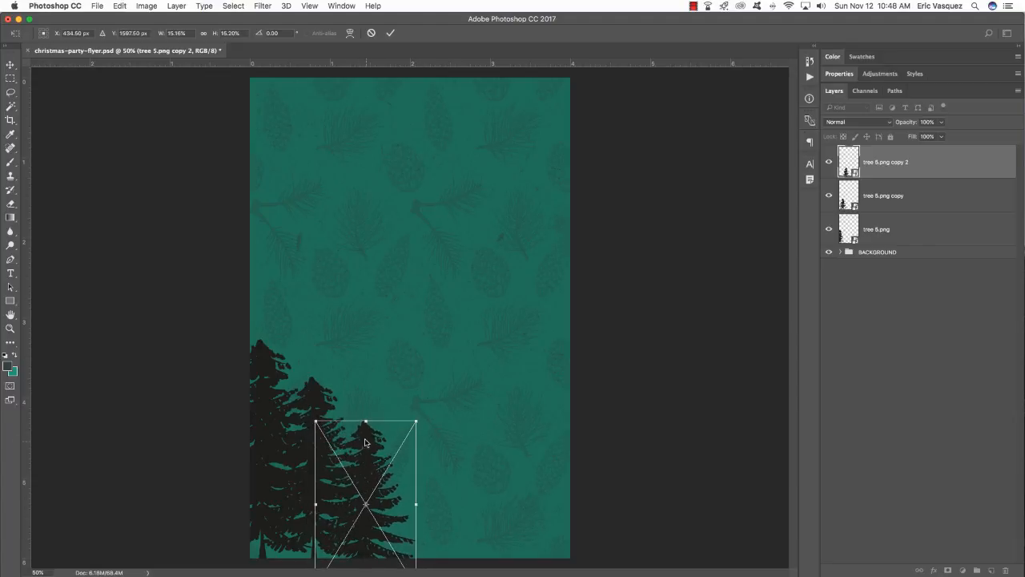
{"action": "left_click_drag", "start_coordinate": [365, 443], "coordinate": [357, 423]}
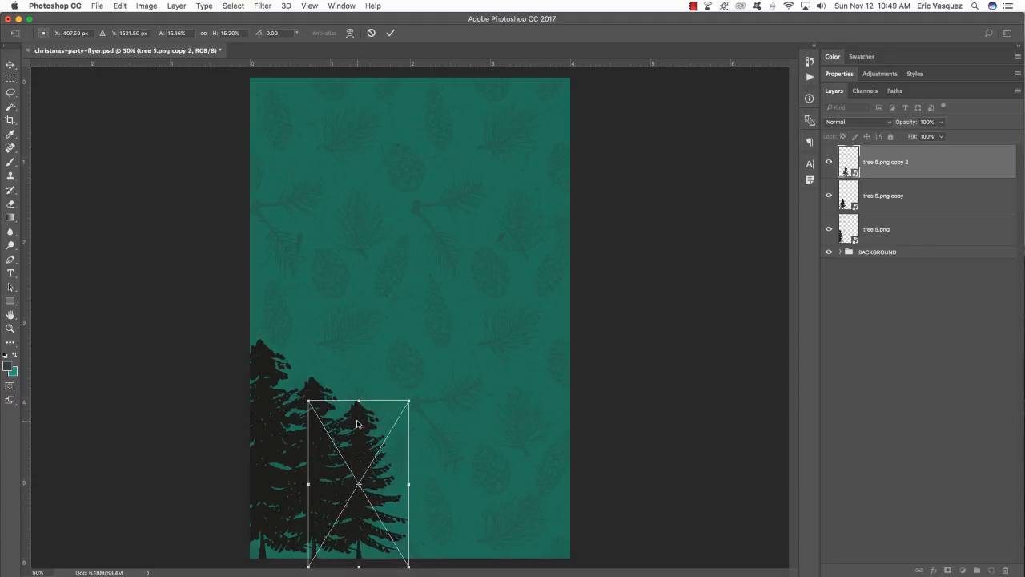
{"action": "key", "text": "Return"}
- Duplicate the third tree, scale the copy to about 21.1%, and place it to the right with its tip slightly lower
{"action": "key", "text": "ctrl+j"}
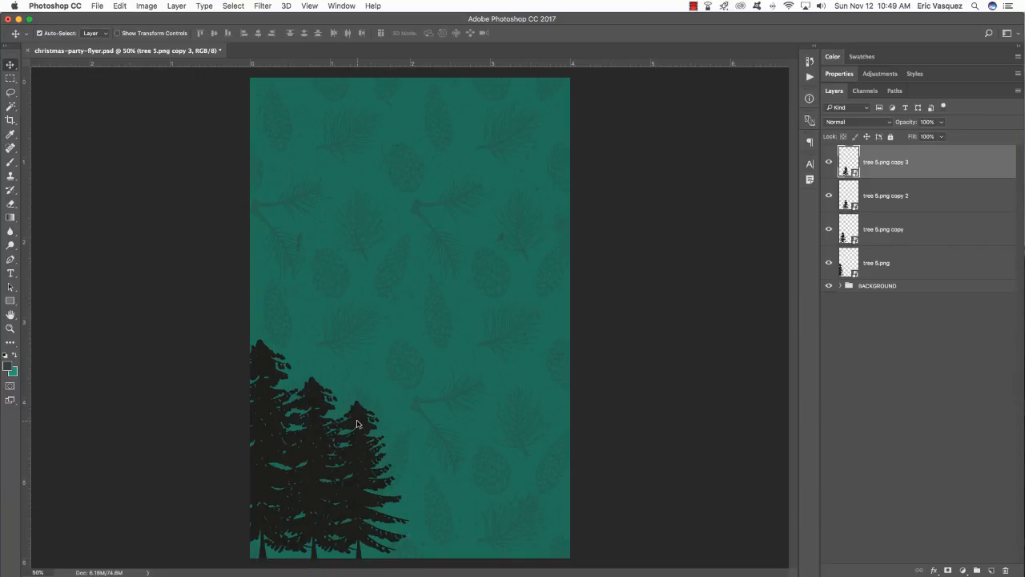
{"action": "key", "text": "ctrl+t"}
{"action": "left_click_drag", "start_coordinate": [357, 423], "coordinate": [394, 449]}
{"action": "left_click_drag", "start_coordinate": [444, 424], "coordinate": [462, 394]}
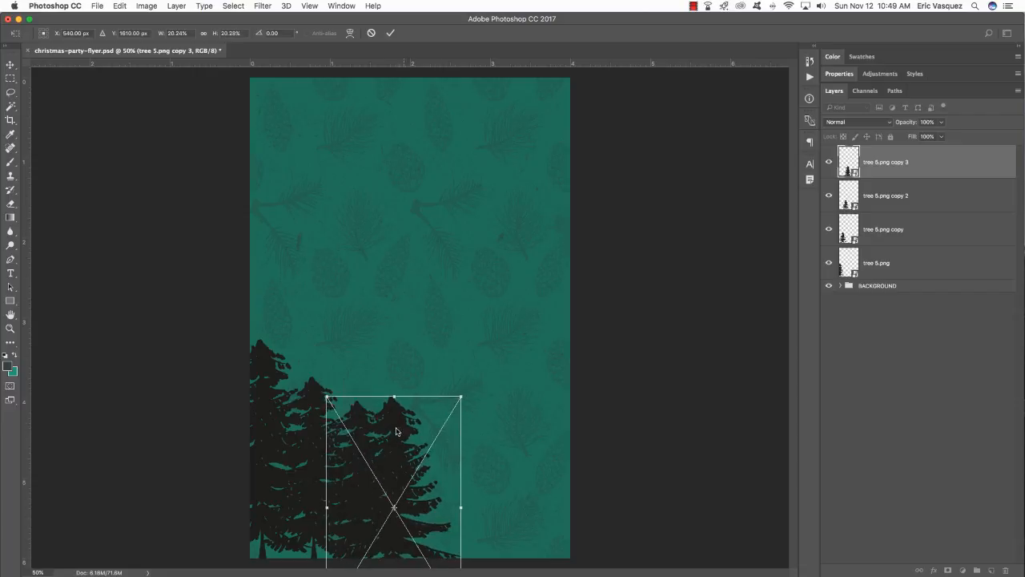
{"action": "left_click_drag", "start_coordinate": [395, 432], "coordinate": [395, 445]}
{"action": "left_click_drag", "start_coordinate": [460, 408], "coordinate": [464, 406]}
{"action": "left_click_drag", "start_coordinate": [410, 433], "coordinate": [410, 446]}
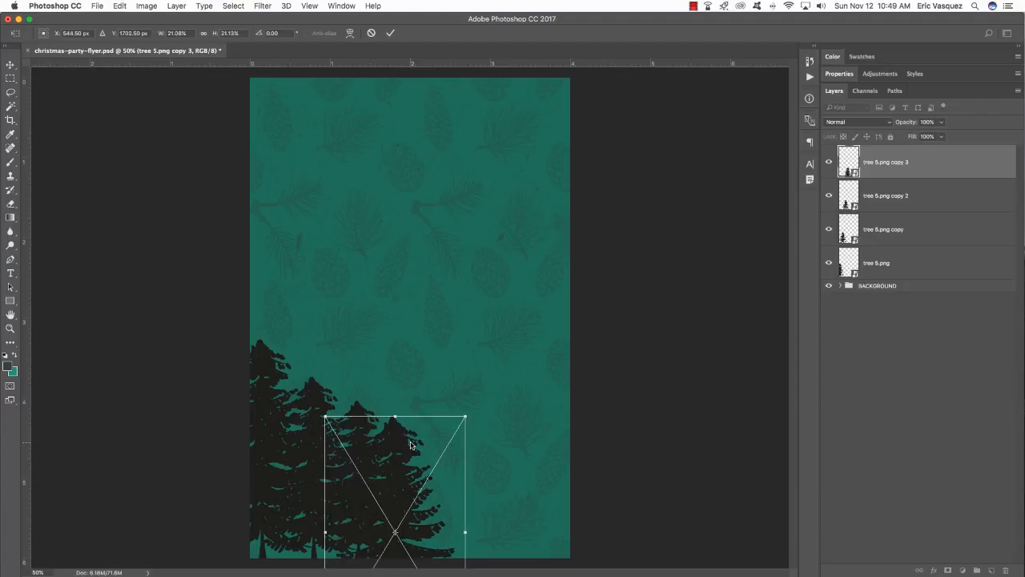
{"action": "key", "text": "Return"}
- Duplicate the fourth tree and move the copy up and to the right so it rises above its neighbour
{"action": "key", "text": "ctrl+j"}
{"action": "key", "text": "ctrl+t"}
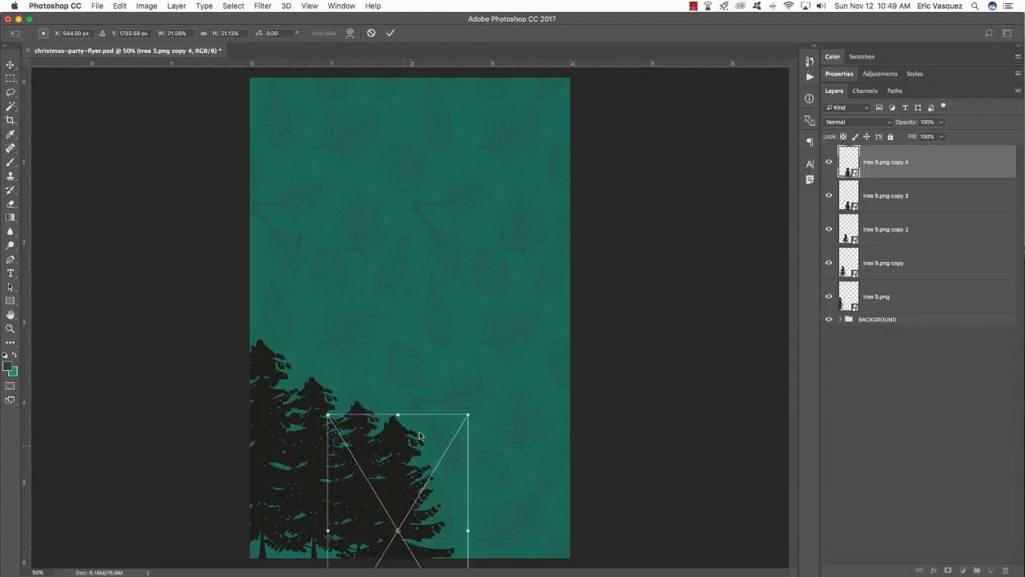
{"action": "left_click_drag", "start_coordinate": [419, 436], "coordinate": [459, 399]}
{"action": "key", "text": "Return"}
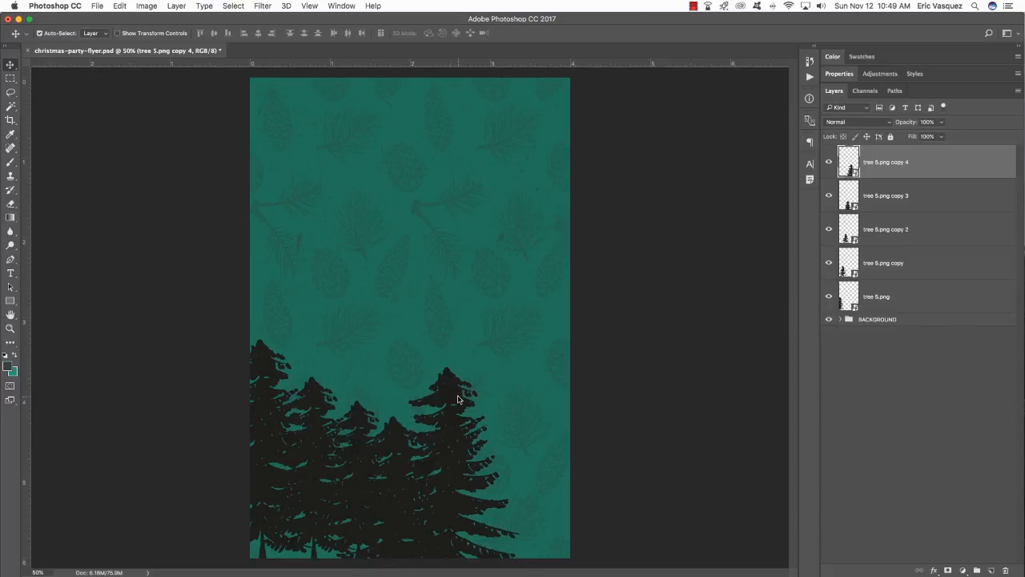
- Duplicate the fifth tree, scale the copy to about 17.8%, and place it just to the right with its tip slightly lower
{"action": "key", "text": "ctrl+j"}
{"action": "key", "text": "ctrl+t"}
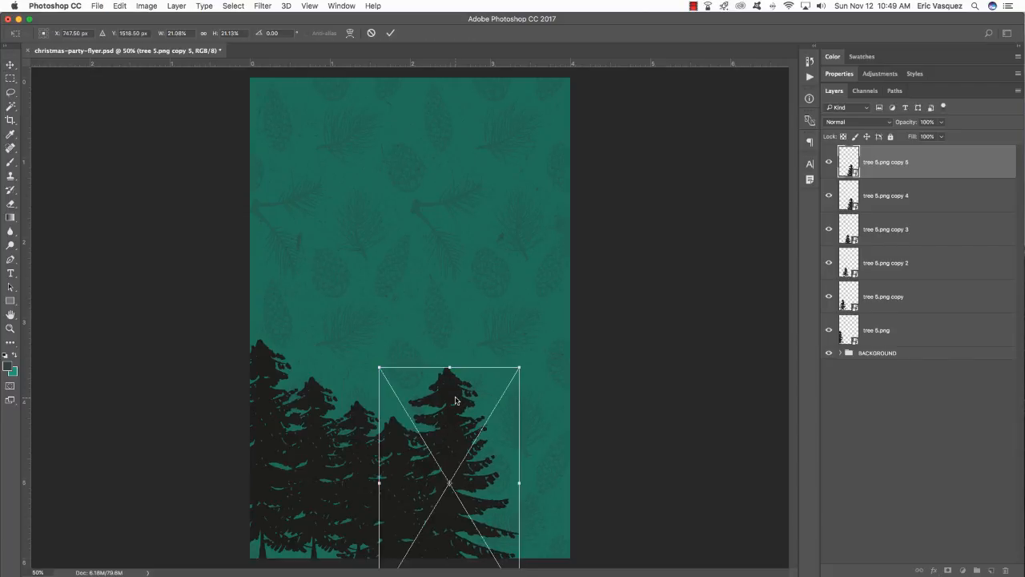
{"action": "left_click_drag", "start_coordinate": [458, 397], "coordinate": [538, 397]}
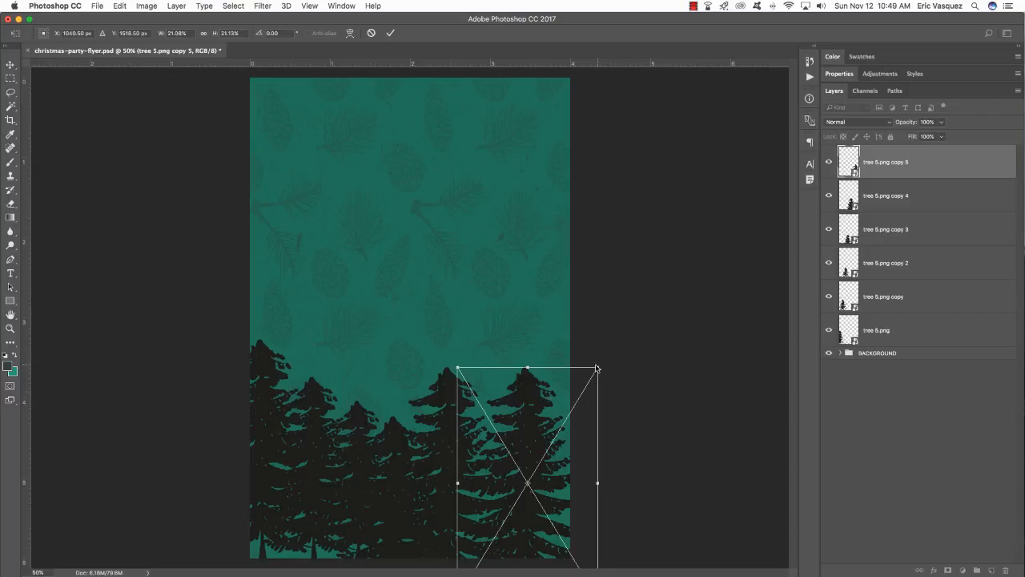
{"action": "left_click_drag", "start_coordinate": [598, 368], "coordinate": [588, 384]}
{"action": "left_click_drag", "start_coordinate": [527, 412], "coordinate": [502, 412]}
{"action": "key", "text": "Return"}
- Duplicate the sixth tree, scale the copy to about 14.8%, and place it at the canvas's right edge with its tip slightly above its neighbour
{"action": "key", "text": "ctrl+j"}
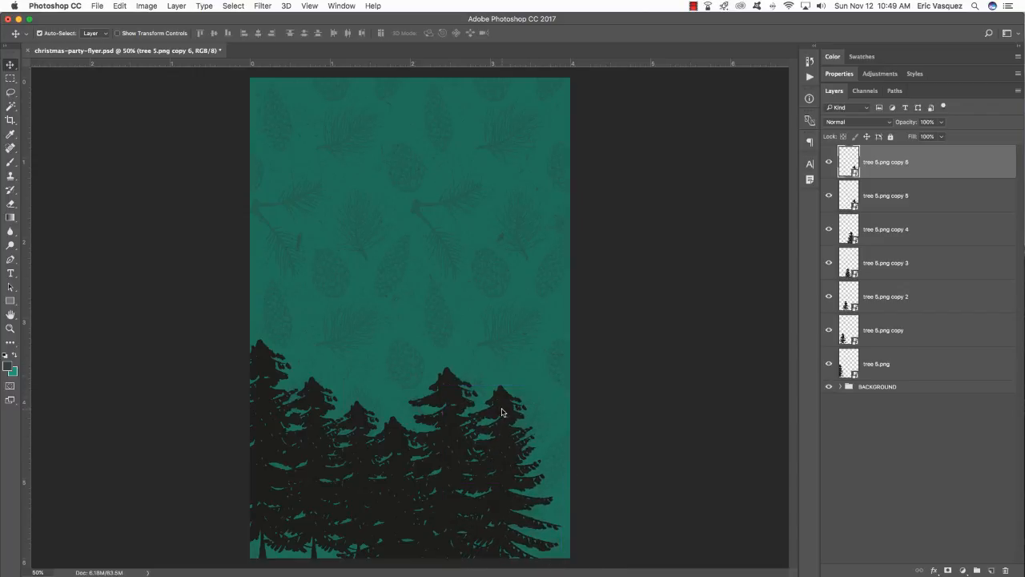
{"action": "key", "text": "ctrl+t"}
{"action": "left_click_drag", "start_coordinate": [498, 416], "coordinate": [544, 410]}
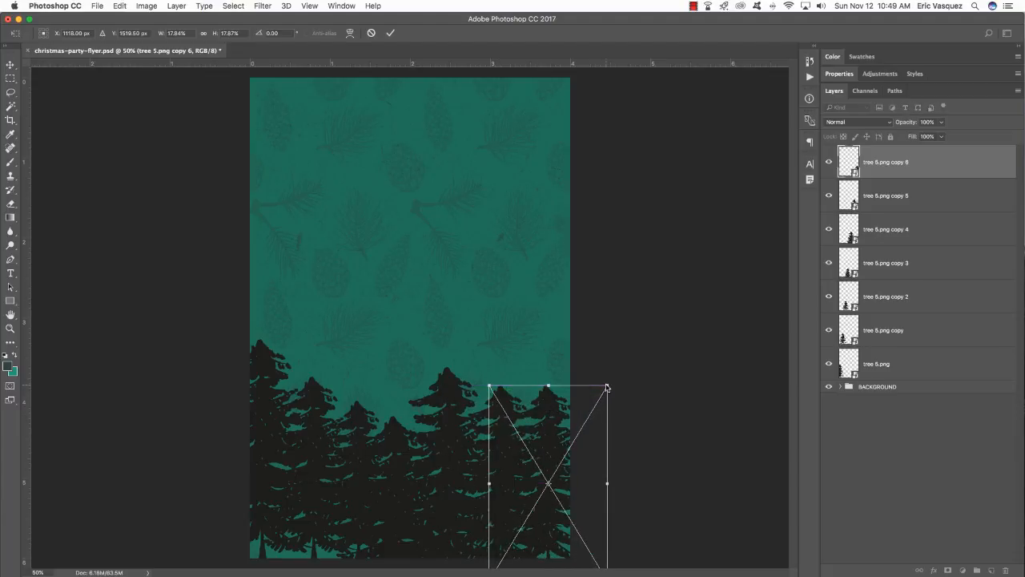
{"action": "left_click_drag", "start_coordinate": [608, 387], "coordinate": [598, 402]}
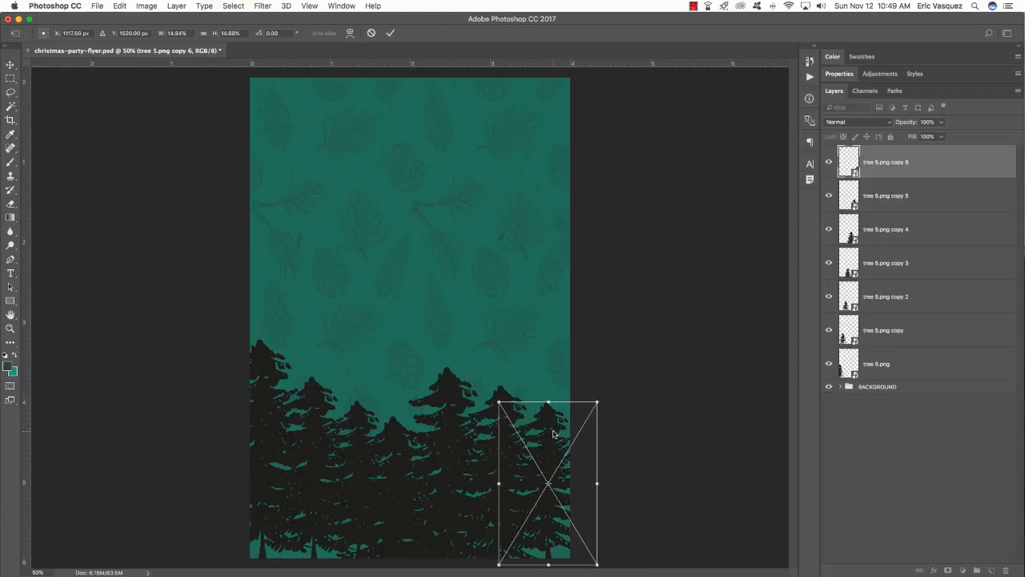
{"action": "left_click_drag", "start_coordinate": [553, 433], "coordinate": [582, 450]}
{"action": "key", "text": "Return"}
- Duplicate the rightmost tree, scale the copy to about 13.8%, and place it lower to fill the gaps near the bottom right corner
{"action": "key", "text": "super+j"}
{"action": "key", "text": "super+t"}
{"action": "left_click_drag", "start_coordinate": [625, 416], "coordinate": [620, 420]}
{"action": "key", "text": "Return"}
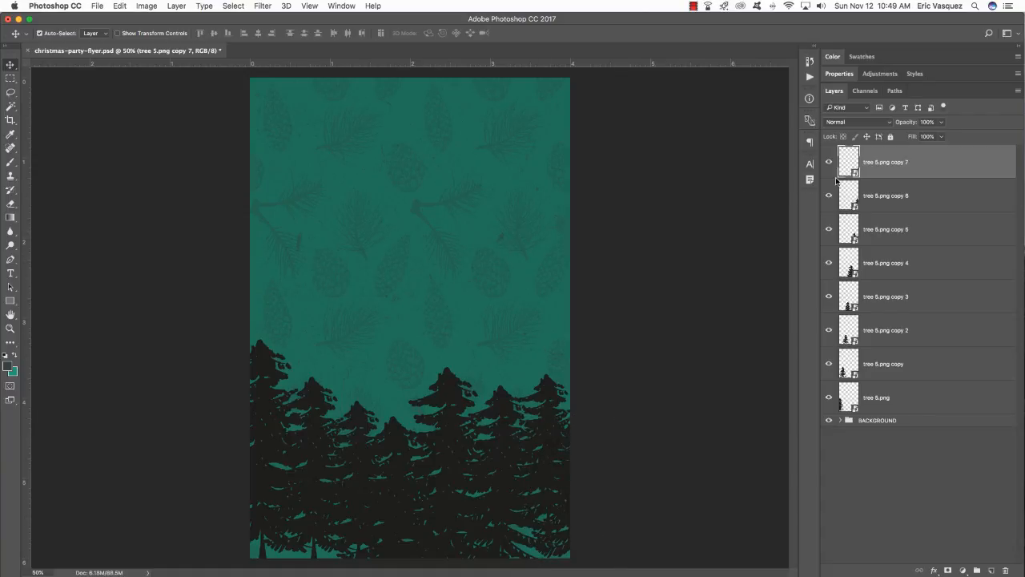
- Duplicate the small filler tree and move the copy to the bottom middle of the canvas, below the row's shortest tree
{"action": "key", "text": "super+j"}
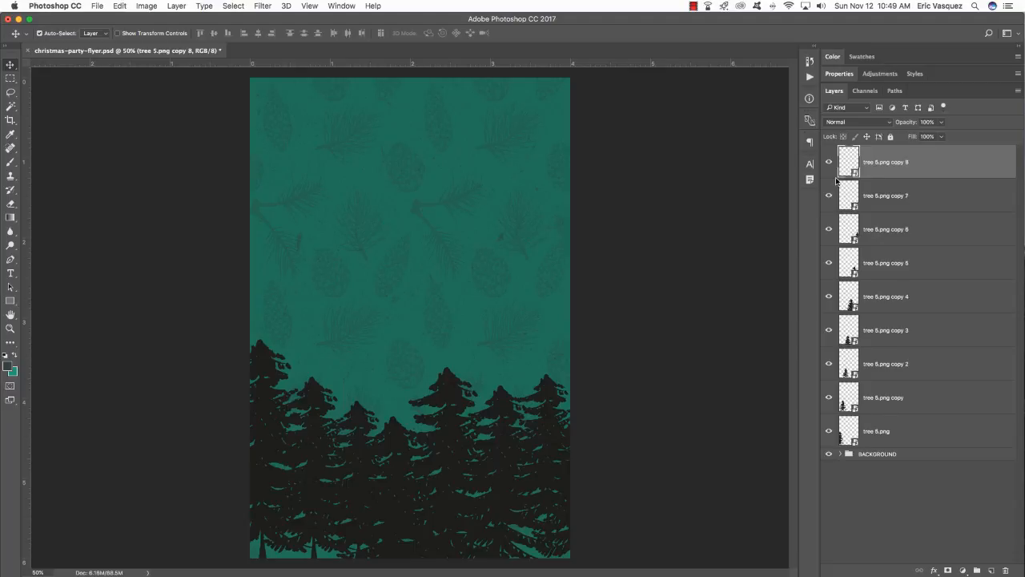
{"action": "key", "text": "super+t"}
{"action": "left_click_drag", "start_coordinate": [553, 437], "coordinate": [395, 469]}
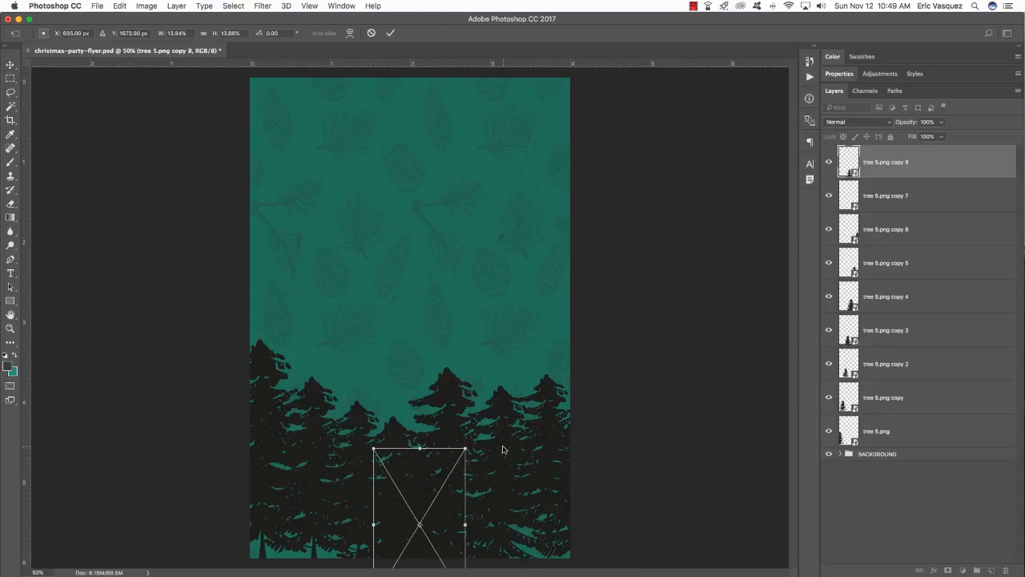
{"action": "key", "text": "Return"}
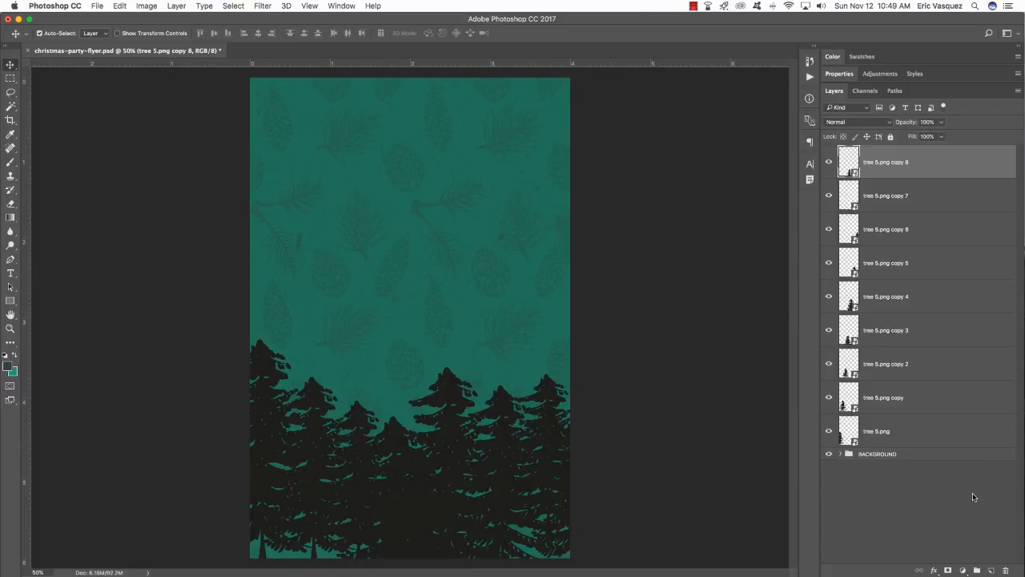
- Add a new layer beneath all the trees and paint black across the lower canvas with a 70 px brush to cover the green gaps
{"action": "left_click", "coordinate": [992, 571]}
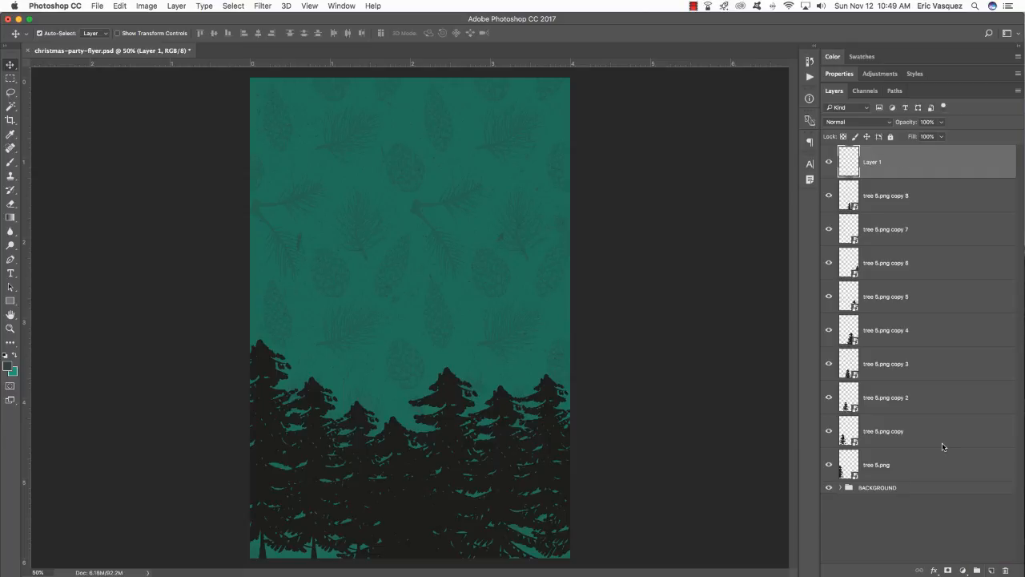
{"action": "left_click_drag", "start_coordinate": [929, 162], "coordinate": [930, 461]}
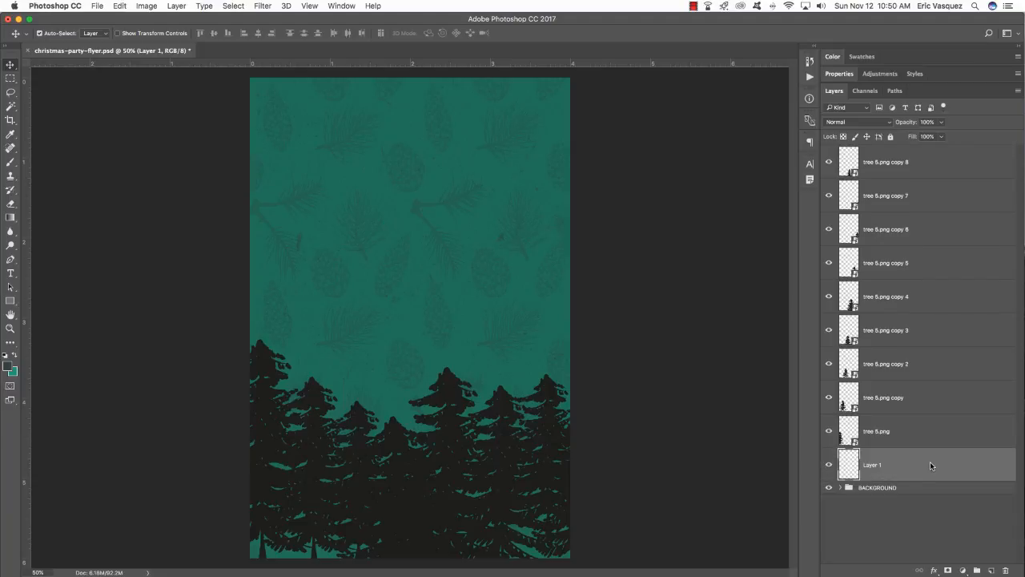
{"action": "key", "text": "b"}
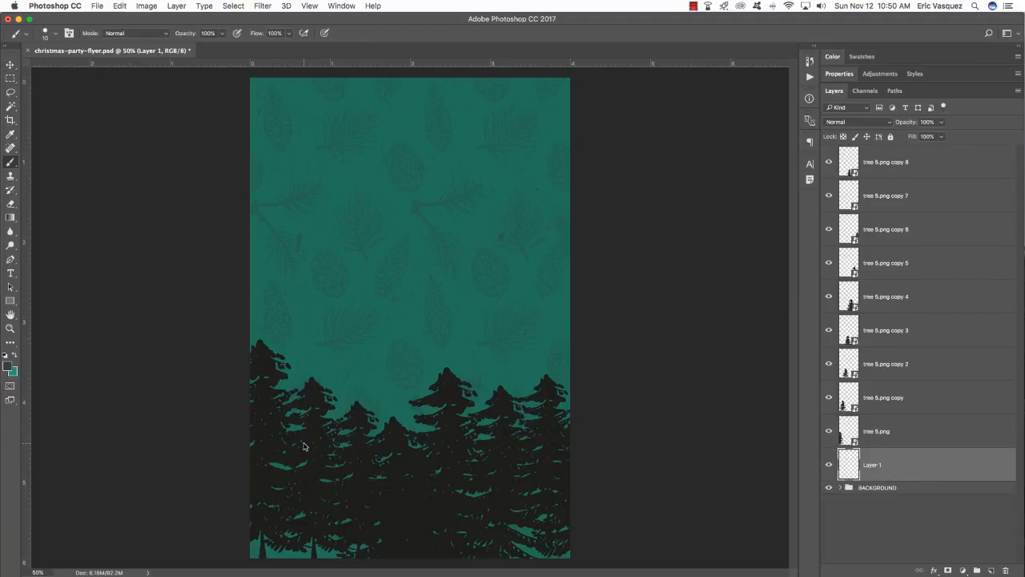
{"action": "key", "text": "d"}
{"action": "key", "text": "bracketright"}
{"action": "key", "text": "bracketright"}
{"action": "mouse_move", "coordinate": [384, 523]}
{"action": "left_mouse_down"}
{"action": "mouse_move", "coordinate": [364, 545]}
{"action": "mouse_move", "coordinate": [404, 551]}
{"action": "mouse_move", "coordinate": [256, 558]}
{"action": "mouse_move", "coordinate": [212, 531]}
{"action": "left_mouse_up"}
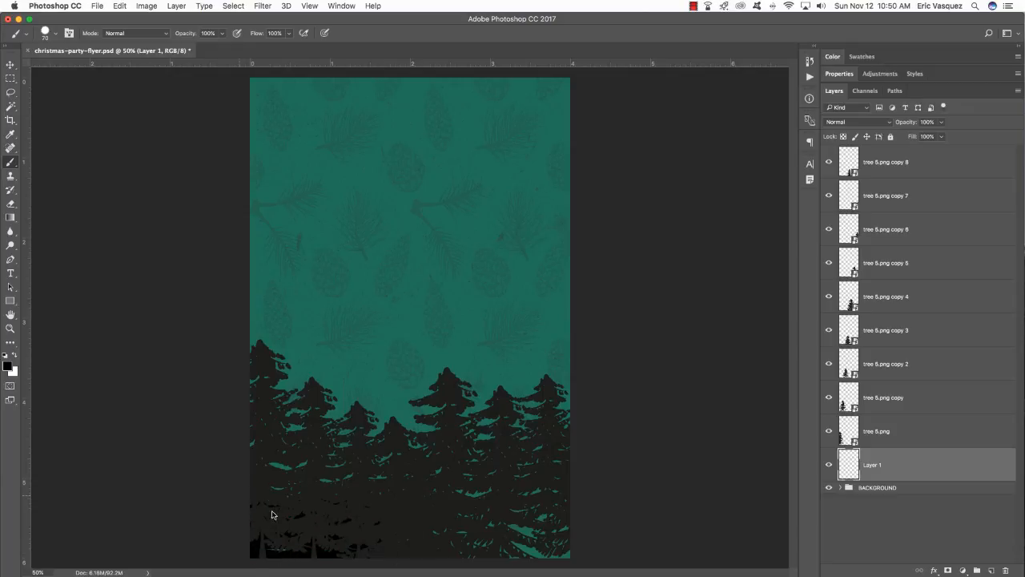
{"action": "left_click_drag", "start_coordinate": [271, 463], "coordinate": [338, 478]}
{"action": "mouse_move", "coordinate": [434, 496]}
{"action": "left_mouse_down"}
{"action": "mouse_move", "coordinate": [485, 494]}
{"action": "mouse_move", "coordinate": [420, 526]}
{"action": "mouse_move", "coordinate": [374, 533]}
{"action": "mouse_move", "coordinate": [429, 551]}
{"action": "mouse_move", "coordinate": [532, 538]}
{"action": "mouse_move", "coordinate": [540, 517]}
{"action": "mouse_move", "coordinate": [508, 501]}
{"action": "mouse_move", "coordinate": [550, 493]}
{"action": "mouse_move", "coordinate": [571, 517]}
{"action": "mouse_move", "coordinate": [548, 530]}
{"action": "mouse_move", "coordinate": [570, 534]}
{"action": "mouse_move", "coordinate": [552, 528]}
{"action": "left_mouse_up"}
- Paint over the remaining small gaps along the upper edge of the black area with a smaller brush
{"action": "key", "text": "bracketleft"}
{"action": "key", "text": "bracketleft"}
{"action": "key", "text": "bracketleft"}
{"action": "key", "text": "bracketleft"}
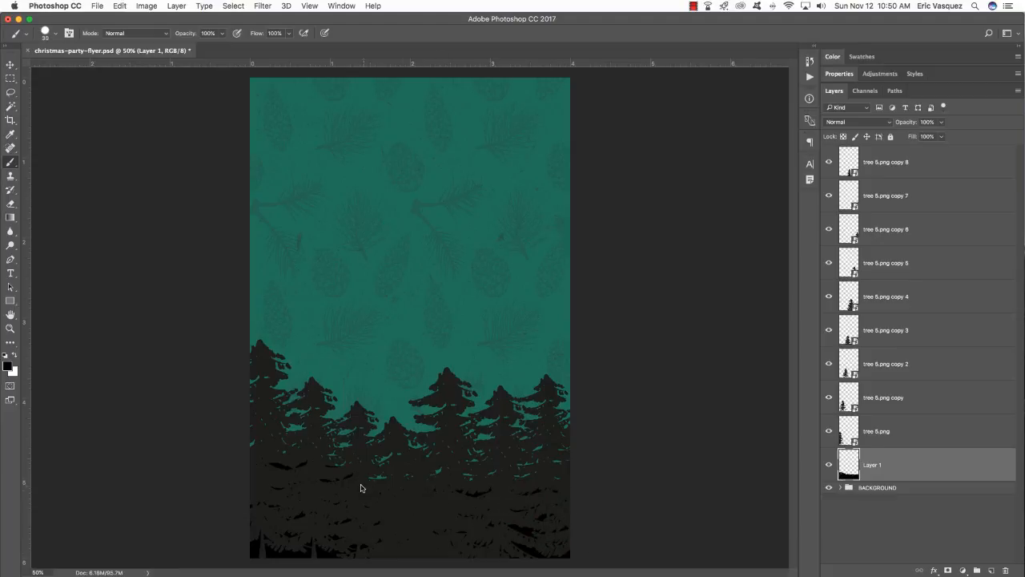
{"action": "left_click_drag", "start_coordinate": [359, 481], "coordinate": [382, 473]}
{"action": "key", "text": "bracketleft"}
- Rename the painted layer FILL
{"action": "double_click", "coordinate": [870, 466]}
{"action": "type", "text": "FILL"}
{"action": "key", "text": "Return"}
- Group the FILL layer and all the tree layers, and name the group TREES
{"action": "left_click", "coordinate": [886, 162], "text": "shift"}
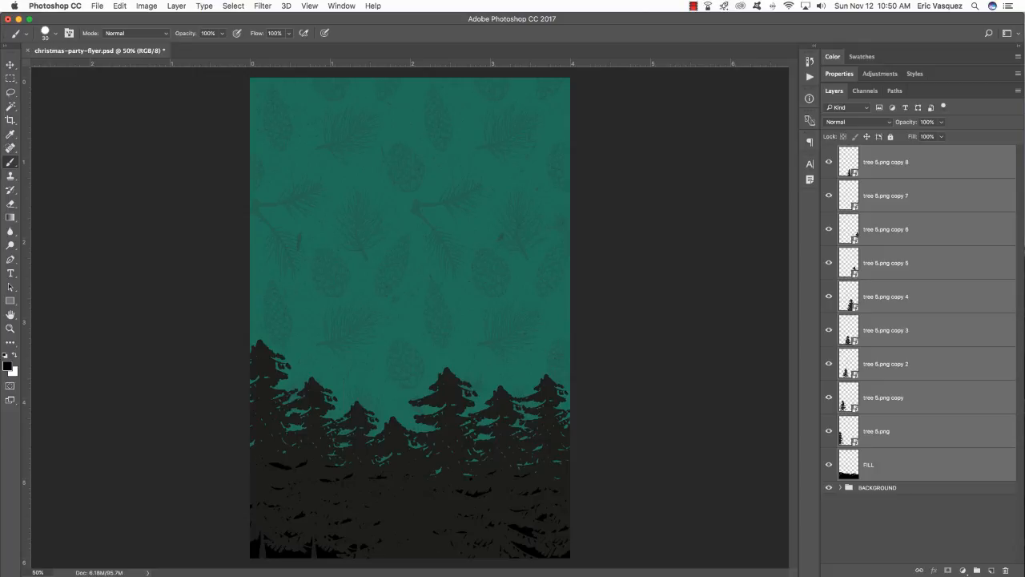
{"action": "key", "text": "super+g"}
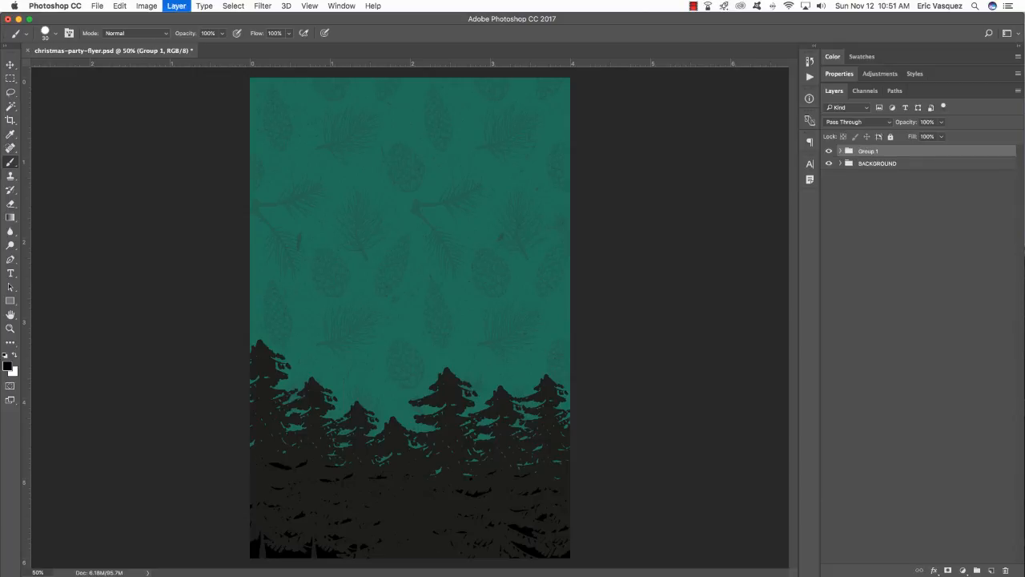
{"action": "double_click", "coordinate": [881, 151]}
{"action": "type", "text": "TREES"}
{"action": "key", "text": "Return"}
{"action": "key", "text": "v"}
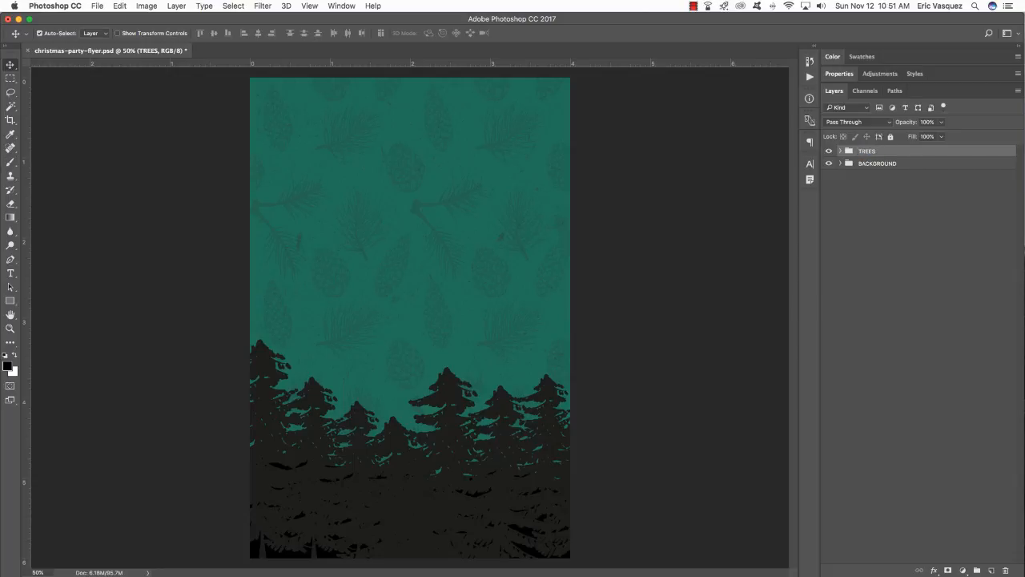
- Apply a Color Overlay in dark teal #2f4240 to the TREES group and collapse its effects list
{"action": "double_click", "coordinate": [1001, 152]}
{"action": "left_click", "coordinate": [343, 202]}
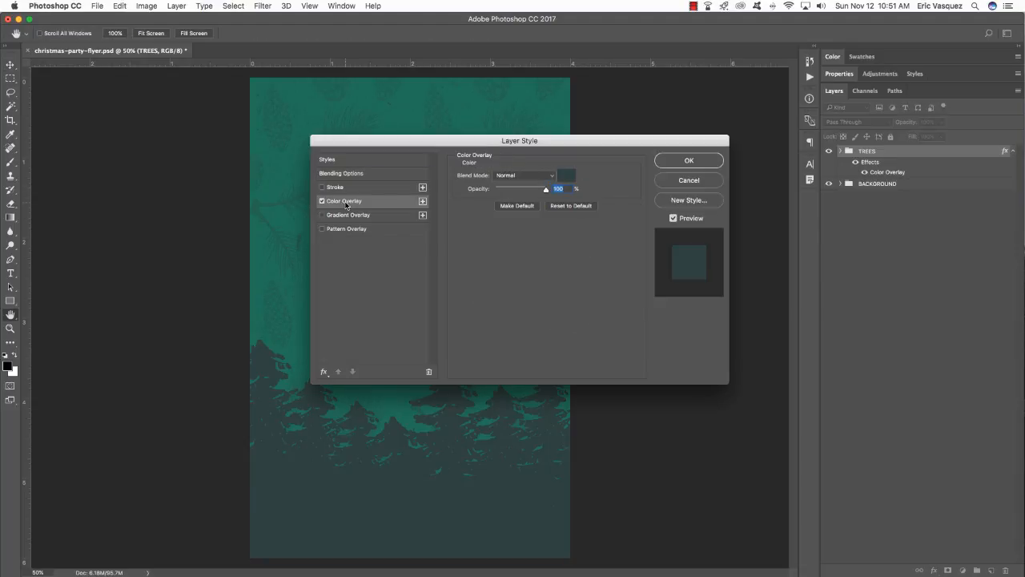
{"action": "left_click", "coordinate": [566, 174]}
{"action": "left_click_drag", "start_coordinate": [490, 189], "coordinate": [496, 184]}
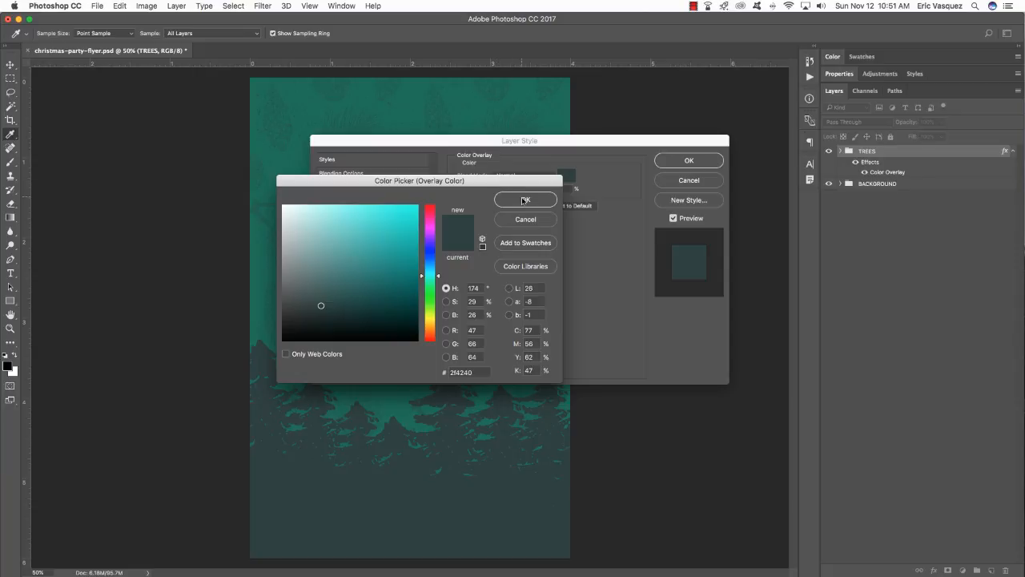
{"action": "left_click", "coordinate": [525, 200]}
{"action": "left_click", "coordinate": [686, 163]}
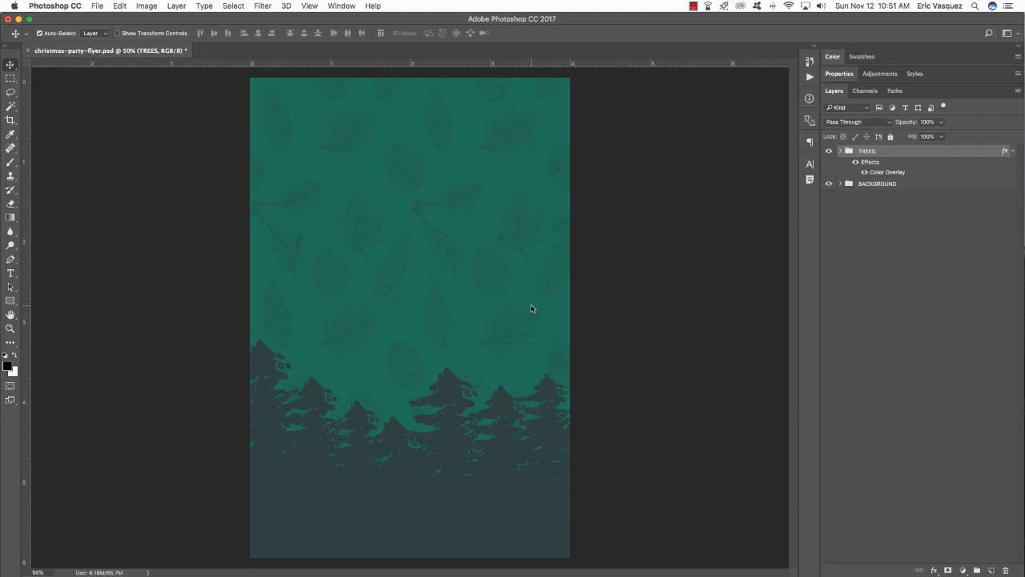
{"action": "left_click", "coordinate": [1013, 151]}
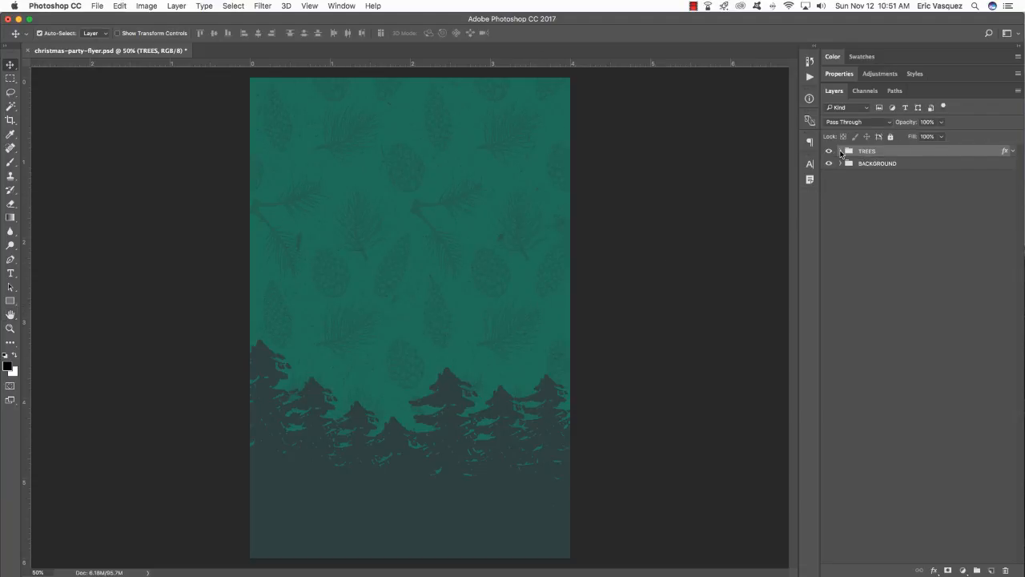
- In the TREES group, enlarge the rightmost tree (tree 5.png copy 6) and shift it slightly so its tip rises well above its neighbour
{"action": "left_click", "coordinate": [840, 151]}
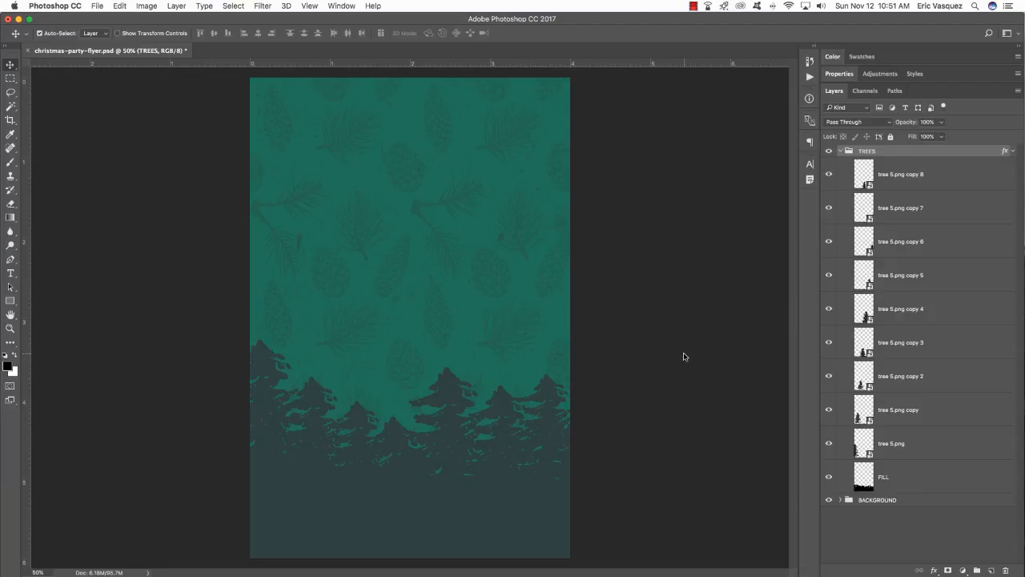
{"action": "right_click", "coordinate": [548, 390]}
{"action": "left_click", "coordinate": [544, 357]}
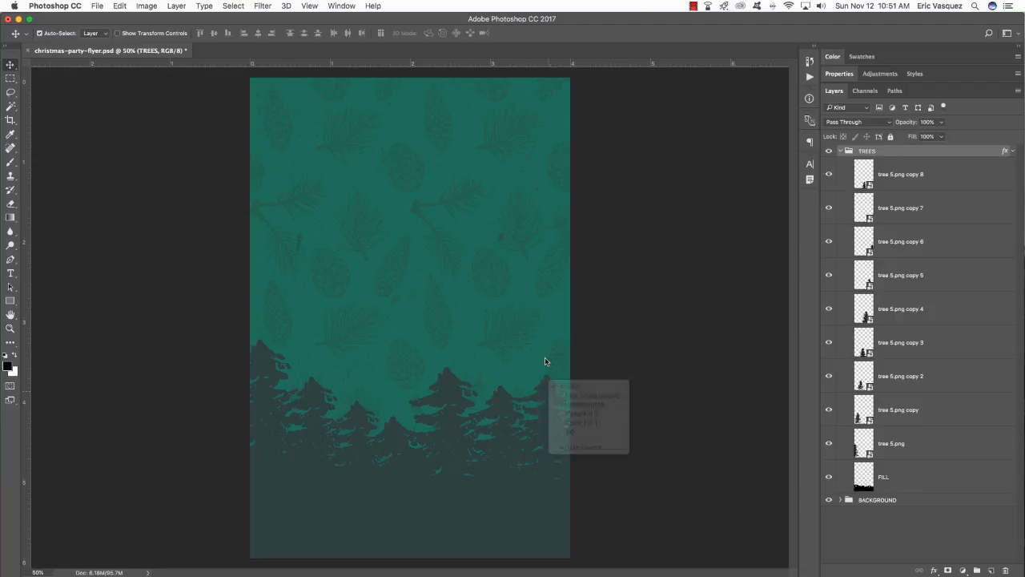
{"action": "right_click", "coordinate": [549, 389]}
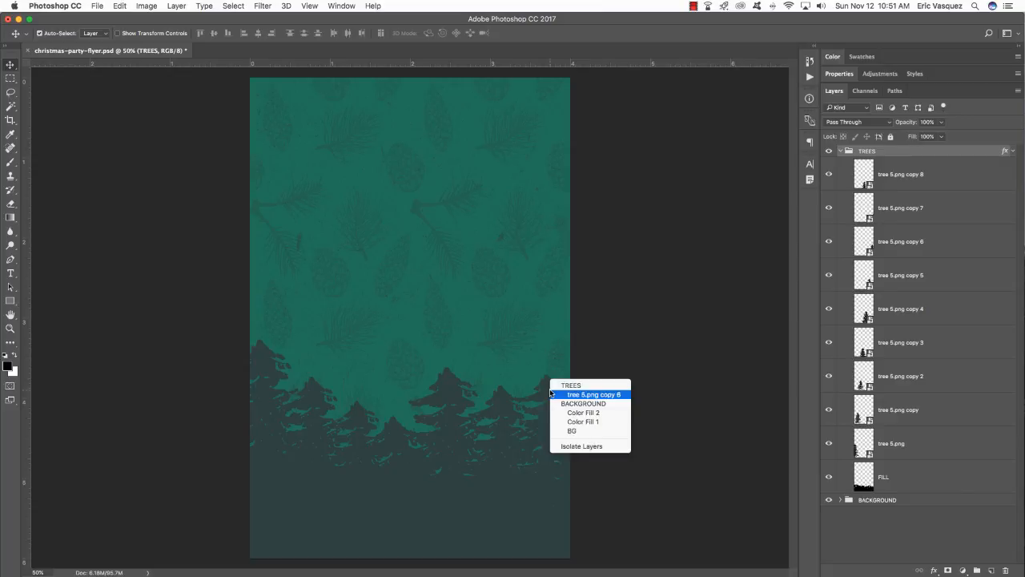
{"action": "left_click", "coordinate": [558, 393]}
{"action": "key", "text": "ctrl+t"}
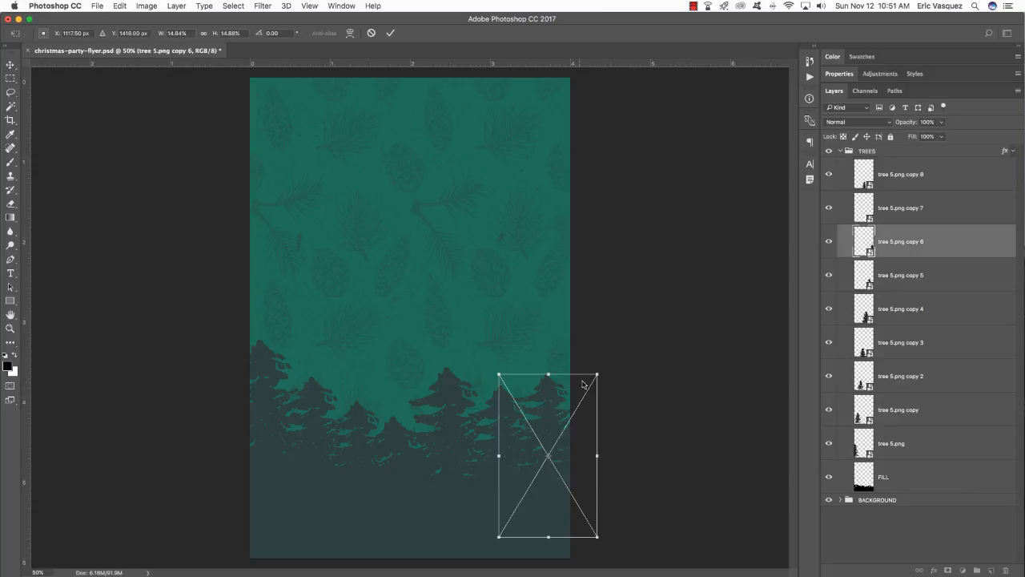
{"action": "left_click_drag", "start_coordinate": [597, 373], "coordinate": [606, 358]}
{"action": "left_click_drag", "start_coordinate": [552, 382], "coordinate": [560, 379]}
{"action": "key", "text": "Return"}
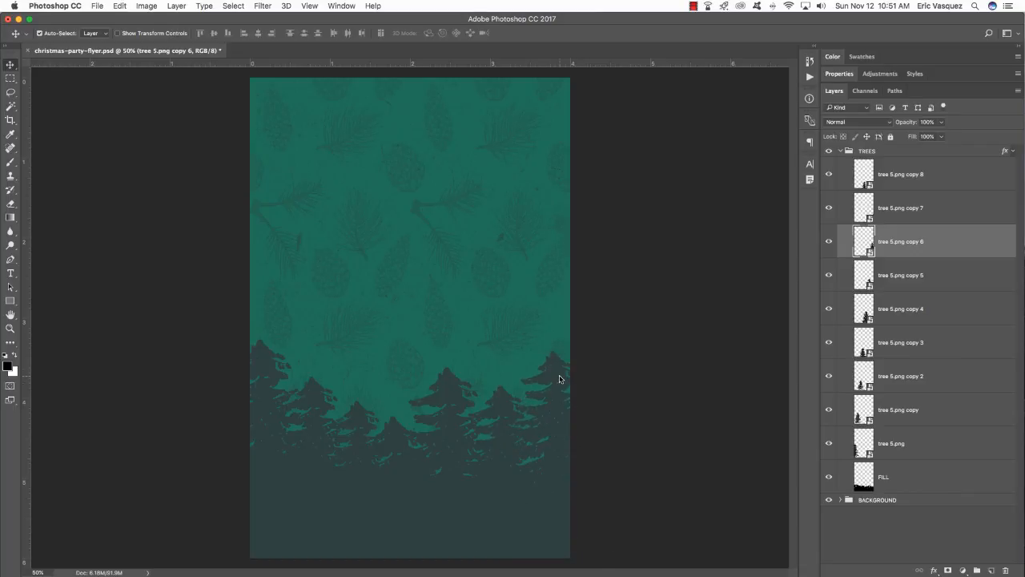
- Move the short fourth tree (tree 5.png copy 3) slightly upward
{"action": "right_click", "coordinate": [394, 437]}
{"action": "left_click", "coordinate": [398, 440]}
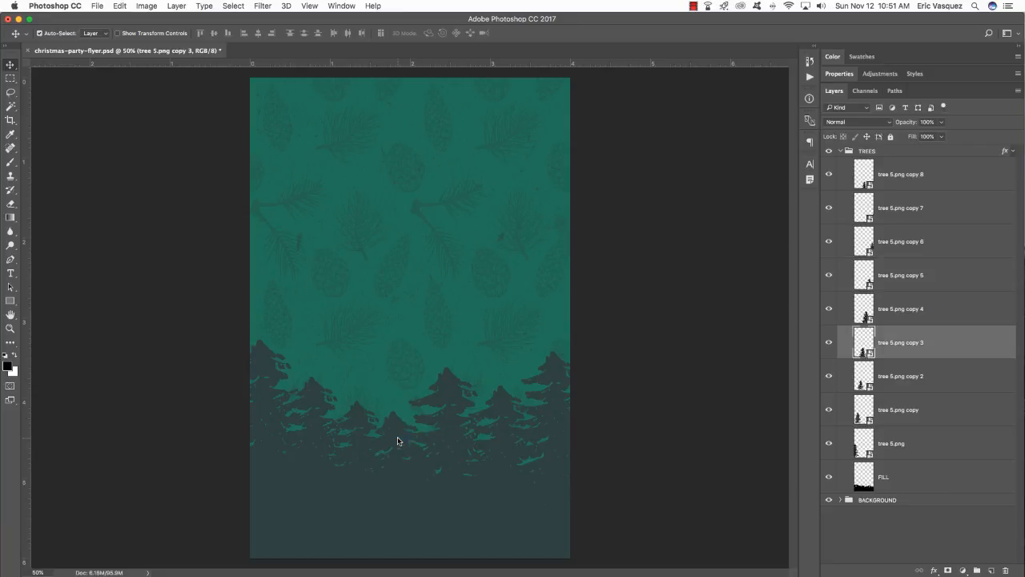
{"action": "left_click", "coordinate": [930, 479]}
{"action": "key", "text": "b"}
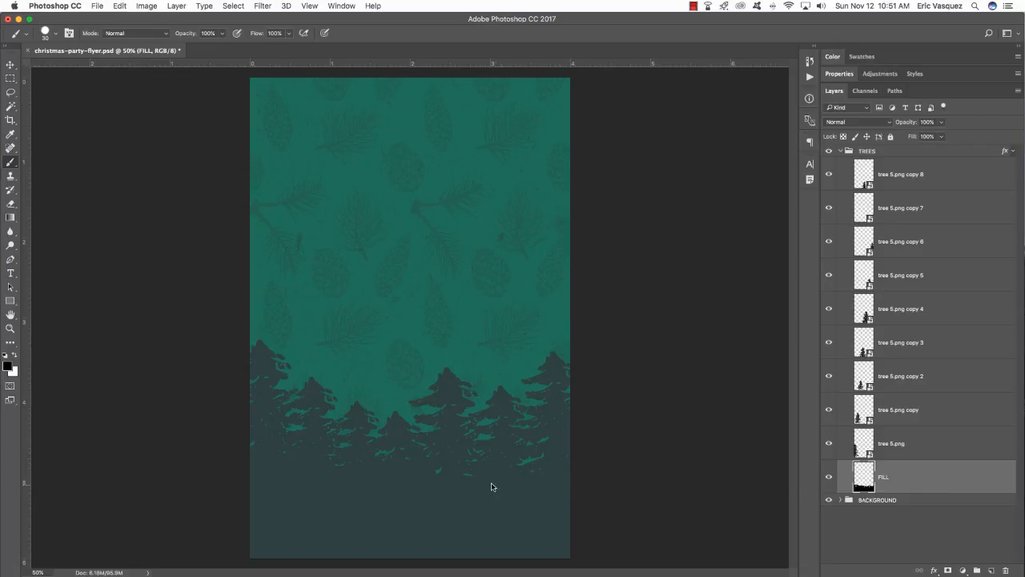
{"action": "key", "text": "v"}
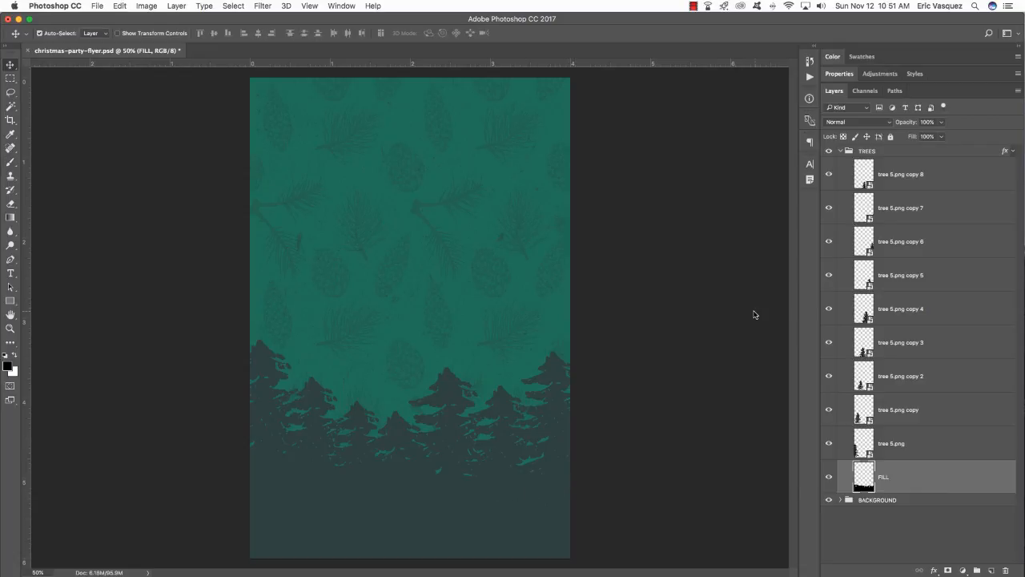
- Collapse the TREES group and nudge it up until the leftmost tree's tip sits about 2.8 inches below the canvas's upper edge
{"action": "left_click", "coordinate": [846, 151]}
{"action": "left_click", "coordinate": [840, 151]}
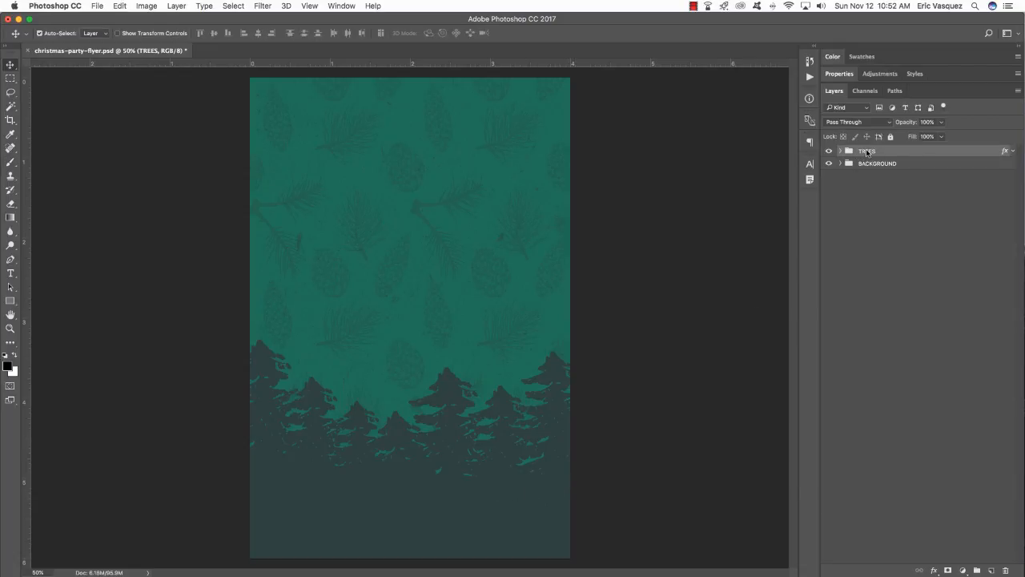
{"action": "key", "text": "shift+Up"}
{"action": "key", "text": "shift+Up"}
{"action": "key", "text": "shift+Up"}
{"action": "key", "text": "shift+Up"}
{"action": "key", "text": "shift+Up"}
{"action": "key", "text": "shift+Up"}
{"action": "key", "text": "shift+Up"}
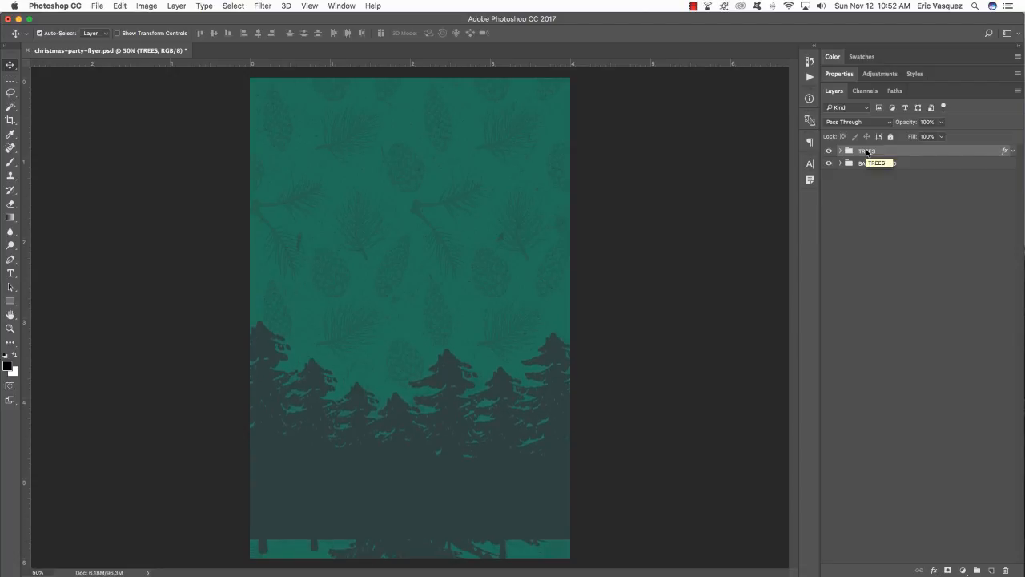
{"action": "key", "text": "shift+Up"}
{"action": "key", "text": "shift+Up"}
{"action": "key", "text": "shift+Up"}
{"action": "key", "text": "shift+Up"}
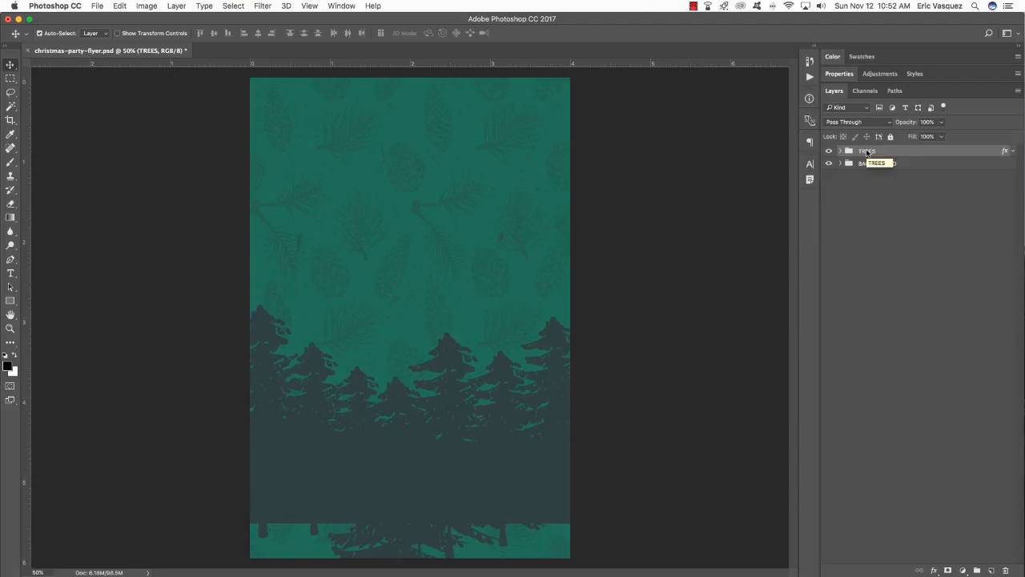
- Paint over the exposed green strip at the canvas bottom on the FILL layer with a larger brush, and collapse the TREES group
{"action": "left_click", "coordinate": [841, 150]}
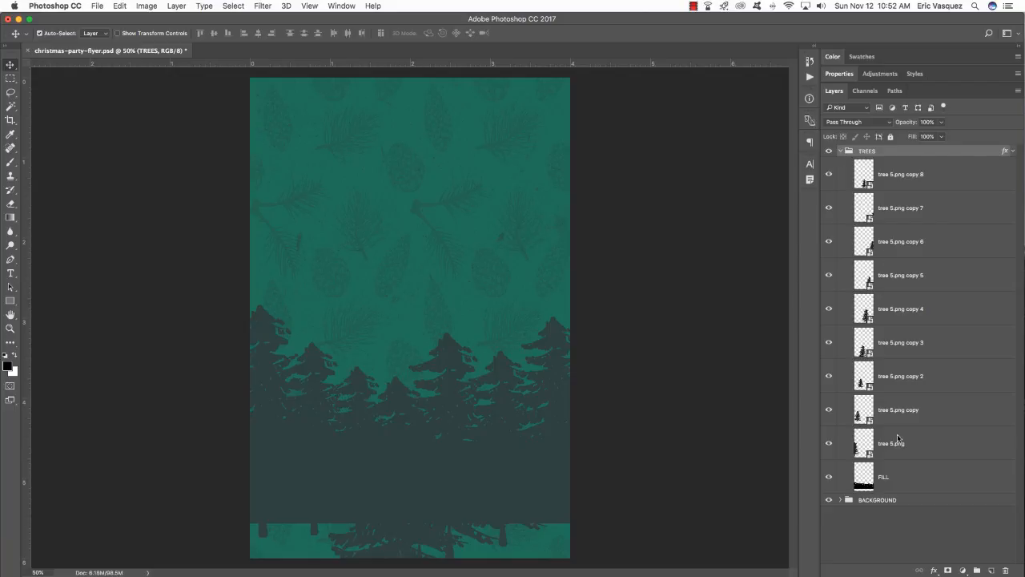
{"action": "left_click", "coordinate": [901, 476]}
{"action": "key", "text": "b"}
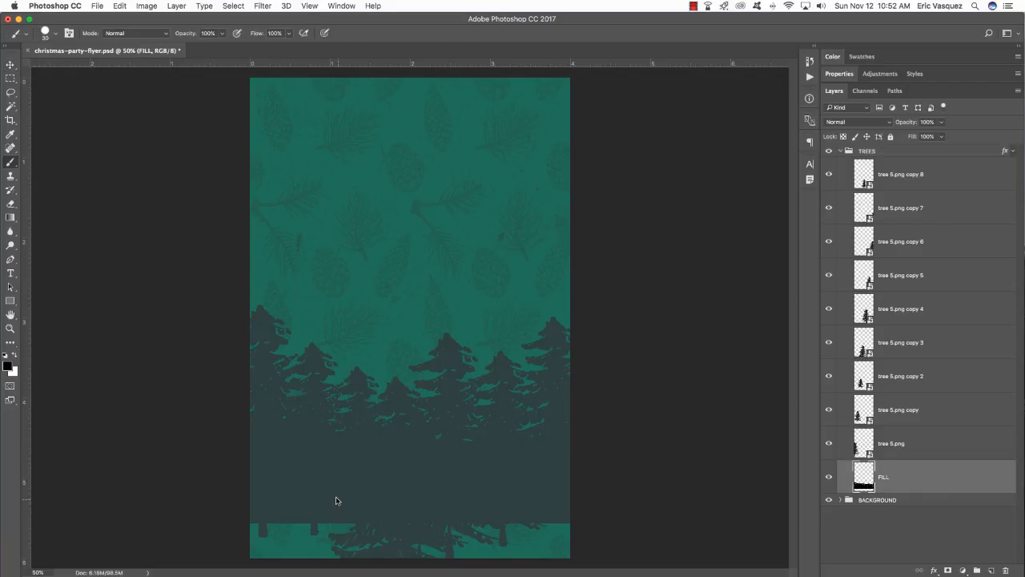
{"action": "key", "text": "bracketright"}
{"action": "key", "text": "bracketright"}
{"action": "key", "text": "bracketright"}
{"action": "mouse_move", "coordinate": [257, 528]}
{"action": "left_mouse_down"}
{"action": "mouse_move", "coordinate": [241, 540]}
{"action": "mouse_move", "coordinate": [414, 544]}
{"action": "mouse_move", "coordinate": [527, 524]}
{"action": "mouse_move", "coordinate": [614, 533]}
{"action": "mouse_move", "coordinate": [579, 549]}
{"action": "left_mouse_up"}
{"action": "key", "text": "v"}
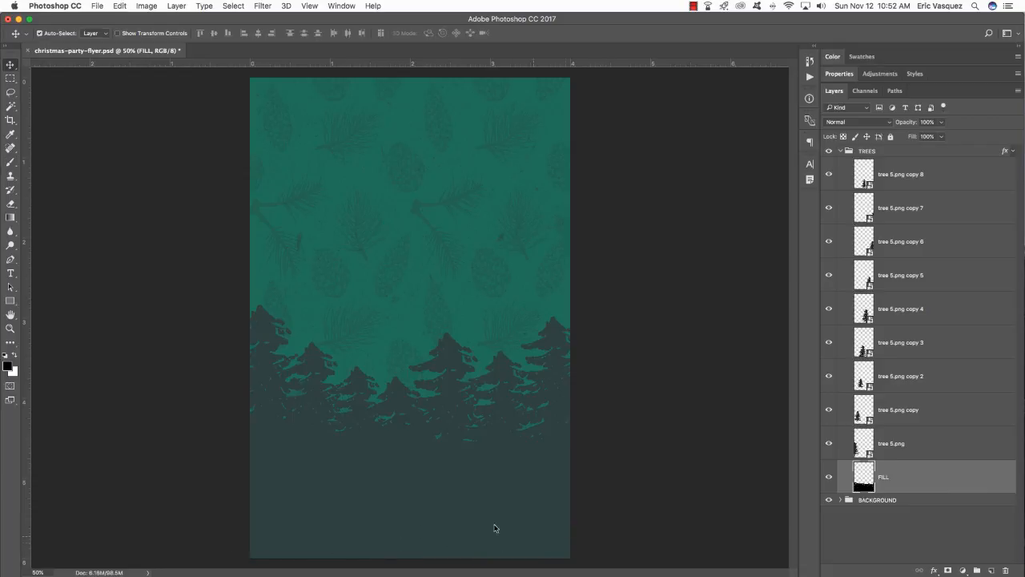
{"action": "left_click", "coordinate": [844, 151]}
{"action": "left_click", "coordinate": [841, 152]}
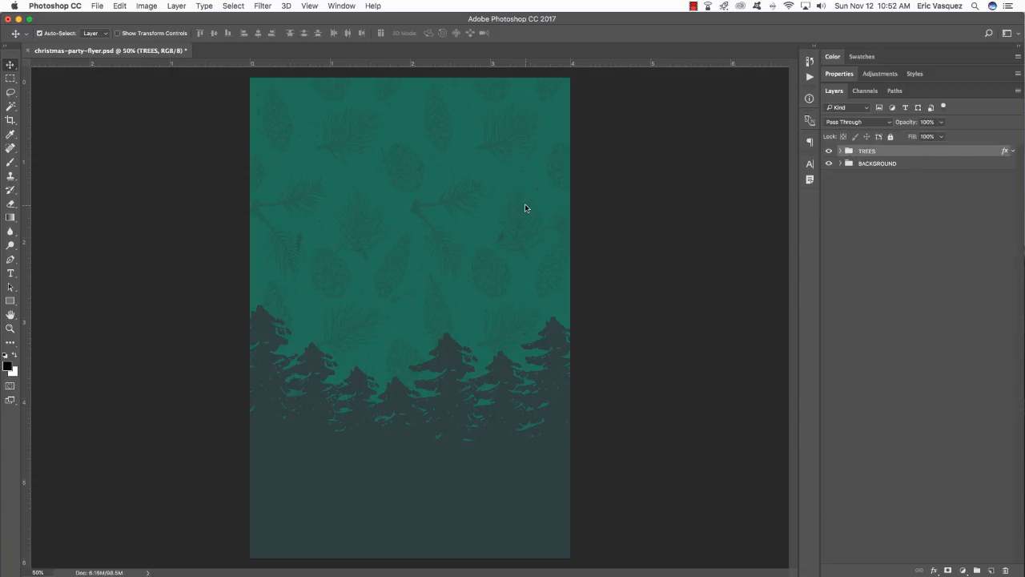
- Switch to Finder, copy the file name of snowflake 8.png in the Lara's Wonderland folder, and open that image in Photoshop
{"action": "key", "text": "super+Tab"}
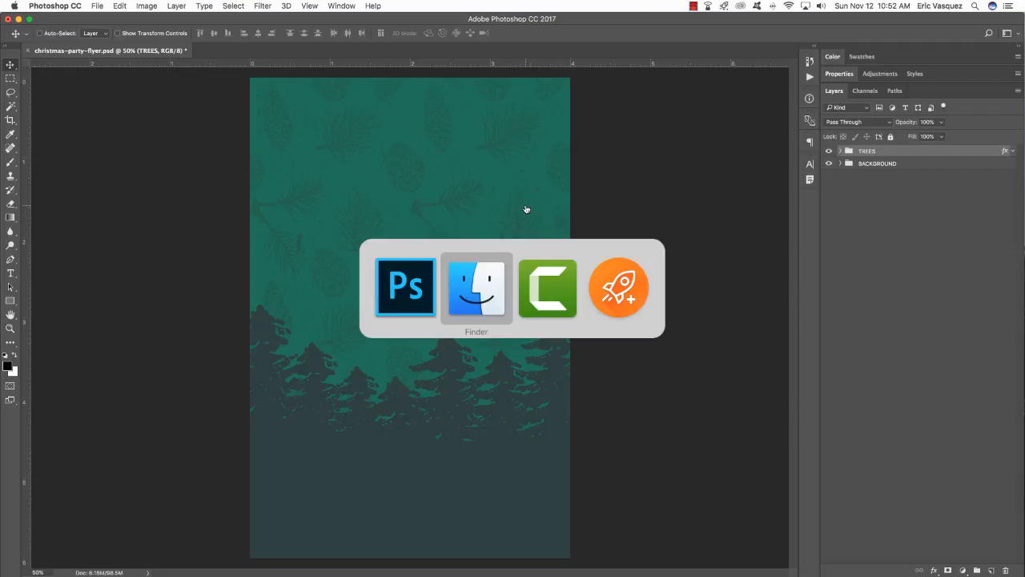
{"action": "left_click", "coordinate": [339, 216]}
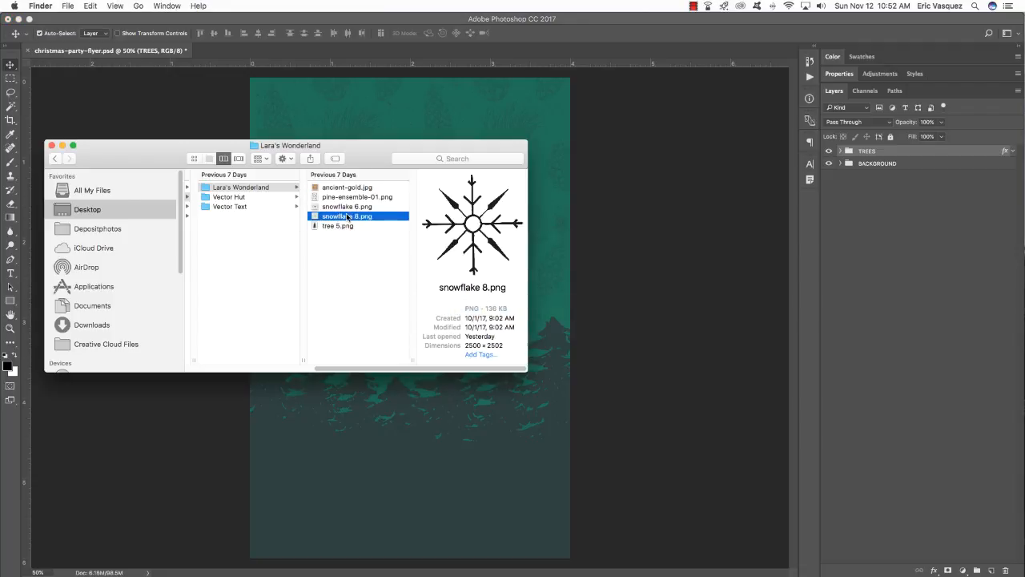
{"action": "left_click", "coordinate": [344, 217]}
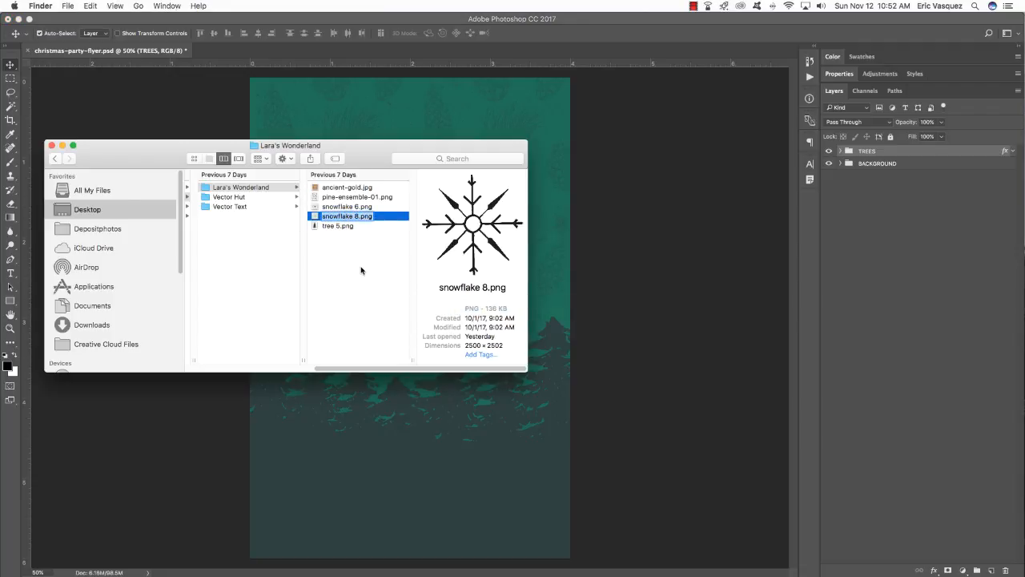
{"action": "left_click", "coordinate": [360, 270]}
{"action": "left_click_drag", "start_coordinate": [352, 217], "coordinate": [741, 551]}
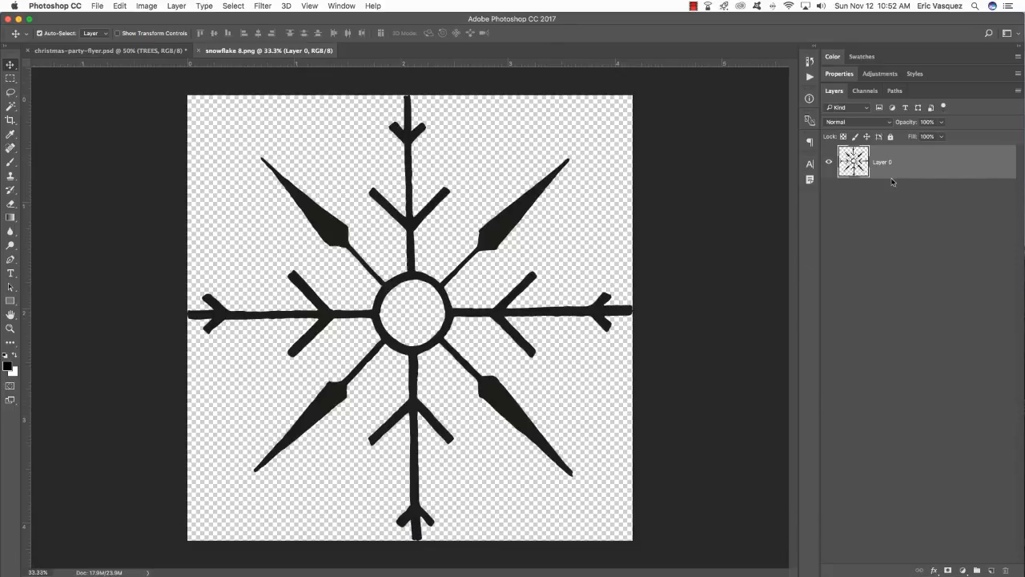
- Rename Layer 0 of the snowflake document as snowflake 8.png
{"action": "double_click", "coordinate": [883, 162]}
{"action": "type", "text": "snowflake 8.png"}
{"action": "left_click", "coordinate": [945, 168]}
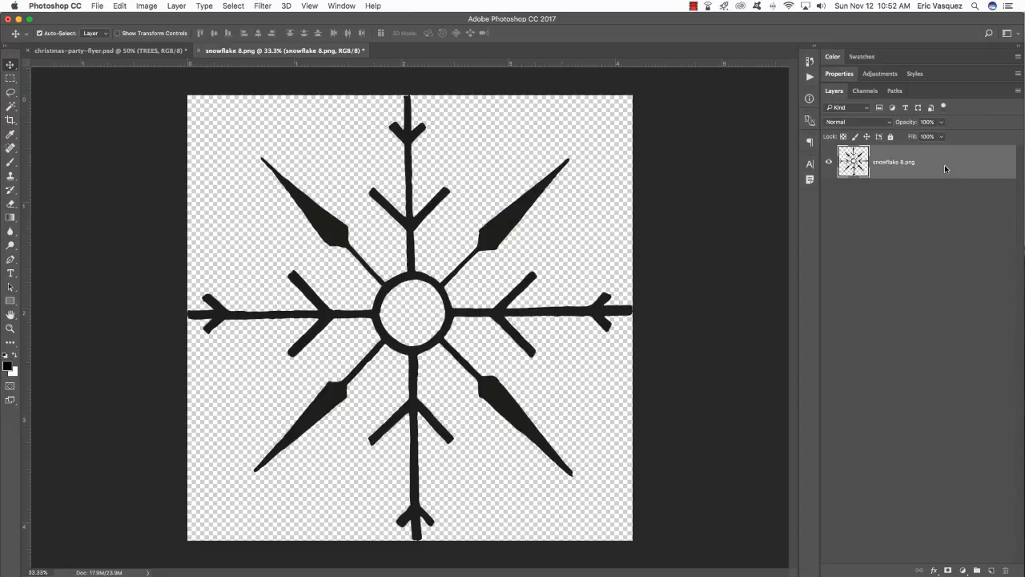
- Bring the snowflake 8.png layer into the flyer above the TREES group and convert it to a Smart Object
{"action": "left_click_drag", "start_coordinate": [276, 49], "coordinate": [661, 365]}
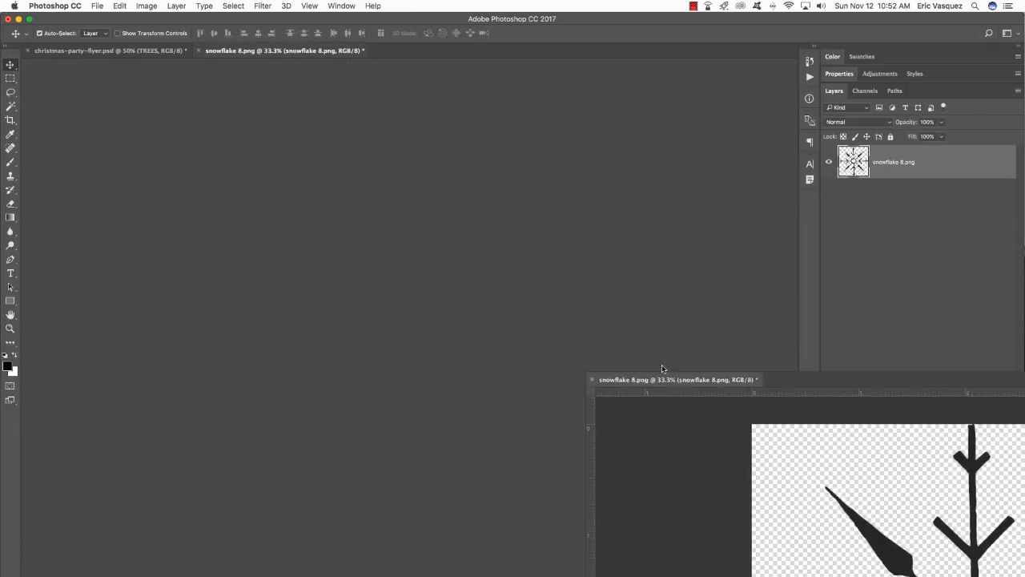
{"action": "left_click_drag", "start_coordinate": [915, 164], "coordinate": [386, 249]}
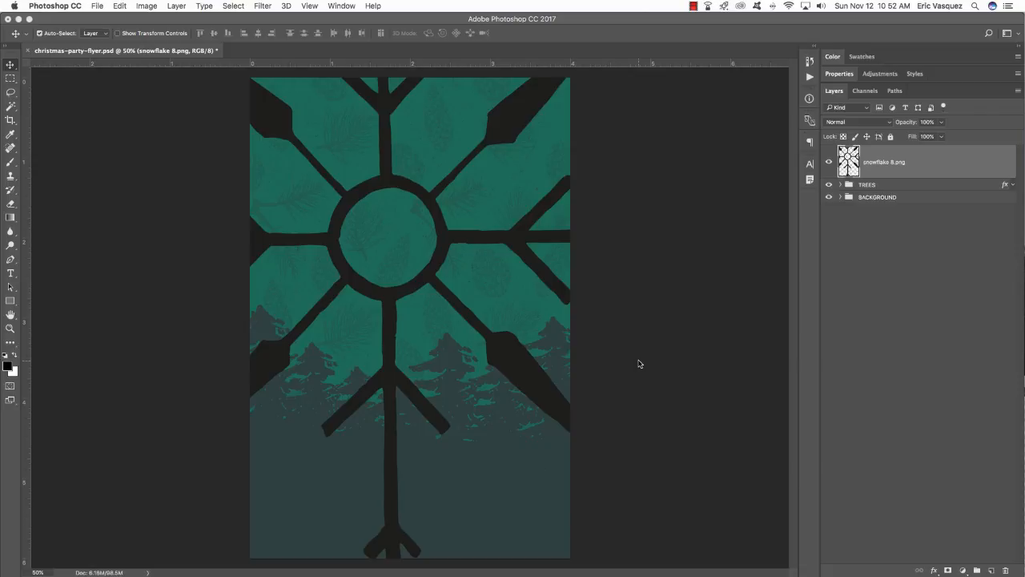
{"action": "right_click", "coordinate": [937, 165]}
{"action": "left_click", "coordinate": [841, 254]}
- Scale the snowflake proportionally down to about 4.2% with Free Transform
{"action": "key", "text": "ctrl+t"}
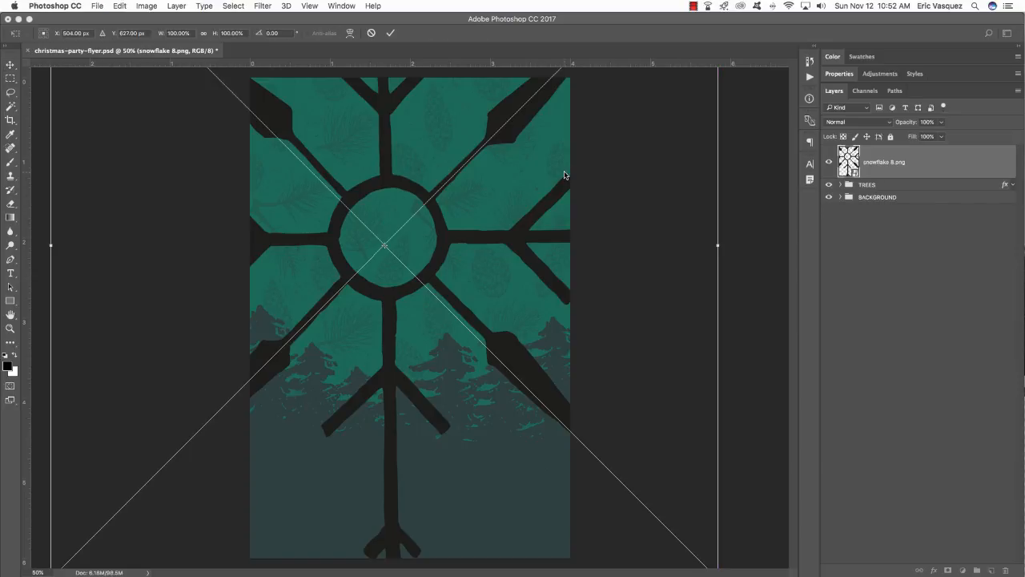
{"action": "left_click_drag", "start_coordinate": [557, 166], "coordinate": [475, 358]}
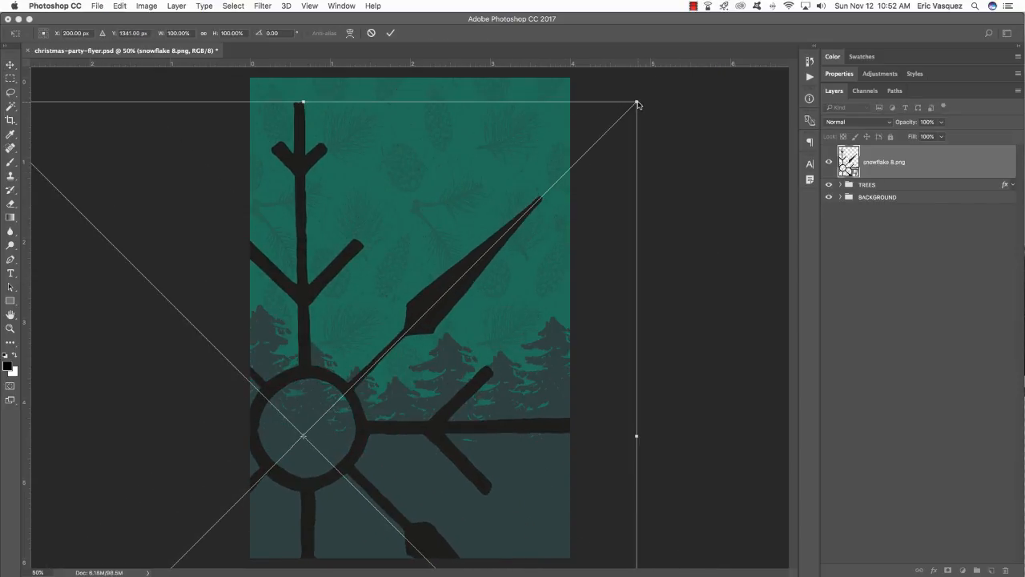
{"action": "left_click_drag", "start_coordinate": [637, 104], "coordinate": [318, 429]}
{"action": "scroll", "coordinate": [318, 428], "scroll_direction": "down", "scroll_amount": 10}
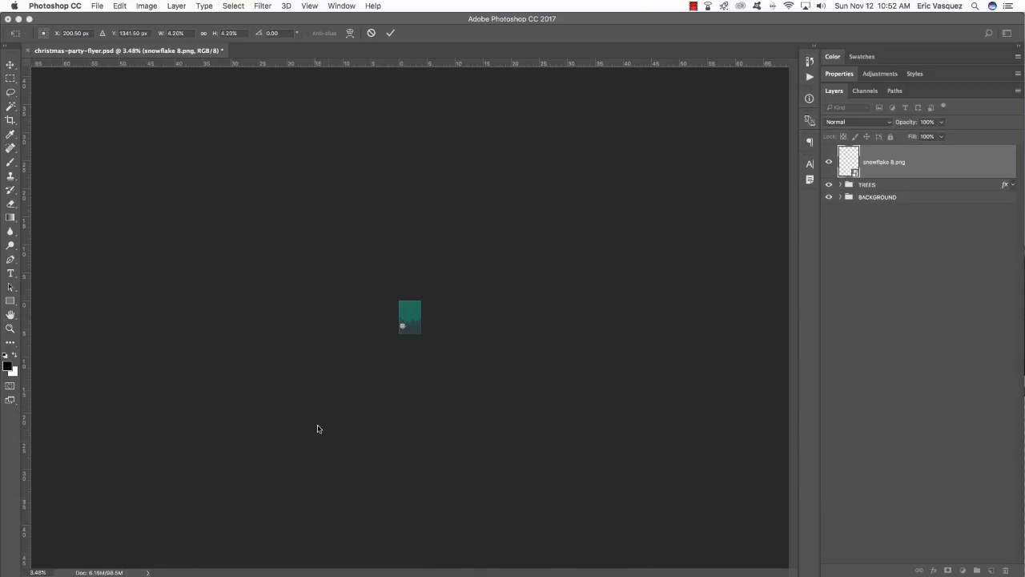
{"action": "key", "text": "Return"}
- Move the small snowflake up onto the green background near the flyer's upper-left corner
{"action": "key", "text": "super+0"}
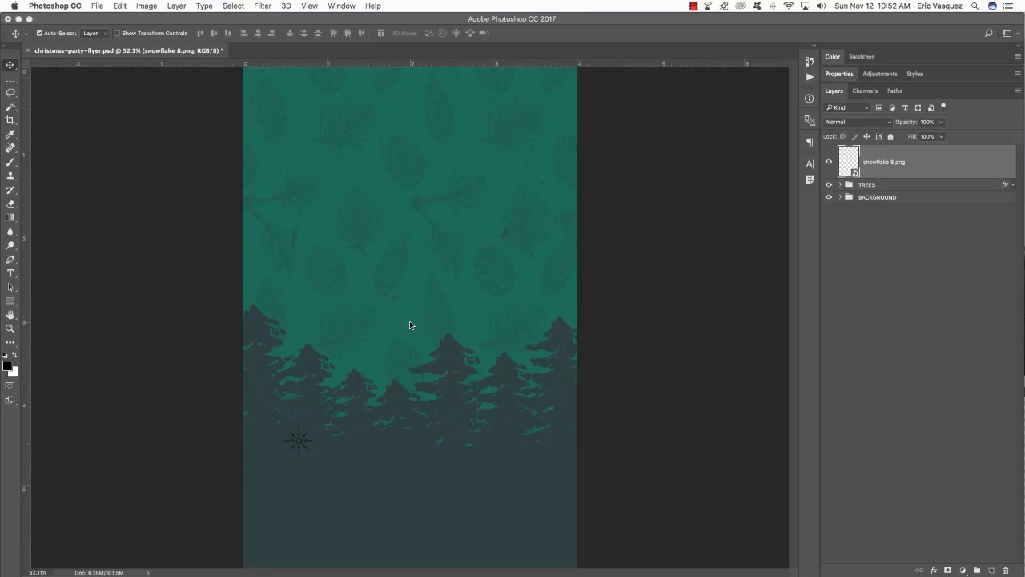
{"action": "key", "text": "super+t"}
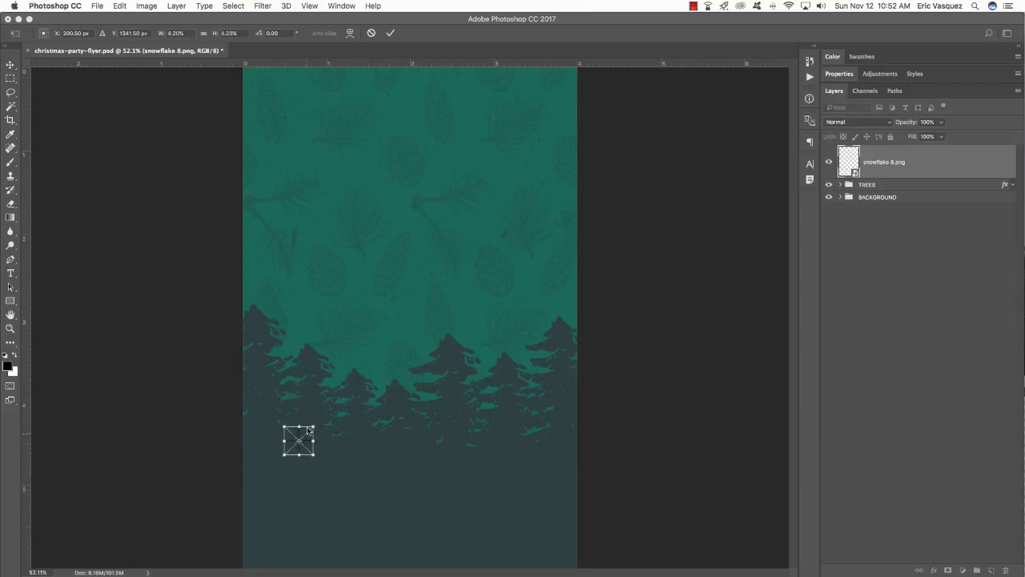
{"action": "left_click_drag", "start_coordinate": [308, 437], "coordinate": [282, 131]}
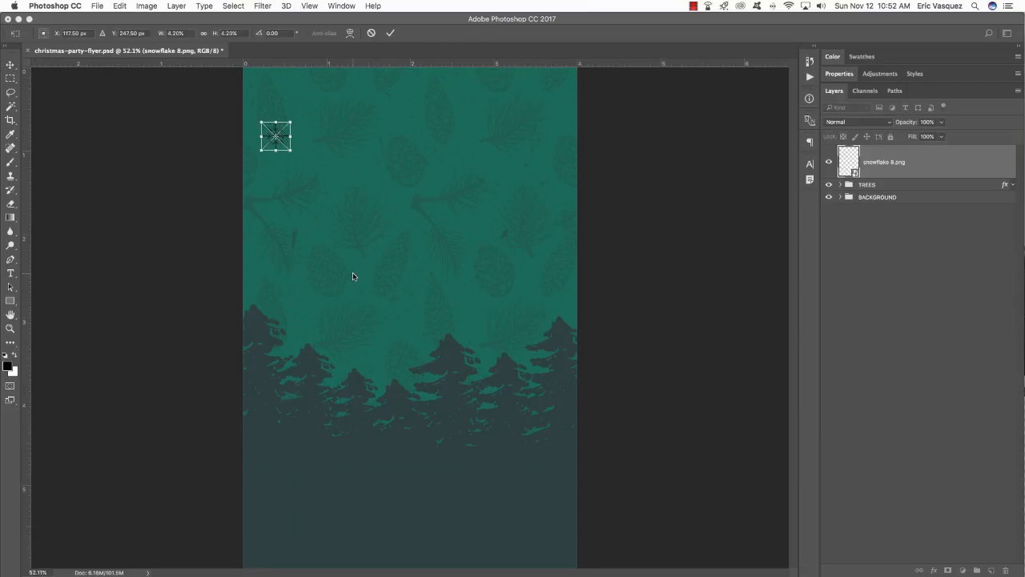
{"action": "key", "text": "Return"}
{"action": "key", "text": "f"}
{"action": "scroll", "coordinate": [383, 270], "scroll_direction": "up", "scroll_amount": 3}
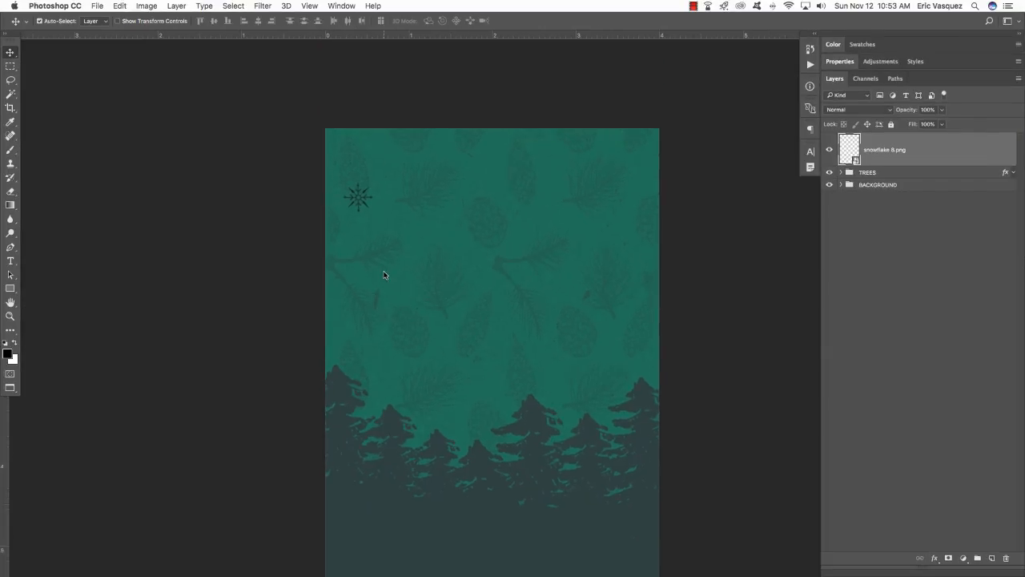
- Shrink the snowflake to about 0.28 inch wide and tuck it just inside the flyer's upper-left corner
{"action": "key", "text": "super+t"}
{"action": "left_click_drag", "start_coordinate": [364, 204], "coordinate": [351, 166]}
{"action": "key", "text": "Return"}
{"action": "key", "text": "super+plus"}
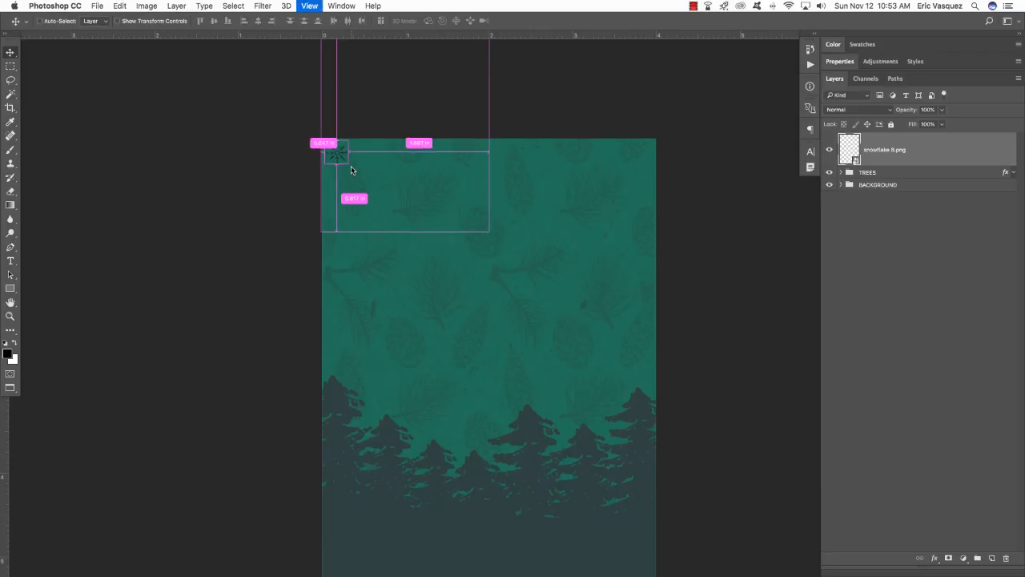
{"action": "key", "text": "super+plus"}
{"action": "scroll", "coordinate": [351, 166], "scroll_direction": "up", "scroll_amount": 5}
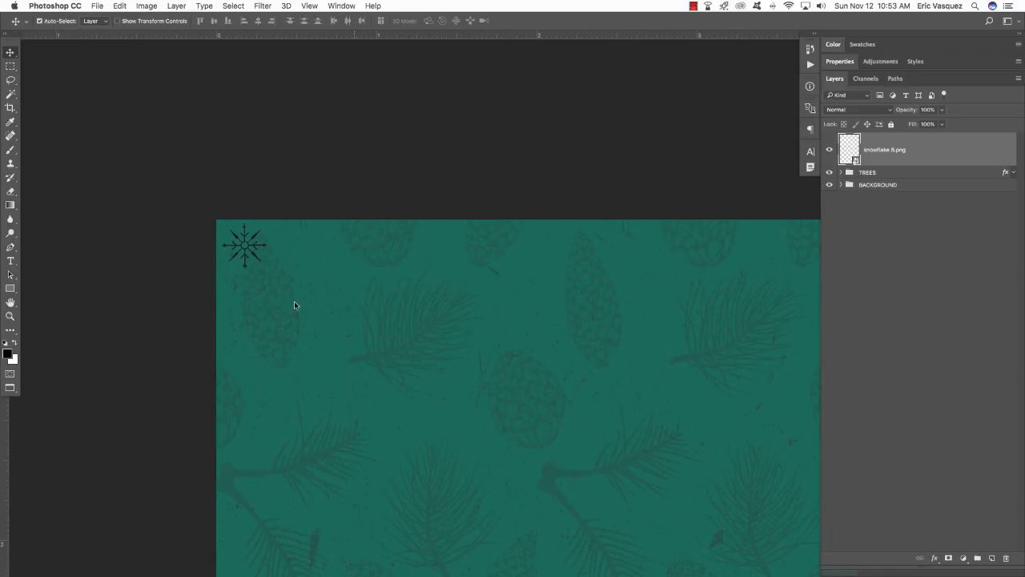
- Duplicate the snowflake and shift the copy horizontally to sit just right of the original with a narrow gap
{"action": "left_click", "coordinate": [293, 294], "text": "alt"}
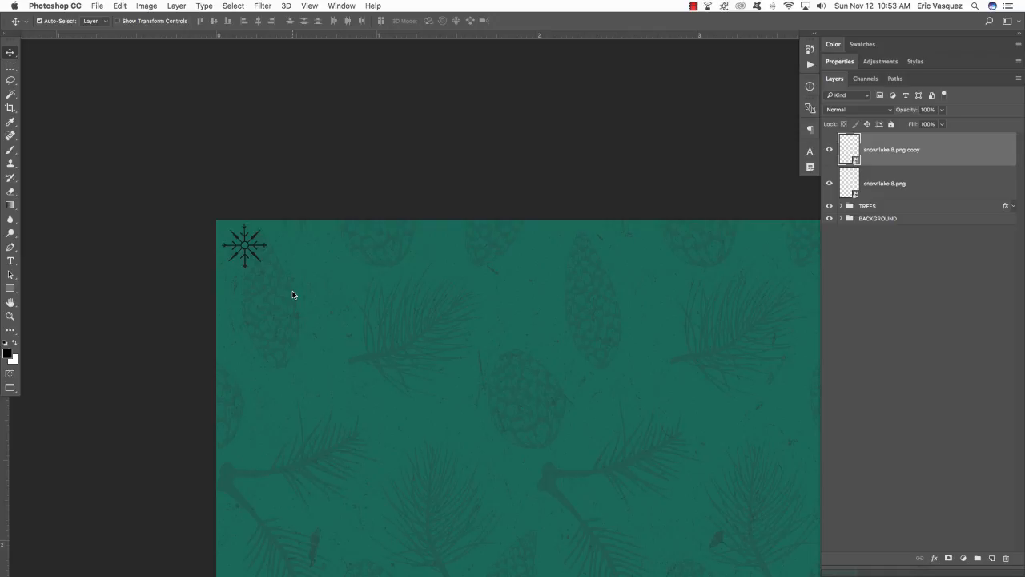
{"action": "key", "text": "shift+Right"}
{"action": "key", "text": "shift+Right"}
{"action": "key", "text": "shift+Right"}
{"action": "key", "text": "shift+Right"}
{"action": "key", "text": "shift+Right"}
{"action": "key", "text": "shift+Right"}
{"action": "key", "text": "shift+Right"}
{"action": "key", "text": "shift+Right"}
{"action": "key", "text": "shift+Right"}
- Add a second and a third snowflake copy, extending the row rightward with the same narrow gap
{"action": "left_click", "coordinate": [292, 295], "text": "alt"}
{"action": "key", "text": "shift+Right"}
{"action": "key", "text": "shift+Right"}
{"action": "key", "text": "shift+Right"}
{"action": "key", "text": "shift+Right"}
{"action": "key", "text": "shift+Right"}
{"action": "key", "text": "shift+Right"}
{"action": "key", "text": "shift+Right"}
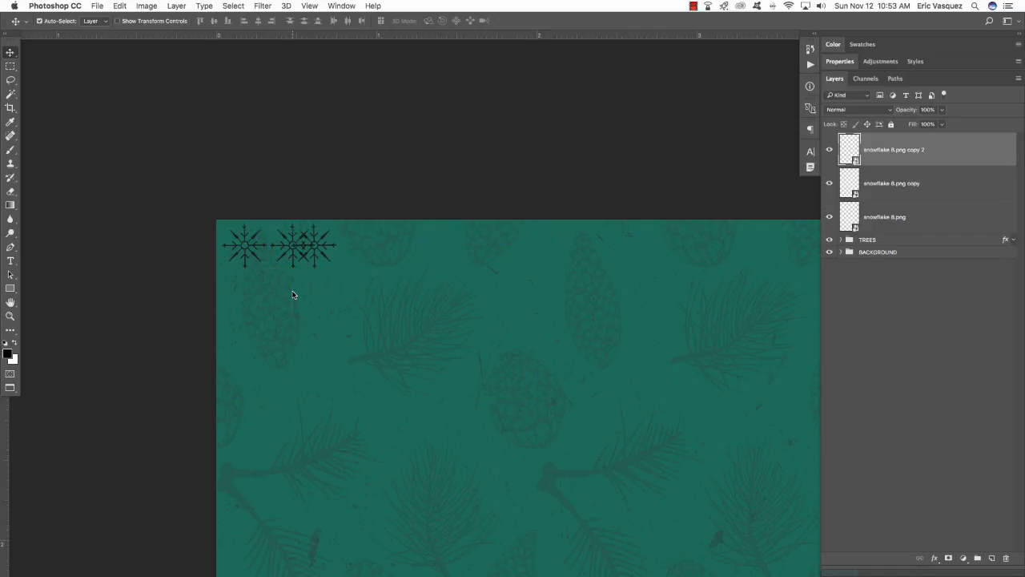
{"action": "key", "text": "shift+Right"}
{"action": "key", "text": "shift+Right"}
{"action": "left_click", "coordinate": [292, 295], "text": "alt"}
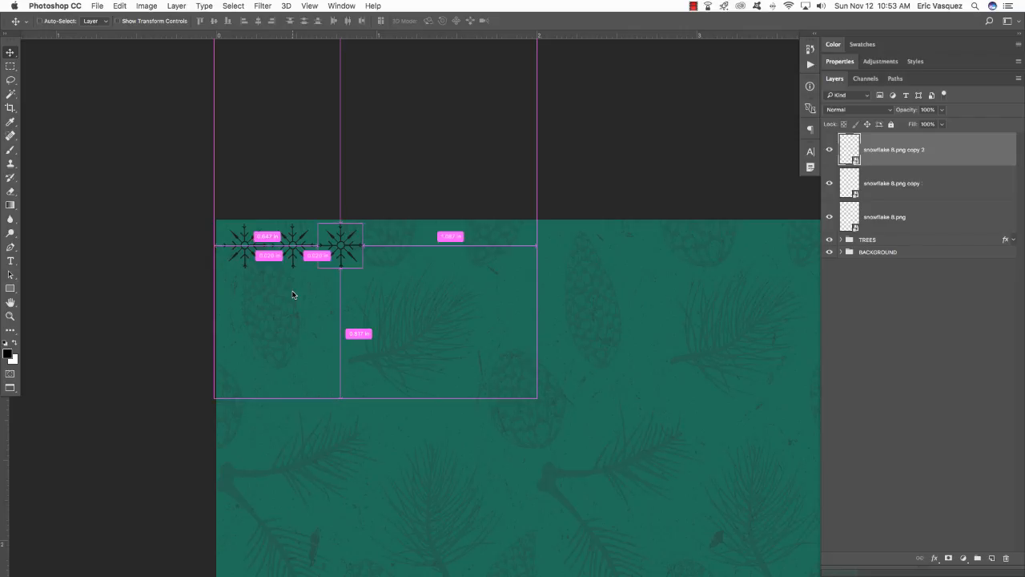
{"action": "key", "text": "shift+Right"}
{"action": "key", "text": "shift+Right"}
{"action": "key", "text": "shift+Right"}
{"action": "key", "text": "shift+Right"}
{"action": "key", "text": "shift+Right"}
{"action": "key", "text": "shift+Right"}
{"action": "key", "text": "shift+Right"}
{"action": "key", "text": "shift+Right"}
{"action": "key", "text": "shift+Right"}
{"action": "key", "text": "shift+Right"}
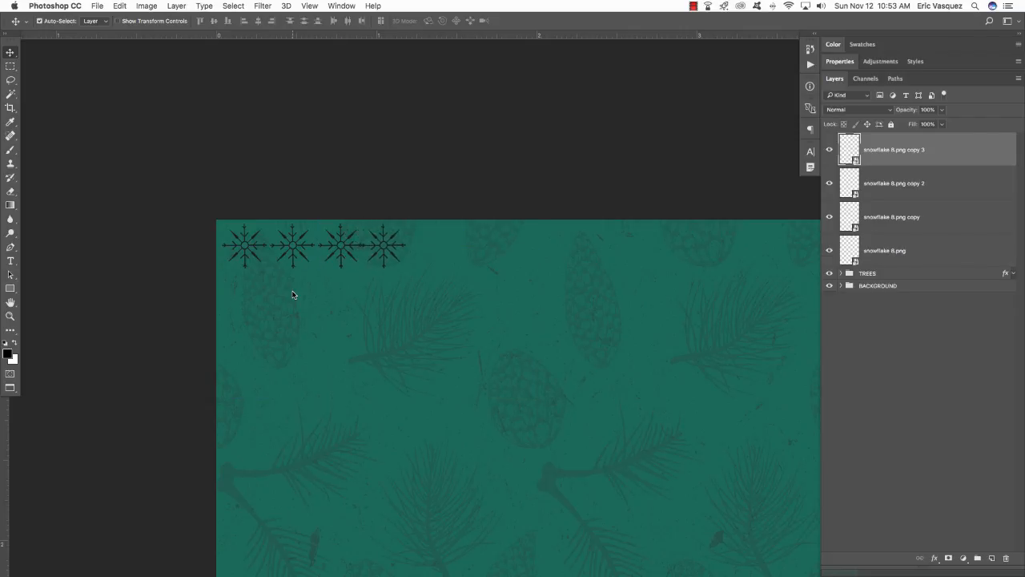
- Continue the snowflake row with copies 4 to 7, spacing each evenly from the previous one past the flyer's middle
{"action": "left_click", "coordinate": [292, 295], "text": "alt"}
{"action": "key", "text": "shift+Right"}
{"action": "key", "text": "shift+Right"}
{"action": "key", "text": "shift+Right"}
{"action": "key", "text": "shift+Right"}
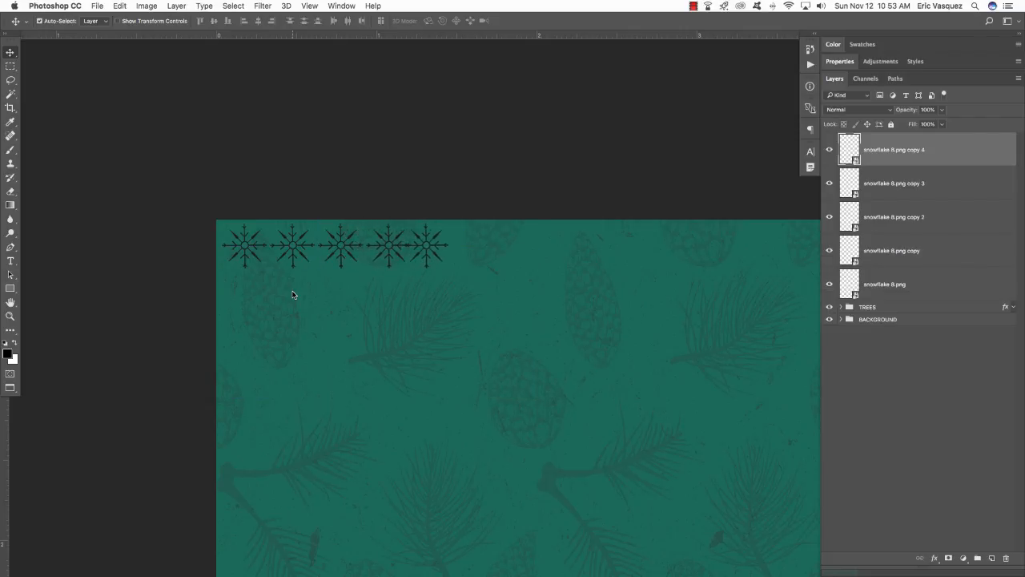
{"action": "left_click", "coordinate": [293, 294], "text": "alt"}
{"action": "key", "text": "shift+Right"}
{"action": "key", "text": "shift+Right"}
{"action": "key", "text": "shift+Right"}
{"action": "key", "text": "shift+Right"}
{"action": "key", "text": "shift+Right"}
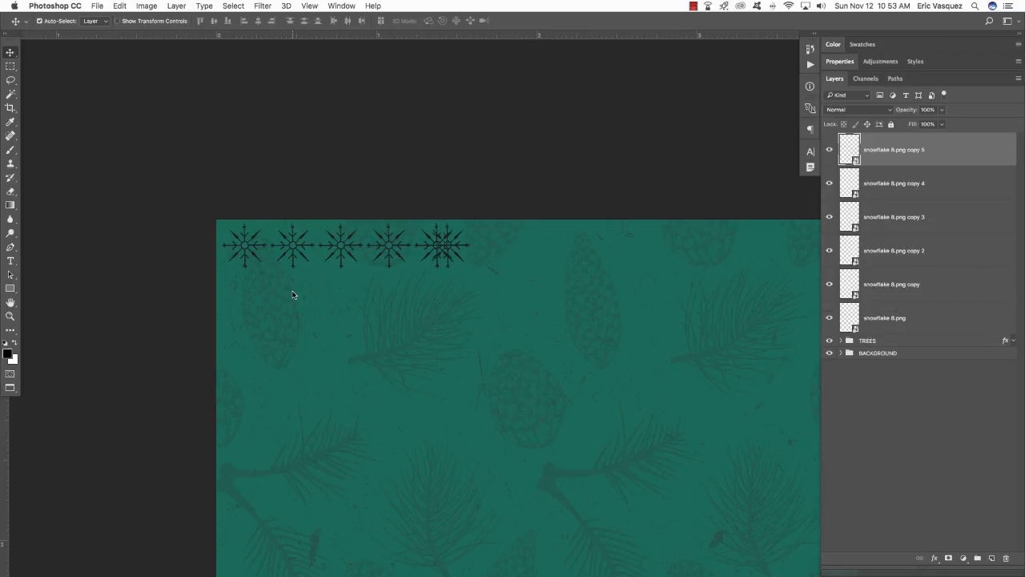
{"action": "left_click", "coordinate": [293, 295], "text": "alt"}
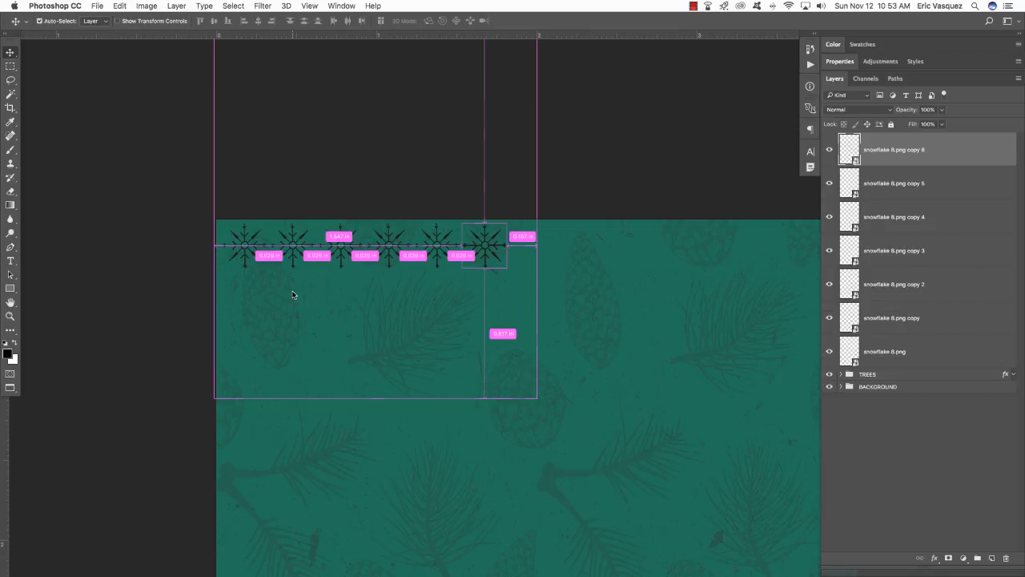
{"action": "key", "text": "shift+Right"}
{"action": "key", "text": "shift+Right"}
{"action": "key", "text": "shift+Right"}
{"action": "key", "text": "shift+Right"}
{"action": "key", "text": "shift+Right"}
{"action": "left_click", "coordinate": [293, 295], "text": "alt"}
{"action": "key", "text": "shift+Right"}
{"action": "key", "text": "shift+Right"}
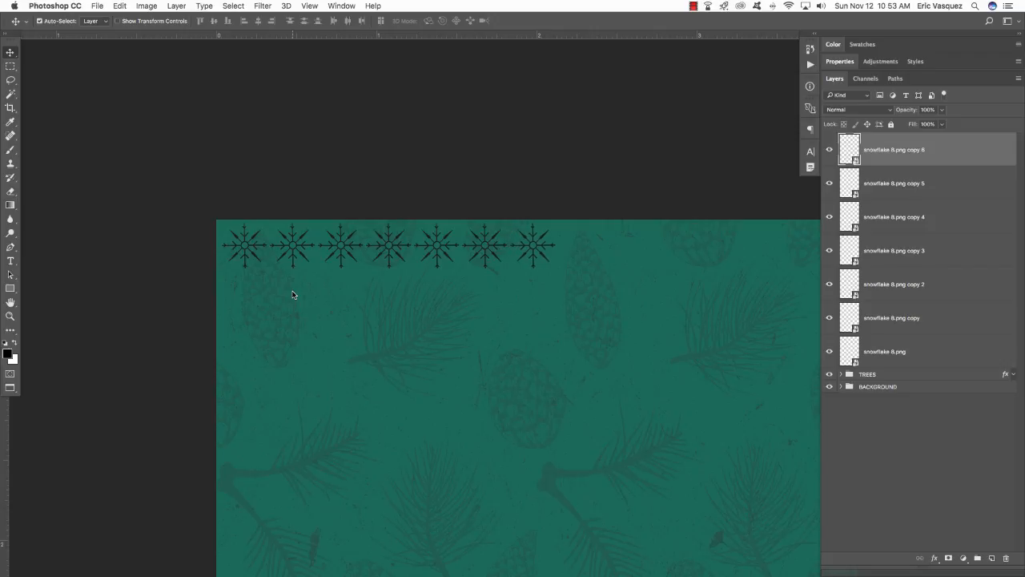
{"action": "key", "text": "shift+Right"}
{"action": "key", "text": "shift+Right"}
{"action": "key", "text": "shift+Right"}
{"action": "key", "text": "shift+Right"}
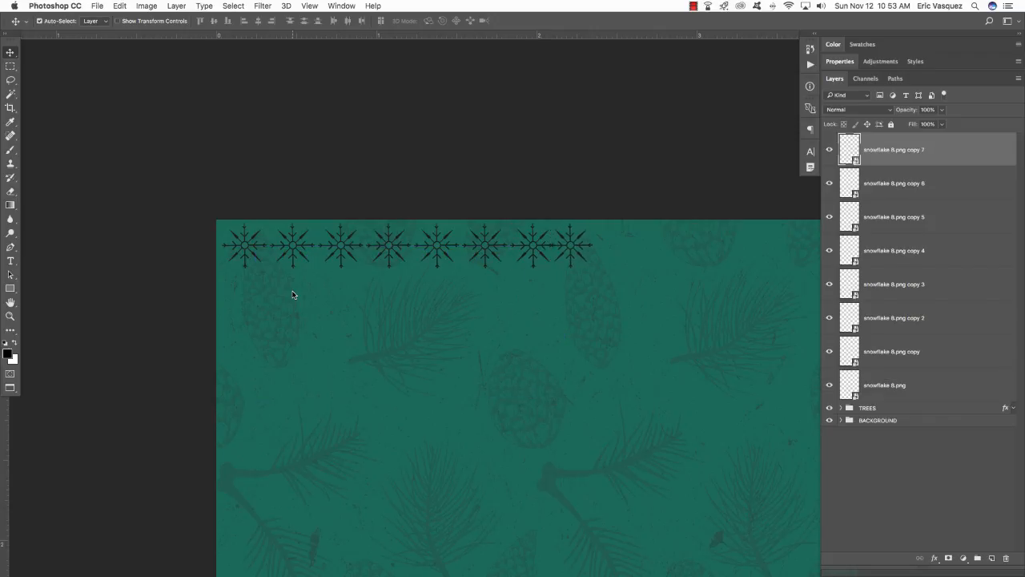
- Add snowflake copies 8 to 10 to the row, keeping the same even spacing along the upper edge
{"action": "left_click", "coordinate": [292, 294], "text": "alt"}
{"action": "key", "text": "shift+Right"}
{"action": "key", "text": "shift+Right"}
{"action": "key", "text": "shift+Right"}
{"action": "key", "text": "shift+Right"}
{"action": "key", "text": "shift+Right"}
{"action": "key", "text": "shift+Right"}
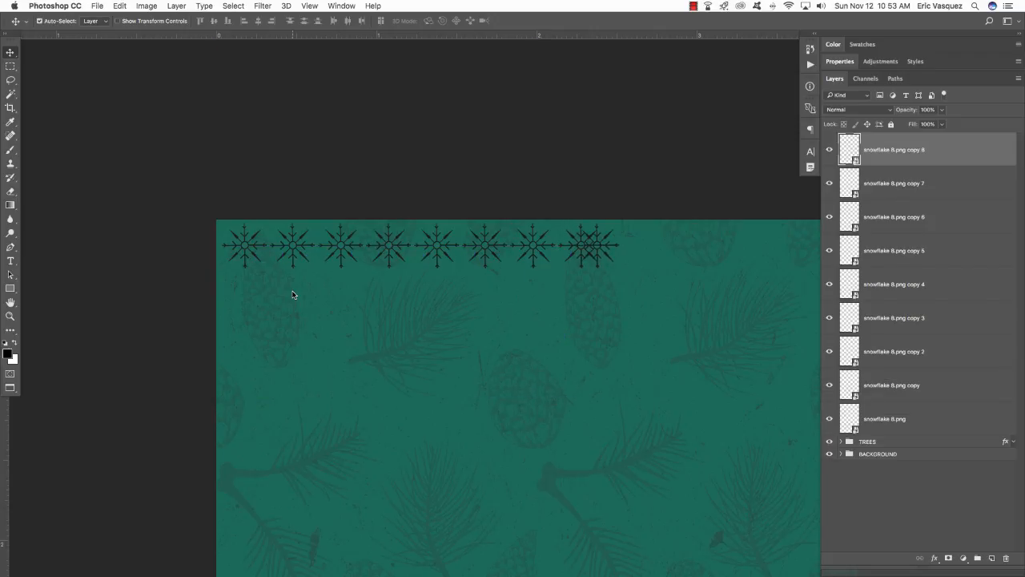
{"action": "left_click", "coordinate": [292, 295], "text": "alt"}
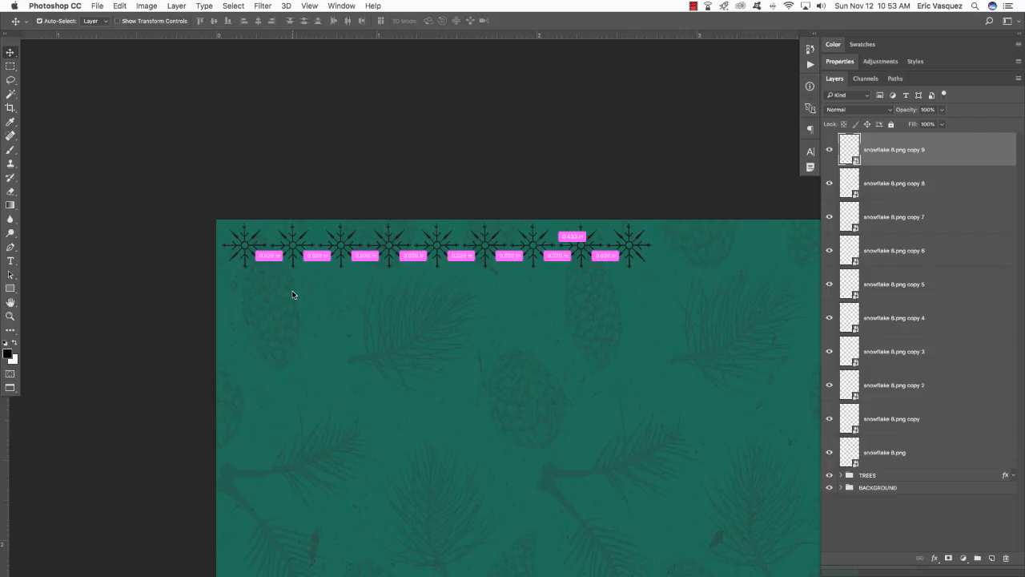
{"action": "key", "text": "shift+Right"}
{"action": "key", "text": "shift+Right"}
{"action": "key", "text": "shift+Right"}
{"action": "key", "text": "shift+Right"}
{"action": "key", "text": "shift+Right"}
{"action": "key", "text": "shift+Right"}
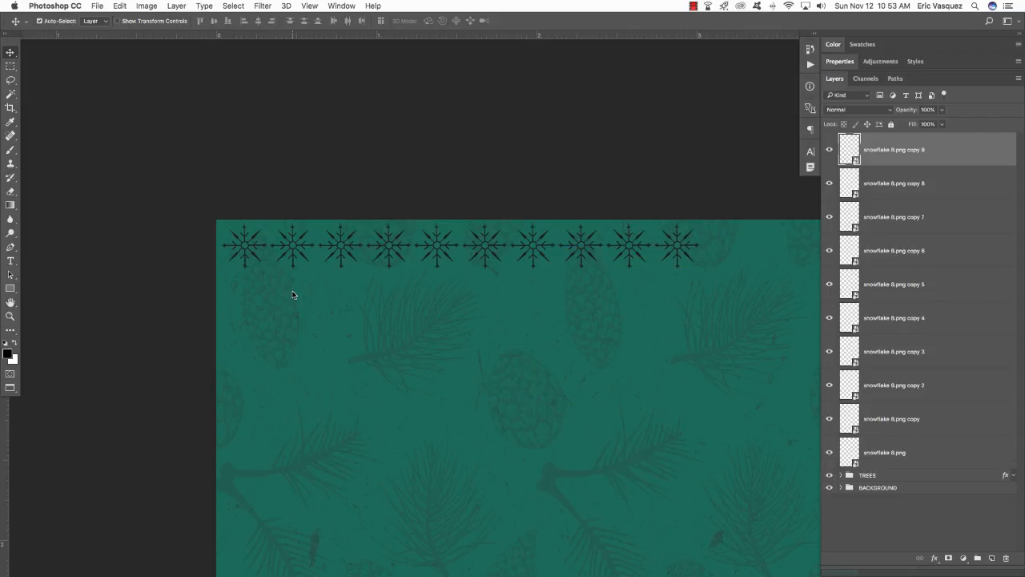
{"action": "left_click", "coordinate": [293, 295], "text": "alt"}
{"action": "key", "text": "shift+Right"}
{"action": "key", "text": "shift+Right"}
{"action": "key", "text": "shift+Right"}
{"action": "key", "text": "shift+Right"}
{"action": "key", "text": "shift+Right"}
{"action": "key", "text": "shift+Right"}
{"action": "key", "text": "shift+Right"}
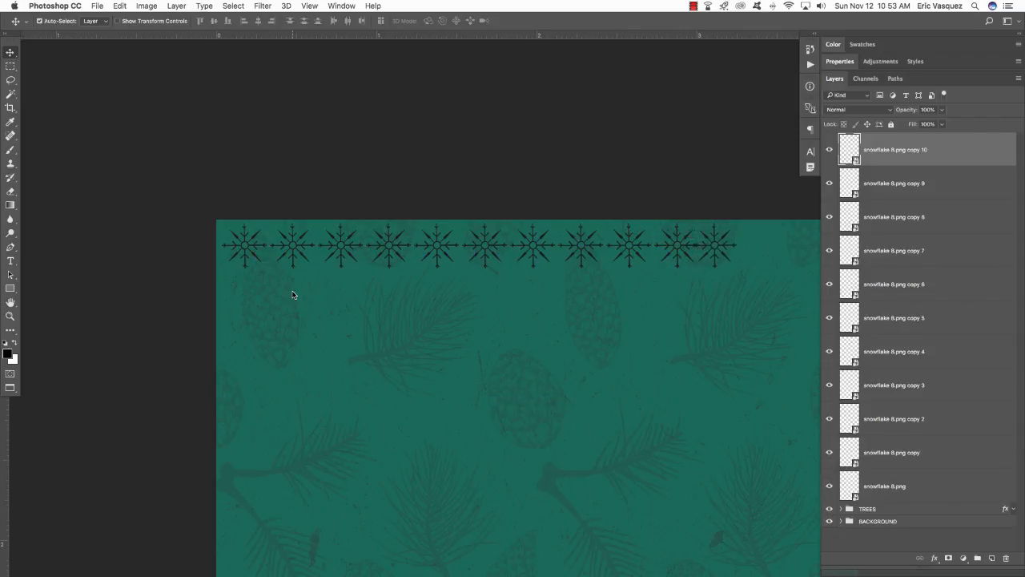
- Complete the row with snowflake copies 11 and 12, evenly spaced so the last sits just inside the flyer's right edge
{"action": "left_click", "coordinate": [293, 295], "text": "alt"}
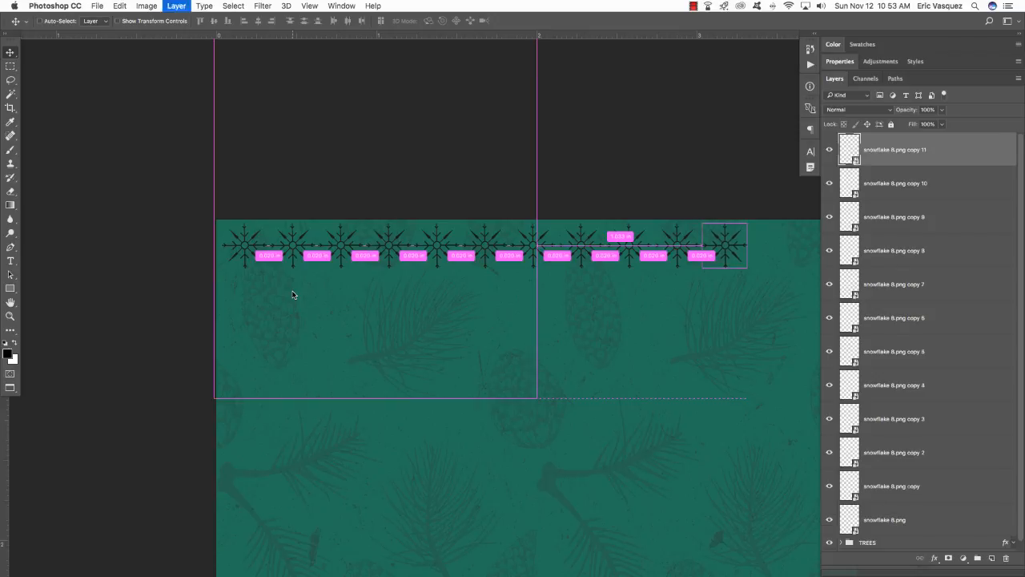
{"action": "key", "text": "shift+Right"}
{"action": "key", "text": "shift+Right"}
{"action": "key", "text": "shift+Right"}
{"action": "key", "text": "shift+Right"}
{"action": "key", "text": "shift+Right"}
{"action": "key", "text": "shift+Right"}
{"action": "key", "text": "shift+Right"}
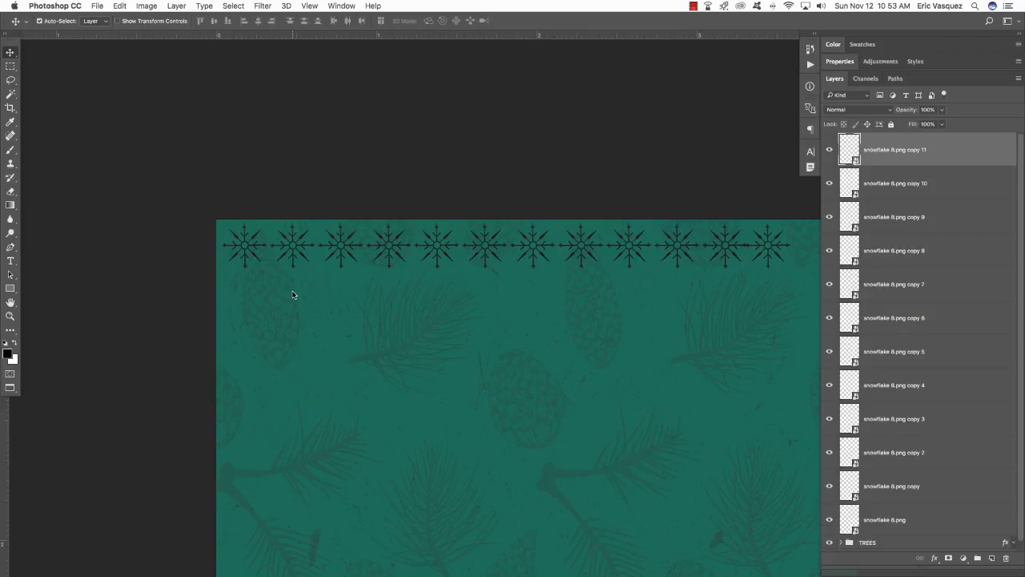
{"action": "left_click_drag", "start_coordinate": [518, 310], "coordinate": [303, 297]}
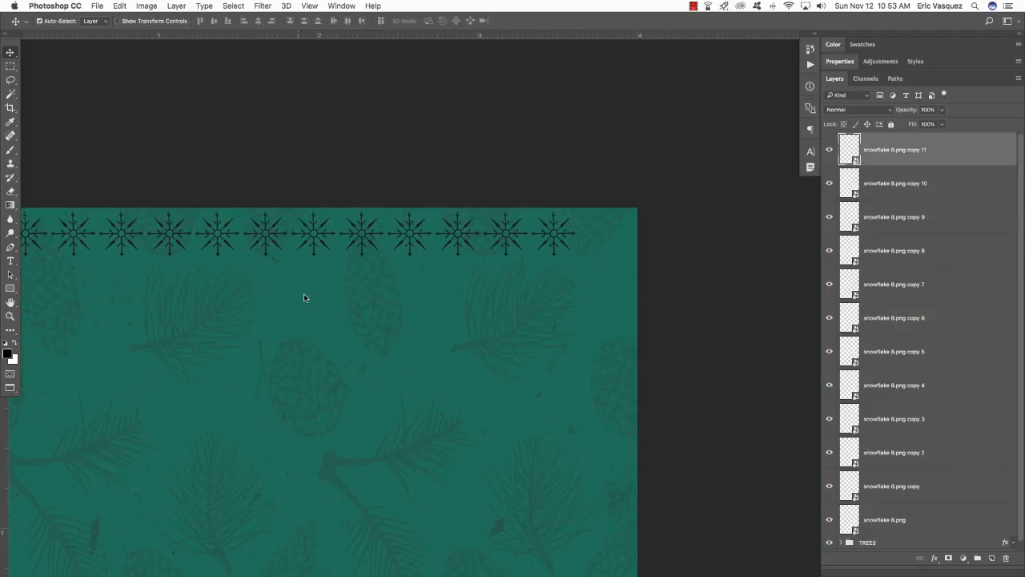
{"action": "left_click", "coordinate": [303, 296], "text": "alt"}
{"action": "key", "text": "shift+Right"}
{"action": "key", "text": "shift+Right"}
{"action": "key", "text": "shift+Right"}
{"action": "key", "text": "shift+Right"}
{"action": "key", "text": "shift+Right"}
{"action": "key", "text": "shift+Right"}
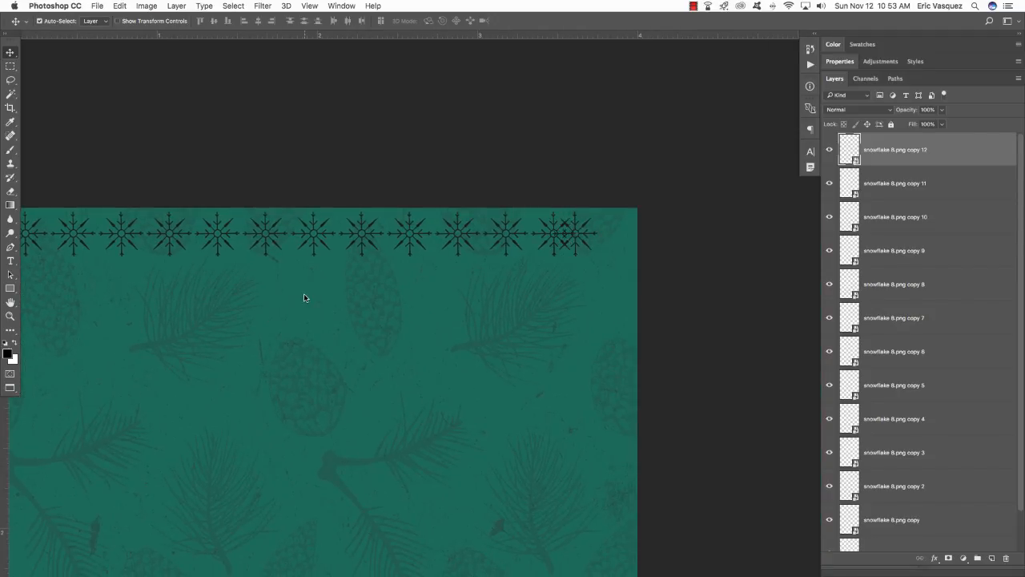
{"action": "key", "text": "shift+Right"}
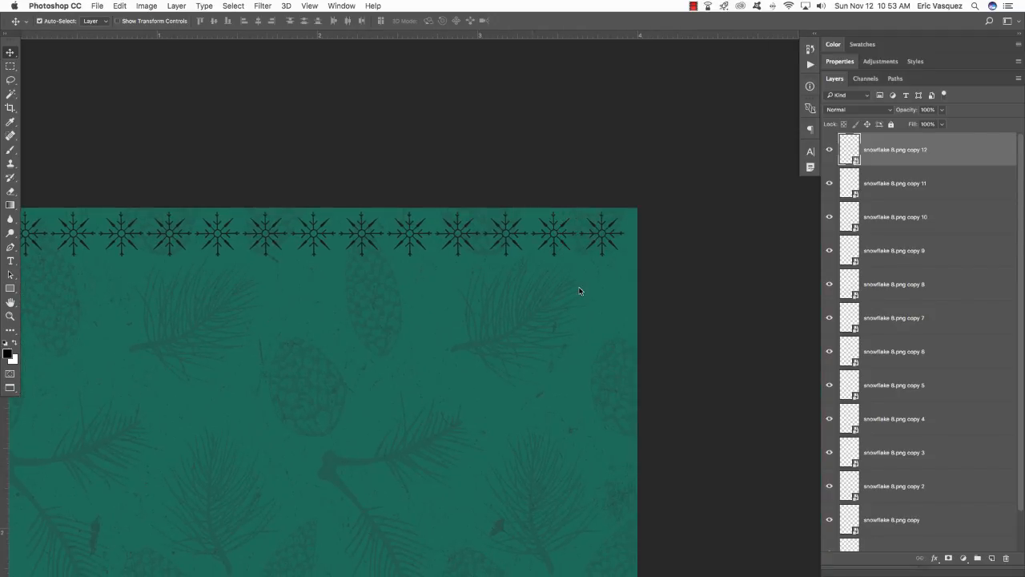
{"action": "scroll", "coordinate": [1021, 462], "scroll_direction": "down", "scroll_amount": 2}
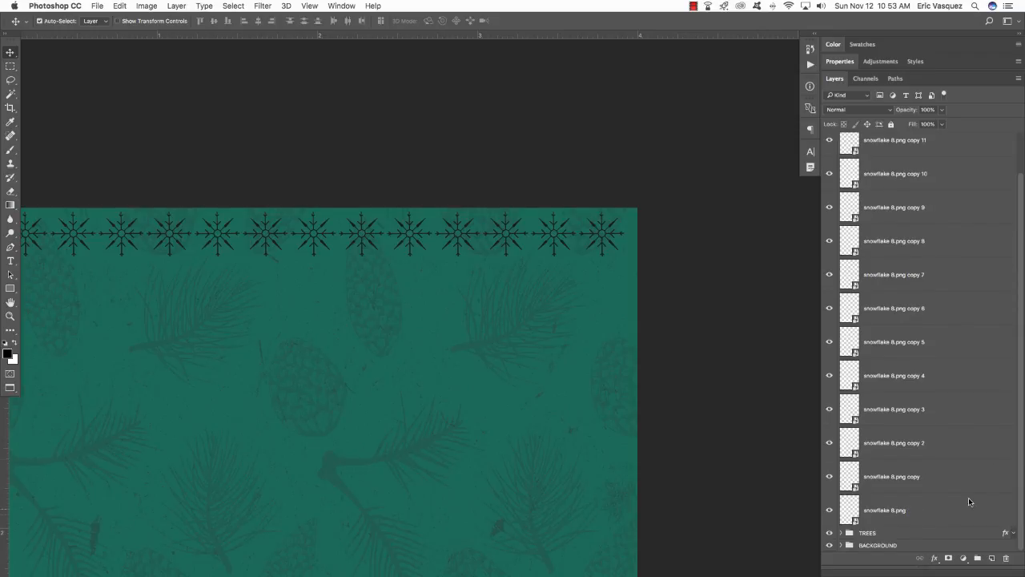
- Scale all the snowflakes in the row down together to about 88%, anchored at the row's upper-left corner
{"action": "left_click", "coordinate": [922, 510], "text": "shift"}
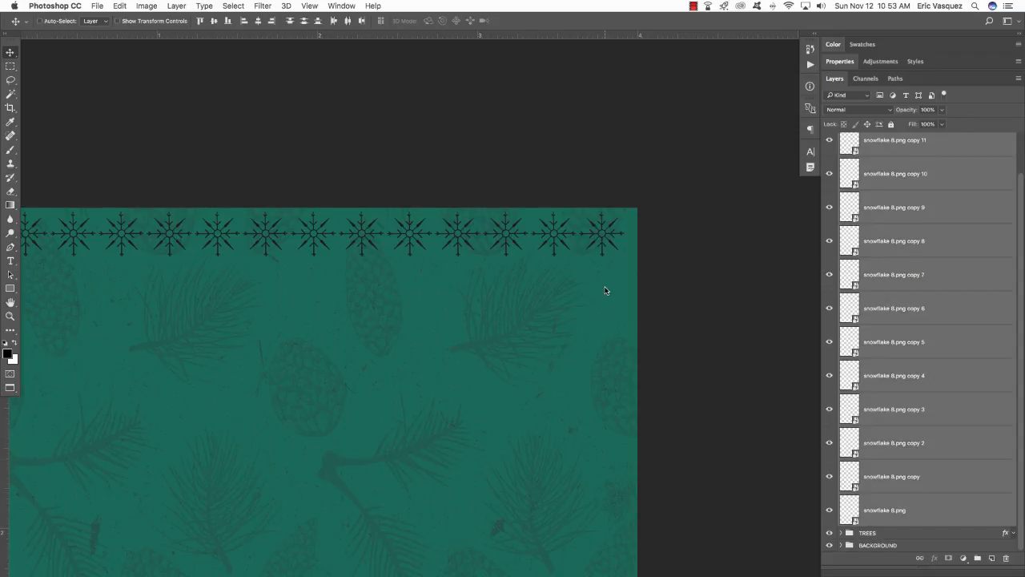
{"action": "key", "text": "super+t"}
{"action": "left_click_drag", "start_coordinate": [619, 257], "coordinate": [551, 256]}
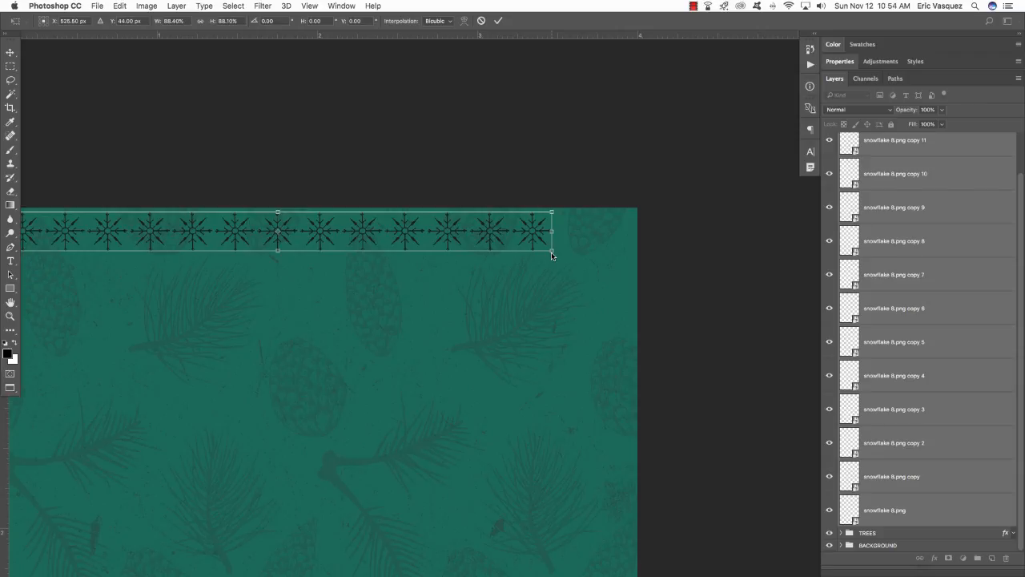
{"action": "key", "text": "Return"}
- Add snowflake copies 13 and 14 to the end of the row with the same spacing, reaching the flyer's right edge
{"action": "key", "text": "super+j"}
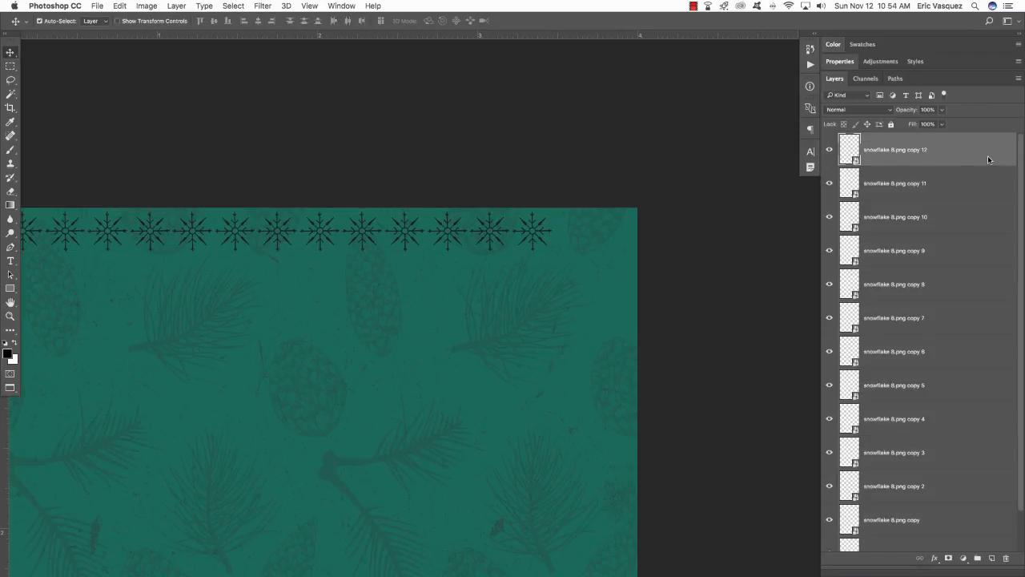
{"action": "key", "text": "super+j"}
{"action": "key", "text": "shift+Right"}
{"action": "key", "text": "shift+Right"}
{"action": "key", "text": "shift+Right"}
{"action": "key", "text": "shift+Right"}
{"action": "key", "text": "shift+Right"}
{"action": "key", "text": "shift+Right"}
{"action": "key", "text": "super+j"}
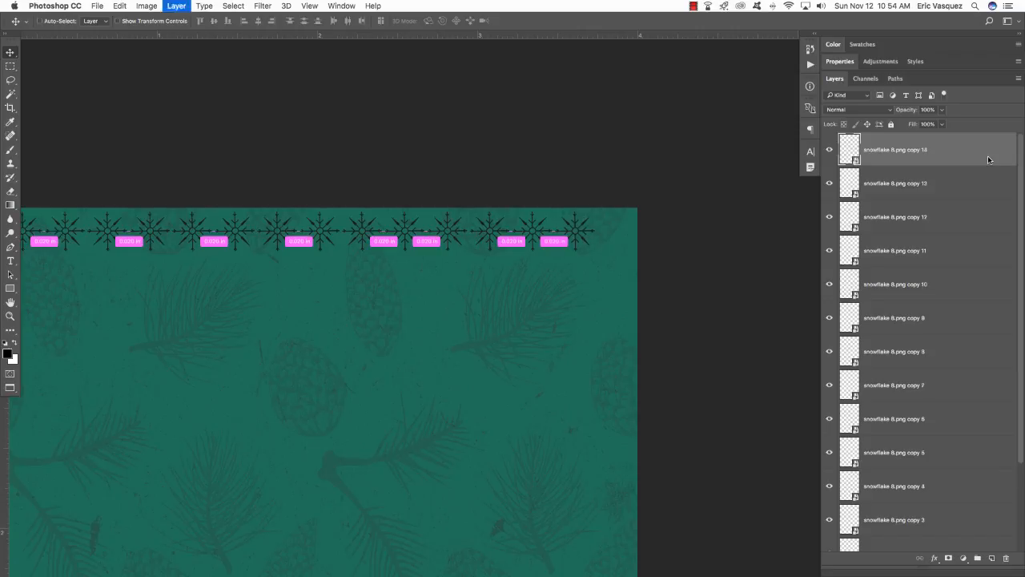
{"action": "key", "text": "shift+Right"}
{"action": "key", "text": "shift+Right"}
{"action": "key", "text": "shift+Right"}
{"action": "key", "text": "shift+Right"}
{"action": "key", "text": "shift+Right"}
{"action": "key", "text": "shift+Right"}
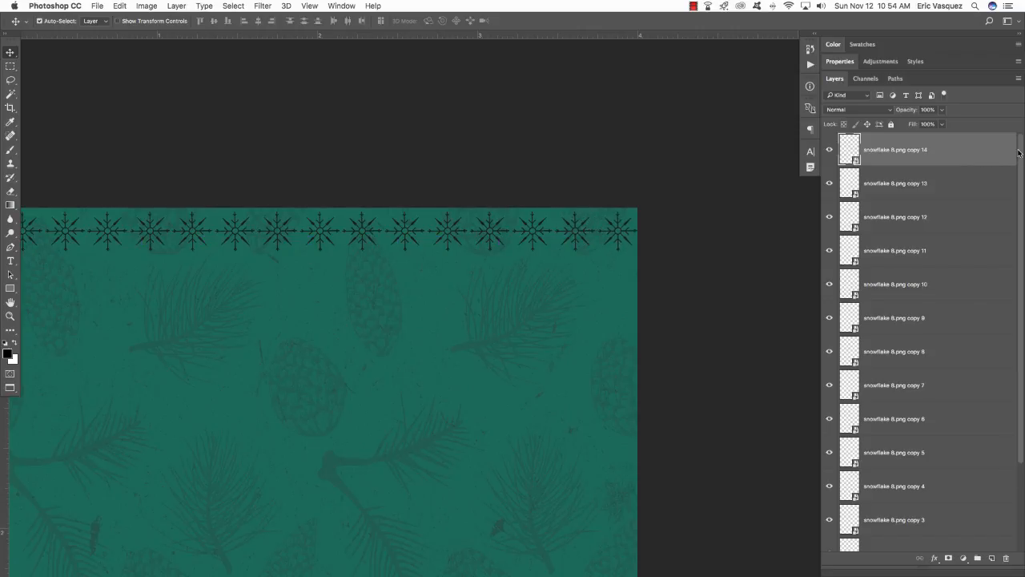
- Scale the extended snowflake row down to about 90%, keeping its upper-left corner in place
{"action": "scroll", "coordinate": [1008, 336], "scroll_direction": "down", "scroll_amount": 3}
{"action": "left_click", "coordinate": [941, 503], "text": "shift"}
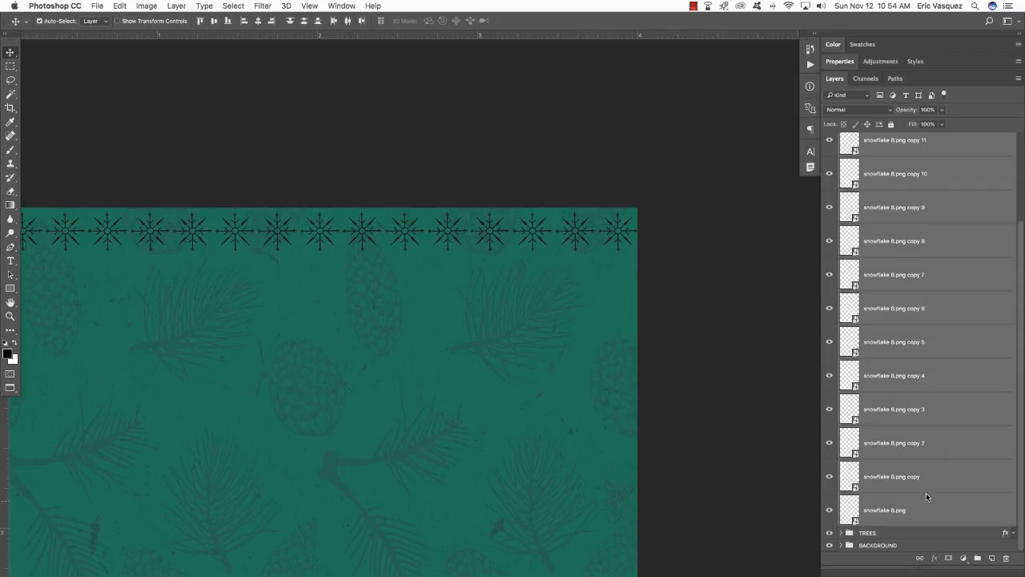
{"action": "key", "text": "super+t"}
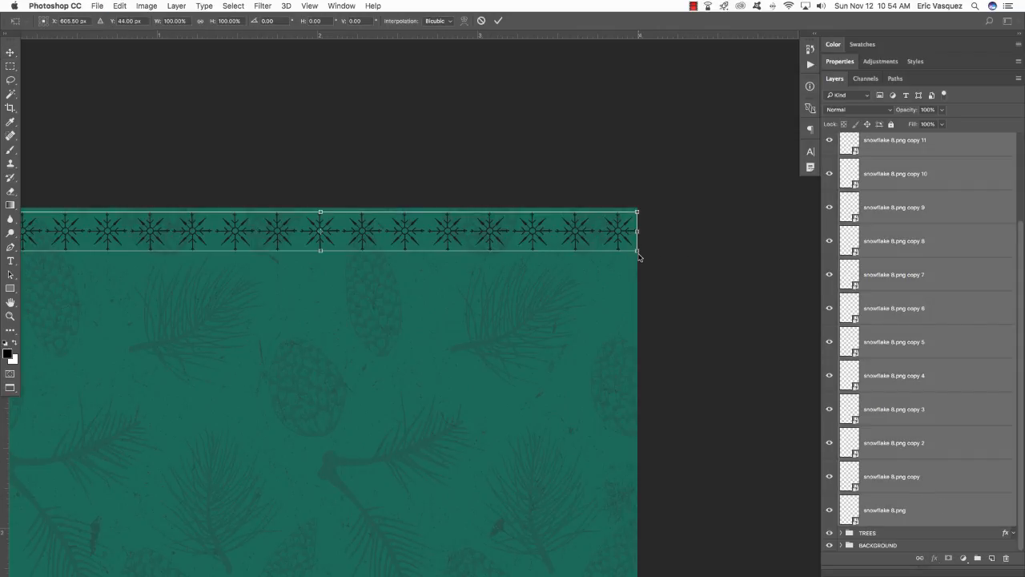
{"action": "left_click_drag", "start_coordinate": [639, 251], "coordinate": [573, 246]}
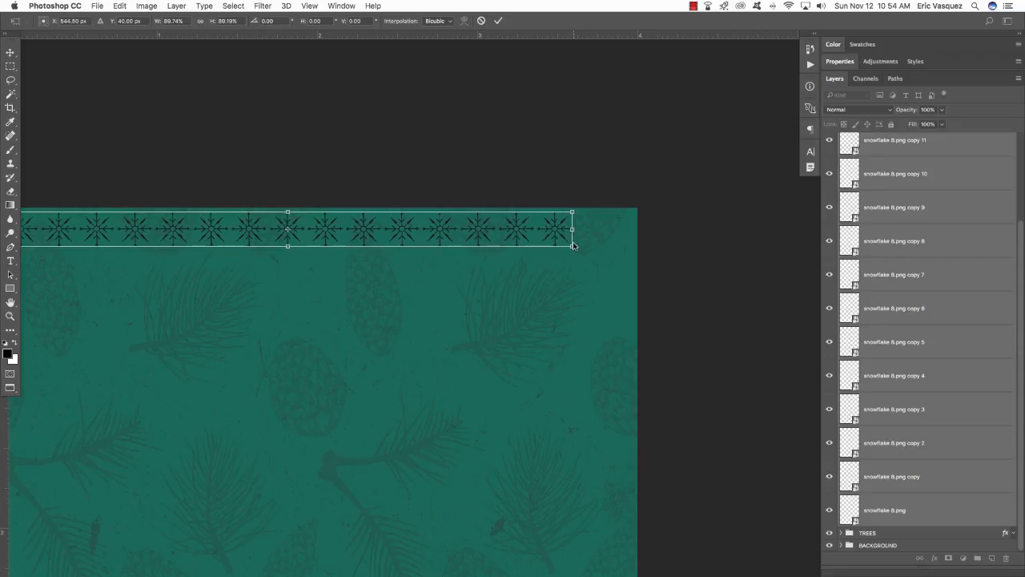
{"action": "key", "text": "Return"}
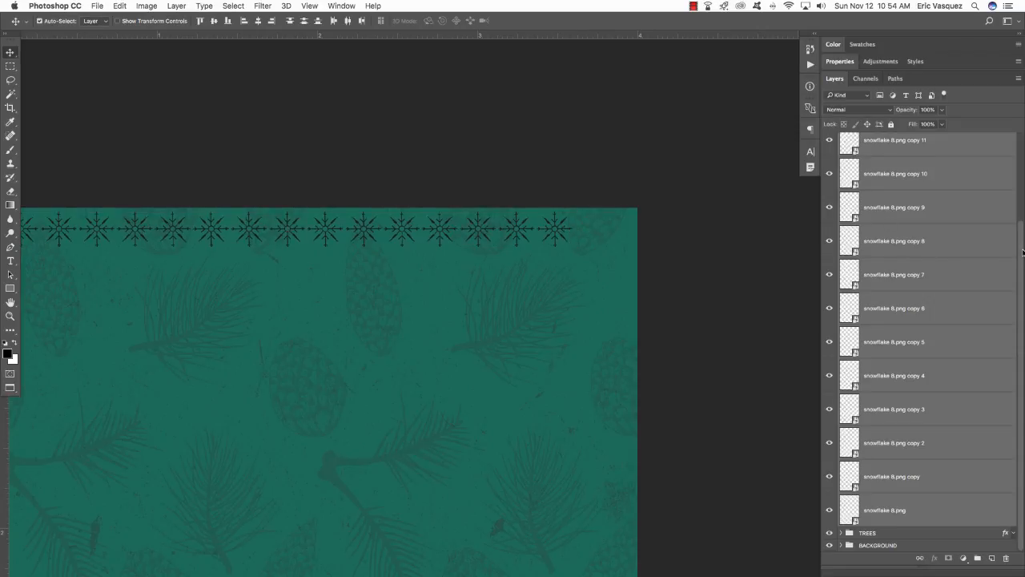
- Extend the row with snowflake copies 15 and 16, evenly spaced and running slightly past the flyer's right edge
{"action": "scroll", "coordinate": [961, 240], "scroll_direction": "up", "scroll_amount": 4}
{"action": "left_click", "coordinate": [954, 153]}
{"action": "key", "text": "super+j"}
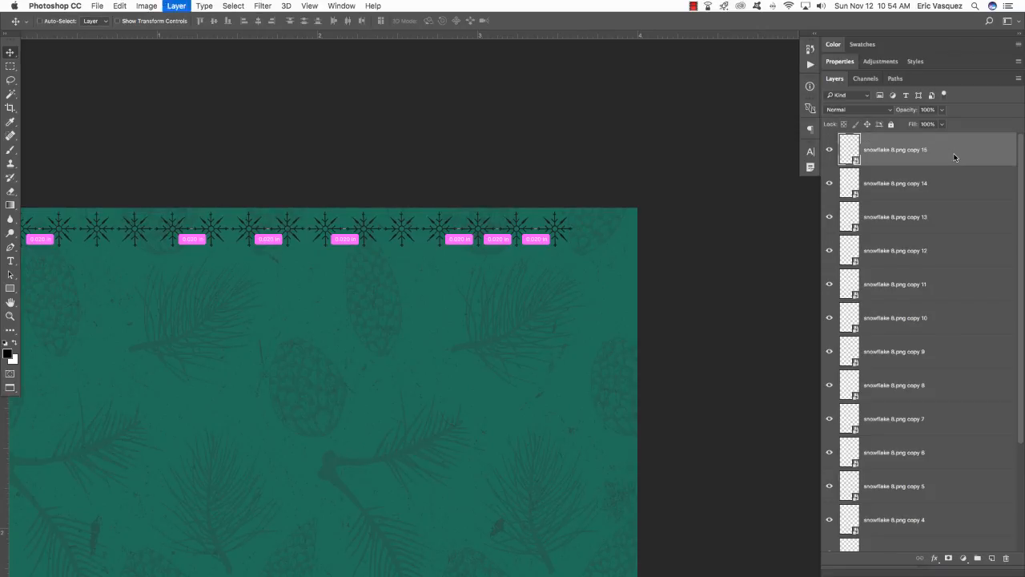
{"action": "key", "text": "shift+Right"}
{"action": "key", "text": "shift+Right"}
{"action": "key", "text": "shift+Right"}
{"action": "key", "text": "shift+Right"}
{"action": "key", "text": "shift+Right"}
{"action": "key", "text": "shift+Right"}
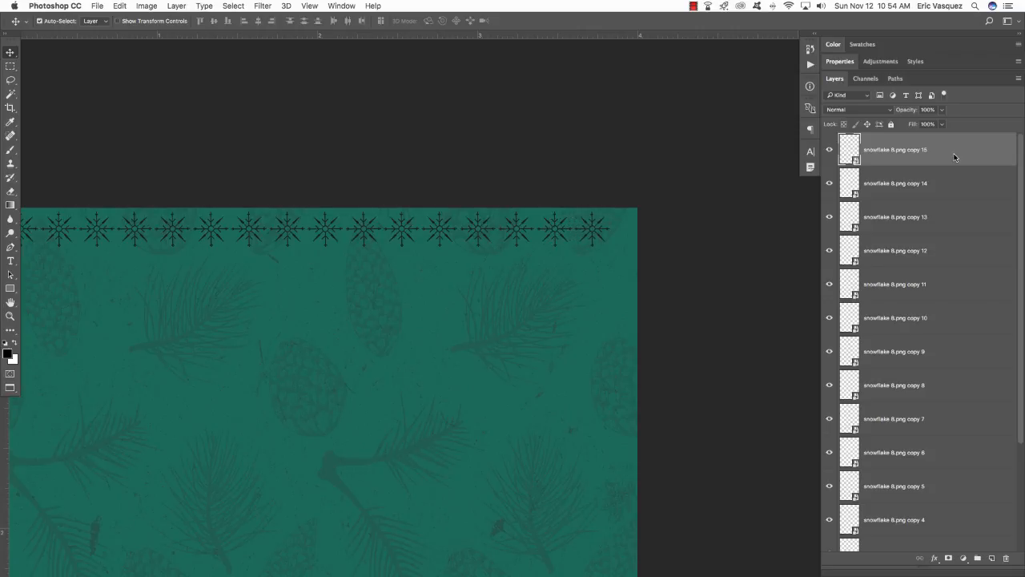
{"action": "key", "text": "super+j"}
{"action": "key", "text": "shift+Right"}
{"action": "key", "text": "shift+Right"}
{"action": "key", "text": "shift+Right"}
{"action": "key", "text": "shift+Right"}
{"action": "key", "text": "shift+Right"}
{"action": "key", "text": "shift+Right"}
{"action": "key", "text": "shift+Right"}
- Scale the complete snowflake row to about 98% so it fits within the flyer's width with small side margins
{"action": "left_click_drag", "start_coordinate": [1023, 200], "coordinate": [1018, 407]}
{"action": "left_click", "coordinate": [941, 509], "text": "shift"}
{"action": "key", "text": "super+t"}
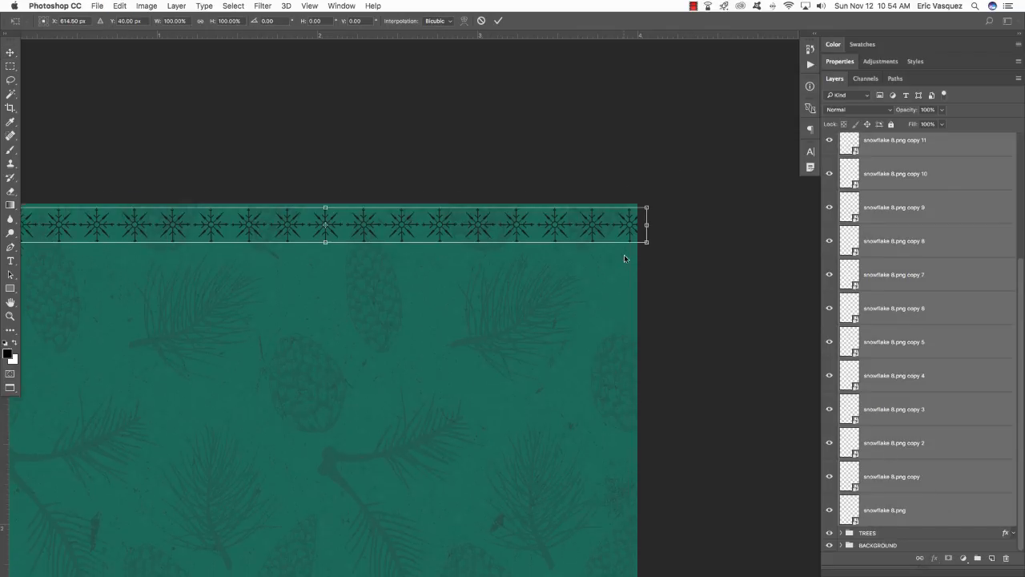
{"action": "scroll", "coordinate": [630, 256], "scroll_direction": "up", "scroll_amount": 2}
{"action": "left_click_drag", "start_coordinate": [632, 314], "coordinate": [617, 303]}
{"action": "scroll", "coordinate": [562, 305], "scroll_direction": "left", "scroll_amount": 5}
{"action": "scroll", "coordinate": [561, 304], "scroll_direction": "down", "scroll_amount": 1}
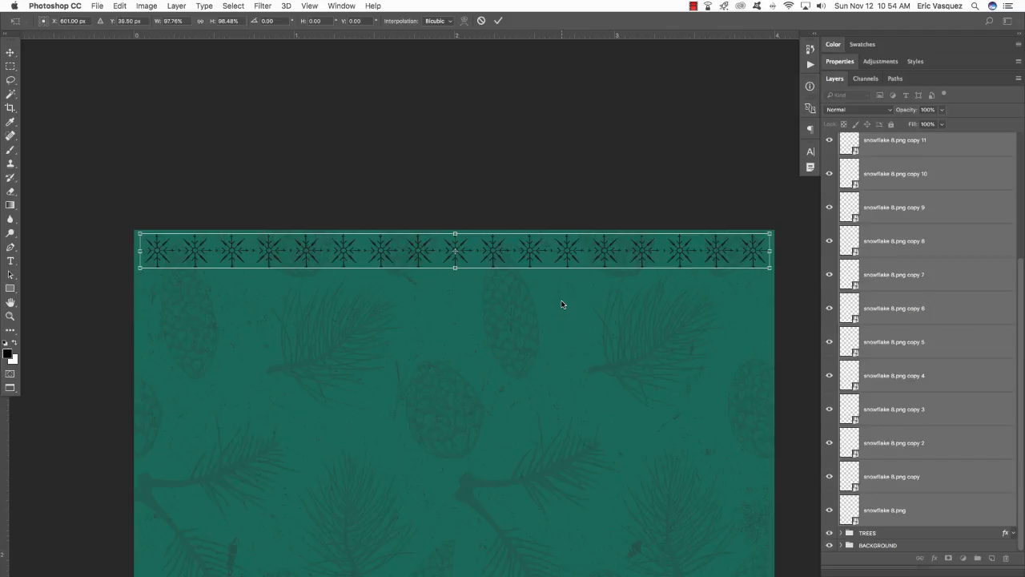
{"action": "key", "text": "Return"}
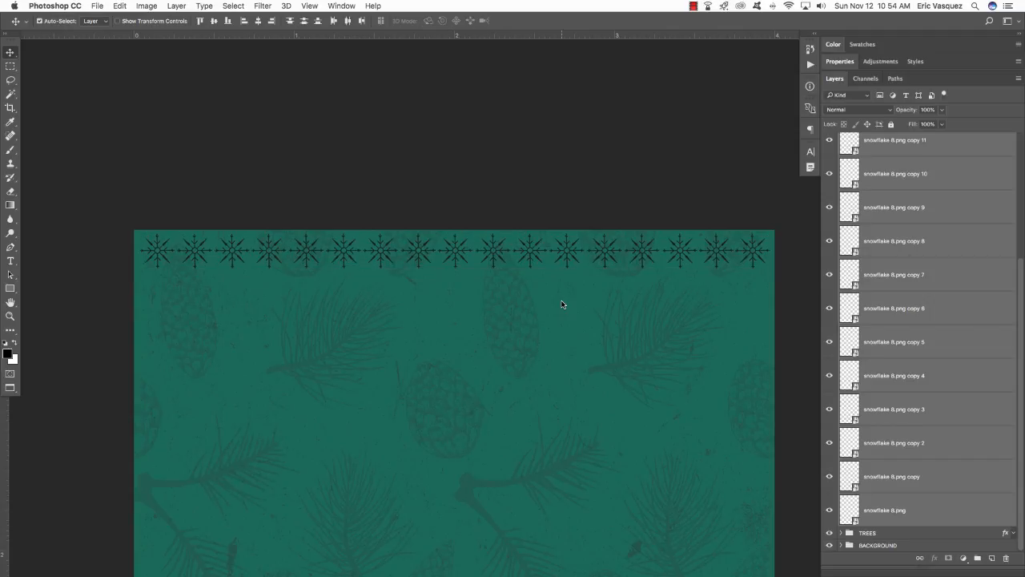
- Nudge the snowflake row slightly left and down, and distribute all the snowflakes by their horizontal centers
{"action": "key", "text": "Left"}
{"action": "key", "text": "Down"}
{"action": "key", "text": "Down"}
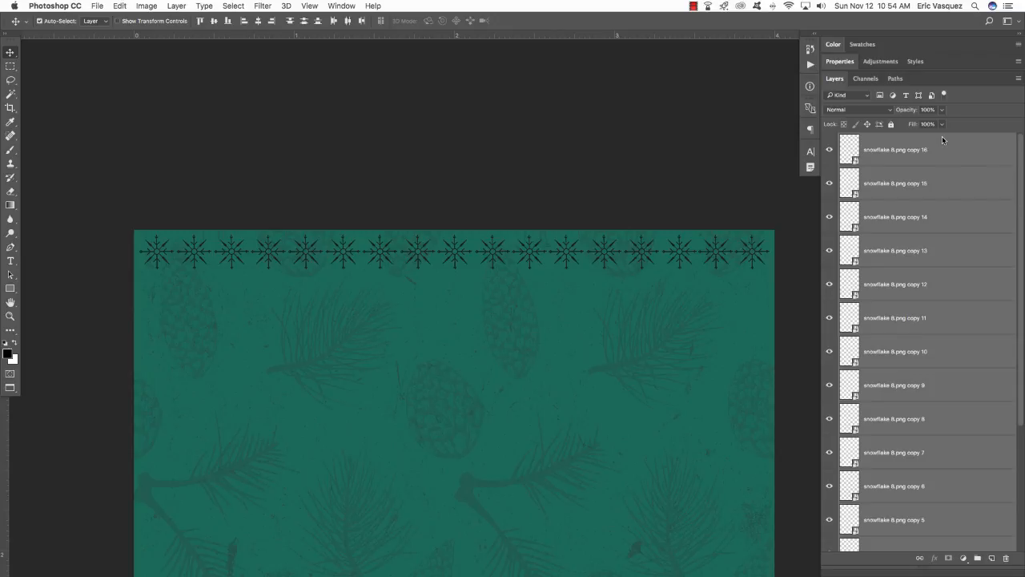
{"action": "left_click_drag", "start_coordinate": [1021, 164], "coordinate": [1021, 314]}
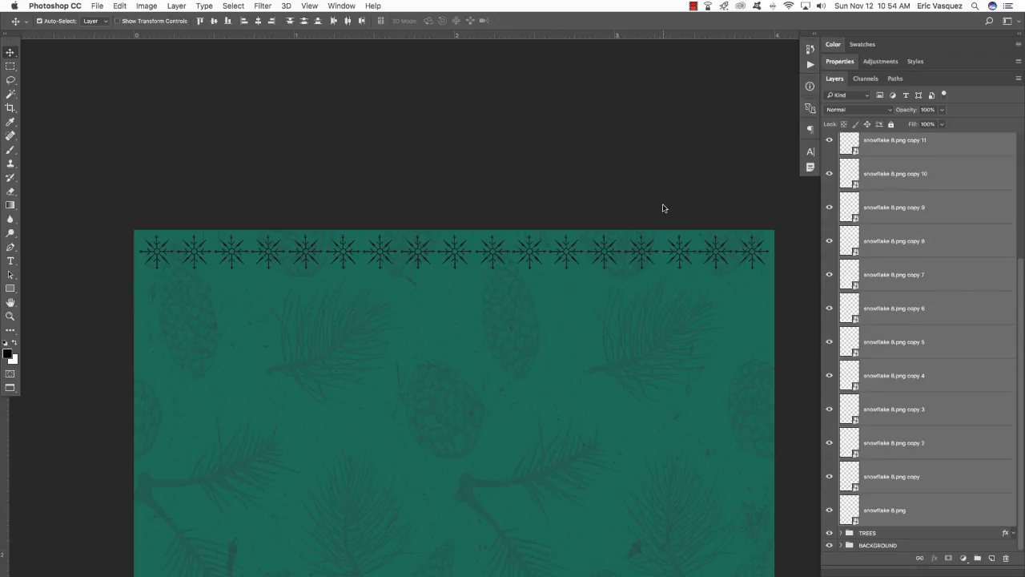
{"action": "left_click_drag", "start_coordinate": [616, 269], "coordinate": [561, 170]}
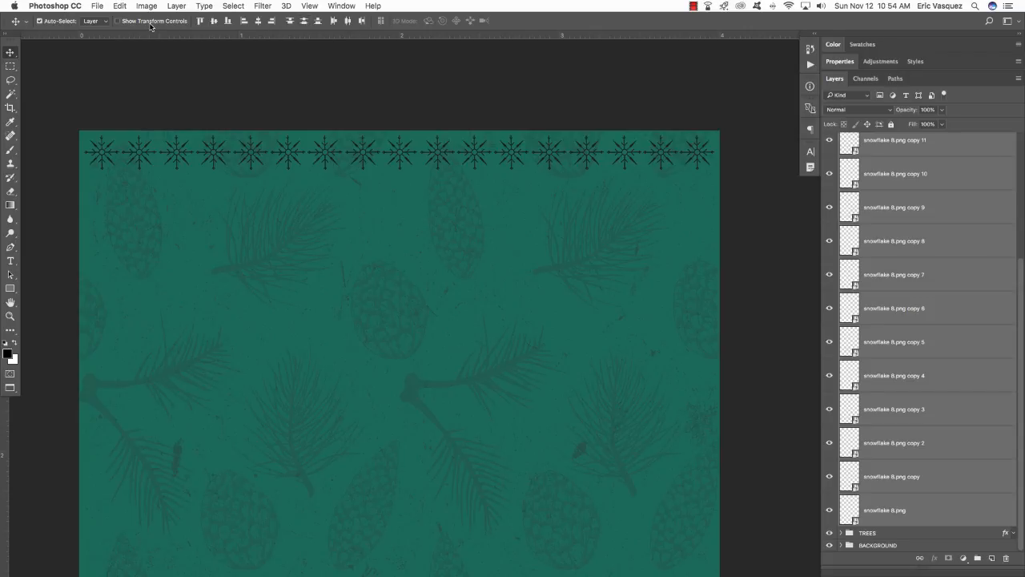
{"action": "left_click", "coordinate": [347, 22]}
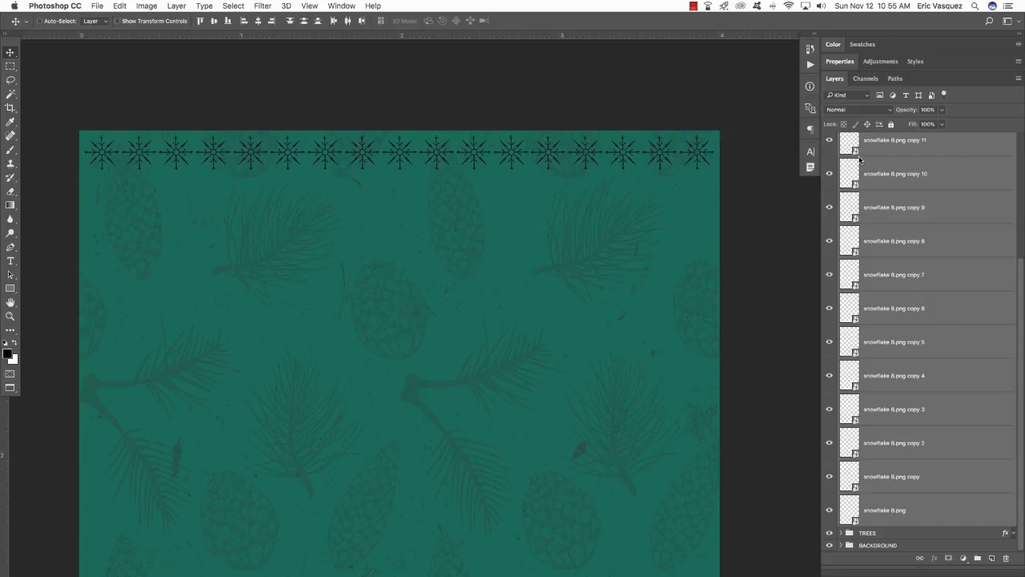
- Group all the snowflake layers and name the group SNOWFLAKE BORDER
{"action": "key", "text": "super+g"}
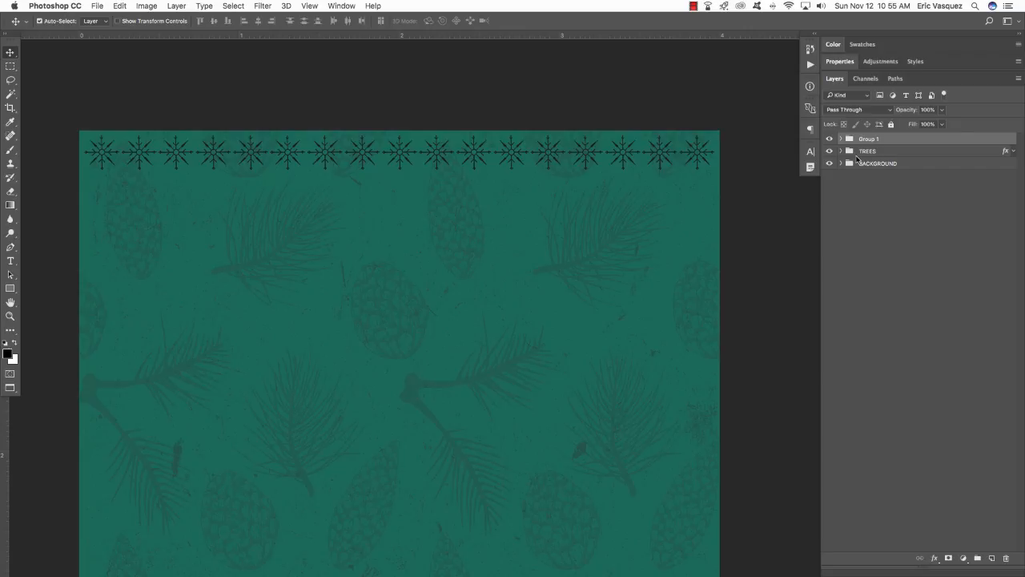
{"action": "double_click", "coordinate": [869, 139]}
{"action": "type", "text": "Sn"}
{"action": "type", "text": "OWFLAKE BORDER"}
{"action": "key", "text": "Return"}
- Add a Color Overlay in dark teal #2f4240 at 100% opacity to the SNOWFLAKE BORDER group
{"action": "double_click", "coordinate": [1001, 141]}
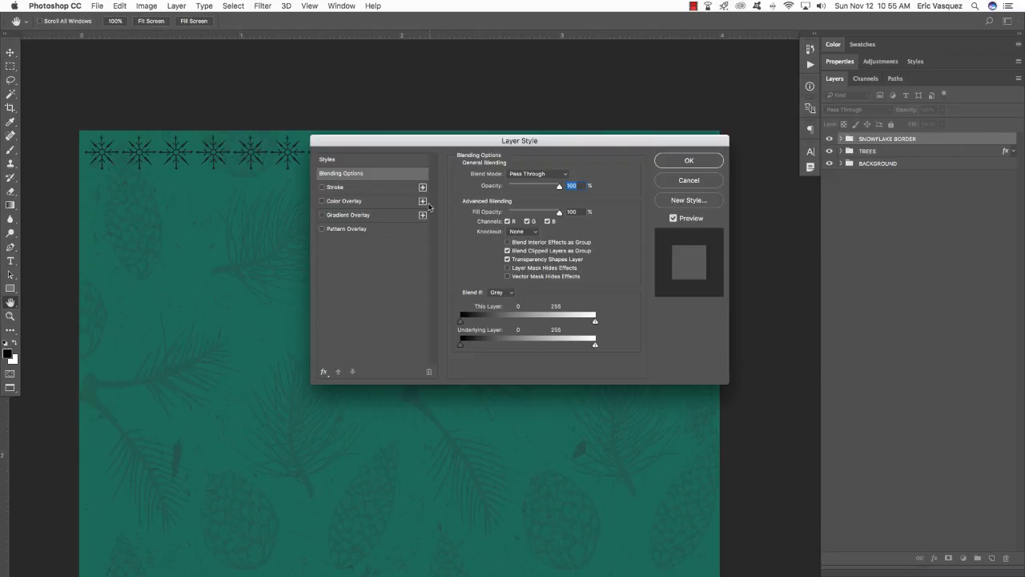
{"action": "left_click", "coordinate": [334, 203]}
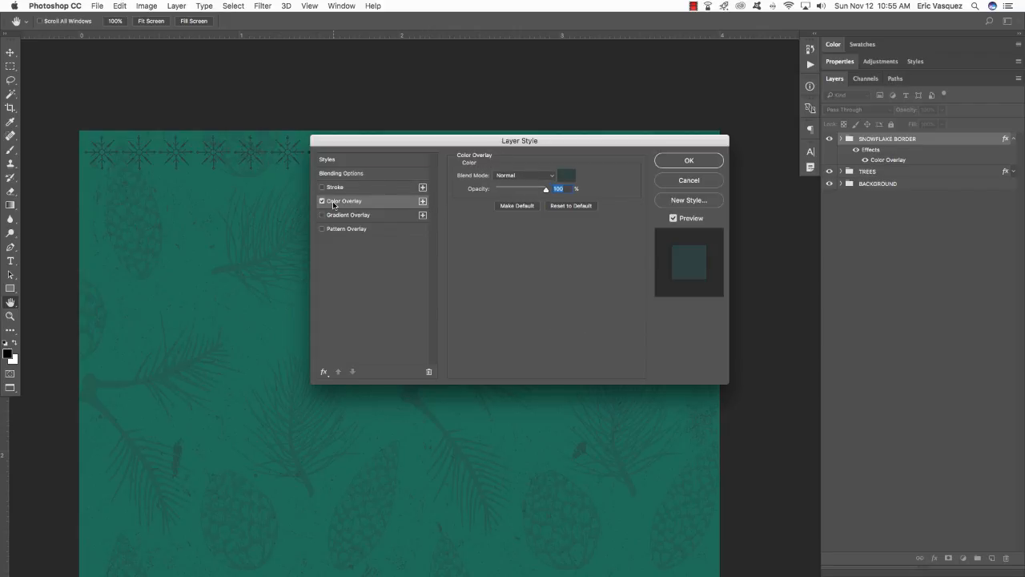
{"action": "left_click", "coordinate": [566, 175]}
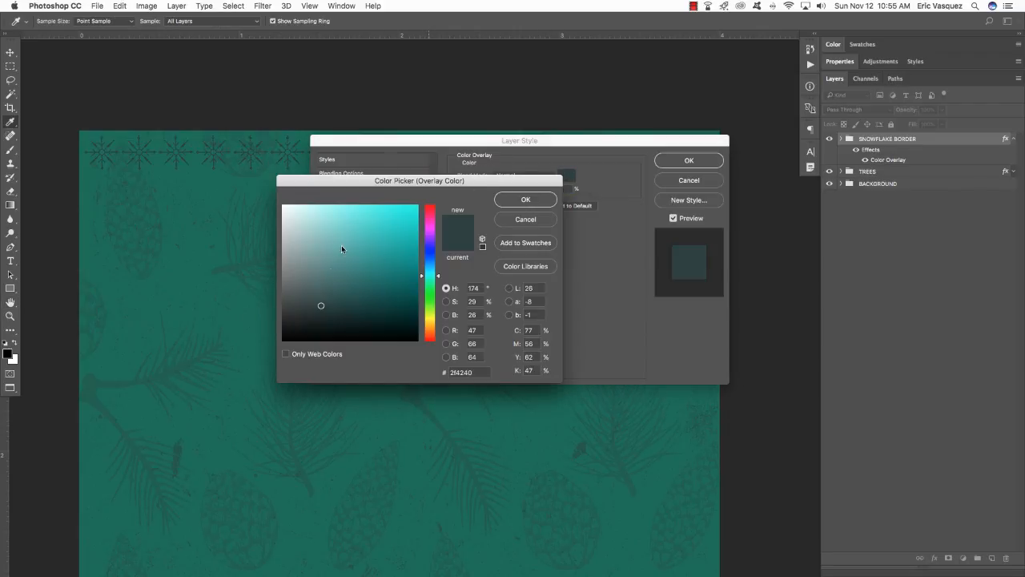
{"action": "left_click", "coordinate": [504, 199]}
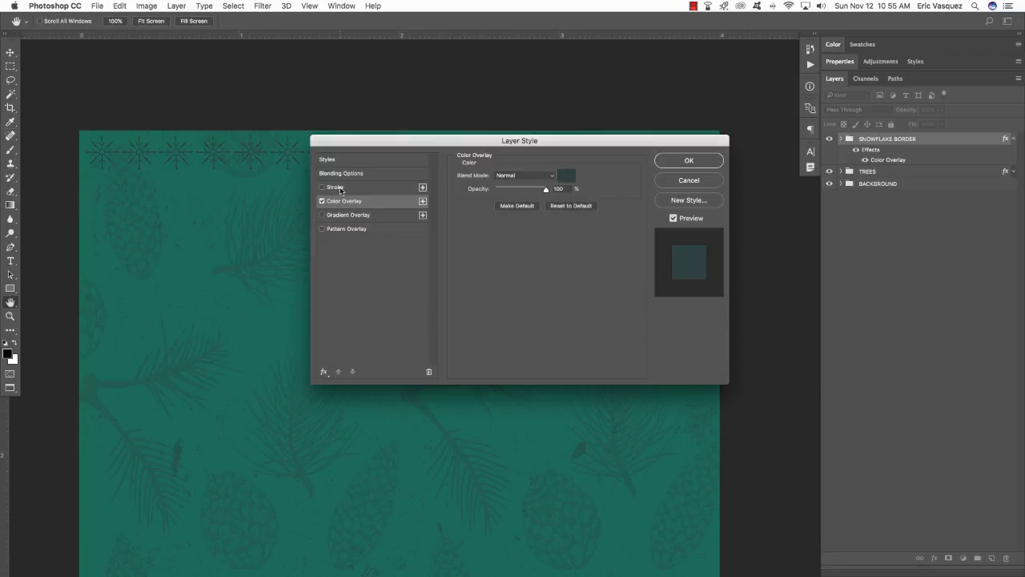
- Add a 1 px outside Stroke in #2F4240 to the SNOWFLAKE BORDER group, apply the styles and collapse the effects list
{"action": "left_click", "coordinate": [334, 188]}
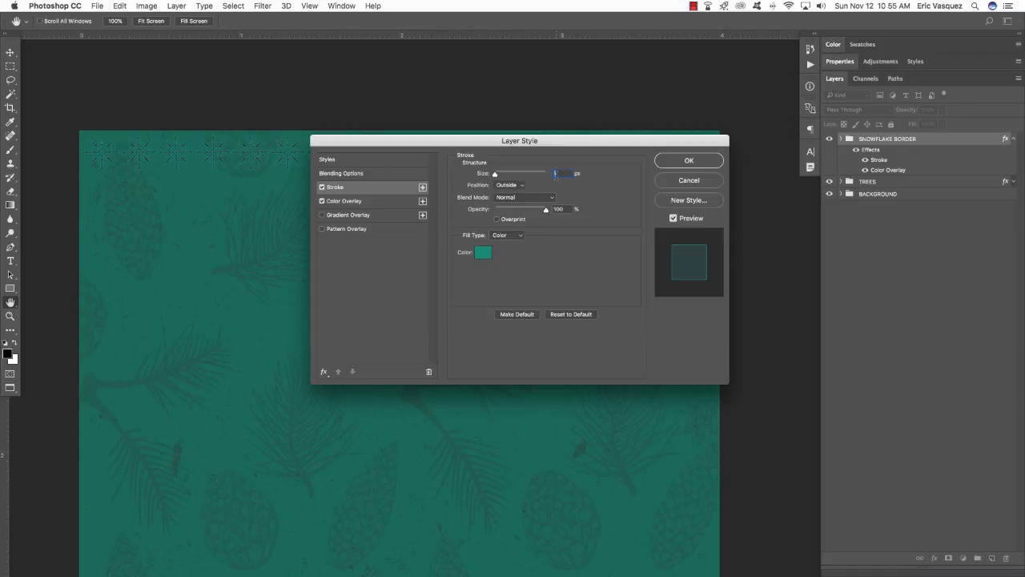
{"action": "left_click", "coordinate": [483, 253]}
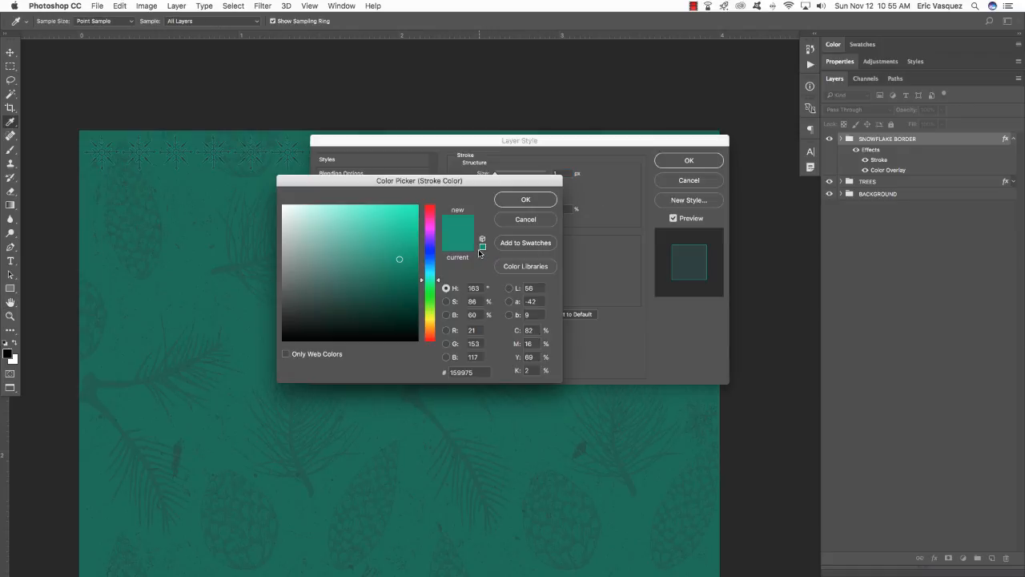
{"action": "left_click_drag", "start_coordinate": [471, 368], "coordinate": [403, 362]}
{"action": "type", "text": "2"}
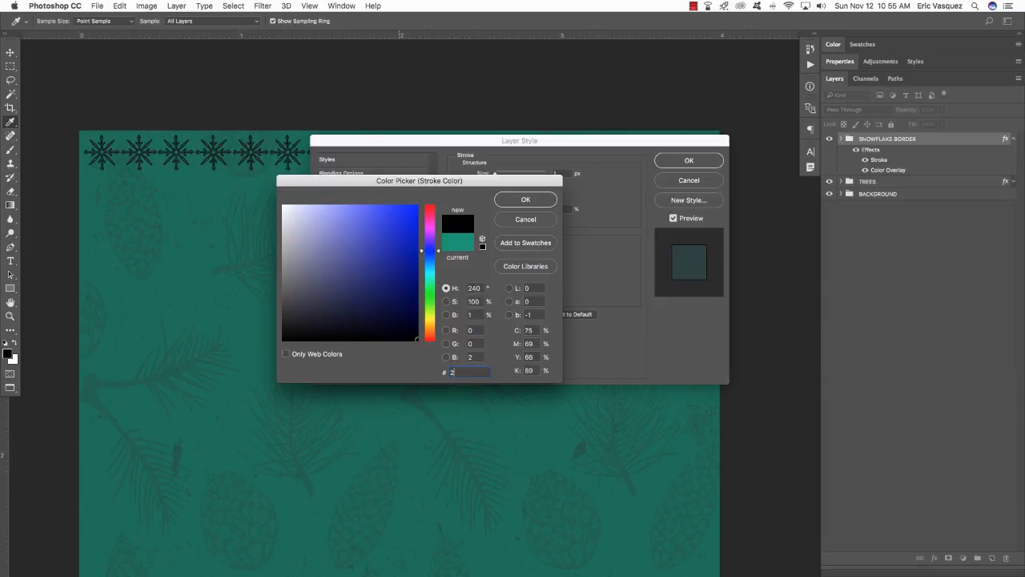
{"action": "type", "text": "F4240"}
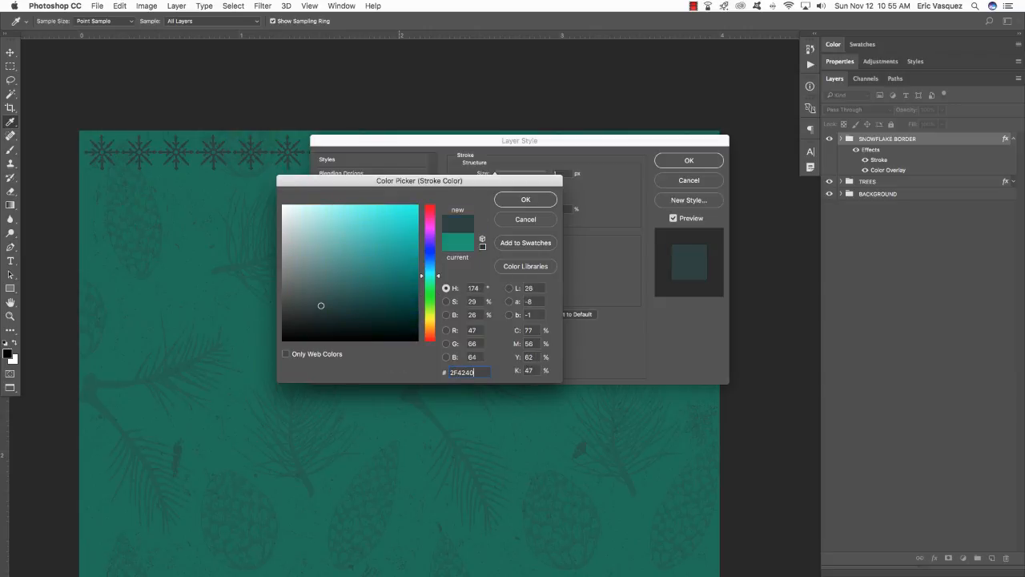
{"action": "key", "text": "Return"}
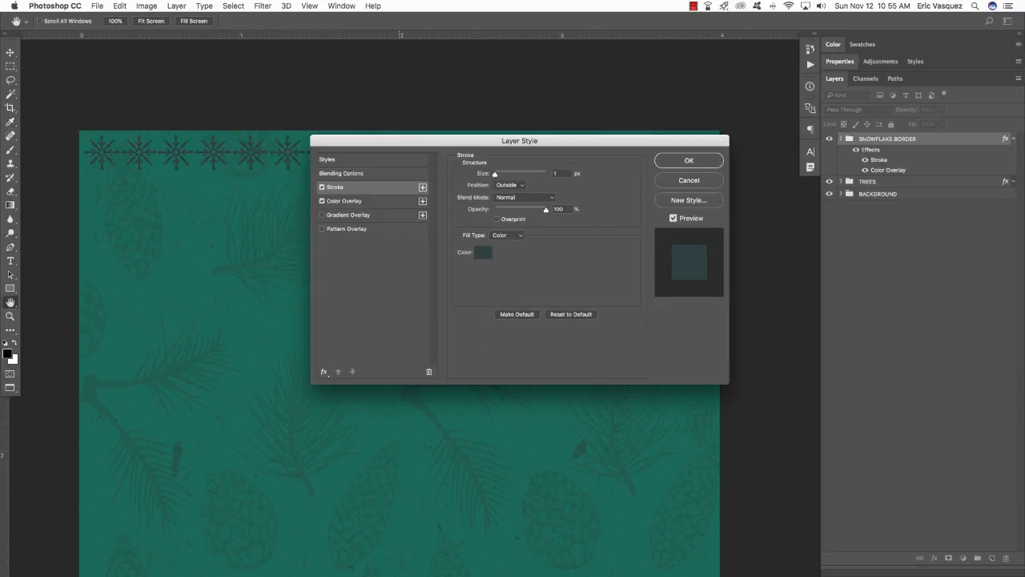
{"action": "left_click_drag", "start_coordinate": [404, 147], "coordinate": [311, 226]}
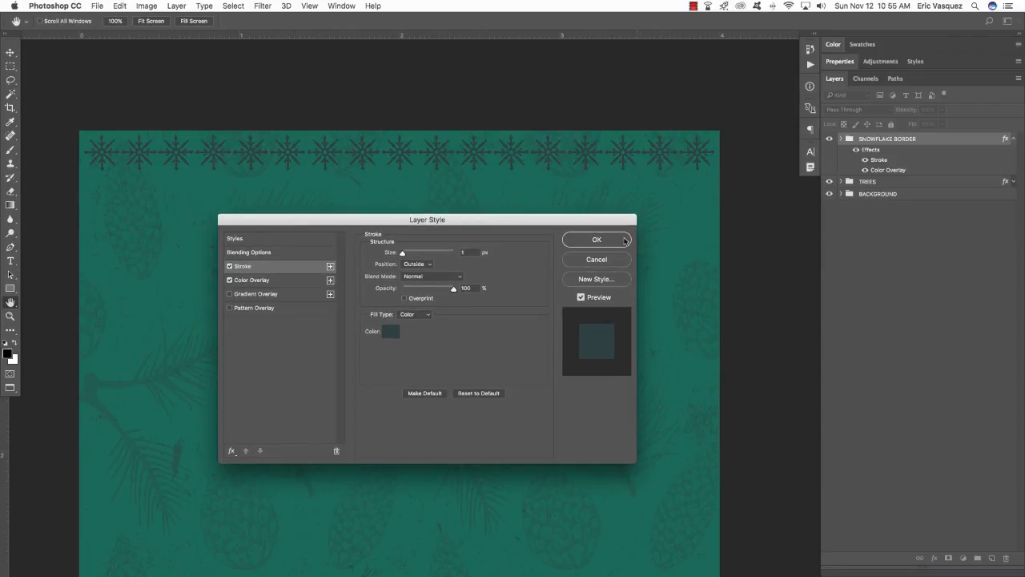
{"action": "left_click_drag", "start_coordinate": [549, 217], "coordinate": [541, 192]}
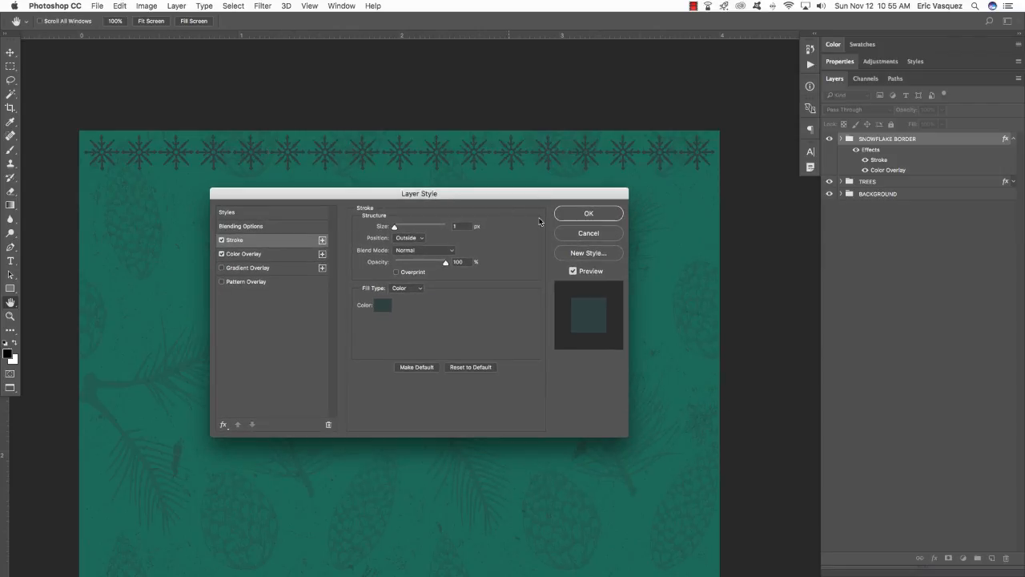
{"action": "left_click", "coordinate": [599, 214]}
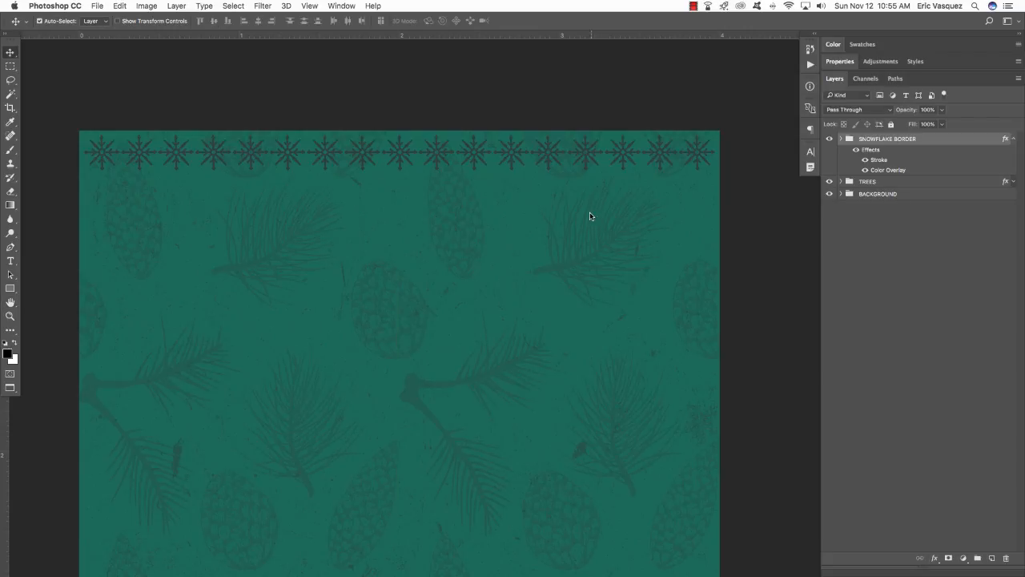
{"action": "left_click", "coordinate": [1013, 138]}
{"action": "key", "text": "super+0"}
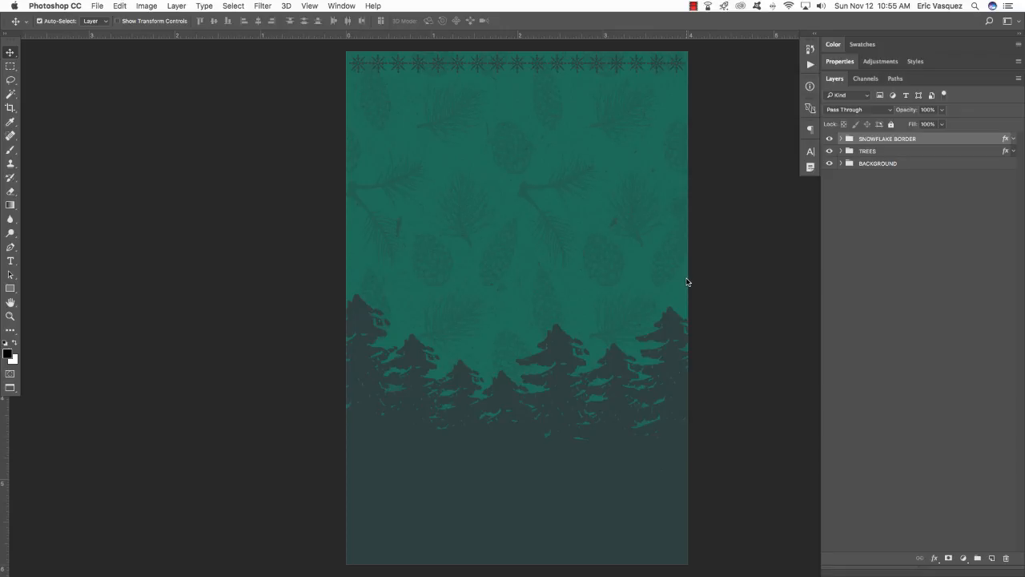
- Add the text ELF on a new layer in the dark area below the trees and colour it white
{"action": "left_click", "coordinate": [992, 558]}
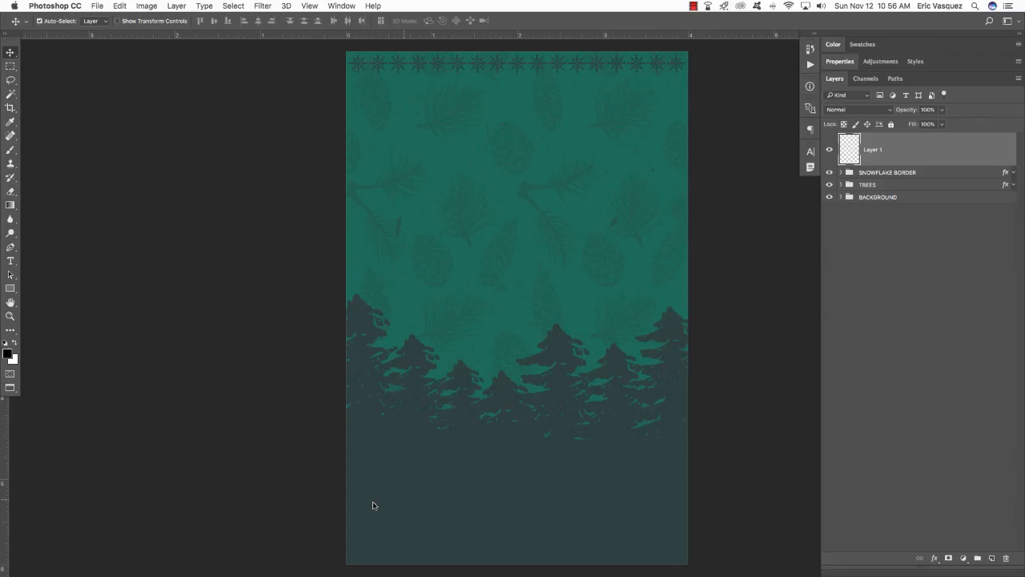
{"action": "key", "text": "t"}
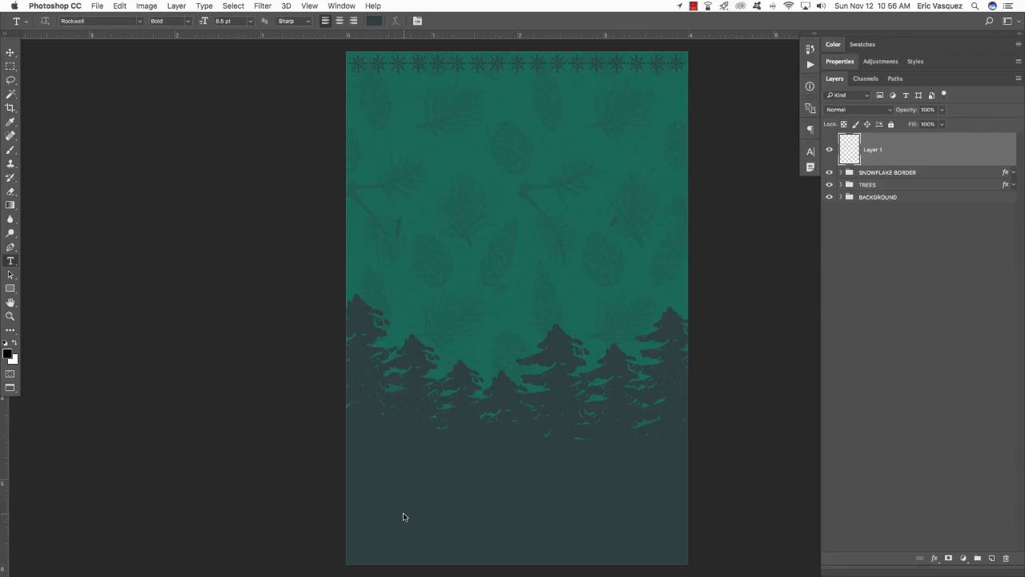
{"action": "left_click", "coordinate": [403, 516]}
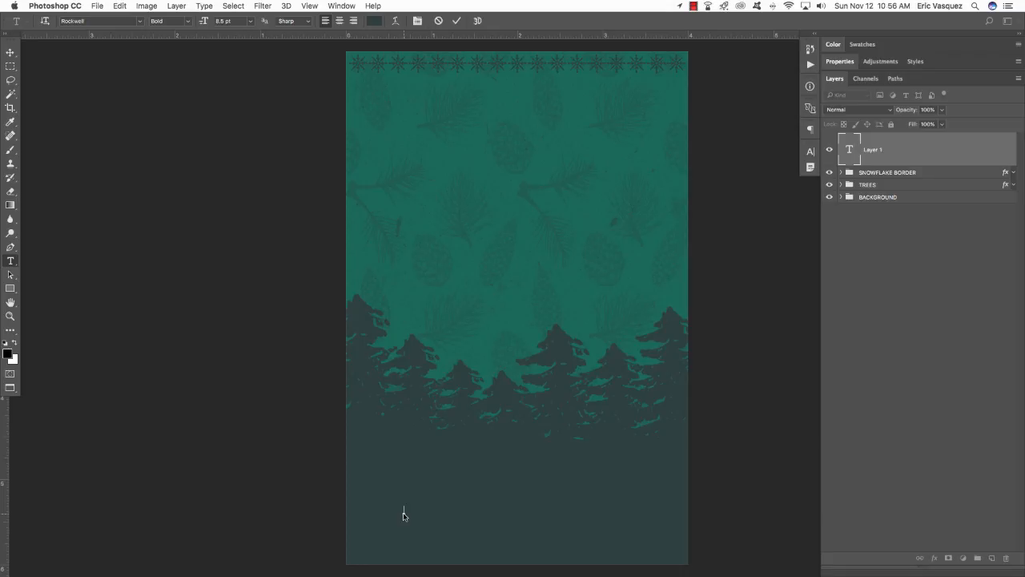
{"action": "type", "text": "WWW"}
{"action": "left_click_drag", "start_coordinate": [440, 515], "coordinate": [376, 515]}
{"action": "left_click", "coordinate": [439, 515]}
{"action": "left_click_drag", "start_coordinate": [443, 515], "coordinate": [350, 513]}
{"action": "scroll", "coordinate": [366, 428], "scroll_direction": "down", "scroll_amount": 3}
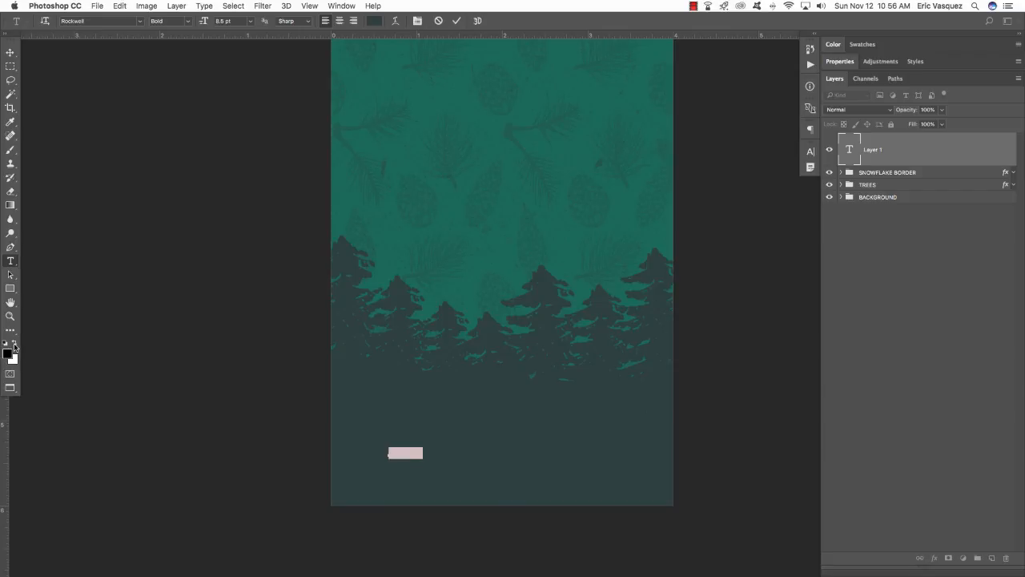
{"action": "left_click", "coordinate": [13, 347]}
{"action": "left_click_drag", "start_coordinate": [424, 455], "coordinate": [344, 452]}
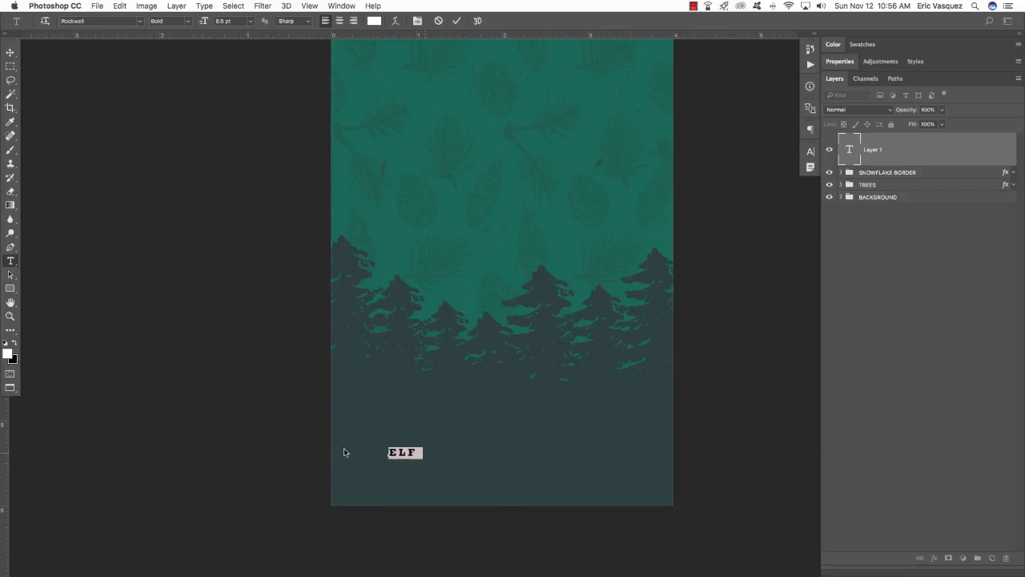
- Show the character settings beside the artwork and set the ELF text's font to Avenir Black
{"action": "left_click", "coordinate": [809, 153]}
{"action": "left_click_drag", "start_coordinate": [753, 147], "coordinate": [596, 221]}
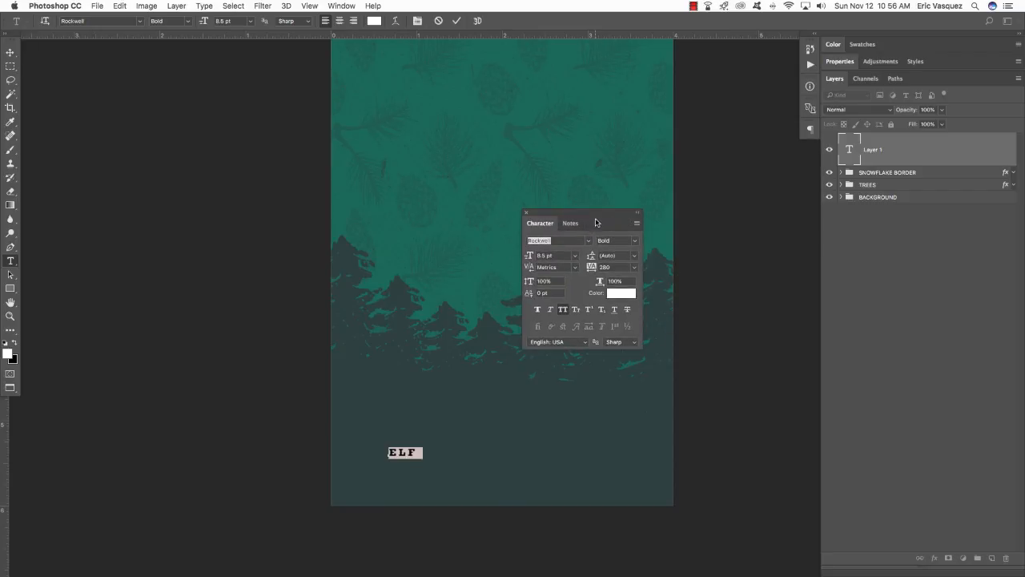
{"action": "left_click", "coordinate": [336, 6]}
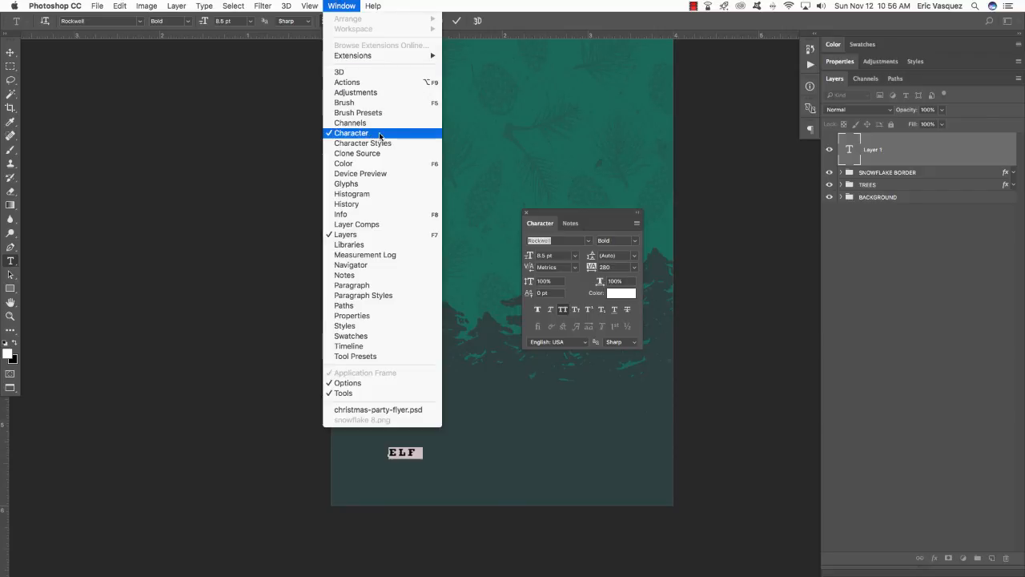
{"action": "left_click", "coordinate": [380, 134]}
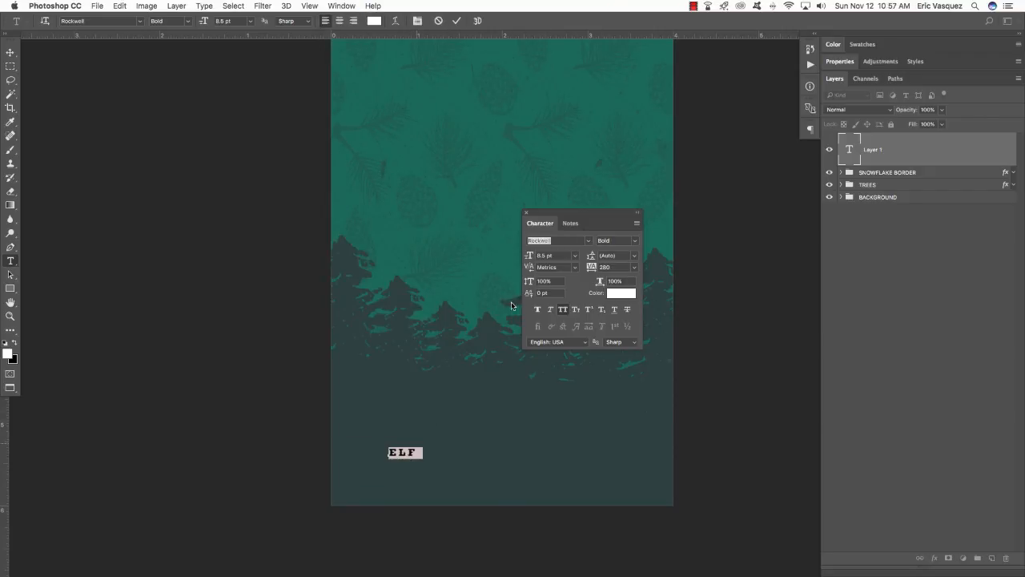
{"action": "left_click", "coordinate": [553, 241]}
{"action": "type", "text": "AVENI"}
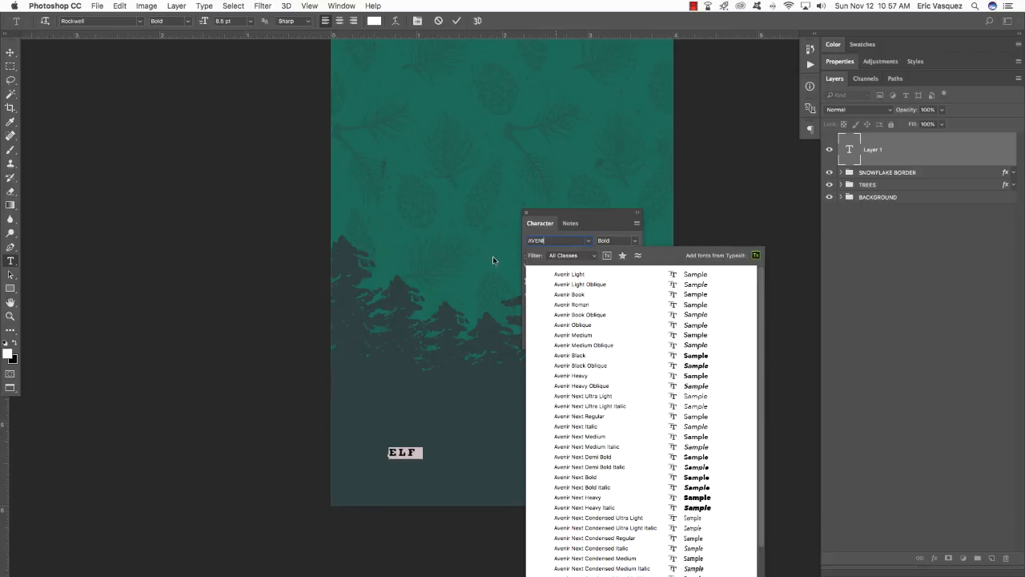
{"action": "left_click", "coordinate": [581, 356]}
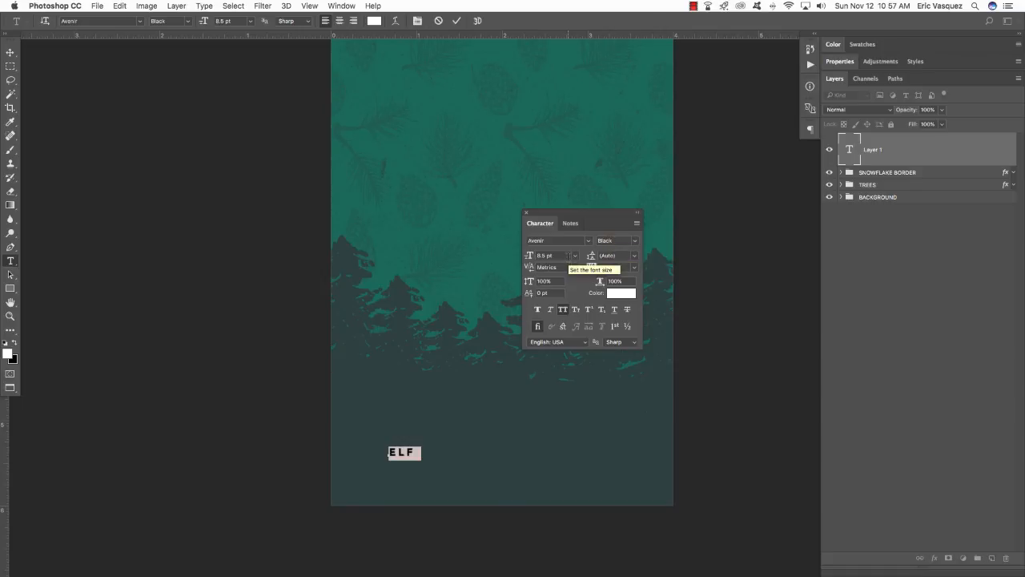
- Set the ELF text's font size to 5.13 pt and commit the text
{"action": "left_click", "coordinate": [546, 255]}
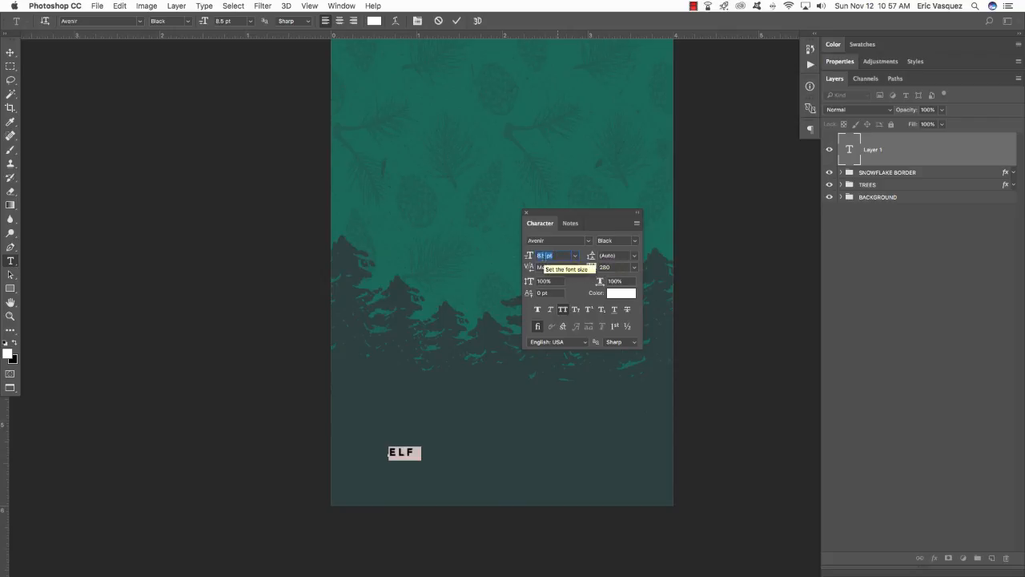
{"action": "type", "text": "5"}
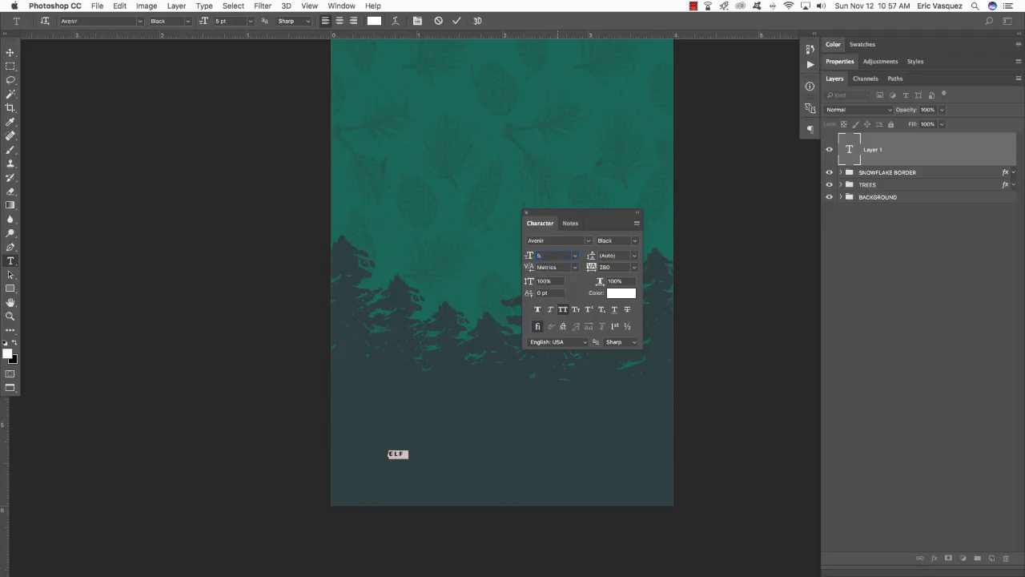
{"action": "type", "text": ".13"}
{"action": "left_click", "coordinate": [409, 455]}
{"action": "left_click", "coordinate": [10, 53]}
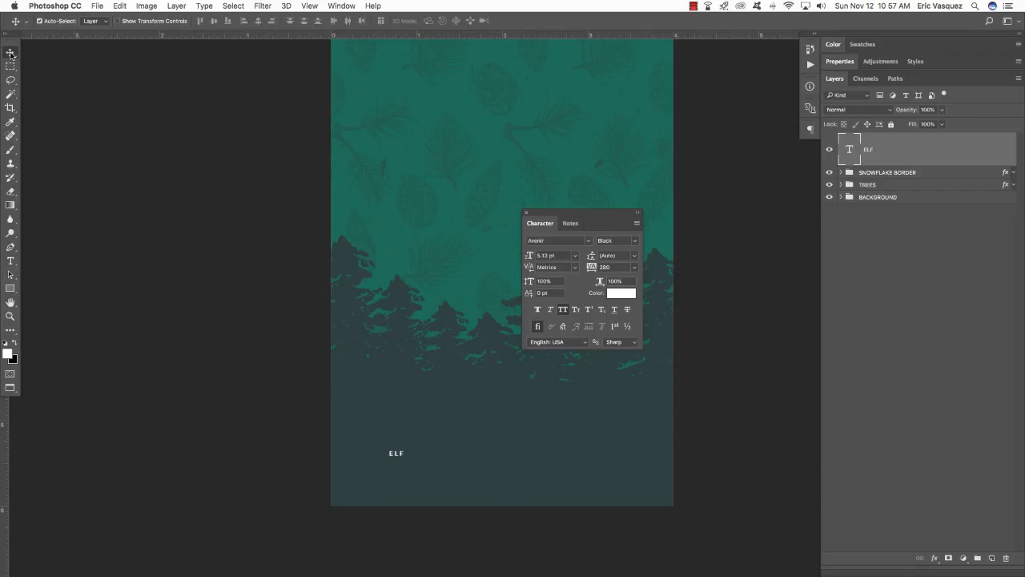
- Extend the ELF text with FACTORY, the venue's street address, and its city, state and ZIP code, separated by vertical bars
{"action": "key", "text": "super+plus"}
{"action": "key", "text": "super+plus"}
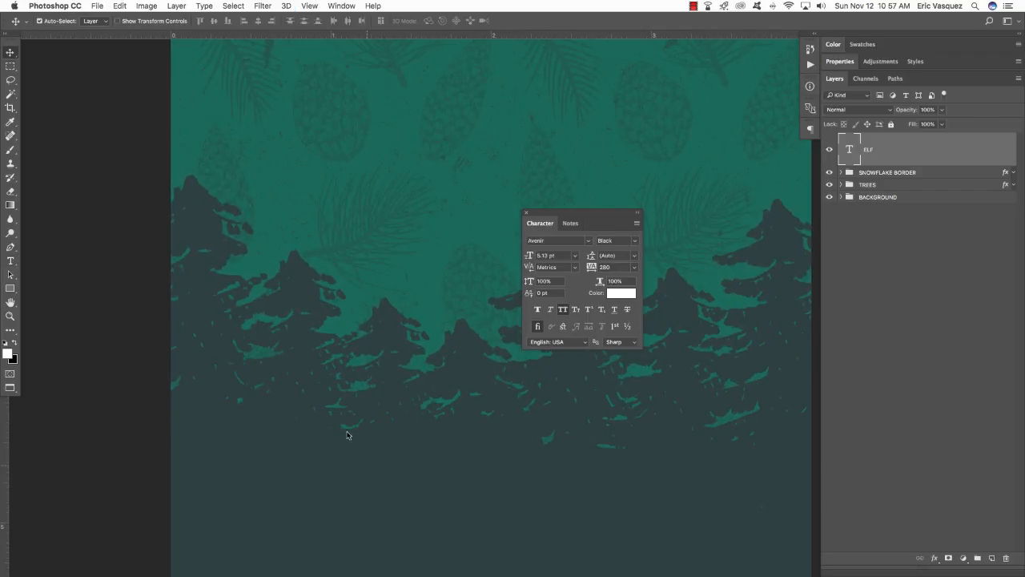
{"action": "scroll", "coordinate": [347, 432], "scroll_direction": "down", "scroll_amount": 5}
{"action": "key", "text": "t"}
{"action": "left_click", "coordinate": [265, 391]}
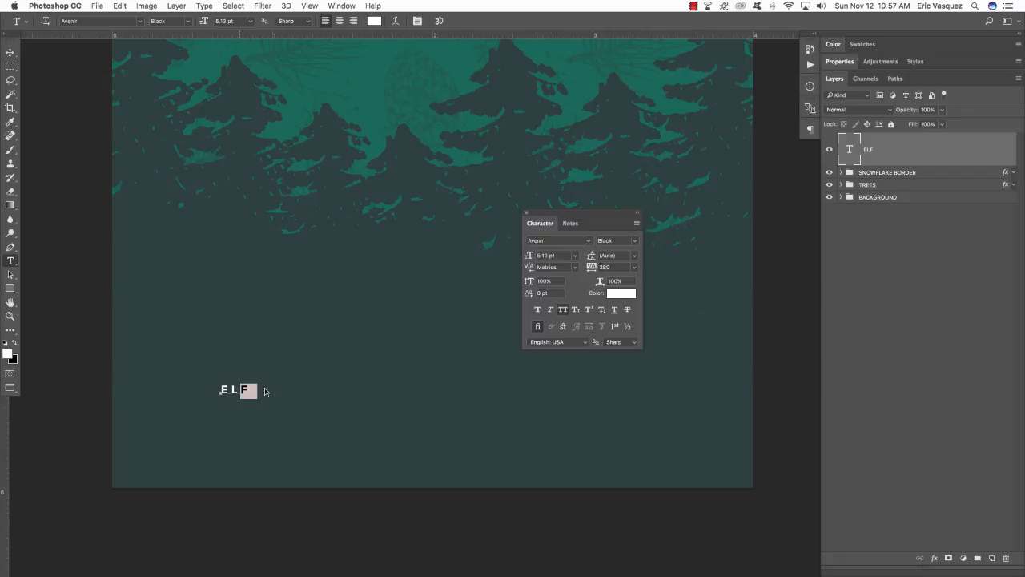
{"action": "type", "text": "FACTORY"}
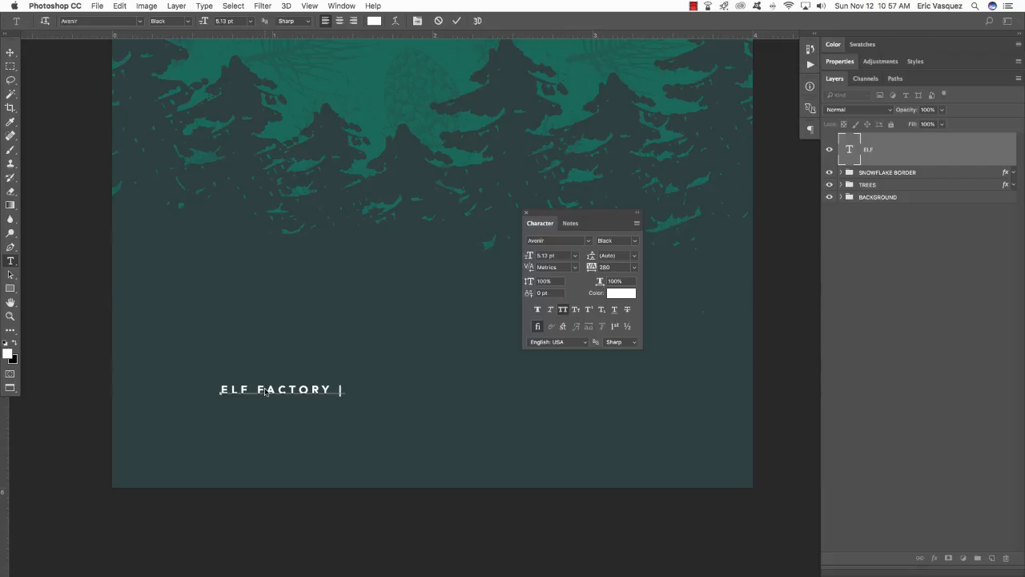
{"action": "type", "text": "| 446 NICHOL"}
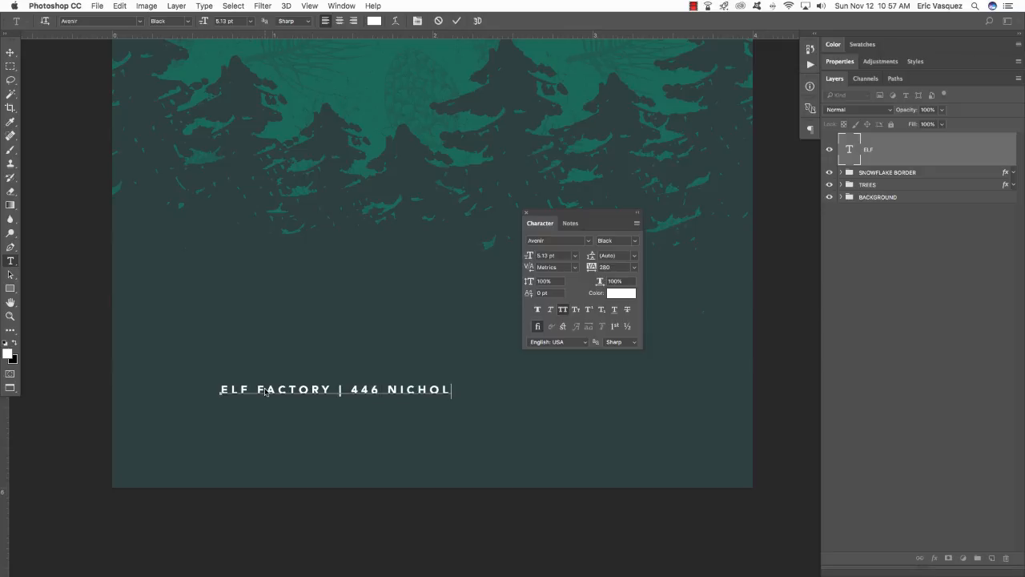
{"action": "type", "text": "AS BLVD."}
{"action": "key", "text": "BackSpace"}
{"action": "type", "text": "|"}
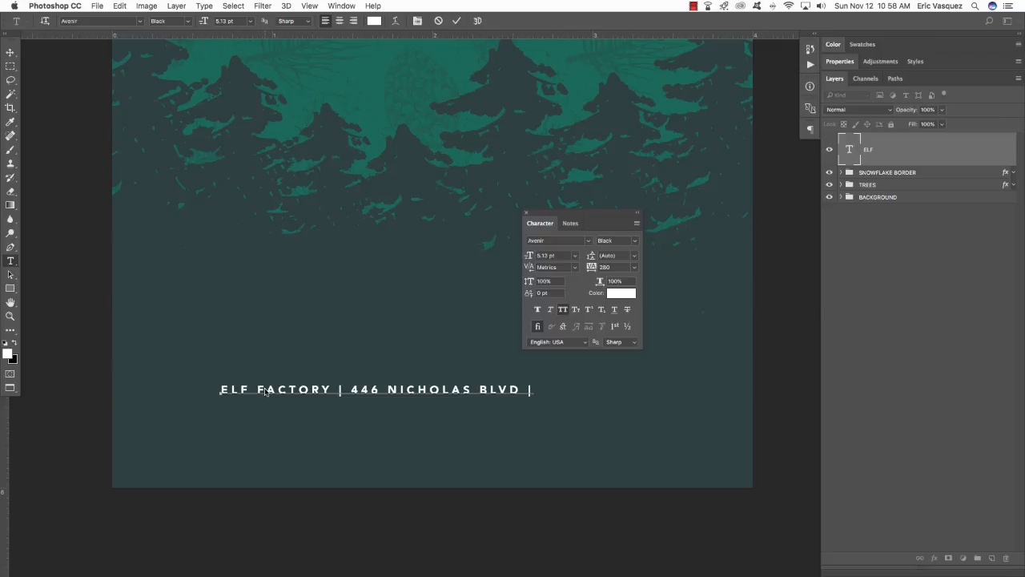
{"action": "type", "text": "NEW YORK, NY 10011"}
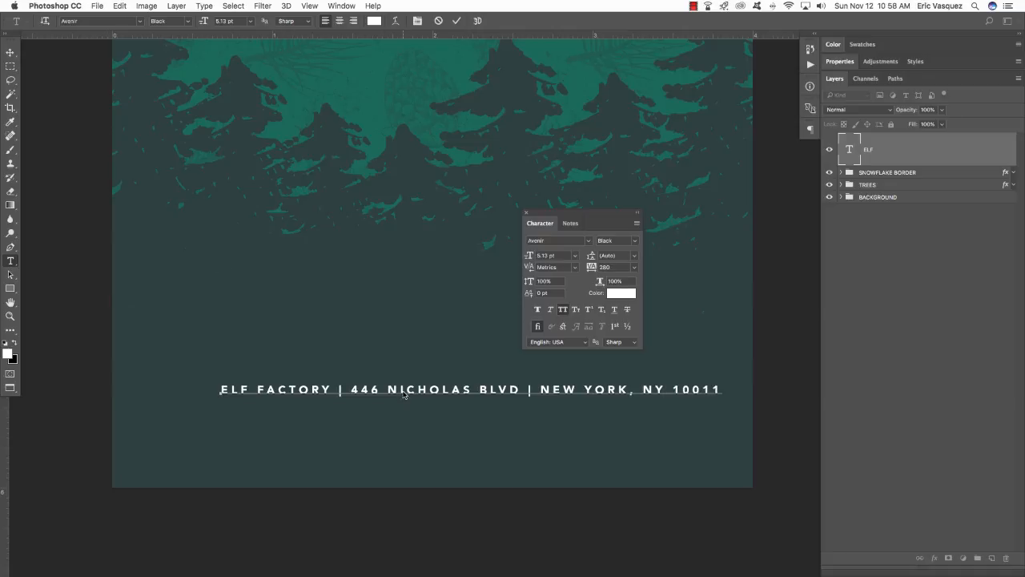
- Set the tracking of the whole address line to 260 and commit the text
{"action": "left_click_drag", "start_coordinate": [400, 392], "coordinate": [253, 391]}
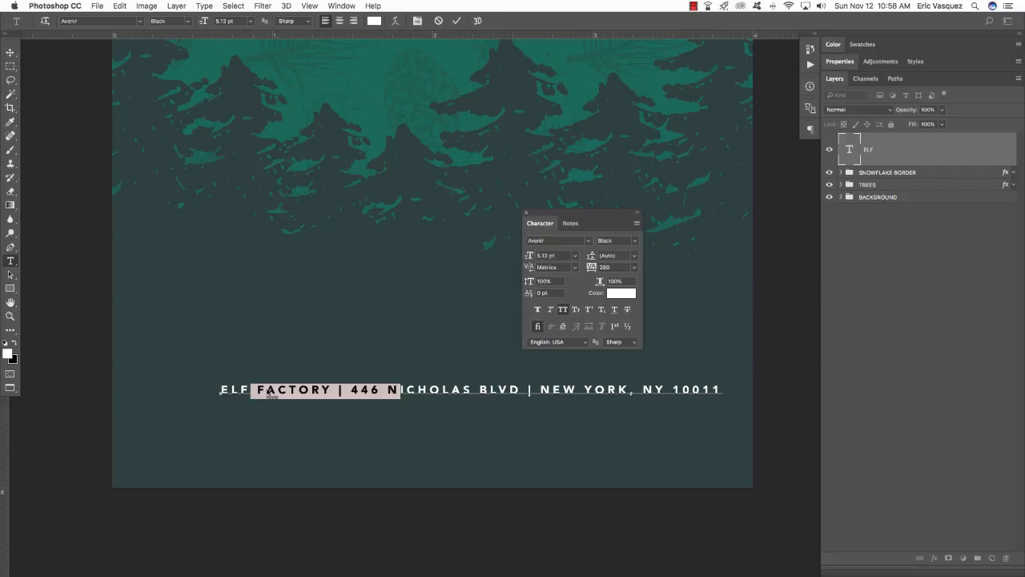
{"action": "left_click", "coordinate": [445, 393]}
{"action": "key", "text": "ctrl+a"}
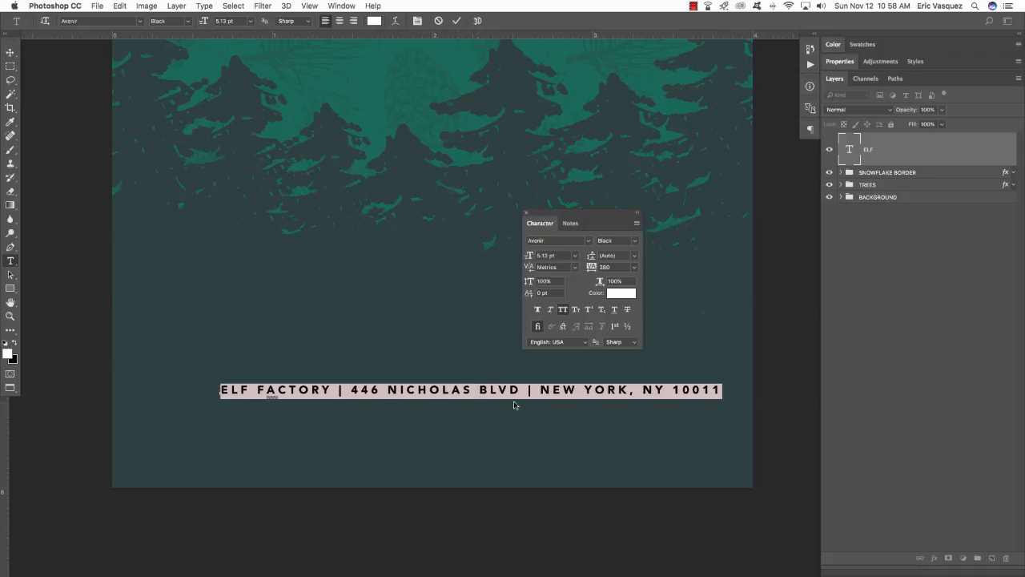
{"action": "left_click", "coordinate": [604, 267]}
{"action": "type", "text": "260"}
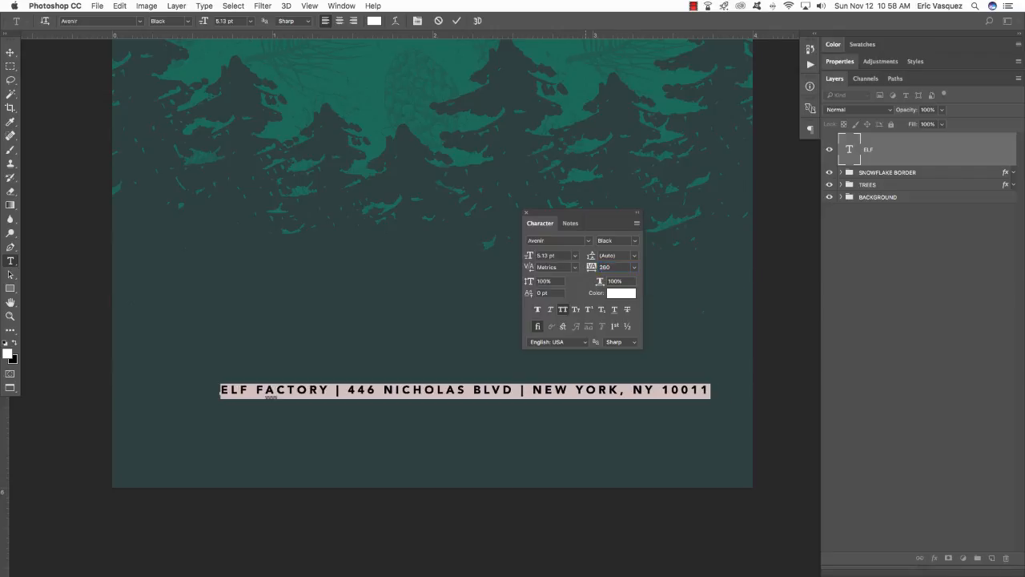
{"action": "left_click", "coordinate": [11, 54]}
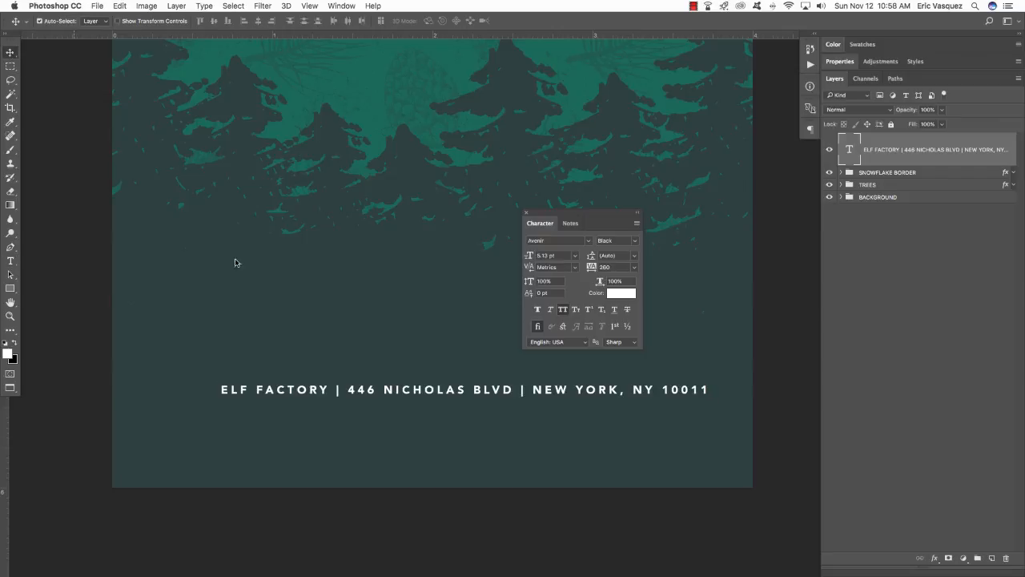
- Change the address line's text color to pale yellow #F8E7A2 and commit it
{"action": "key", "text": "t"}
{"action": "triple_click", "coordinate": [549, 392]}
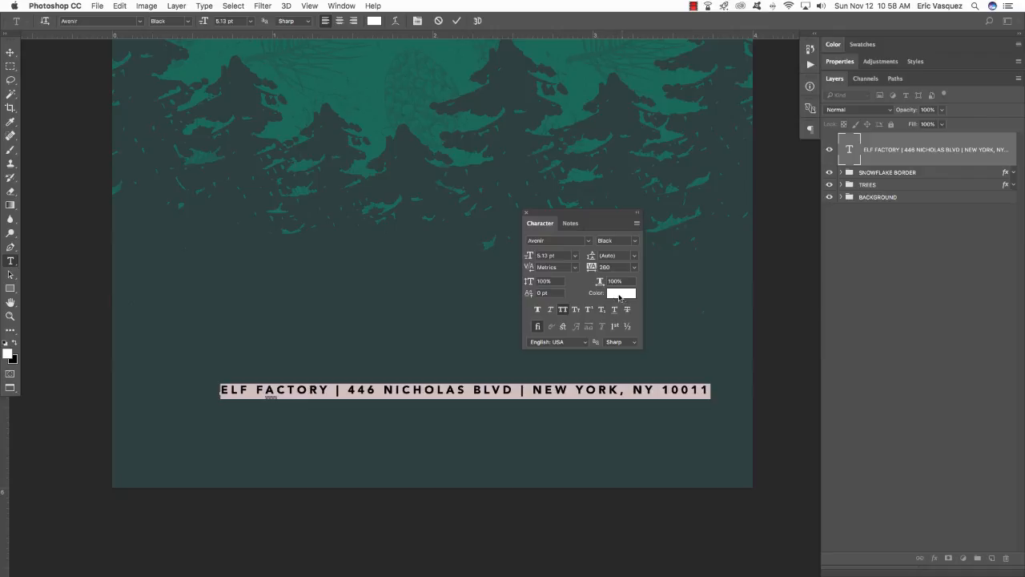
{"action": "left_click", "coordinate": [624, 293]}
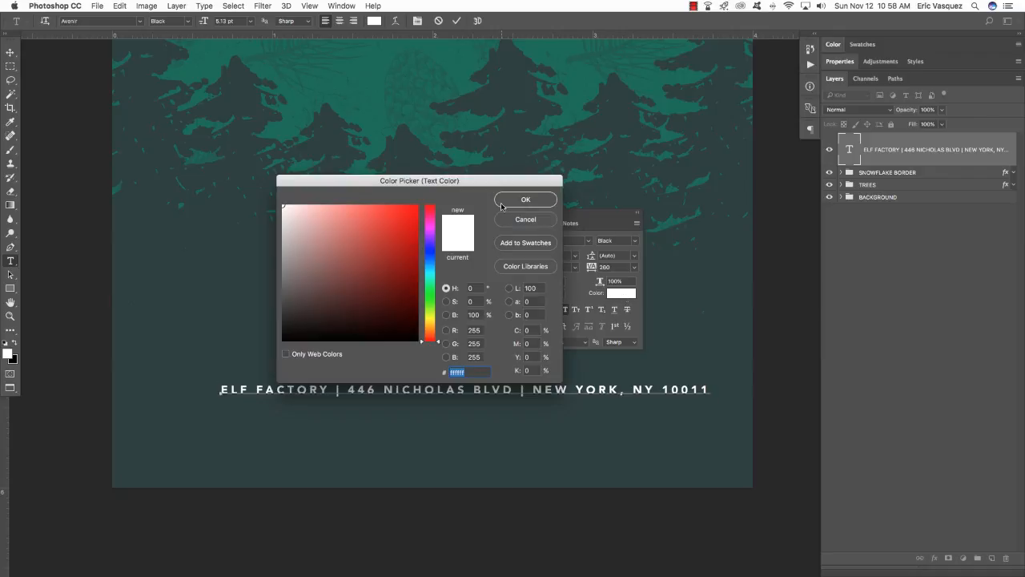
{"action": "left_click_drag", "start_coordinate": [501, 186], "coordinate": [495, 147]}
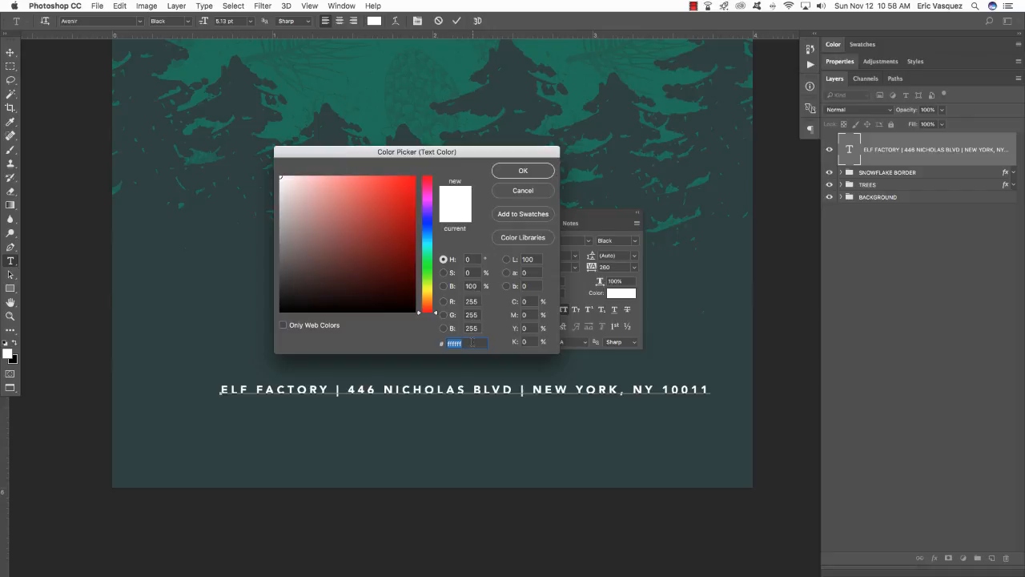
{"action": "type", "text": "00F8E7"}
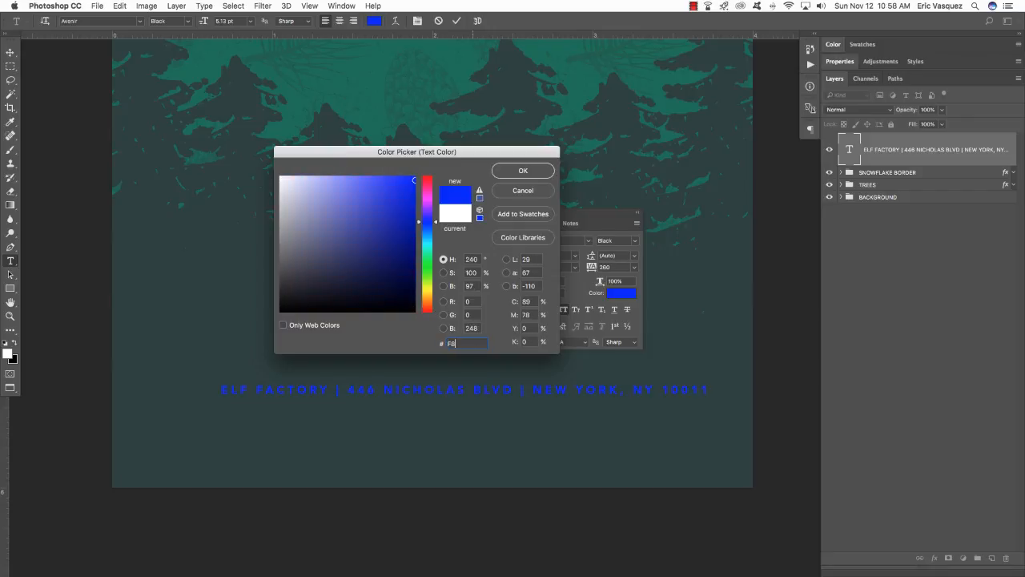
{"action": "type", "text": "A2"}
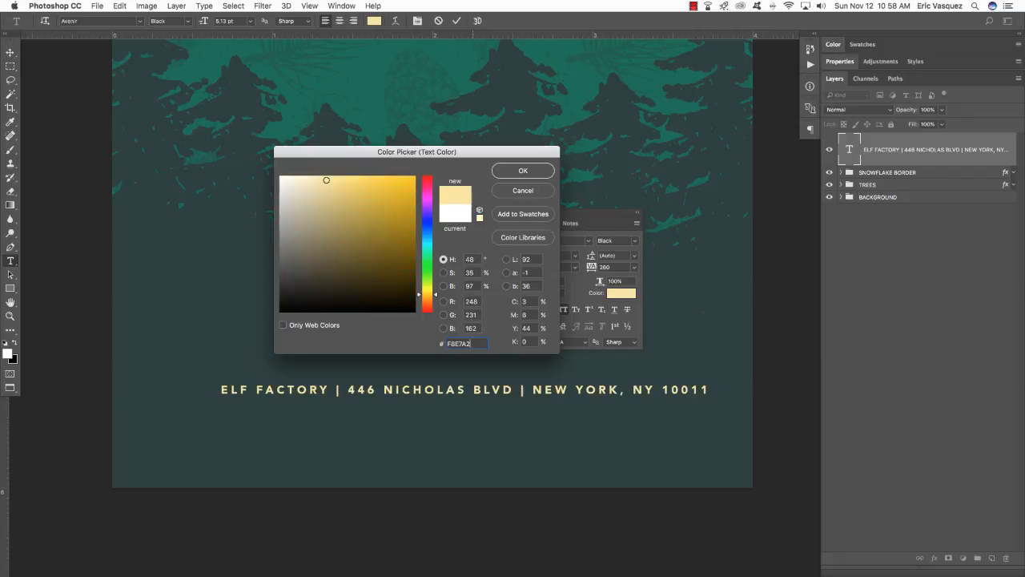
{"action": "left_click", "coordinate": [518, 172]}
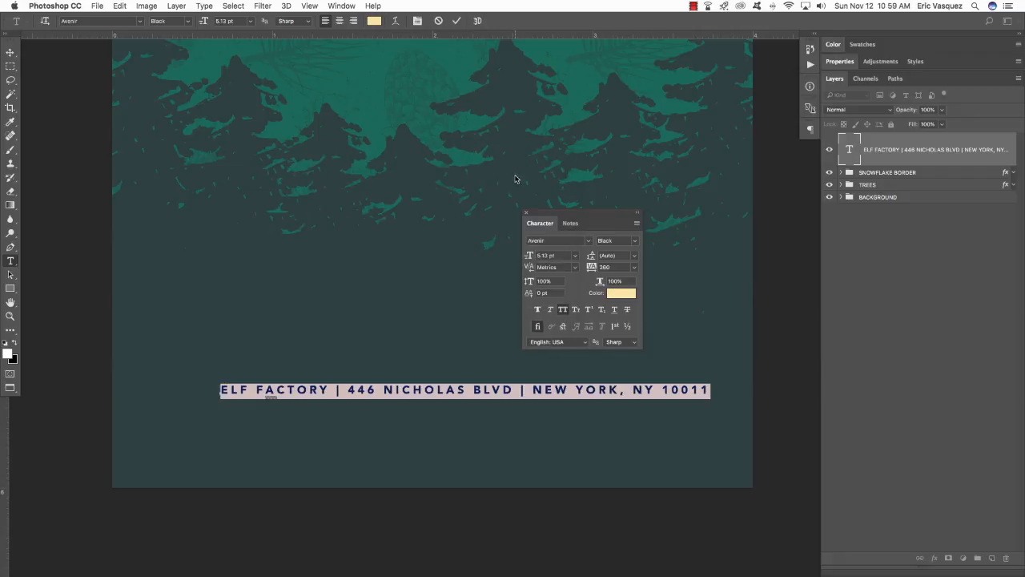
{"action": "left_click", "coordinate": [10, 52]}
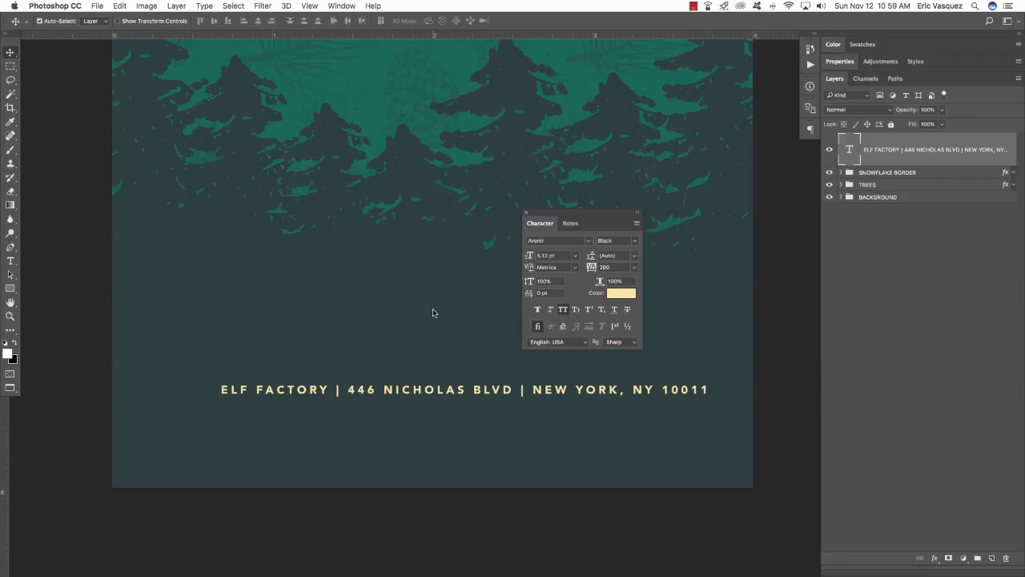
- Nudge the address line left and down so it sits roughly centered just above the flyer's bottom edge
{"action": "key", "text": "shift+Left"}
{"action": "key", "text": "shift+Left"}
{"action": "key", "text": "shift+Left"}
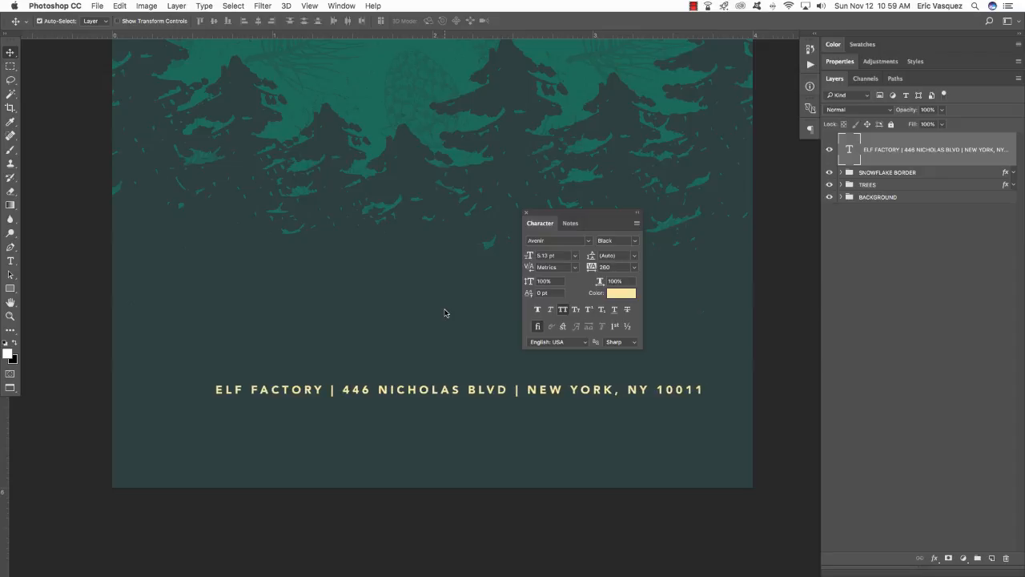
{"action": "key", "text": "shift+Down"}
{"action": "key", "text": "shift+Down"}
{"action": "key", "text": "shift+Down"}
{"action": "key", "text": "shift+Down"}
{"action": "key", "text": "shift+Down"}
{"action": "key", "text": "shift+Down"}
{"action": "key", "text": "shift+Down"}
{"action": "key", "text": "shift+Down"}
{"action": "key", "text": "shift+Down"}
{"action": "key", "text": "shift+Down"}
{"action": "key", "text": "shift+Down"}
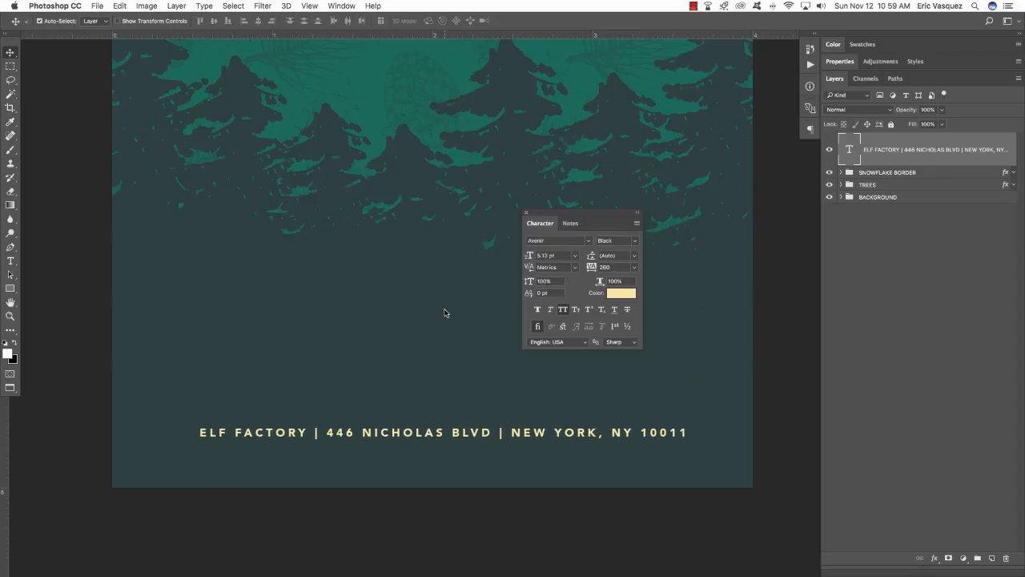
{"action": "key", "text": "Left"}
{"action": "key", "text": "Left"}
{"action": "key", "text": "Left"}
{"action": "key", "text": "Left"}
{"action": "key", "text": "Left"}
{"action": "key", "text": "Left"}
{"action": "key", "text": "Left"}
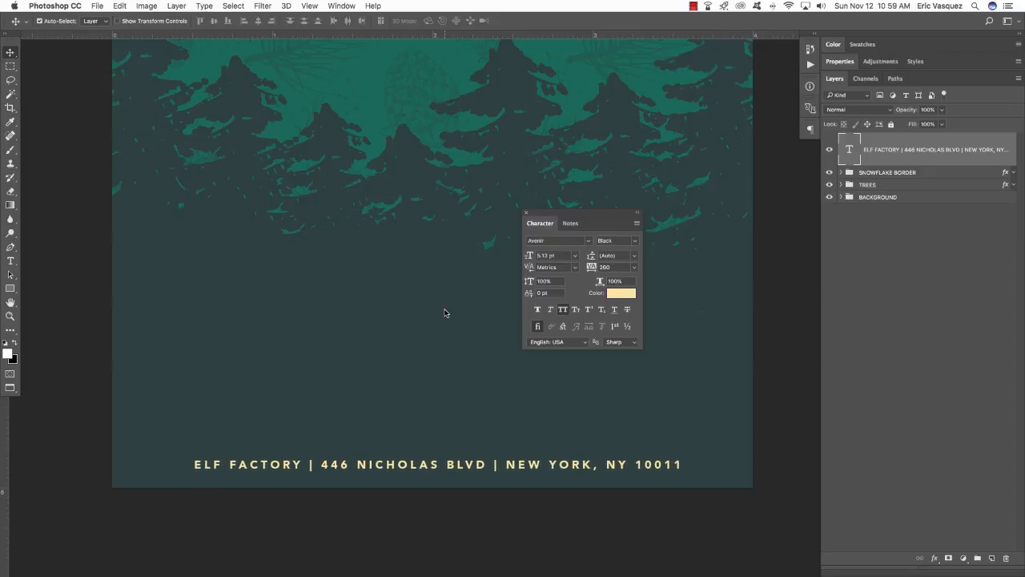
{"action": "key", "text": "Up"}
{"action": "key", "text": "Up"}
{"action": "key", "text": "Up"}
{"action": "key", "text": "Up"}
{"action": "key", "text": "Up"}
{"action": "key", "text": "Up"}
{"action": "key", "text": "Up"}
{"action": "key", "text": "Up"}
{"action": "key", "text": "Up"}
{"action": "key", "text": "Up"}
{"action": "key", "text": "Up"}
{"action": "key", "text": "Up"}
{"action": "key", "text": "Up"}
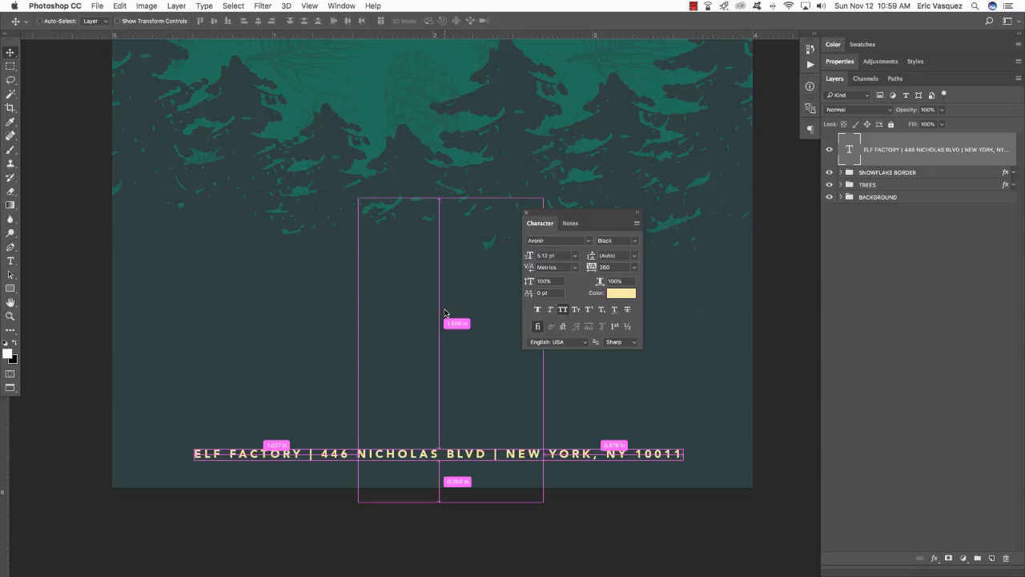
- Switch to Finder and open snowflake 6.png from the Lara's Wonderland folder in Photoshop
{"action": "key", "text": "super+Tab"}
{"action": "left_click", "coordinate": [334, 207]}
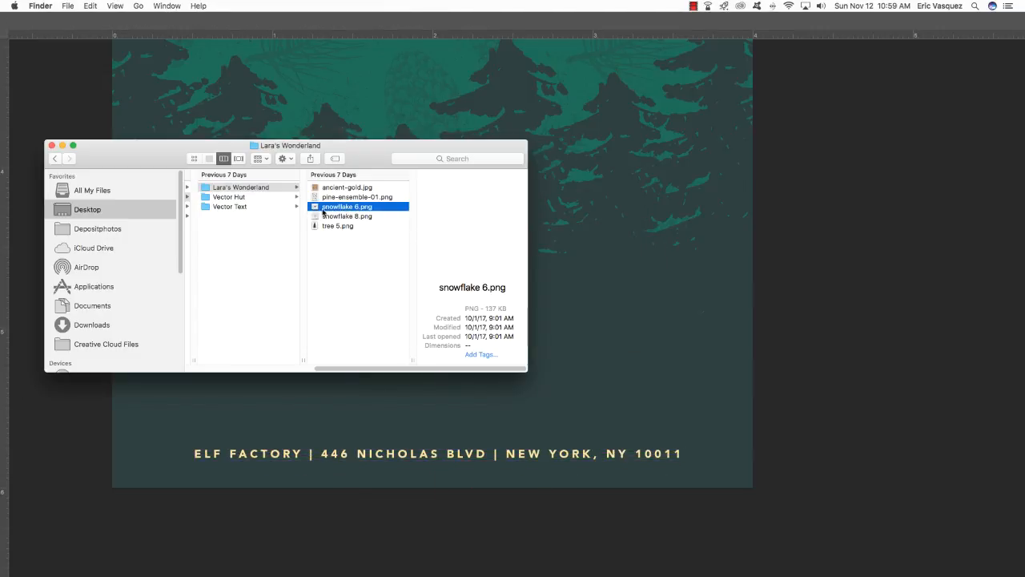
{"action": "left_click", "coordinate": [353, 274]}
{"action": "left_click_drag", "start_coordinate": [358, 206], "coordinate": [737, 548]}
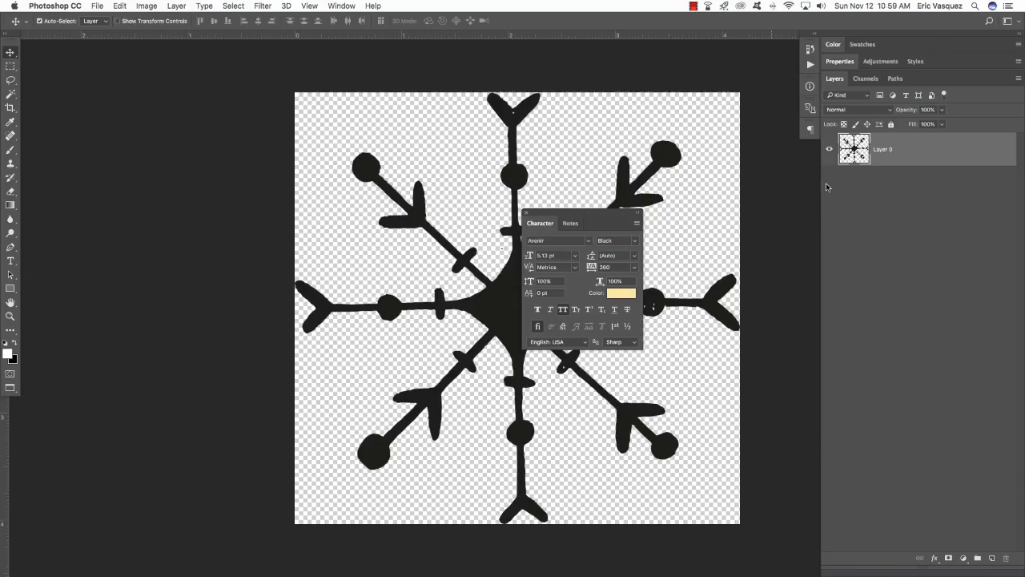
- Rename the opened snowflake image's layer to snowflake 6.png
{"action": "double_click", "coordinate": [883, 151]}
{"action": "type", "text": "snowflake 6.png"}
{"action": "key", "text": "Return"}
- Close the Character panel and copy the snowflake 6.png layer into the christmas-party-flyer.psd document
{"action": "left_click", "coordinate": [526, 213]}
{"action": "key", "text": "f"}
{"action": "key", "text": "f"}
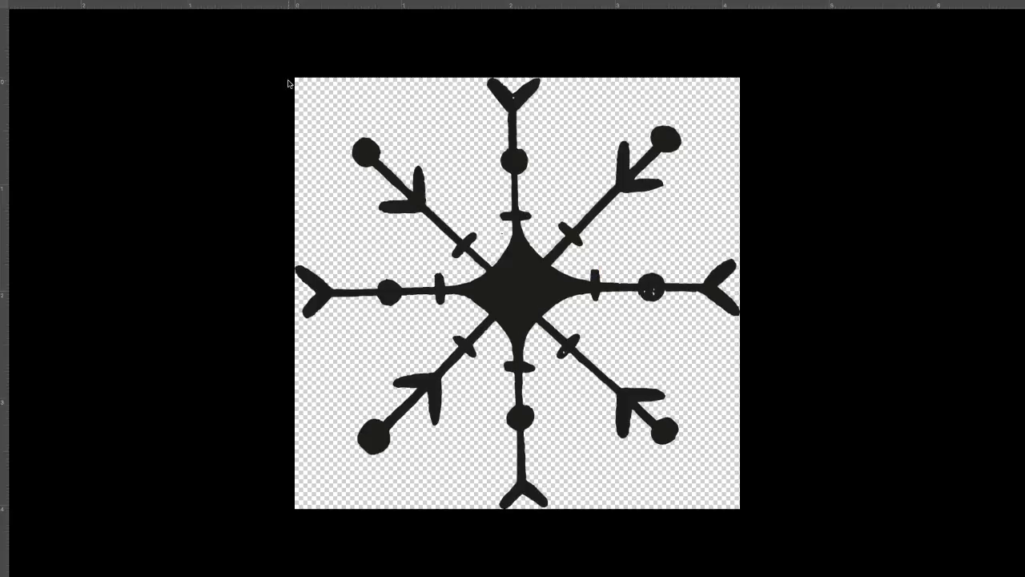
{"action": "left_click_drag", "start_coordinate": [423, 51], "coordinate": [781, 389]}
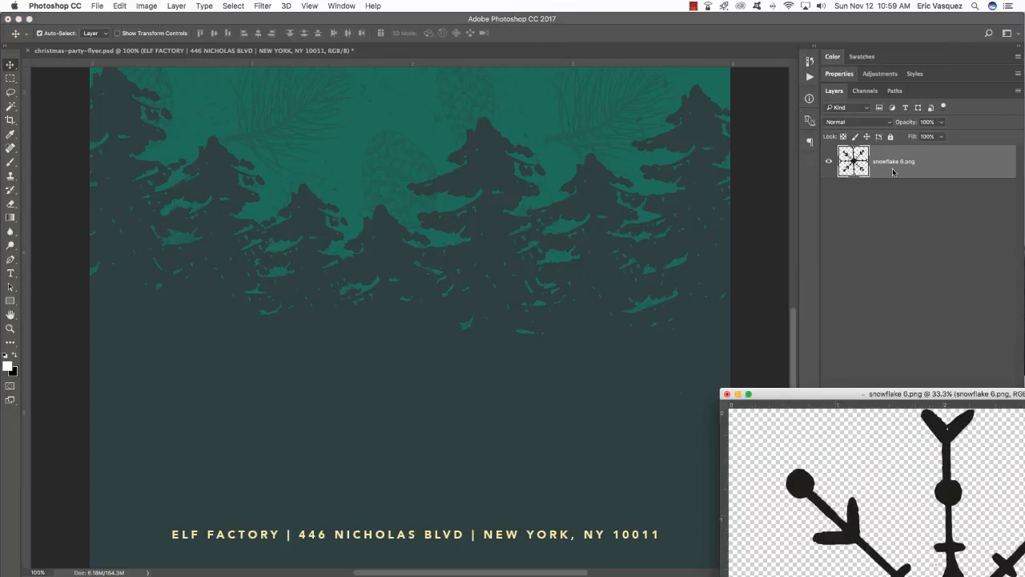
{"action": "left_click_drag", "start_coordinate": [921, 162], "coordinate": [532, 392]}
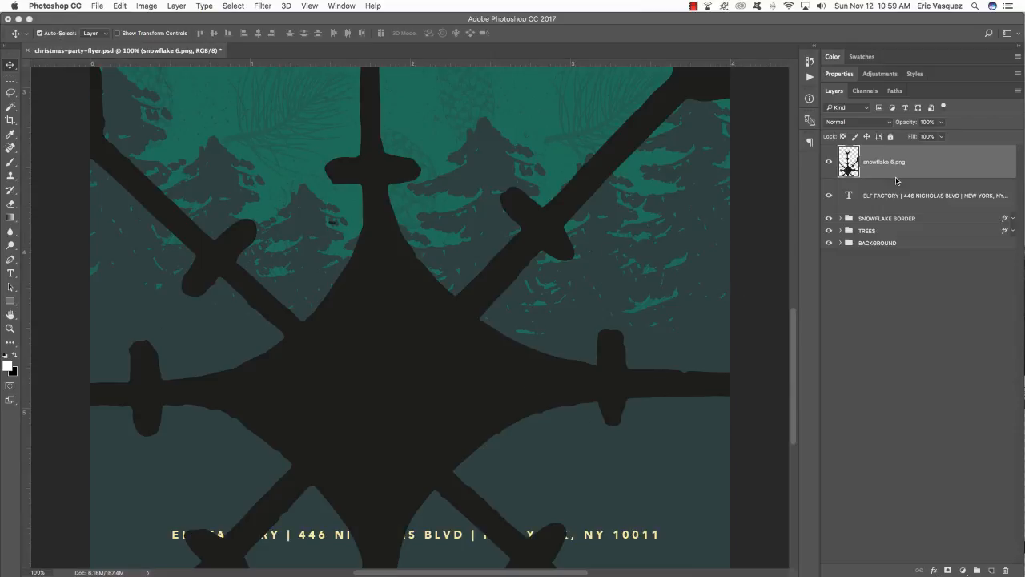
- Convert the snowflake 6.png layer in the flyer to a smart object
{"action": "right_click", "coordinate": [968, 162]}
{"action": "left_click", "coordinate": [872, 255]}
{"action": "right_click", "coordinate": [936, 171]}
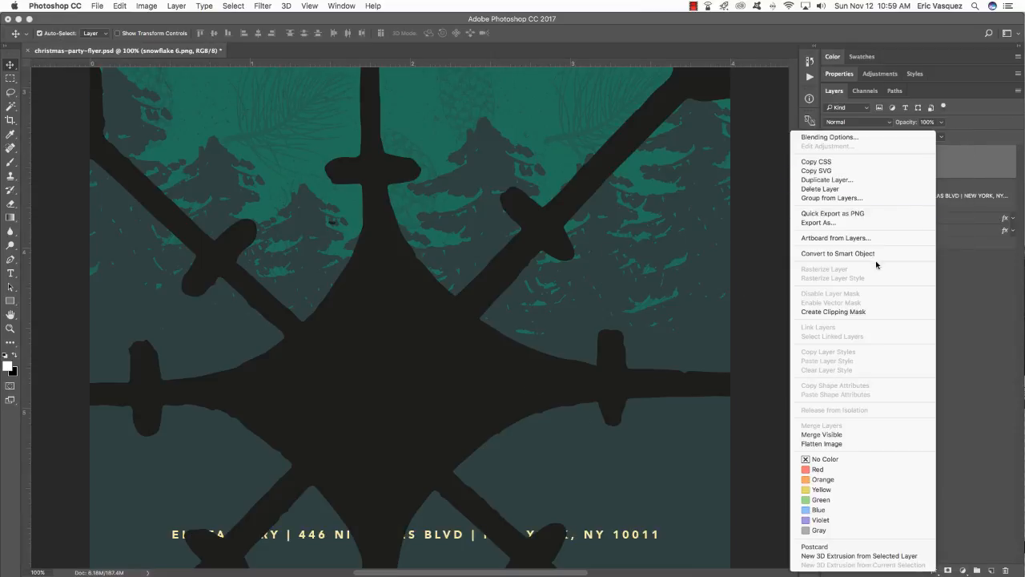
{"action": "left_click", "coordinate": [873, 256]}
- Scale the oversized snowflake down around its center to about half an inch wide
{"action": "key", "text": "super+t"}
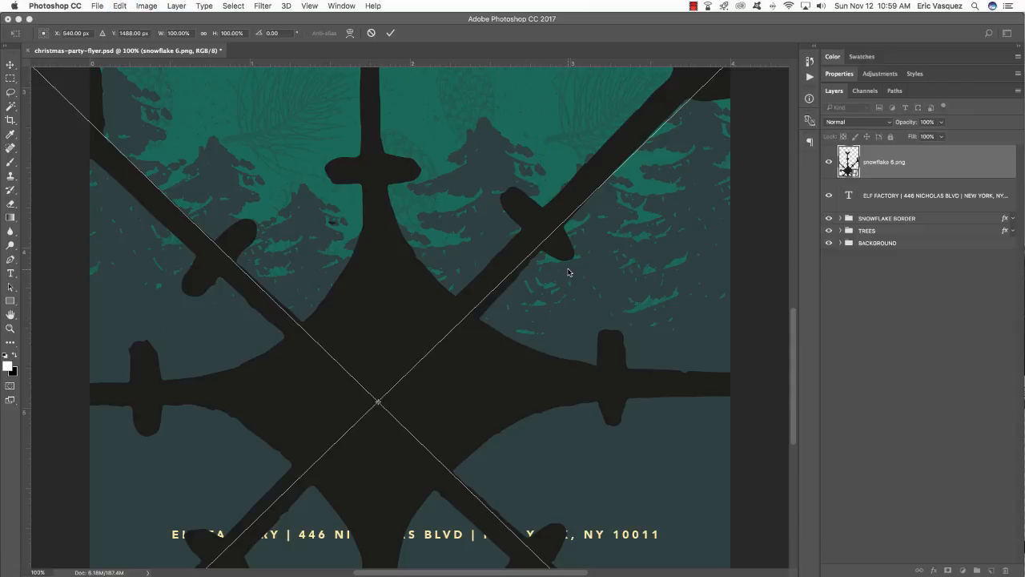
{"action": "key", "text": "super+0"}
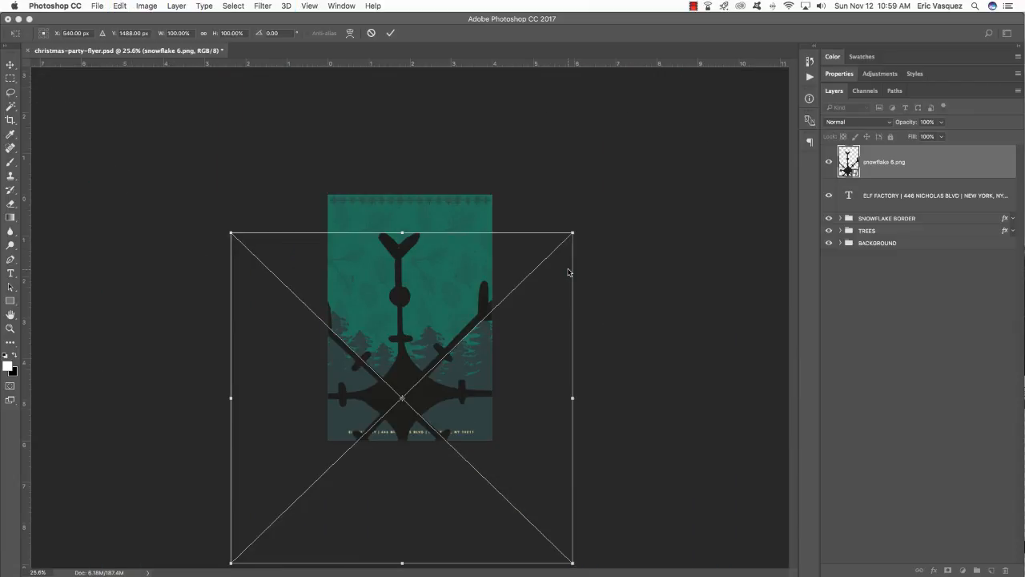
{"action": "left_click_drag", "start_coordinate": [574, 235], "coordinate": [415, 394]}
{"action": "key", "text": "Return"}
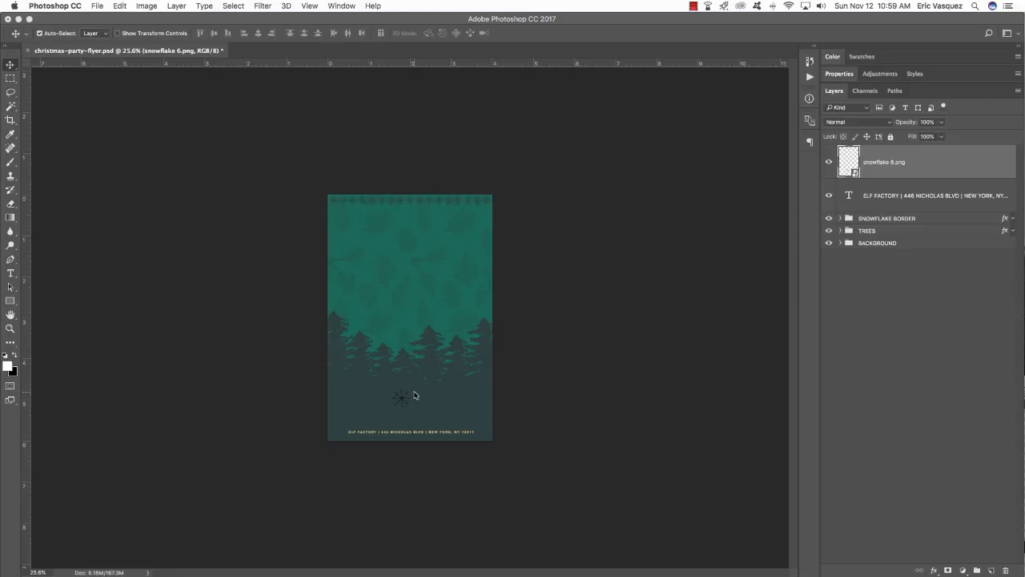
- Shrink the snowflake to about the address text's height and place it just before ELF at the start of the line
{"action": "key", "text": "super+plus"}
{"action": "key", "text": "super+plus"}
{"action": "key", "text": "super+plus"}
{"action": "key", "text": "super+plus"}
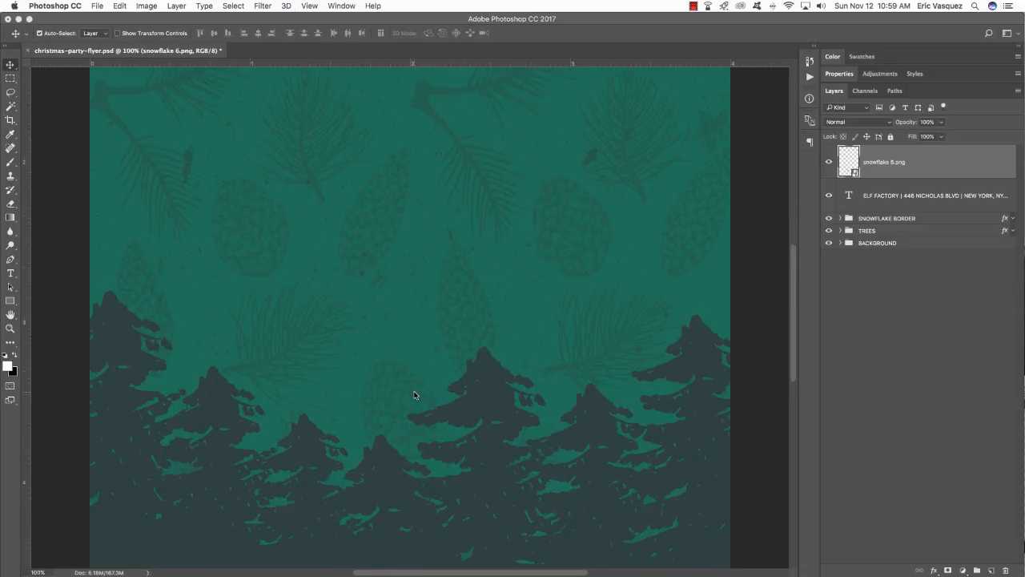
{"action": "left_click_drag", "start_coordinate": [350, 435], "coordinate": [519, 99]}
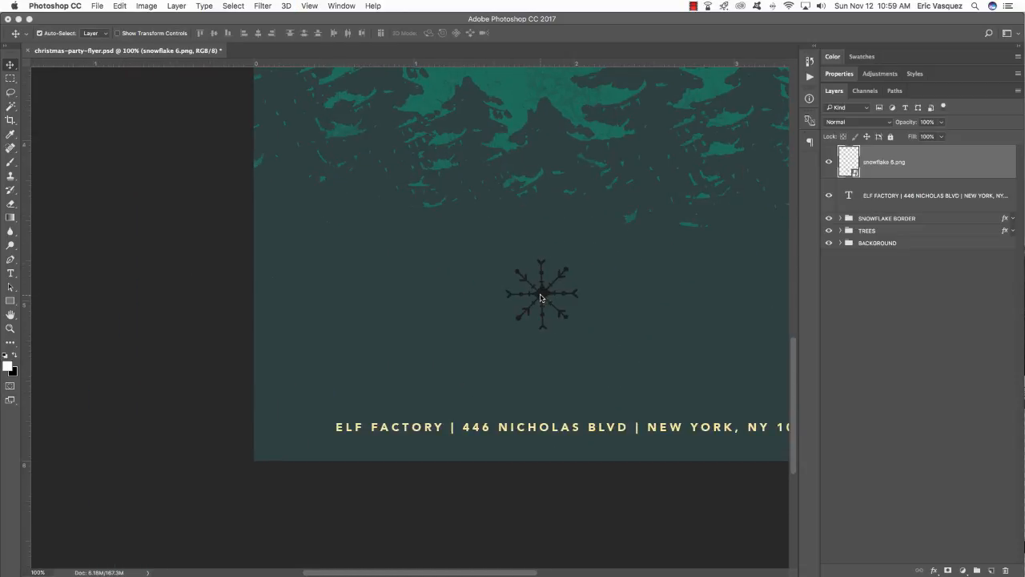
{"action": "key", "text": "super+t"}
{"action": "left_click_drag", "start_coordinate": [559, 293], "coordinate": [314, 431]}
{"action": "key", "text": "Return"}
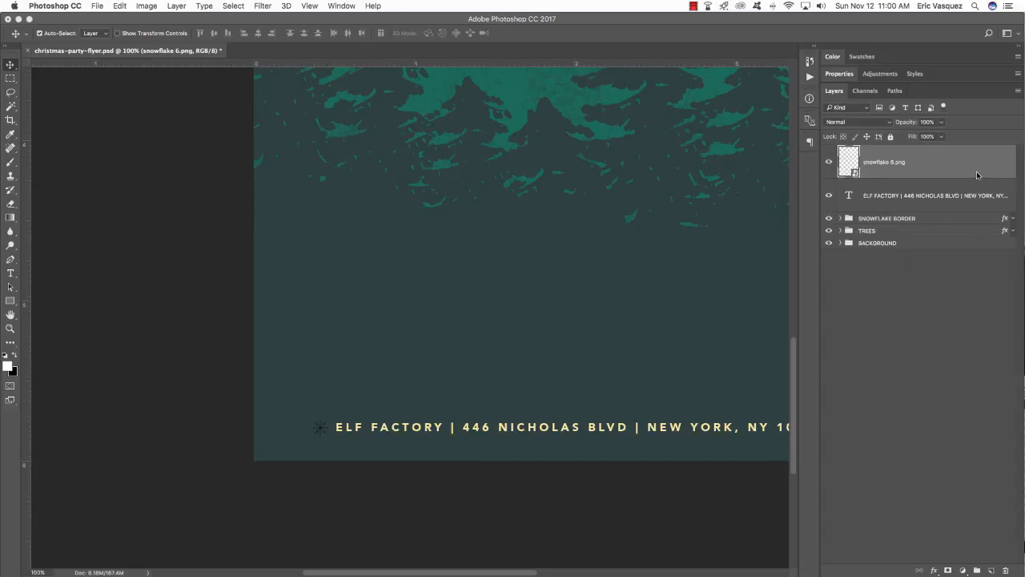
- Add a Color Overlay in green #179975 to the small snowflake layer
{"action": "double_click", "coordinate": [999, 163]}
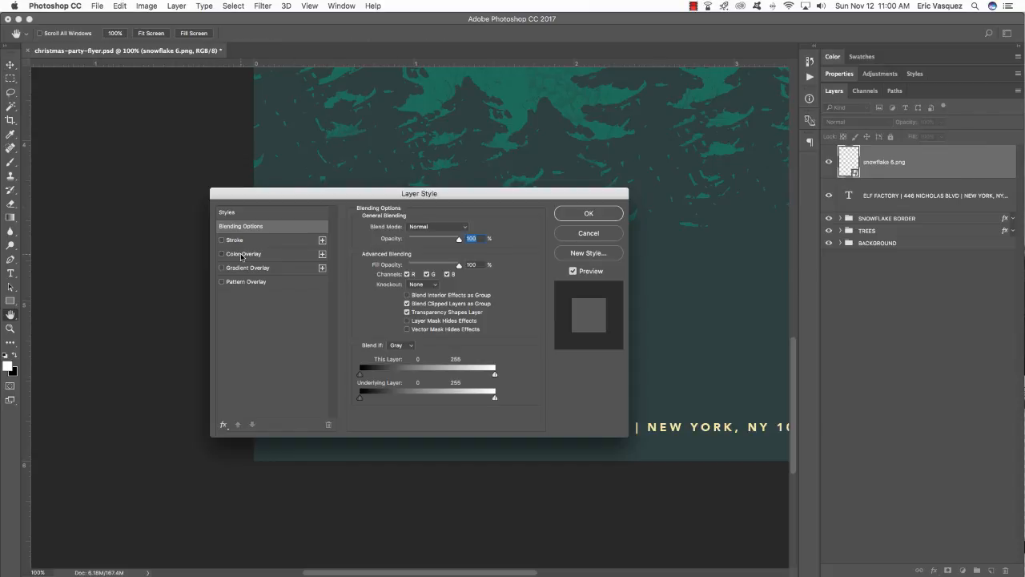
{"action": "left_click", "coordinate": [241, 255]}
{"action": "left_click_drag", "start_coordinate": [303, 195], "coordinate": [266, 126]}
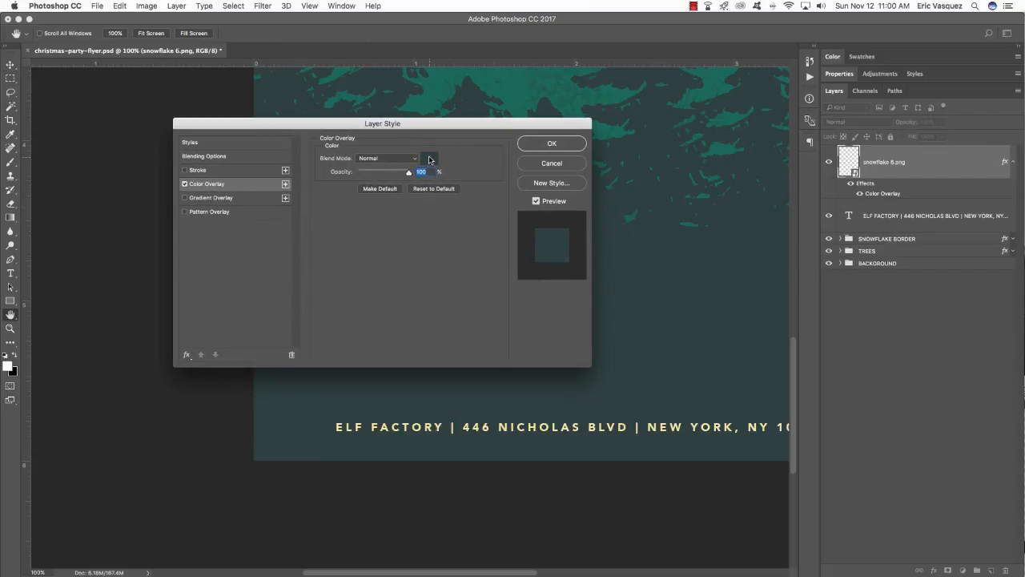
{"action": "left_click", "coordinate": [430, 160]}
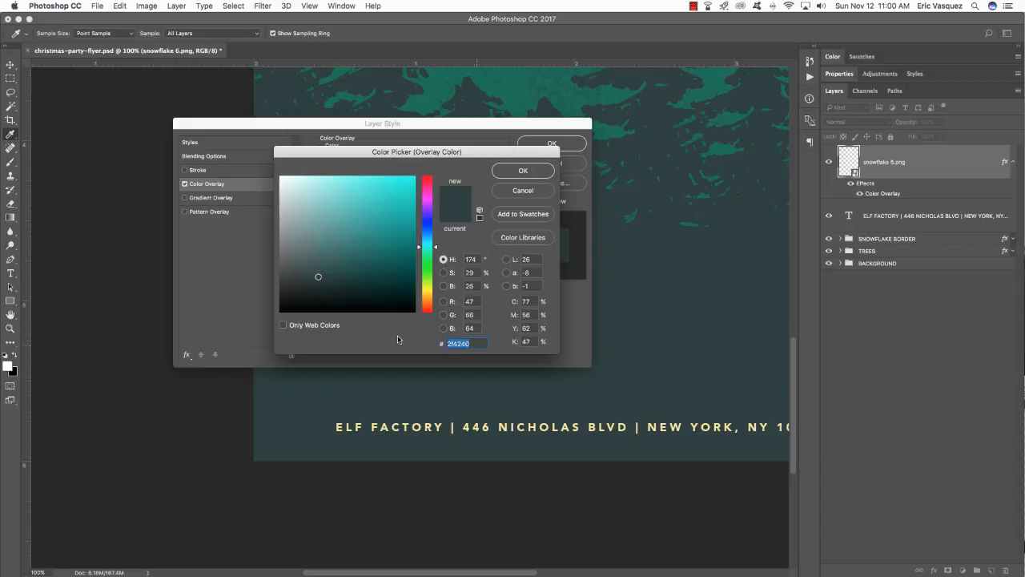
{"action": "type", "text": "1"}
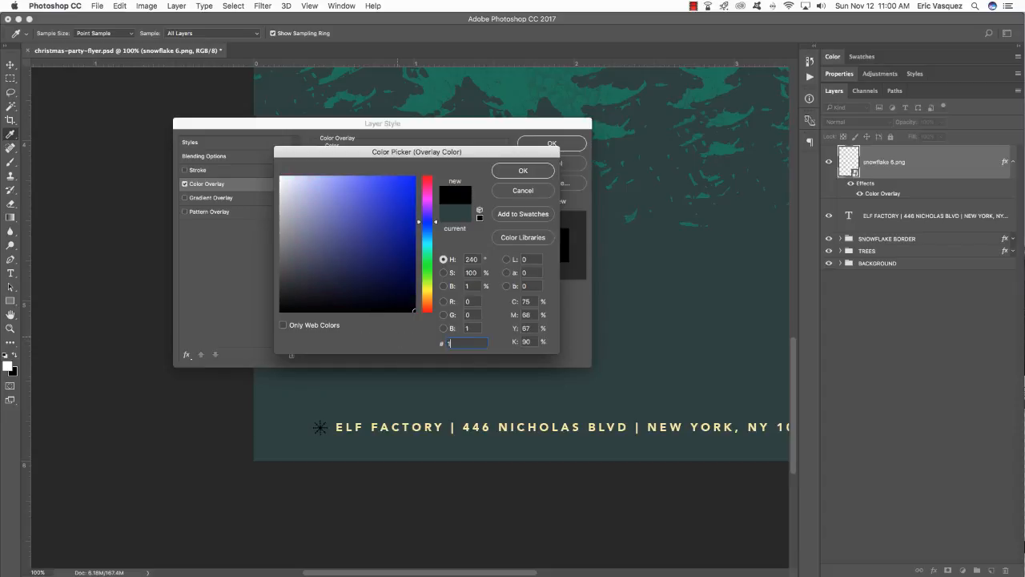
{"action": "type", "text": "79975"}
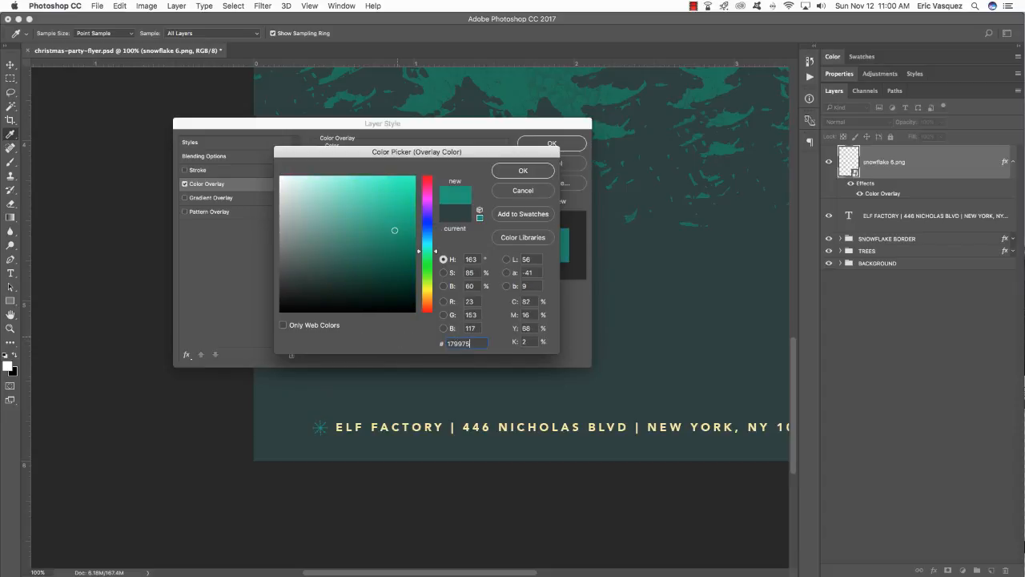
{"action": "key", "text": "Return"}
{"action": "key", "text": "Return"}
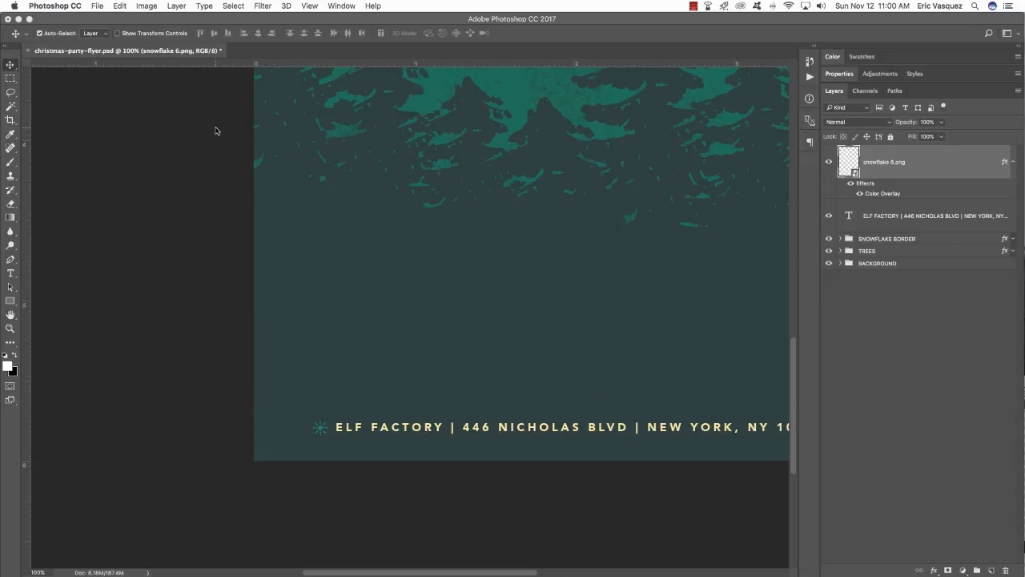
- Duplicate the green snowflake and move the copy horizontally to just past the ZIP code at the end of the address line
{"action": "key", "text": "super+j"}
{"action": "key", "text": "shift+Right"}
{"action": "key", "text": "shift+Right"}
{"action": "key", "text": "shift+Right"}
{"action": "key", "text": "shift+Right"}
{"action": "key", "text": "shift+Right"}
{"action": "key", "text": "shift+Right"}
{"action": "key", "text": "shift+Right"}
{"action": "key", "text": "shift+Right"}
{"action": "key", "text": "shift+Right"}
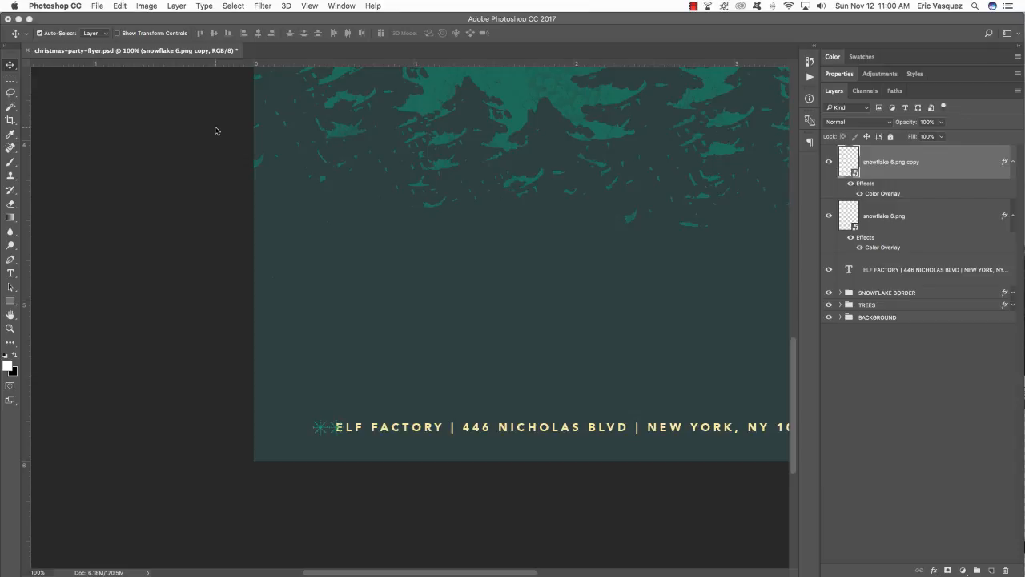
{"action": "key", "text": "shift+Right"}
{"action": "key", "text": "shift+Right"}
{"action": "key", "text": "shift+Right"}
{"action": "key", "text": "shift+Right"}
{"action": "key", "text": "shift+Right"}
{"action": "key", "text": "shift+Right"}
{"action": "key", "text": "shift+Right"}
{"action": "key", "text": "shift+Right"}
{"action": "key", "text": "shift+Right"}
{"action": "key", "text": "shift+Right"}
{"action": "key", "text": "shift+Right"}
{"action": "key", "text": "shift+Right"}
{"action": "key", "text": "shift+Right"}
{"action": "key", "text": "shift+Right"}
{"action": "key", "text": "shift+Right"}
{"action": "key", "text": "shift+Right"}
{"action": "key", "text": "shift+Right"}
{"action": "key", "text": "shift+Right"}
{"action": "key", "text": "shift+Right"}
{"action": "key", "text": "shift+Right"}
{"action": "key", "text": "shift+Right"}
{"action": "key", "text": "shift+Right"}
{"action": "key", "text": "shift+Right"}
{"action": "key", "text": "shift+Right"}
{"action": "key", "text": "shift+Right"}
{"action": "key", "text": "shift+Right"}
{"action": "key", "text": "shift+Right"}
{"action": "key", "text": "shift+Right"}
{"action": "key", "text": "shift+Right"}
{"action": "key", "text": "shift+Right"}
{"action": "key", "text": "shift+Right"}
{"action": "key", "text": "shift+Right"}
{"action": "key", "text": "shift+Right"}
{"action": "key", "text": "shift+Right"}
{"action": "key", "text": "shift+Right"}
{"action": "key", "text": "shift+Right"}
{"action": "key", "text": "shift+Right"}
{"action": "key", "text": "shift+Right"}
{"action": "key", "text": "shift+Right"}
{"action": "key", "text": "shift+Right"}
{"action": "key", "text": "shift+Right"}
{"action": "key", "text": "shift+Right"}
{"action": "key", "text": "shift+Right"}
{"action": "key", "text": "shift+Right"}
{"action": "key", "text": "shift+Right"}
{"action": "key", "text": "shift+Right"}
{"action": "key", "text": "shift+Right"}
{"action": "key", "text": "shift+Right"}
{"action": "key", "text": "shift+Right"}
{"action": "key", "text": "shift+Right"}
{"action": "left_click_drag", "start_coordinate": [656, 317], "coordinate": [453, 313]}
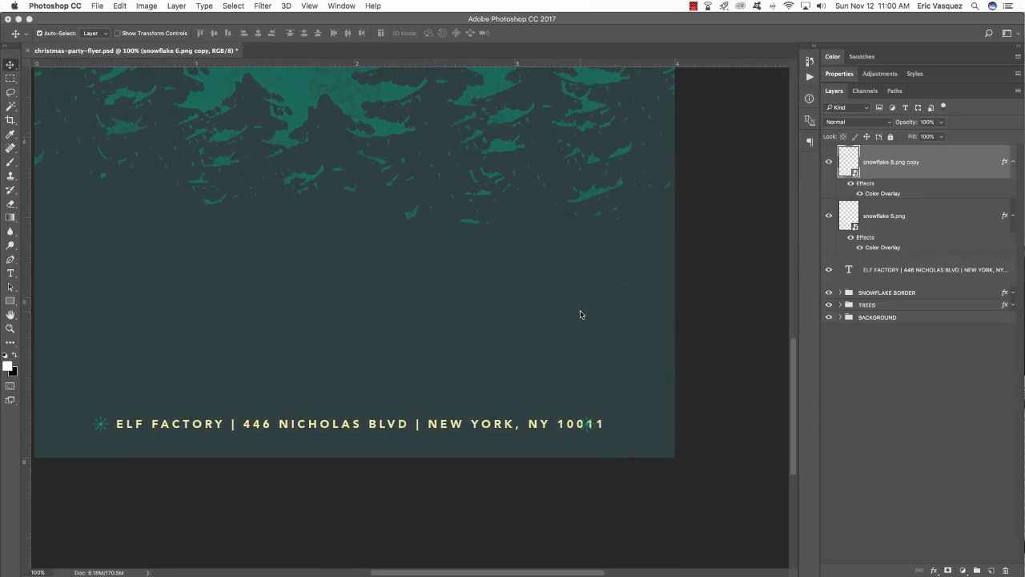
{"action": "key", "text": "shift+Right"}
{"action": "key", "text": "shift+Right"}
{"action": "key", "text": "shift+Right"}
- Collapse both snowflakes' effects lists, group the two snowflakes with the address text, and name the group ADDRESS
{"action": "left_click", "coordinate": [1013, 161]}
{"action": "left_click", "coordinate": [1013, 194]}
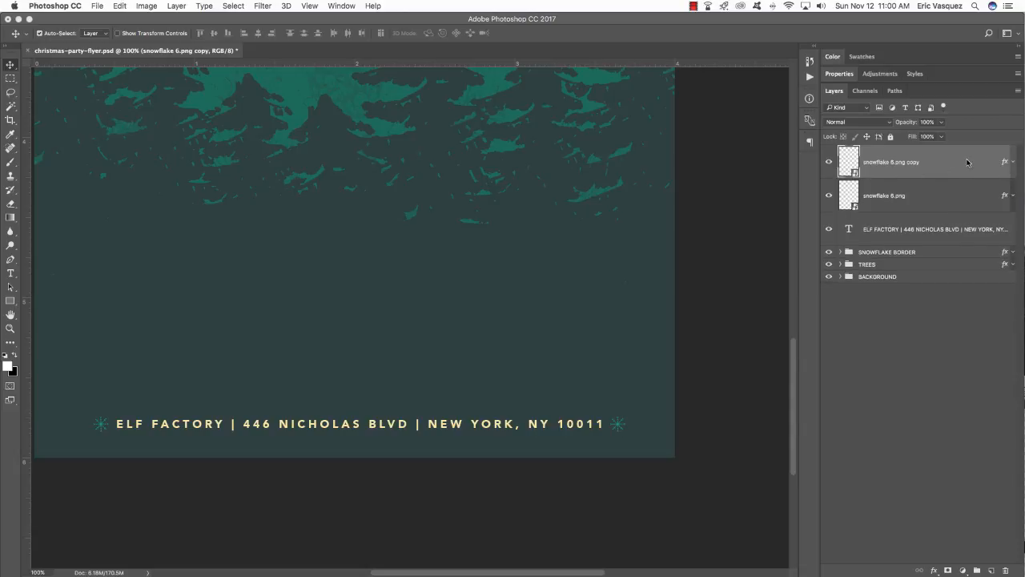
{"action": "left_click", "coordinate": [921, 228], "text": "shift"}
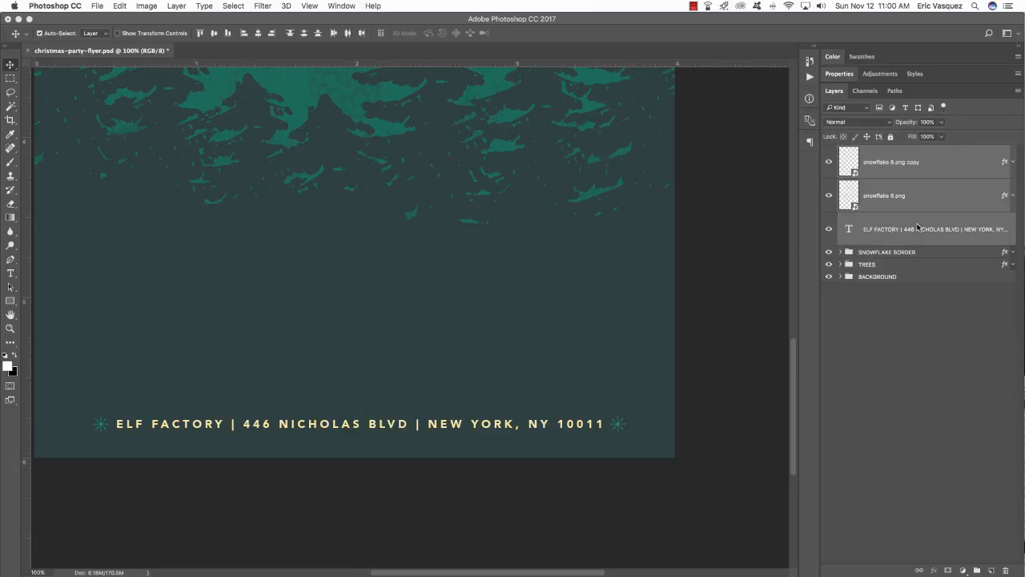
{"action": "key", "text": "super+g"}
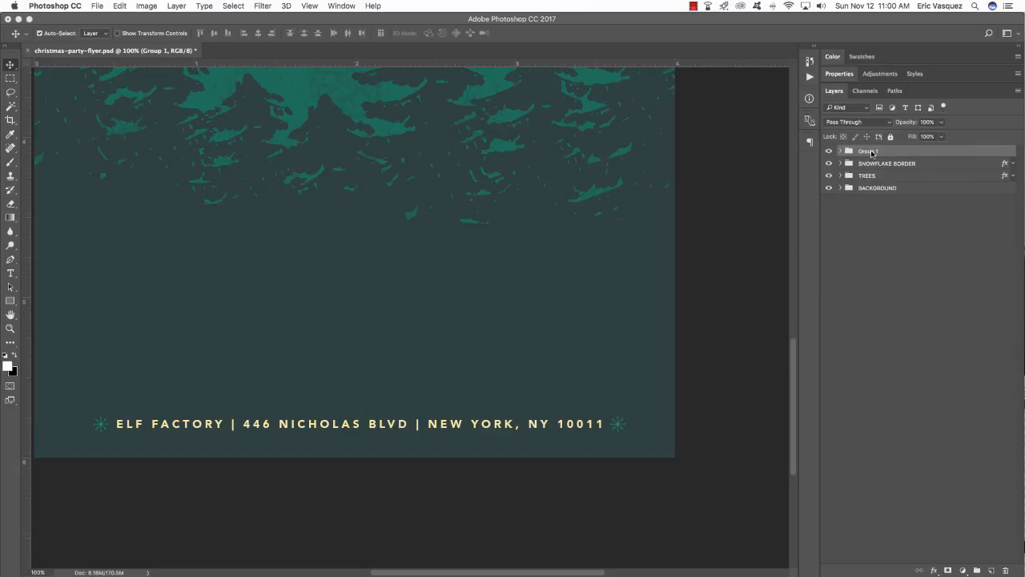
{"action": "double_click", "coordinate": [870, 151]}
{"action": "type", "text": "ADDRESS"}
{"action": "key", "text": "Return"}
- Nudge the ADDRESS group slightly left and up to fine-tune its placement, and save the flyer
{"action": "key", "text": "super"}
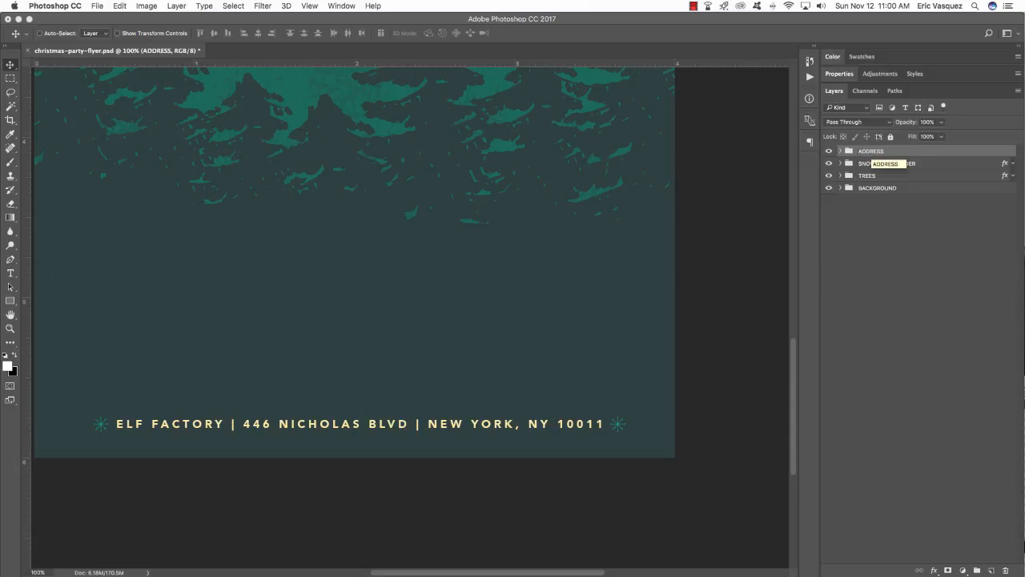
{"action": "key", "text": "super+minus"}
{"action": "key", "text": "Left"}
{"action": "key", "text": "Left"}
{"action": "key", "text": "Left"}
{"action": "key", "text": "Left"}
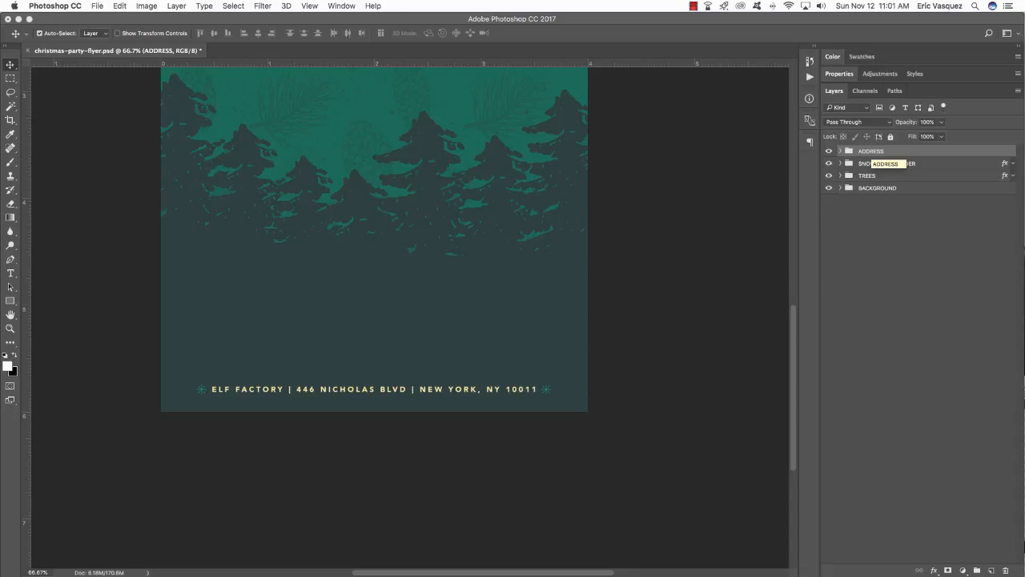
{"action": "key", "text": "Left"}
{"action": "key", "text": "Left"}
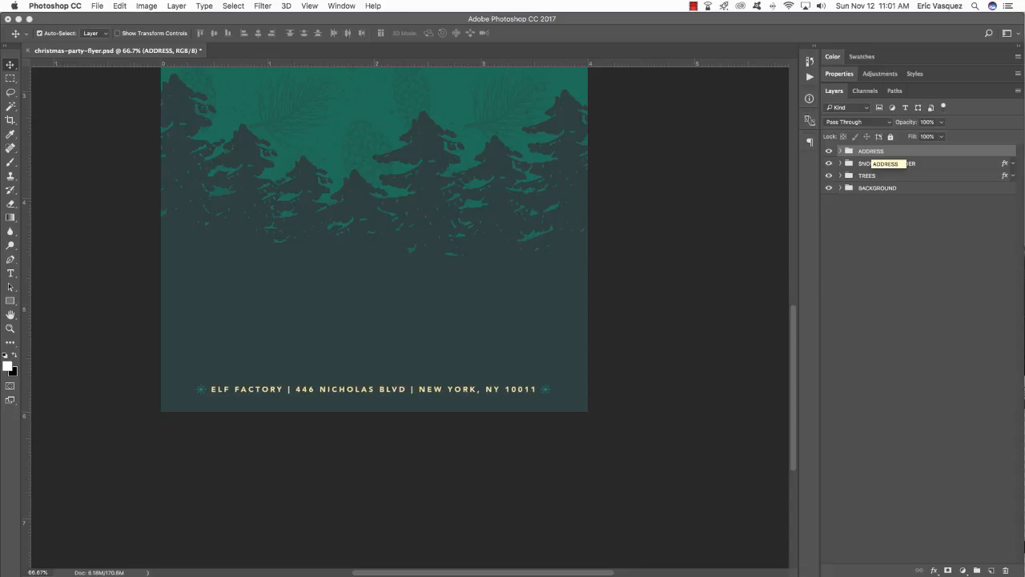
{"action": "key", "text": "Up"}
{"action": "key", "text": "super+s"}
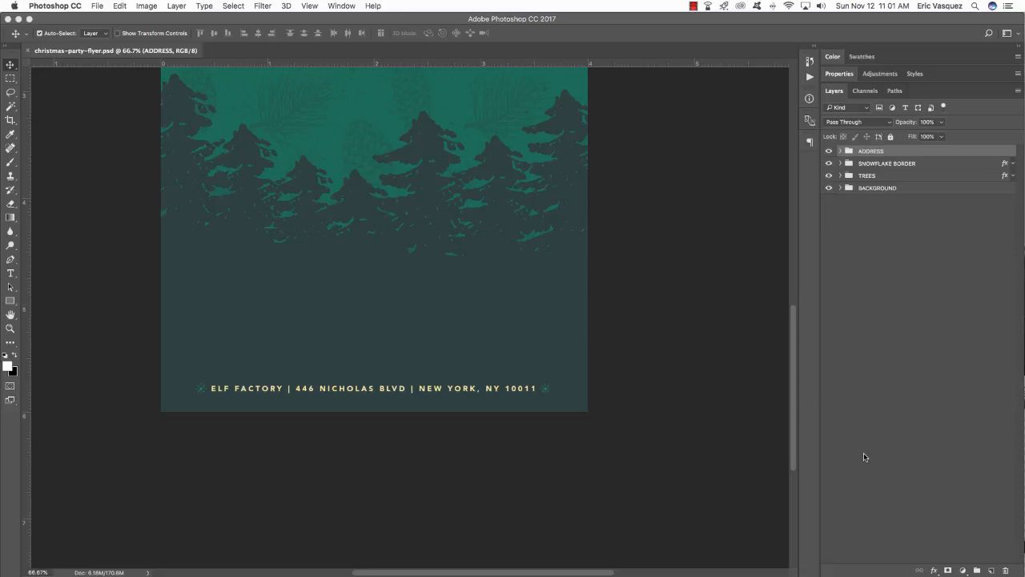
- Add the text "24" on a new layer in the dark area above the address line
{"action": "key", "text": "super+shift+alt+n"}
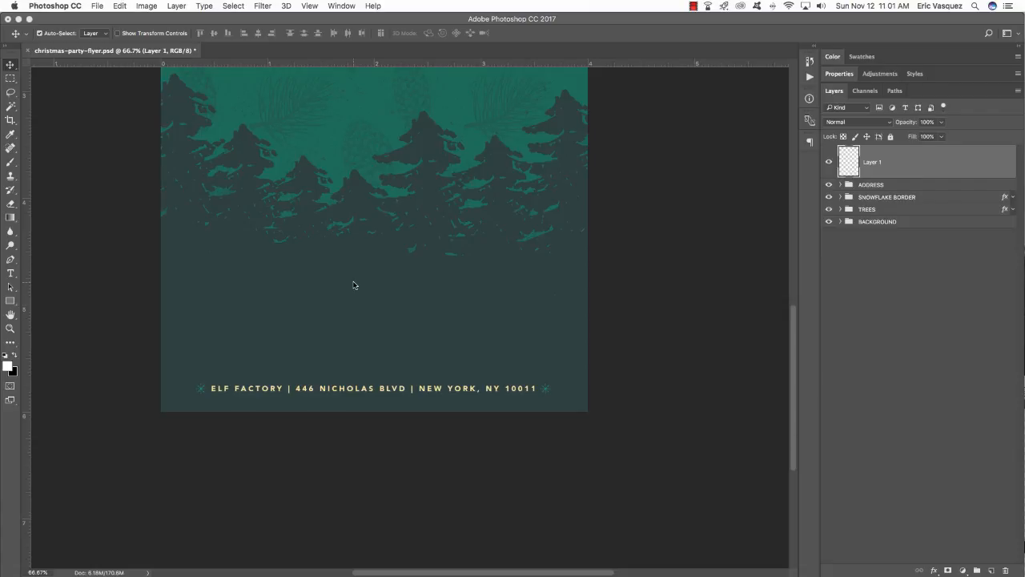
{"action": "key", "text": "t"}
{"action": "left_click", "coordinate": [274, 318]}
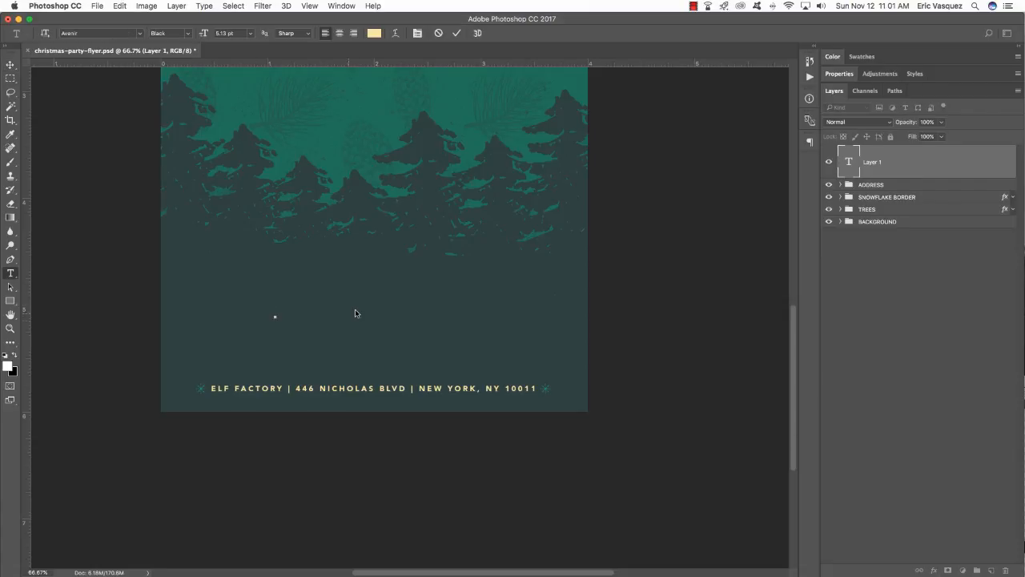
{"action": "type", "text": "24"}
{"action": "scroll", "coordinate": [355, 310], "scroll_direction": "left", "scroll_amount": 2}
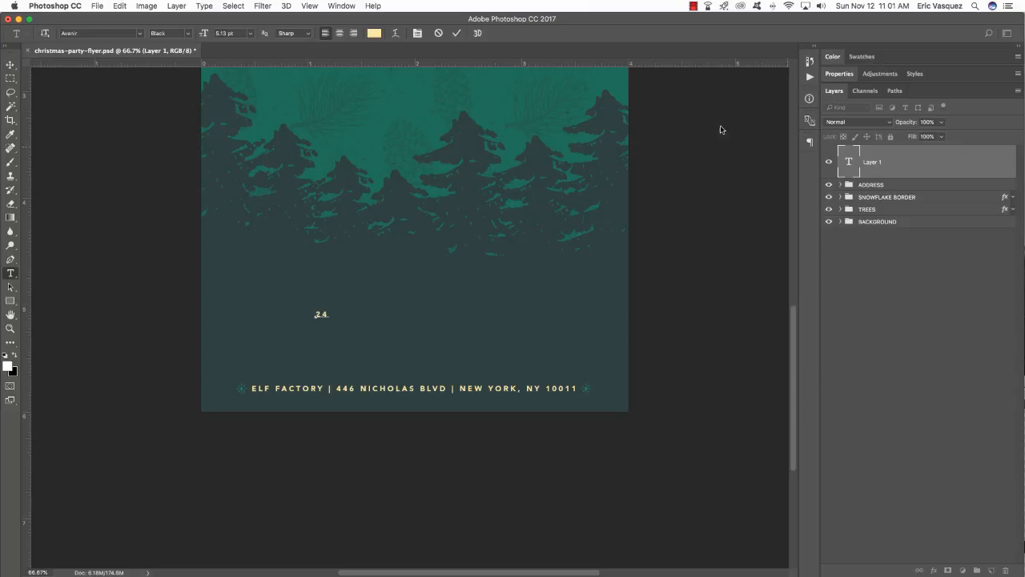
- Show the Character settings and place them beside the "24" text on the flyer
{"action": "left_click", "coordinate": [342, 6]}
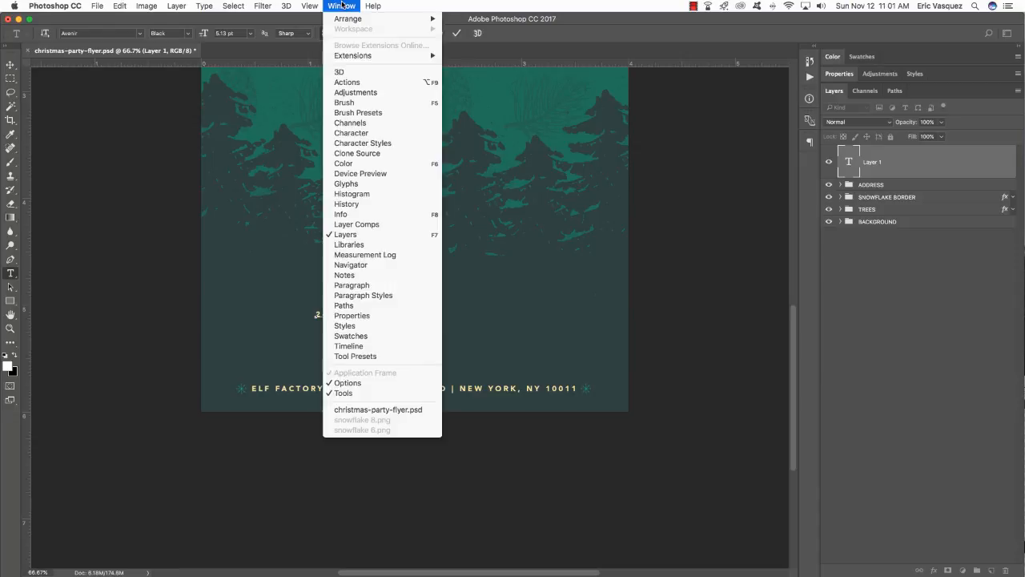
{"action": "left_click", "coordinate": [354, 133]}
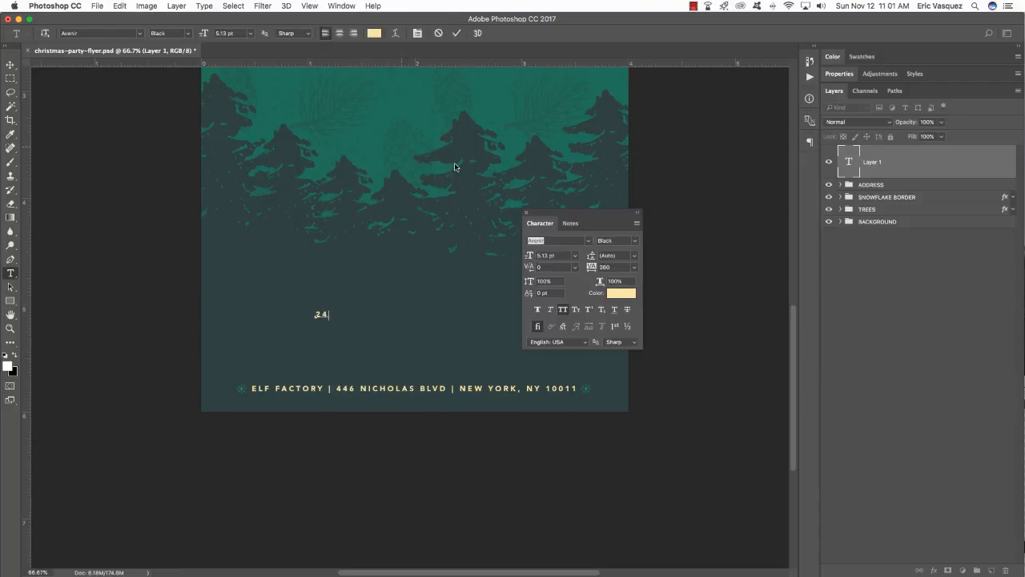
{"action": "left_click_drag", "start_coordinate": [584, 216], "coordinate": [575, 191]}
- Try to change the "24" text's font to Rockwell Bold without selecting its characters
{"action": "left_click", "coordinate": [542, 215]}
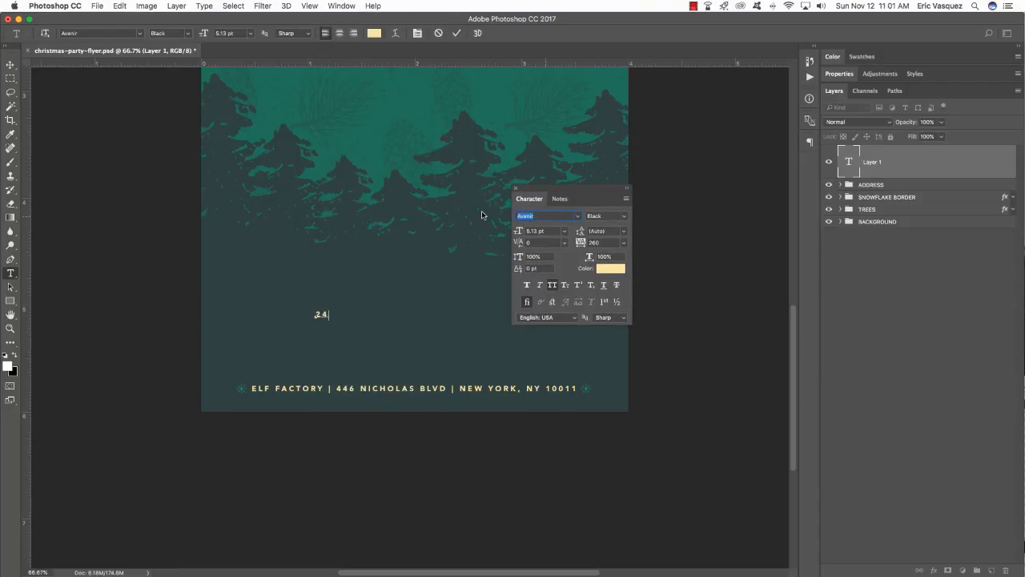
{"action": "type", "text": "rockwell"}
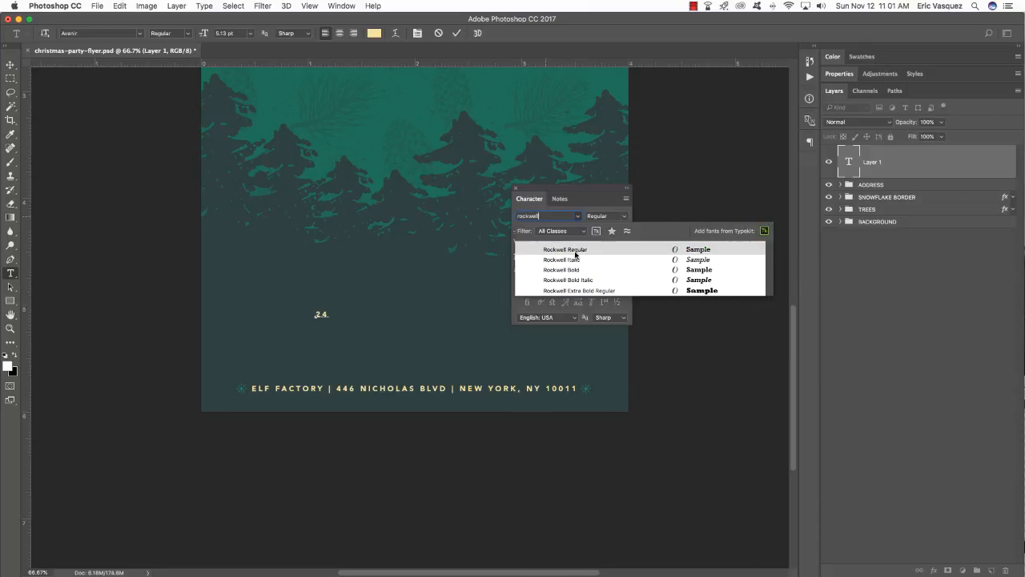
{"action": "left_click", "coordinate": [567, 269]}
{"action": "scroll", "coordinate": [617, 213], "scroll_direction": "left", "scroll_amount": 1}
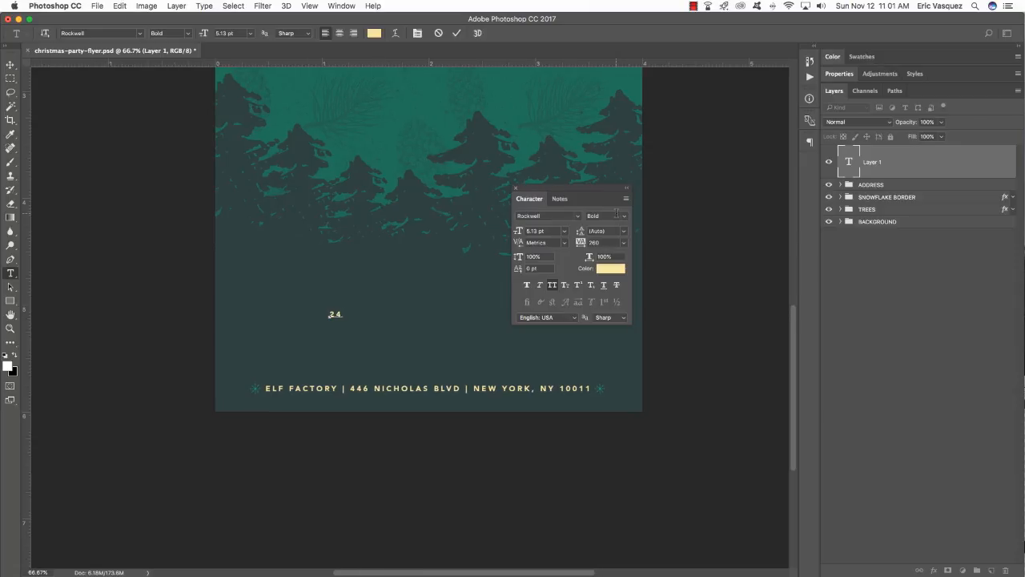
- Select all characters of the "24" text and set their font to Rockwell Bold
{"action": "key", "text": "super+a"}
{"action": "left_click_drag", "start_coordinate": [554, 216], "coordinate": [468, 213]}
{"action": "type", "text": "rockw"}
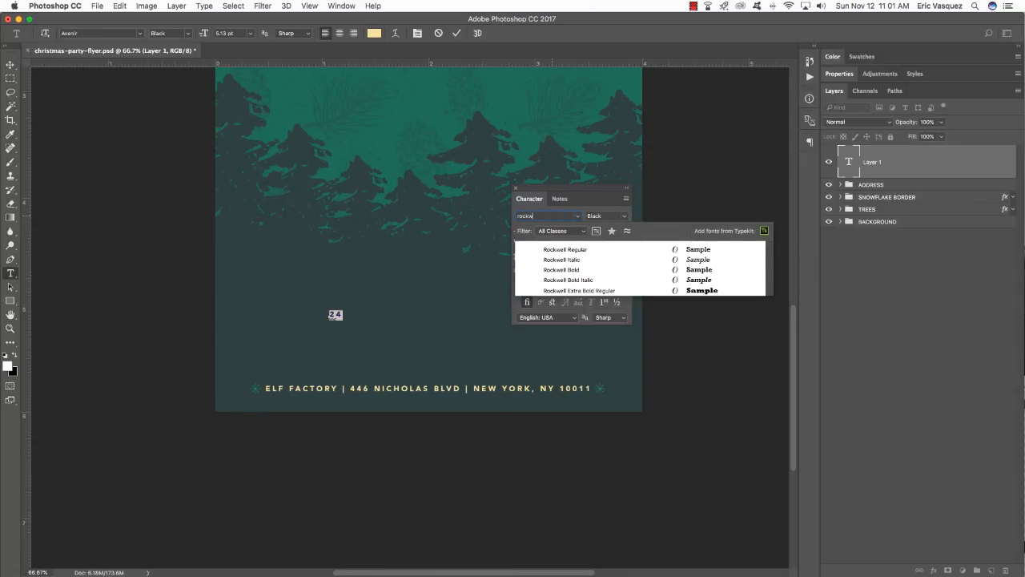
{"action": "type", "text": "ell"}
{"action": "key", "text": "Down"}
{"action": "key", "text": "Down"}
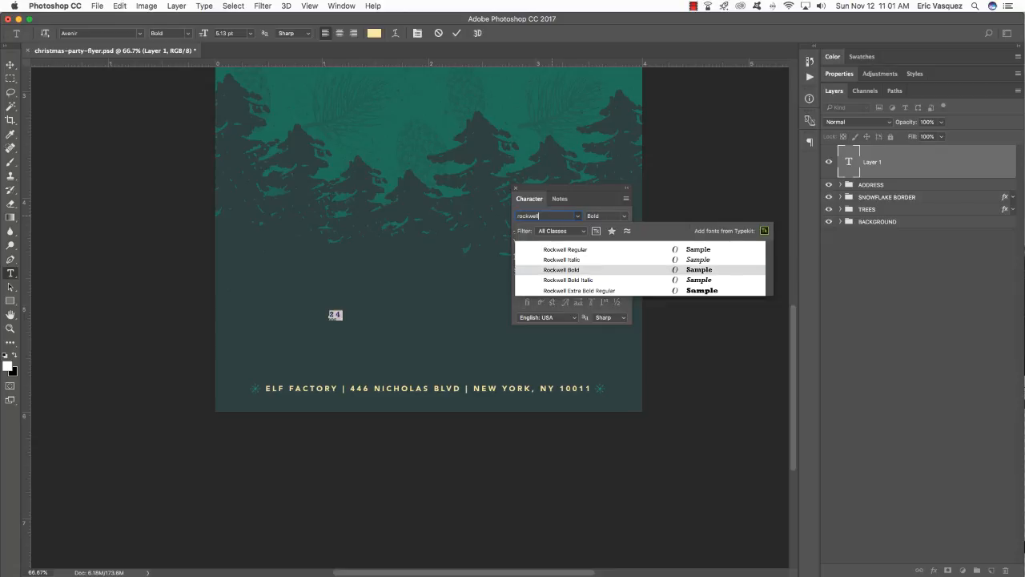
{"action": "key", "text": "Return"}
{"action": "key", "text": "super+Return"}
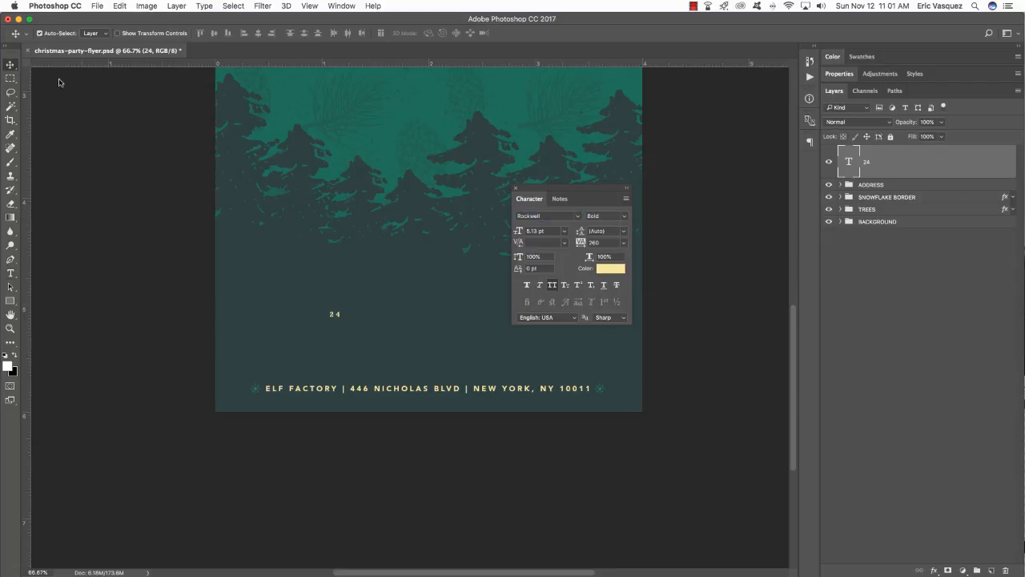
- Scale the "24" text up proportionally from its centre to about 566%
{"action": "key", "text": "super+t"}
{"action": "left_click_drag", "start_coordinate": [344, 307], "coordinate": [371, 290]}
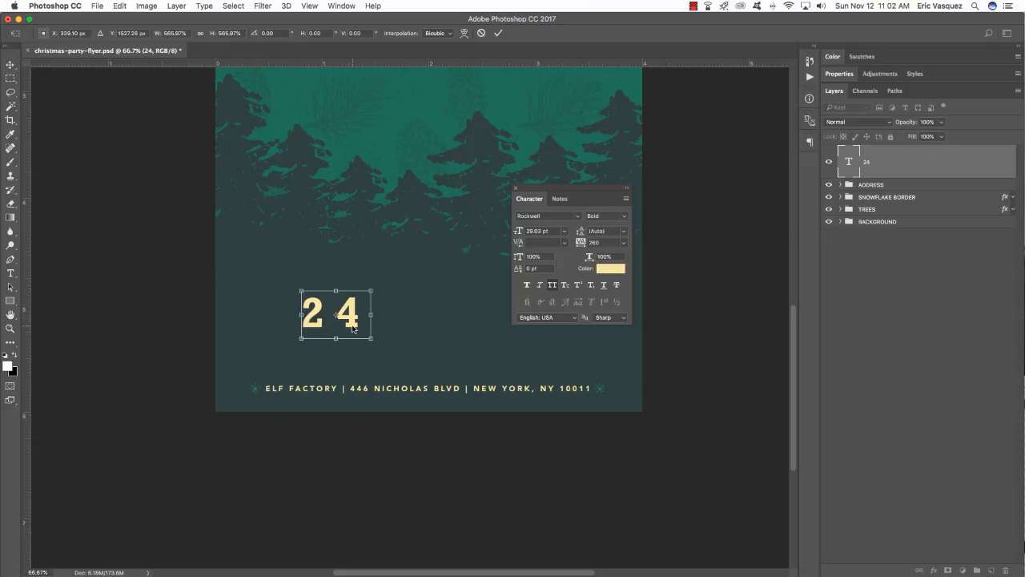
{"action": "key", "text": "Return"}
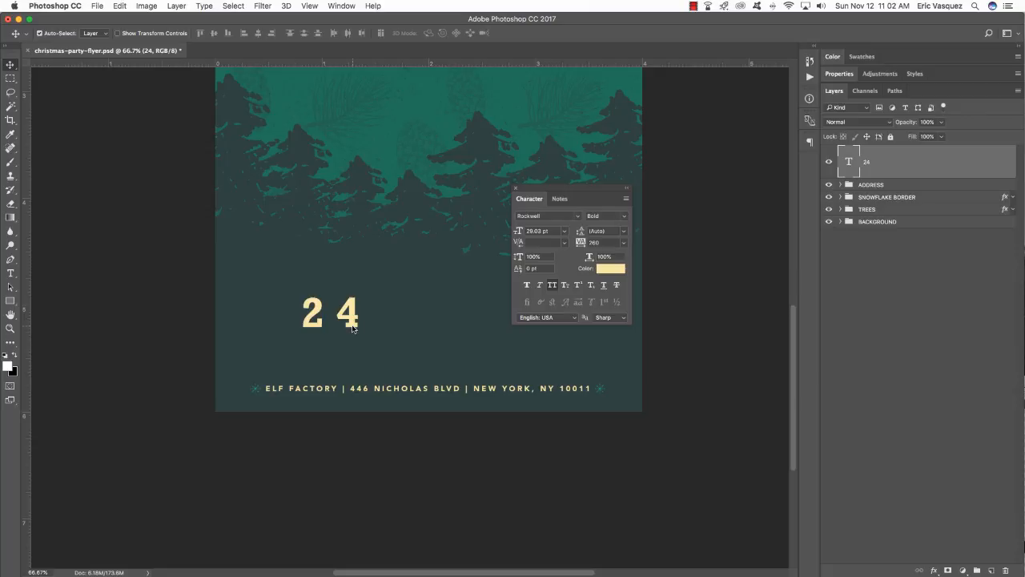
- Set the font size of the "24" text to 48 pt
{"action": "scroll", "coordinate": [353, 328], "scroll_direction": "right", "scroll_amount": 2}
{"action": "double_click", "coordinate": [319, 317]}
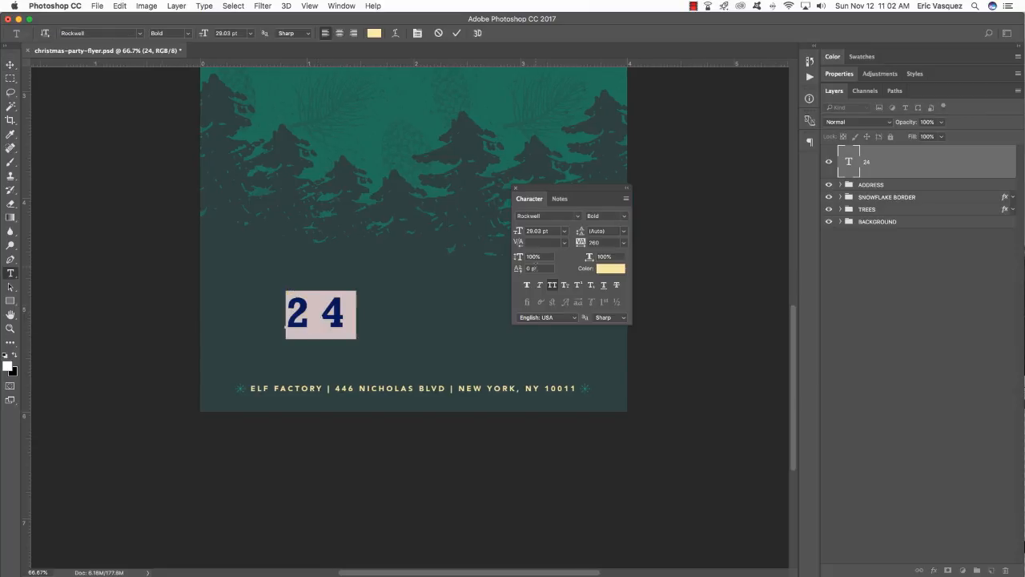
{"action": "left_click", "coordinate": [549, 230]}
{"action": "scroll", "coordinate": [486, 223], "scroll_direction": "left", "scroll_amount": 3}
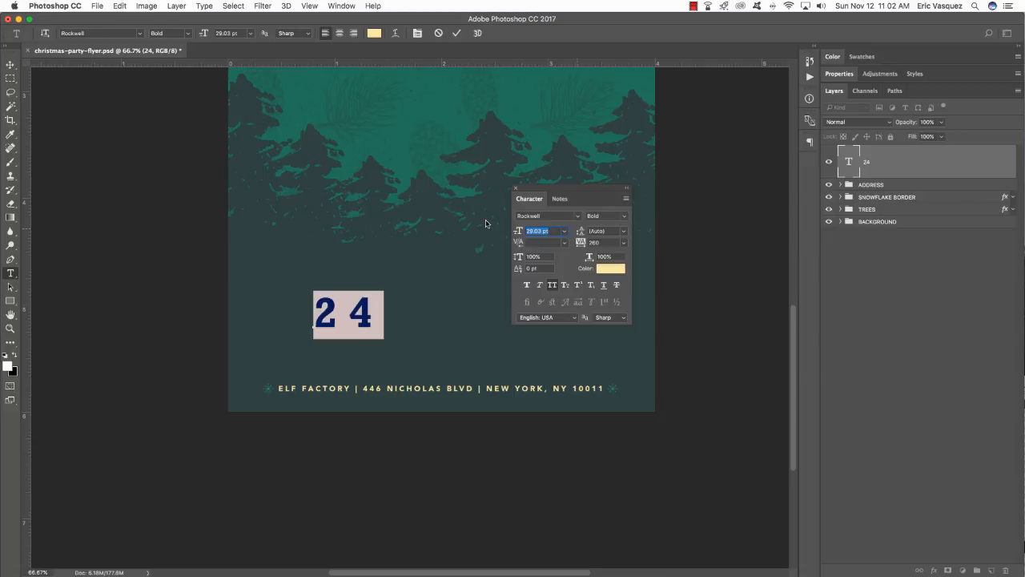
{"action": "type", "text": "48"}
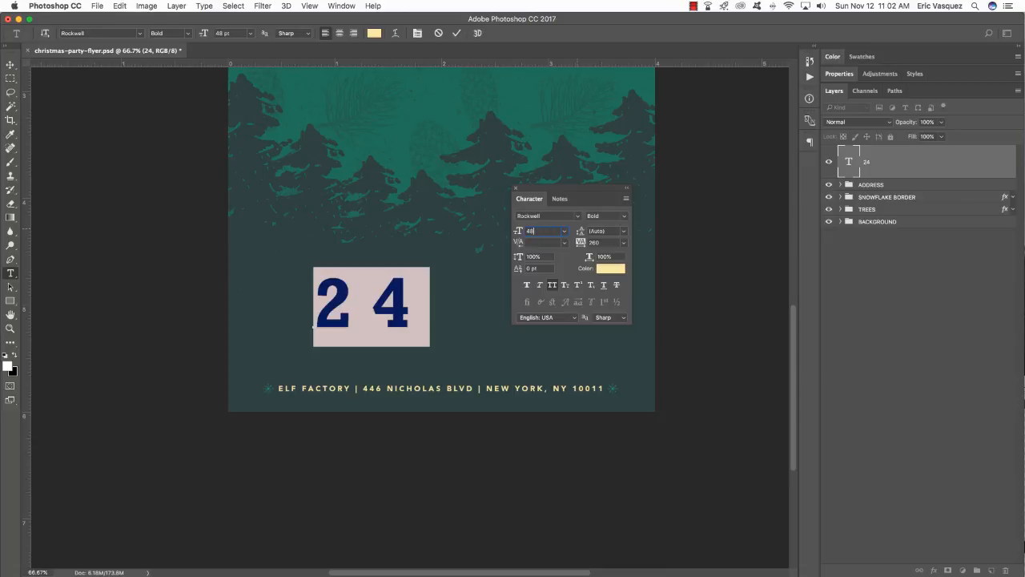
- Change the colour of the "24" text to green 179975
{"action": "left_click", "coordinate": [609, 269]}
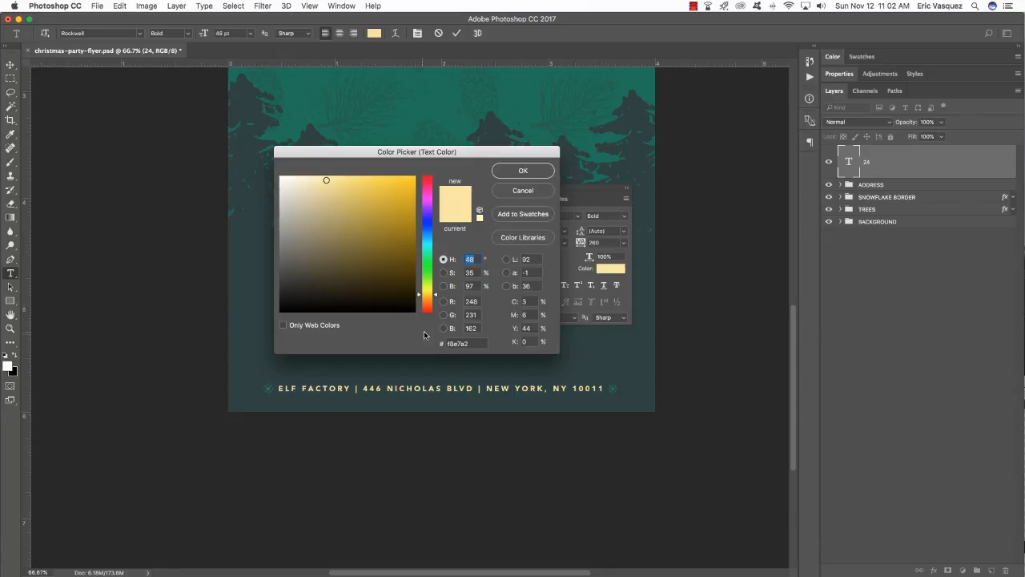
{"action": "left_click", "coordinate": [478, 343]}
{"action": "type", "text": "179975"}
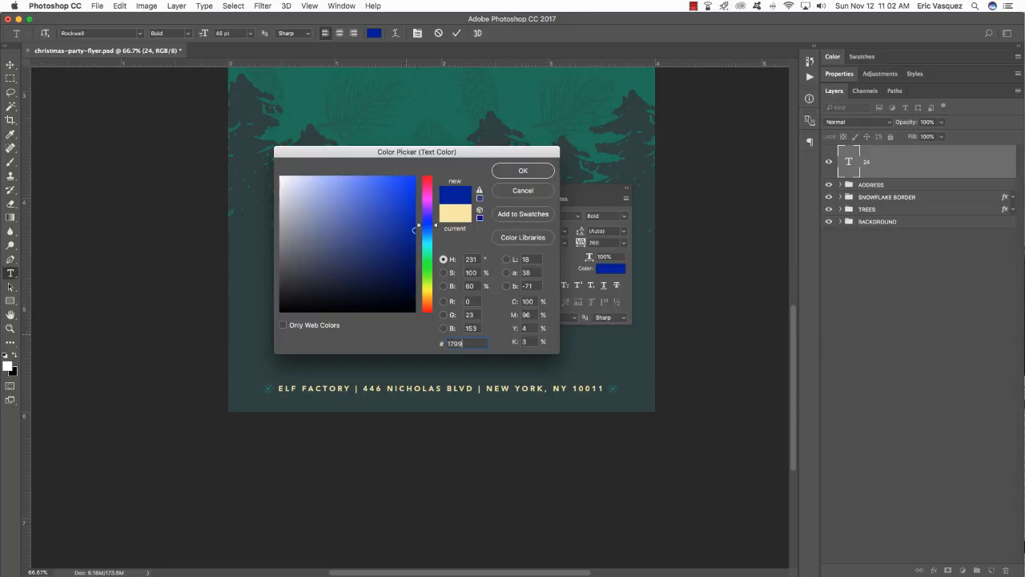
{"action": "left_click", "coordinate": [543, 170]}
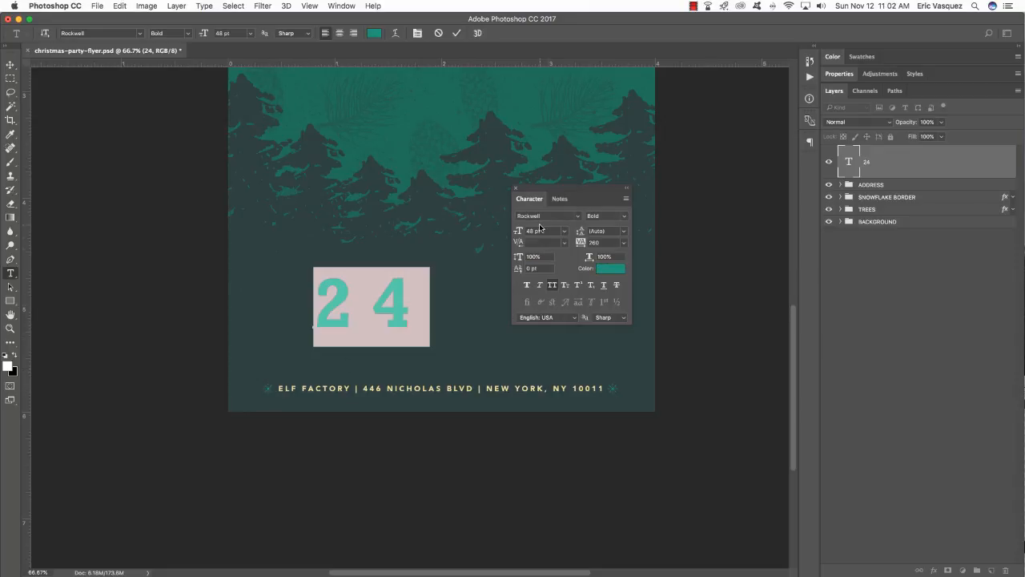
- Set the tracking of the "24" text to 20
{"action": "left_click", "coordinate": [608, 242]}
{"action": "type", "text": "20"}
{"action": "key", "text": "Return"}
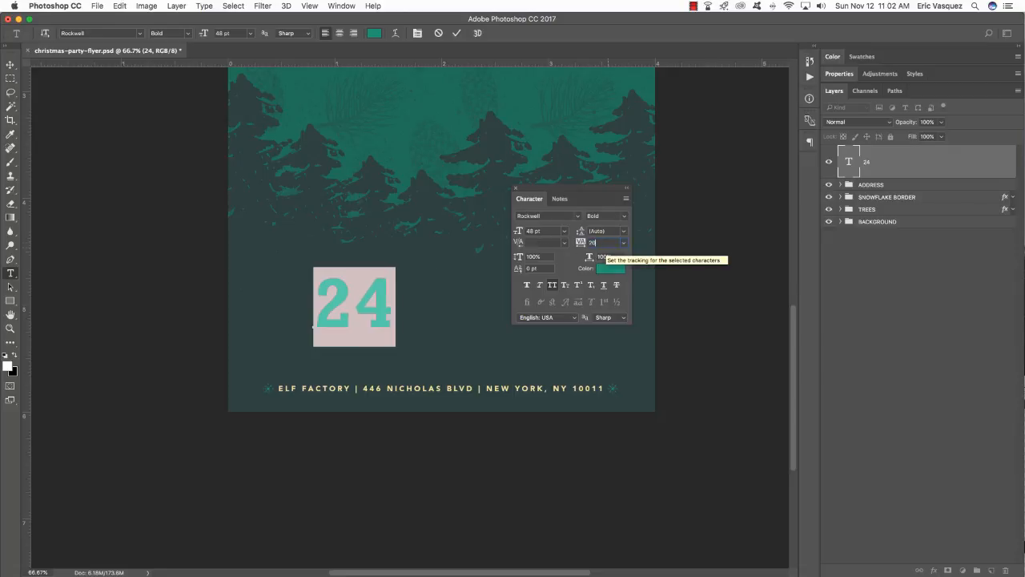
- Tighten the kerning between the digits 2 and 4 to -60 and commit the text edit
{"action": "left_click", "coordinate": [366, 318]}
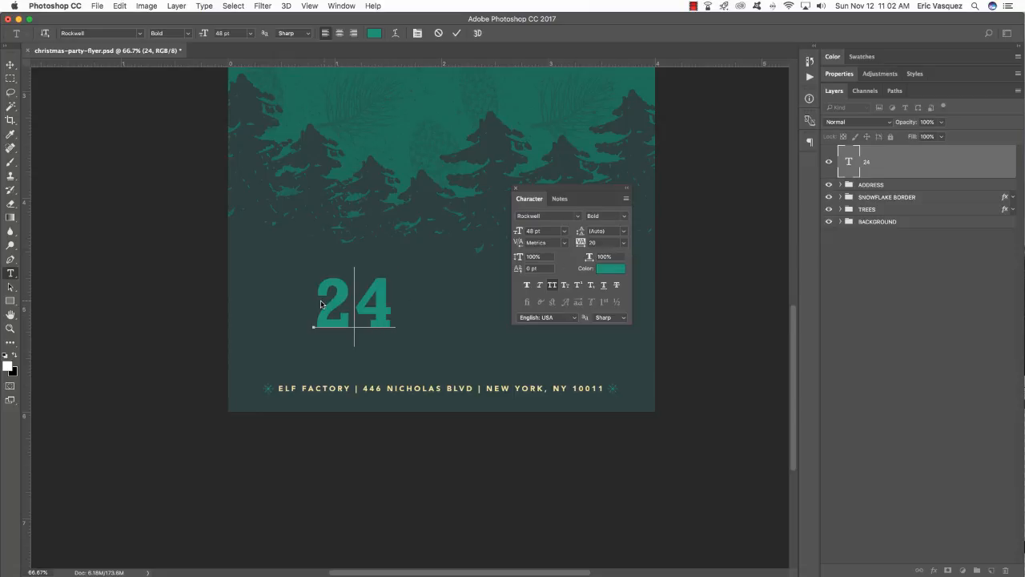
{"action": "left_click", "coordinate": [323, 305]}
{"action": "left_click", "coordinate": [364, 305]}
{"action": "key", "text": "alt+Left"}
{"action": "key", "text": "alt+Left"}
{"action": "key", "text": "alt+Left"}
{"action": "key", "text": "alt+Left"}
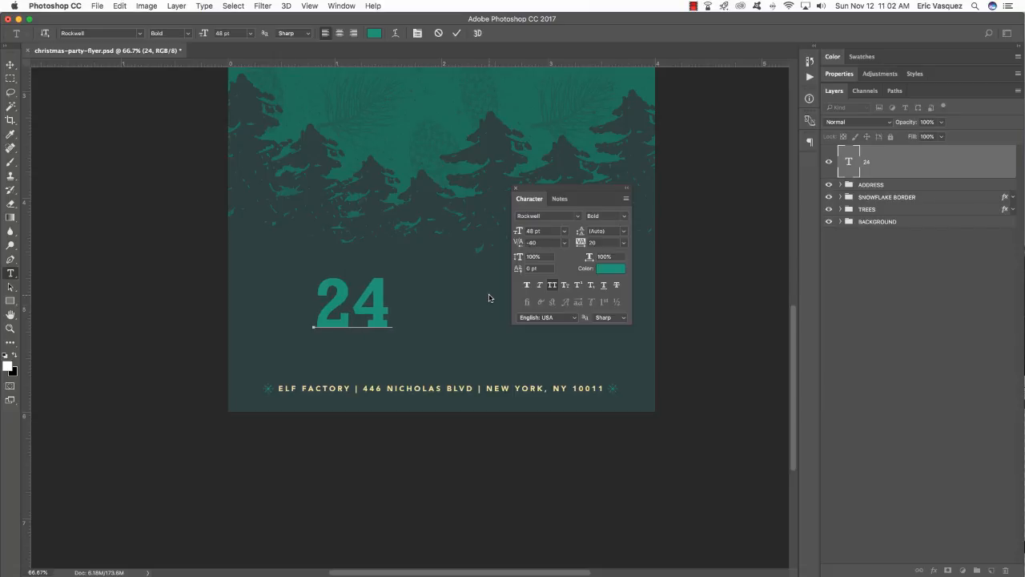
{"action": "key", "text": "alt+Right"}
{"action": "left_click", "coordinate": [12, 67]}
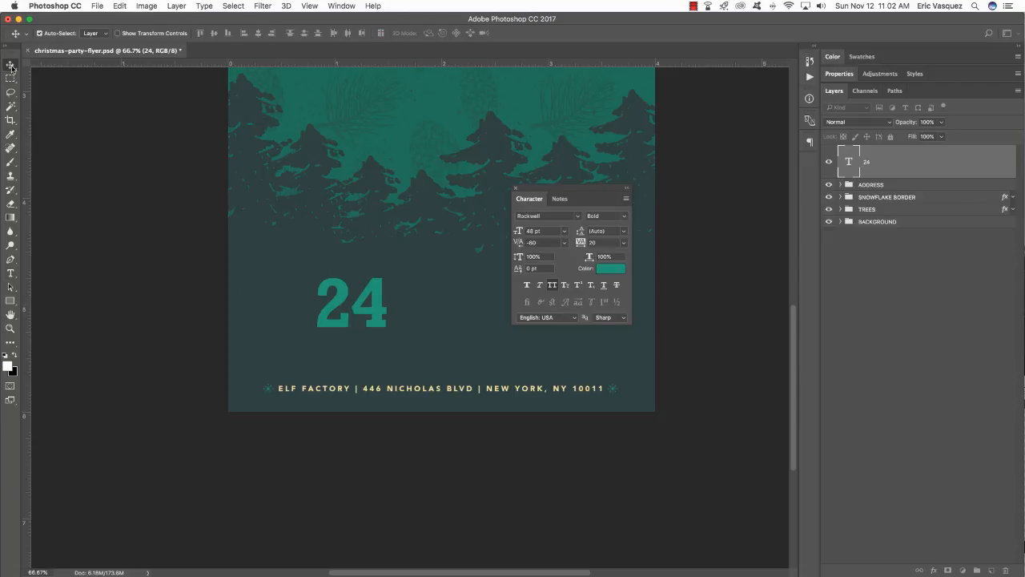
- Nudge the "24" text about 20 px left and 40 px up on the flyer
{"action": "key", "text": "shift+Left"}
{"action": "key", "text": "shift+Left"}
{"action": "key", "text": "shift+Up"}
{"action": "key", "text": "shift+Up"}
{"action": "key", "text": "shift+Up"}
{"action": "key", "text": "shift+Up"}
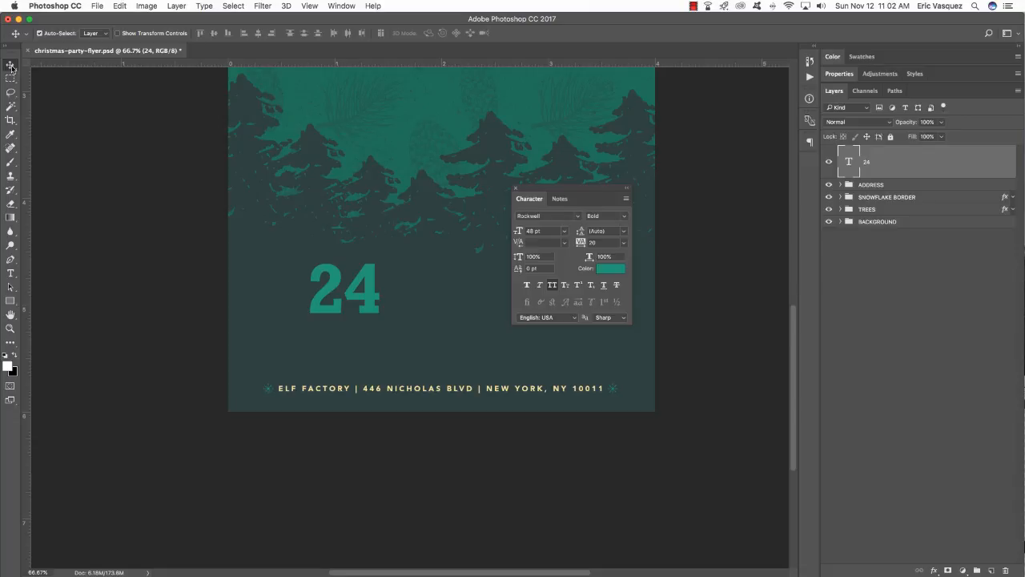
- Add the text "NOVEMBER" on a new layer between the "24" and the address line
{"action": "key", "text": "super+alt+shift+n"}
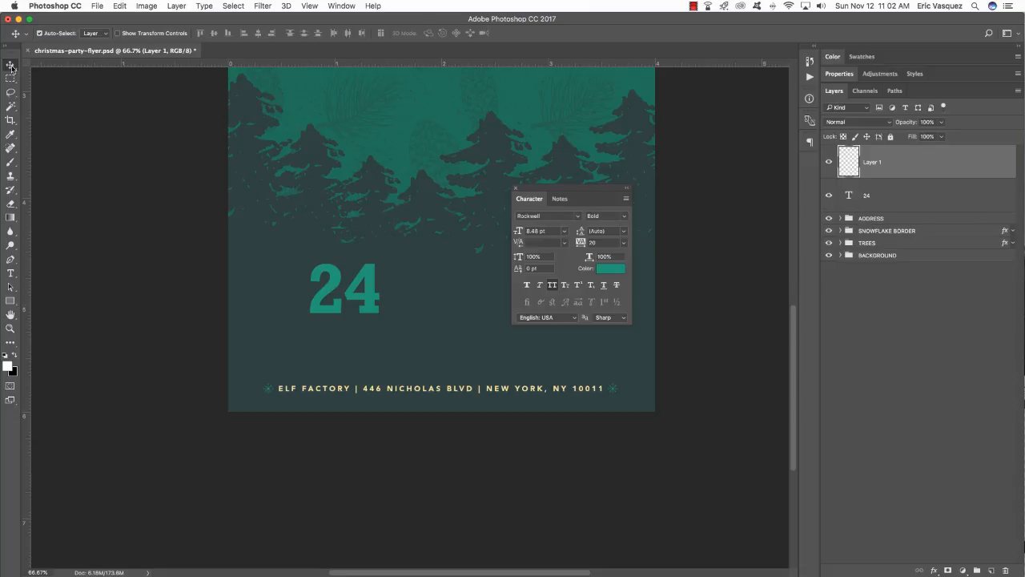
{"action": "key", "text": "t"}
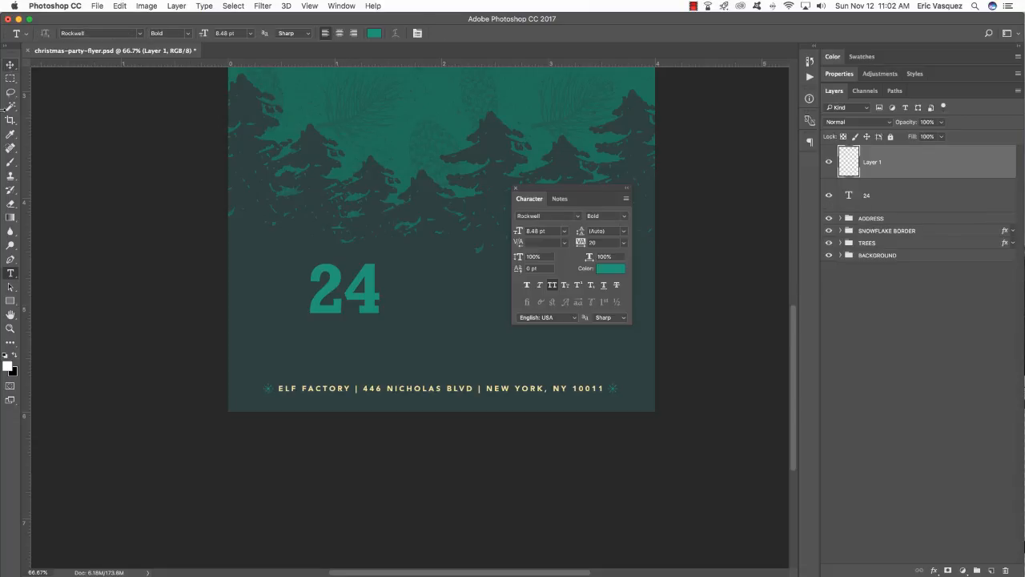
{"action": "left_click", "coordinate": [314, 359]}
{"action": "type", "text": "NOVEMBER"}
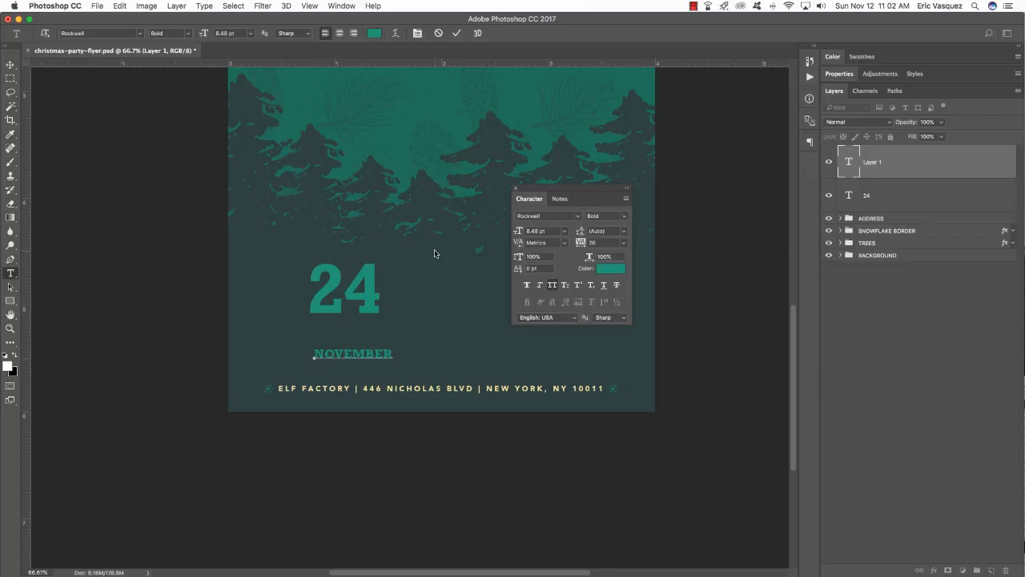
- Set the font of the "NOVEMBER" text to Avenir Black
{"action": "left_click_drag", "start_coordinate": [391, 356], "coordinate": [275, 351]}
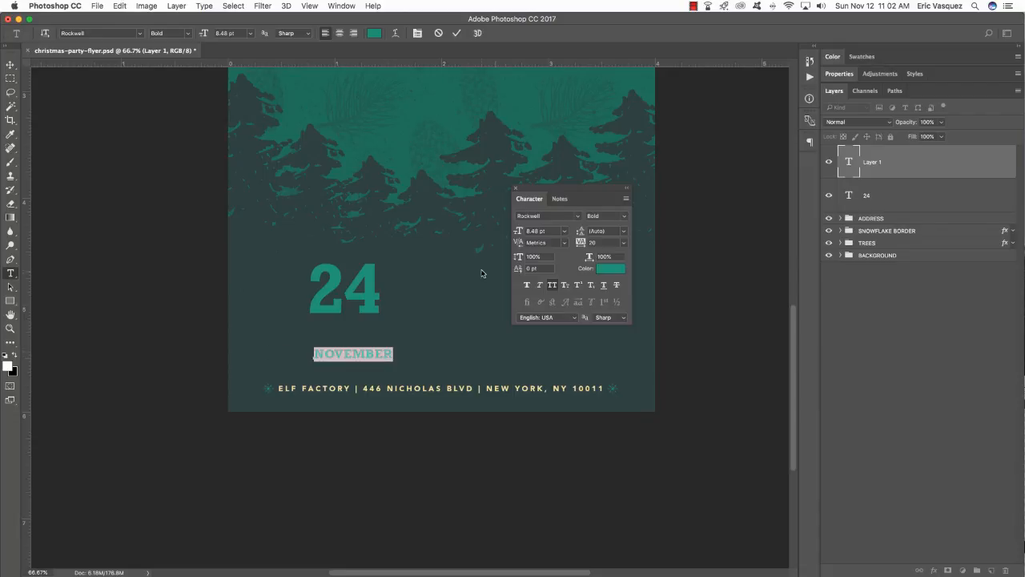
{"action": "left_click", "coordinate": [557, 217]}
{"action": "type", "text": "avenir"}
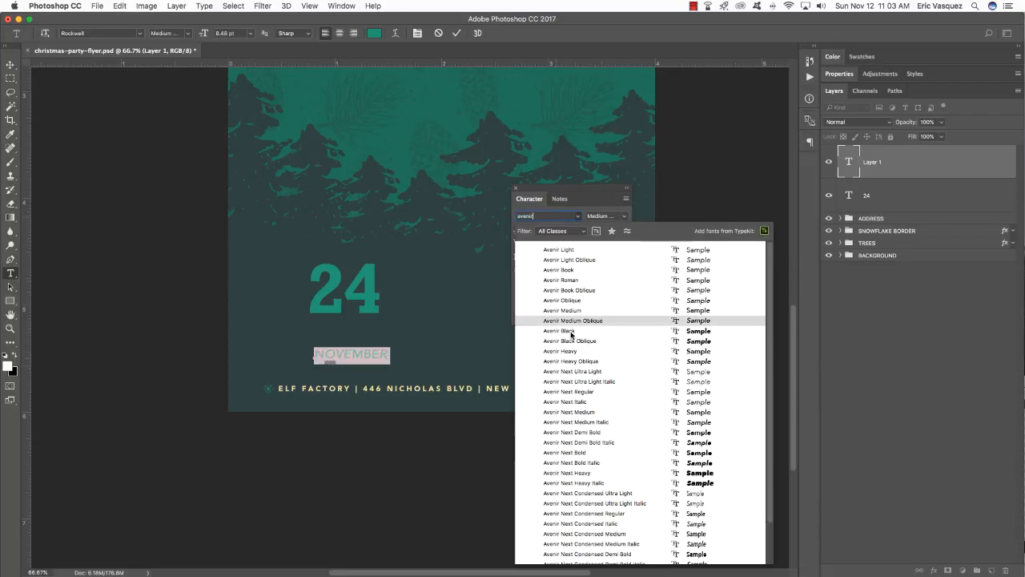
{"action": "left_click", "coordinate": [570, 331]}
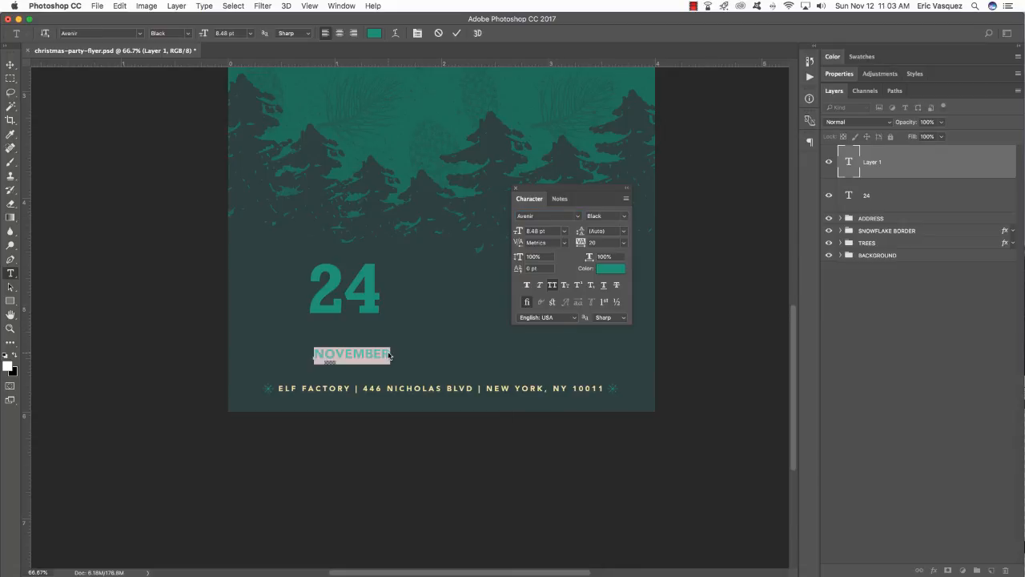
- Change the colour of the "NOVEMBER" text to pale yellow F8E29F
{"action": "left_click", "coordinate": [612, 268]}
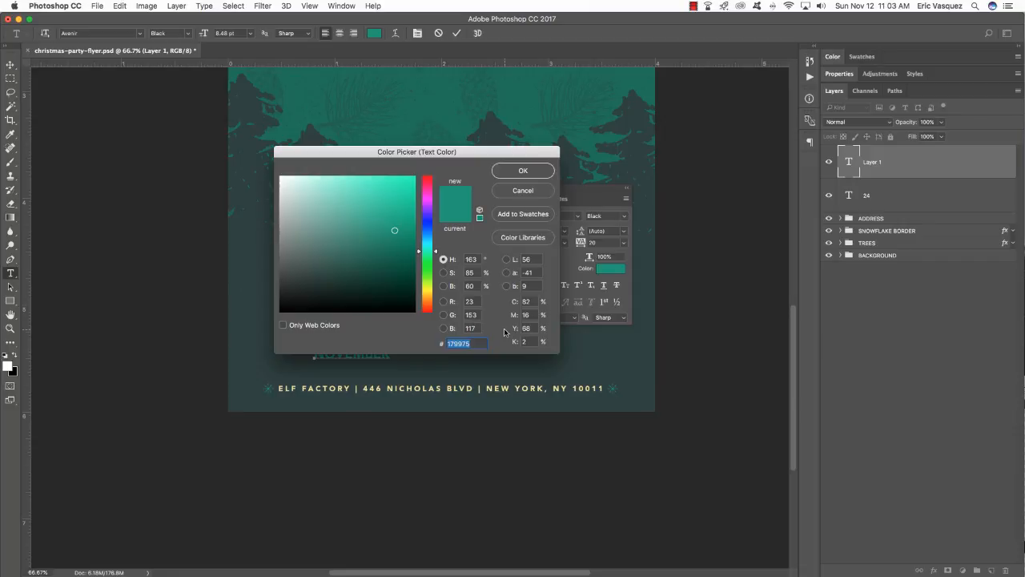
{"action": "type", "text": "F8E"}
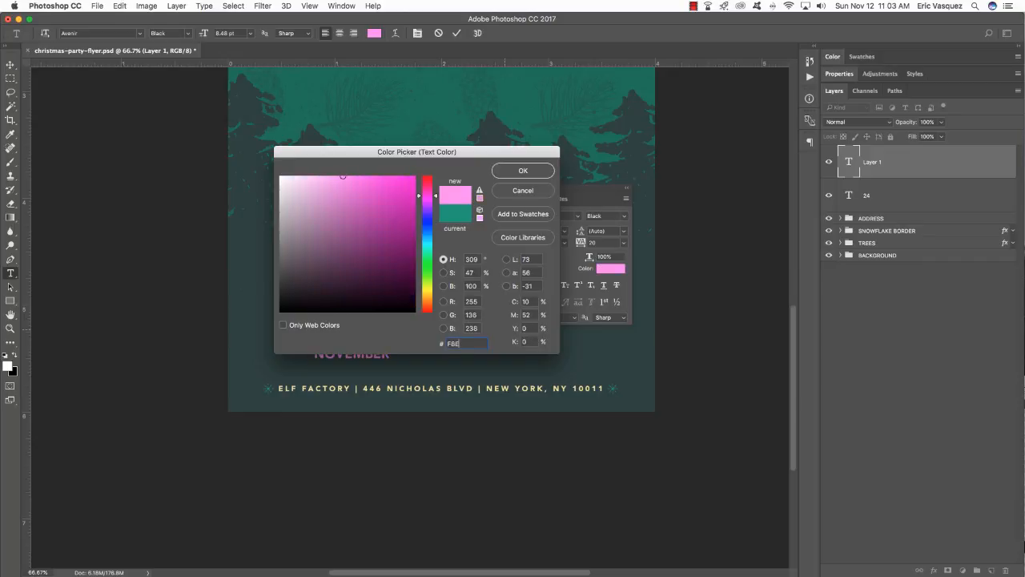
{"action": "type", "text": "29F"}
{"action": "key", "text": "Return"}
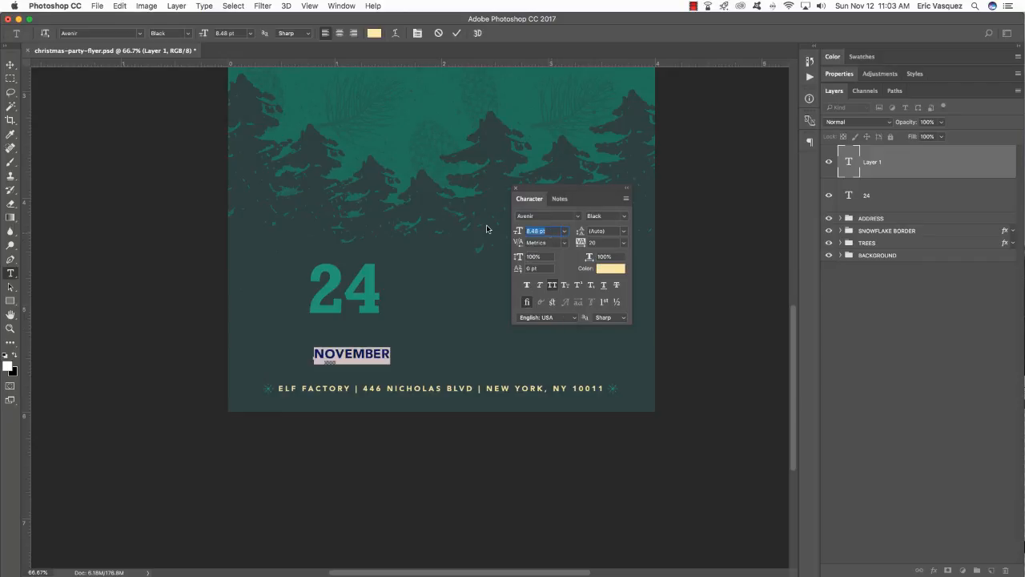
- Set the font size of the "NOVEMBER" text to 8 pt
{"action": "type", "text": "8"}
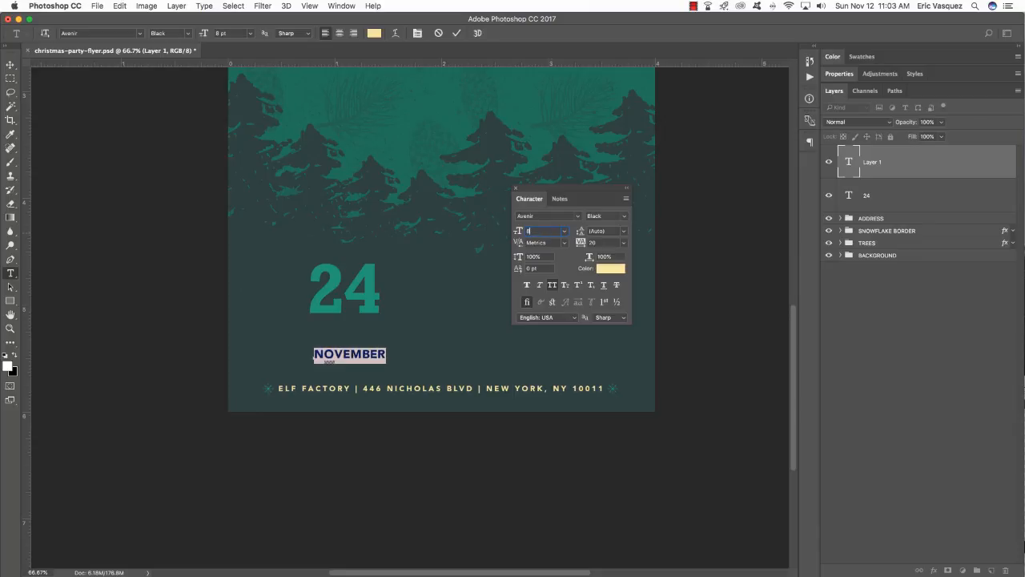
{"action": "left_click", "coordinate": [601, 242]}
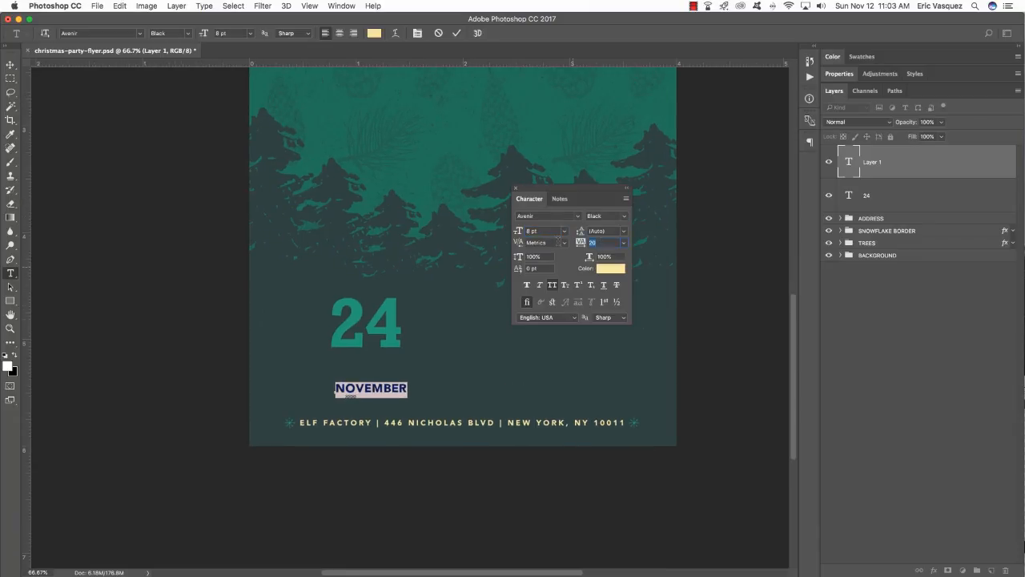
{"action": "left_click", "coordinate": [11, 64]}
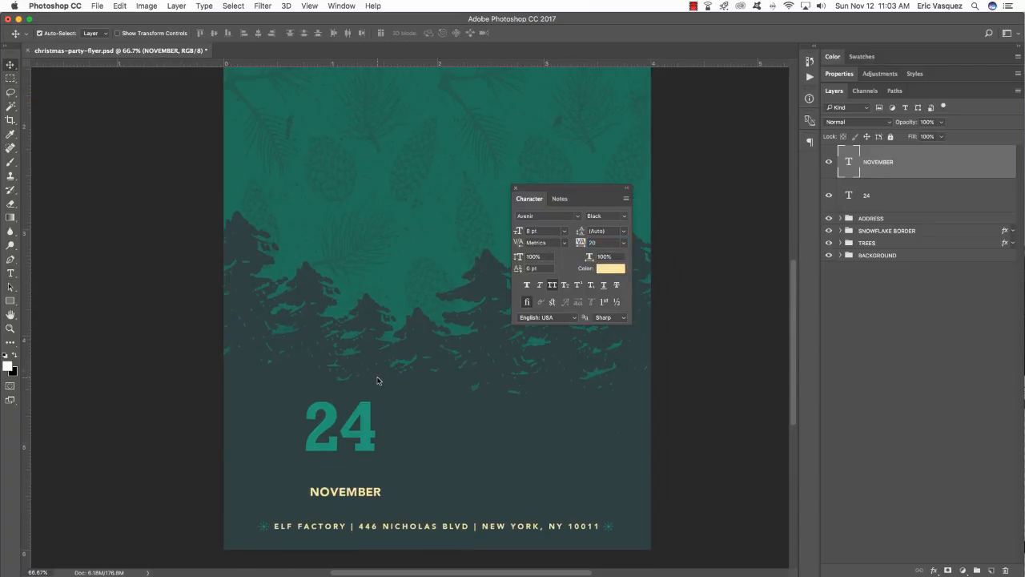
- Move the "NOVEMBER" text up directly beneath the "24" and line up their left edges
{"action": "key", "text": "shift+Up"}
{"action": "key", "text": "shift+Up"}
{"action": "key", "text": "shift+Up"}
{"action": "key", "text": "shift+Up"}
{"action": "key", "text": "shift+Up"}
{"action": "key", "text": "shift+Up"}
{"action": "key", "text": "shift+Up"}
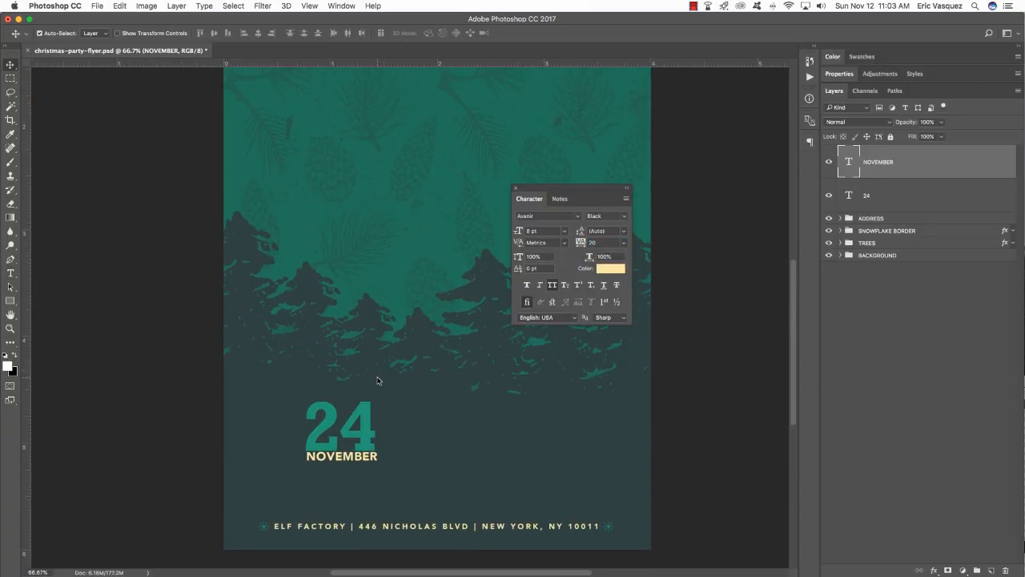
{"action": "key", "text": "Down"}
{"action": "key", "text": "Down"}
{"action": "key", "text": "Down"}
{"action": "key", "text": "Down"}
{"action": "key", "text": "Left"}
{"action": "key", "text": "Left"}
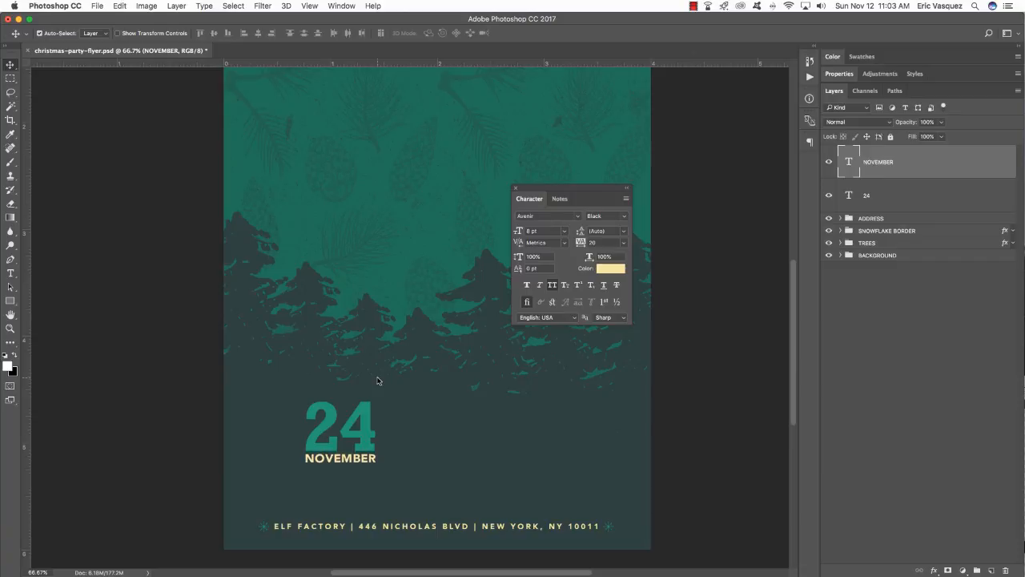
- Fine-tune the vertical gap between "NOVEMBER" and "24", leaving a narrow space below the numeral
{"action": "key", "text": "Down"}
{"action": "key", "text": "Down"}
{"action": "key", "text": "Down"}
{"action": "key", "text": "Down"}
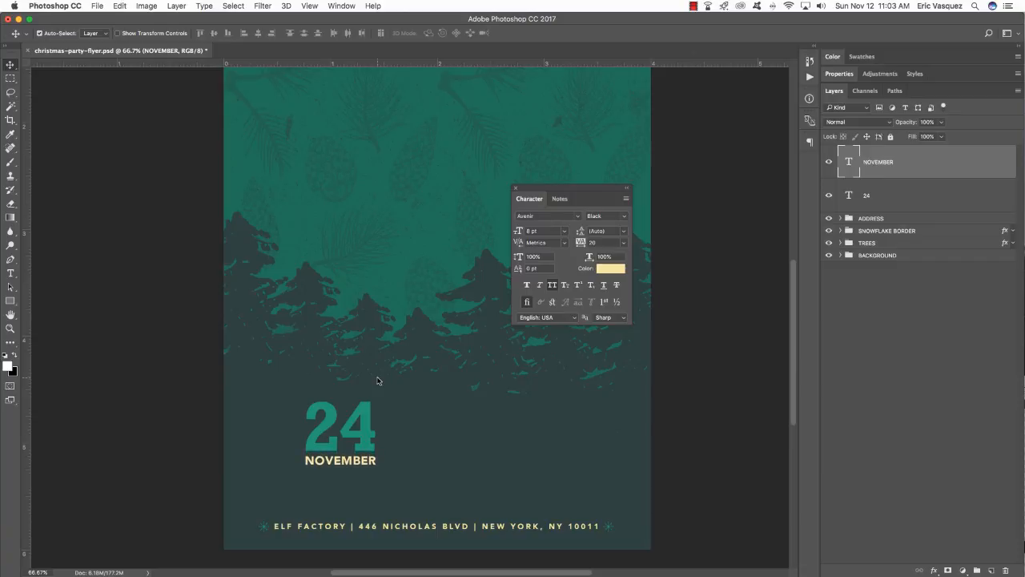
{"action": "key", "text": "Up"}
{"action": "key", "text": "Up"}
{"action": "key", "text": "Up"}
{"action": "key", "text": "Up"}
{"action": "key", "text": "Up"}
{"action": "key", "text": "Up"}
{"action": "key", "text": "Up"}
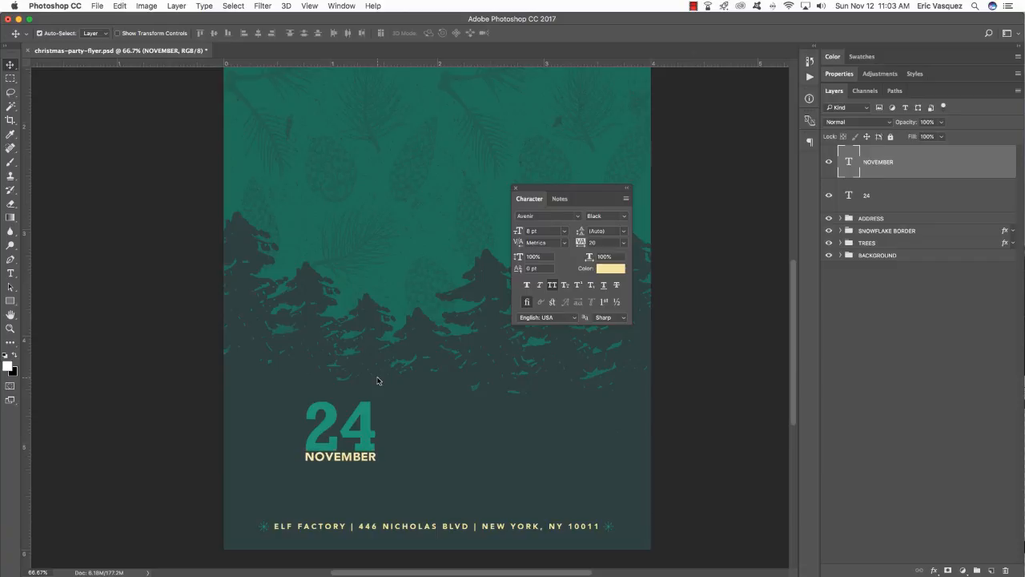
{"action": "key", "text": "Down"}
{"action": "key", "text": "Down"}
{"action": "key", "text": "Down"}
{"action": "key", "text": "Down"}
{"action": "key", "text": "Down"}
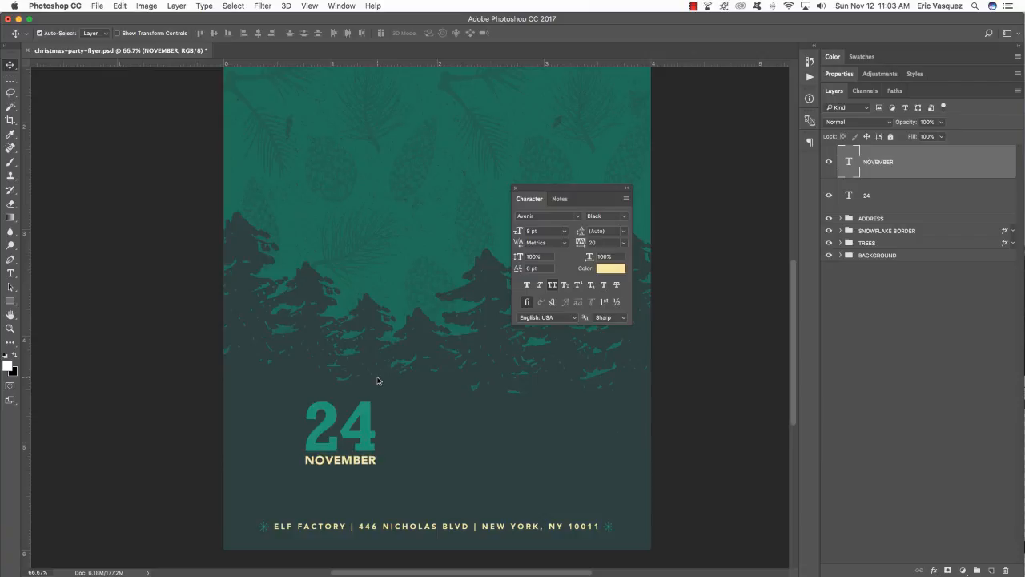
{"action": "key", "text": "Down"}
{"action": "key", "text": "Down"}
{"action": "key", "text": "Down"}
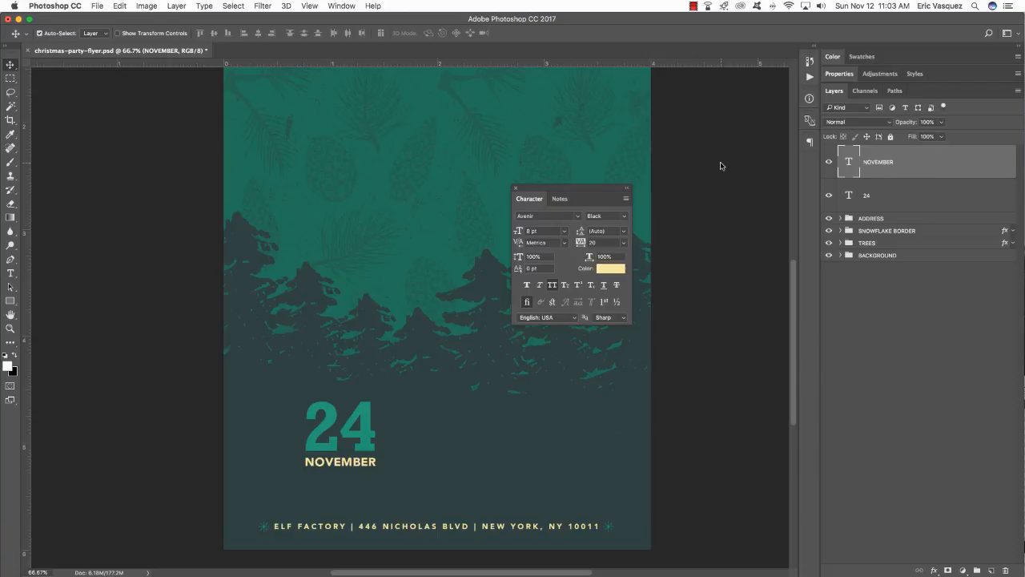
- Place the "NOVEMBER" layer below the "24" layer and duplicate both layers together
{"action": "key", "text": "super"}
{"action": "key", "text": "super+bracketleft"}
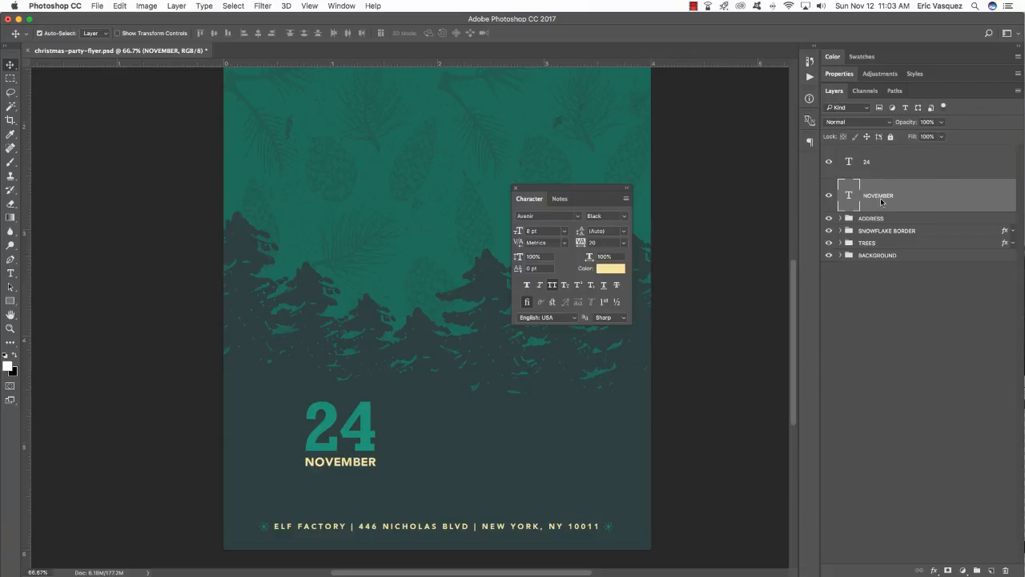
{"action": "left_click", "coordinate": [928, 161], "text": "shift"}
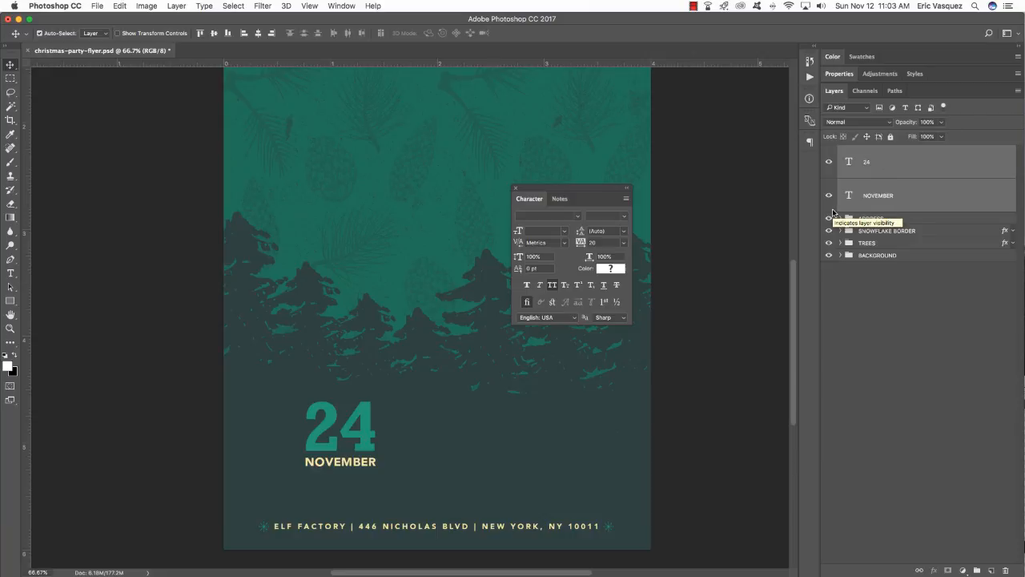
{"action": "key", "text": "super+j"}
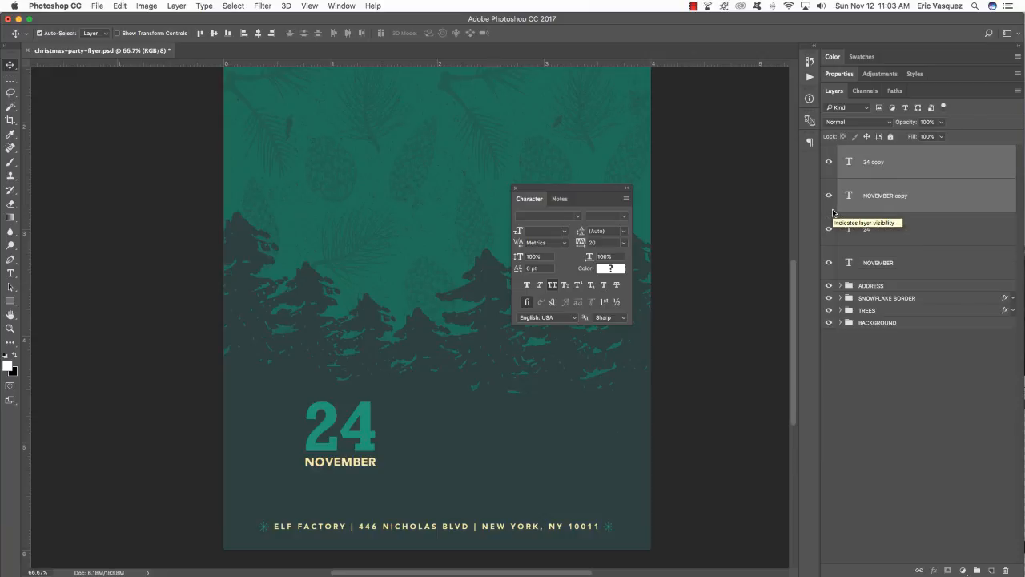
- Move the duplicated date texts to the right, clear of the originals, and place their layers below the original pair
{"action": "key", "text": "shift+Right"}
{"action": "key", "text": "shift+Right"}
{"action": "key", "text": "shift+Right"}
{"action": "key", "text": "shift+Right"}
{"action": "key", "text": "shift+Right"}
{"action": "key", "text": "shift+Right"}
{"action": "key", "text": "shift+Right"}
{"action": "key", "text": "shift+Right"}
{"action": "key", "text": "shift+Right"}
{"action": "key", "text": "shift+Right"}
{"action": "key", "text": "shift+Right"}
{"action": "key", "text": "shift+Right"}
{"action": "key", "text": "shift+Right"}
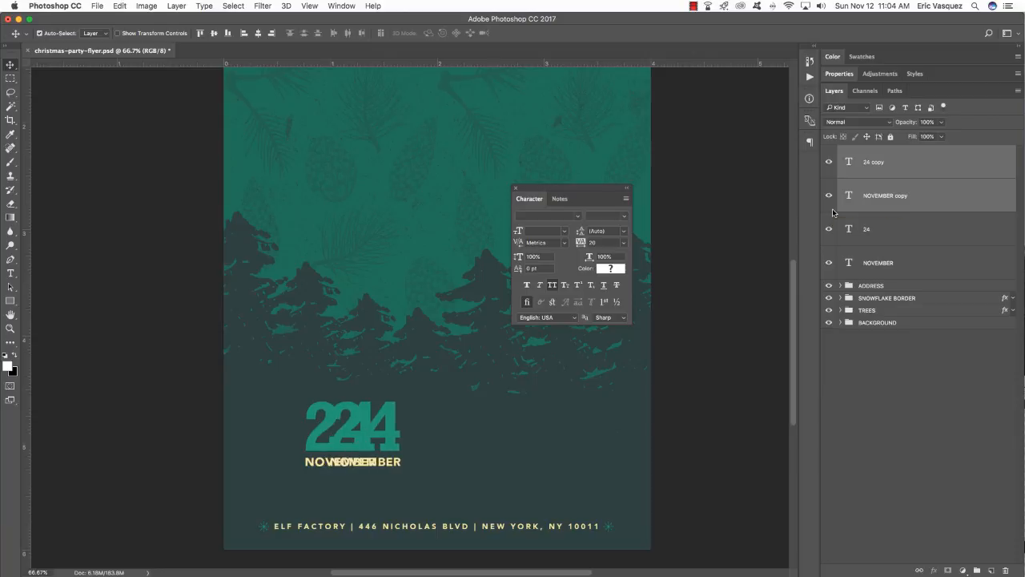
{"action": "key", "text": "shift+Right"}
{"action": "key", "text": "shift+Right"}
{"action": "key", "text": "shift+Right"}
{"action": "key", "text": "shift+Right"}
{"action": "key", "text": "shift+Right"}
{"action": "key", "text": "shift+Right"}
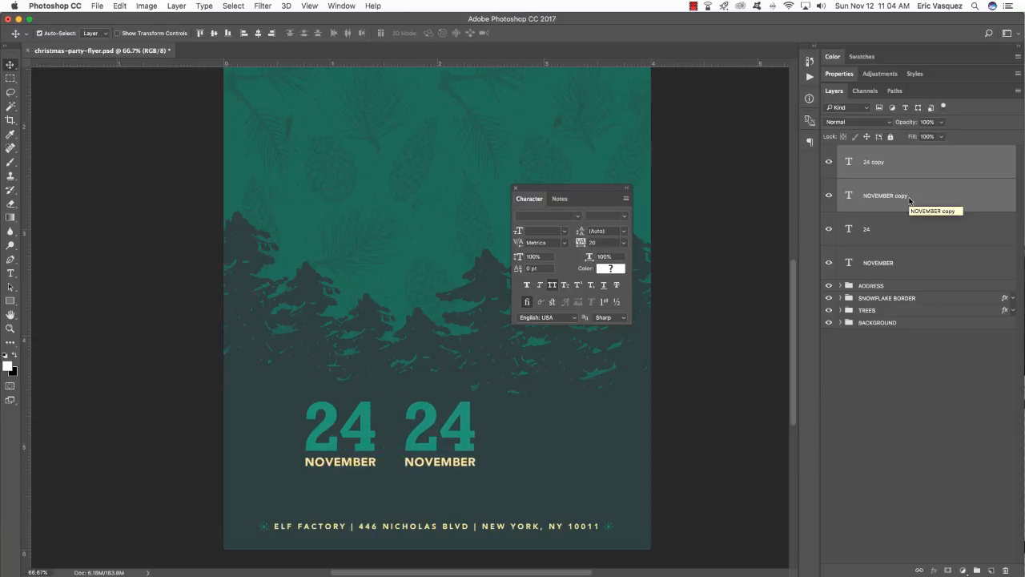
{"action": "key", "text": "super+bracketleft"}
{"action": "key", "text": "super+bracketleft"}
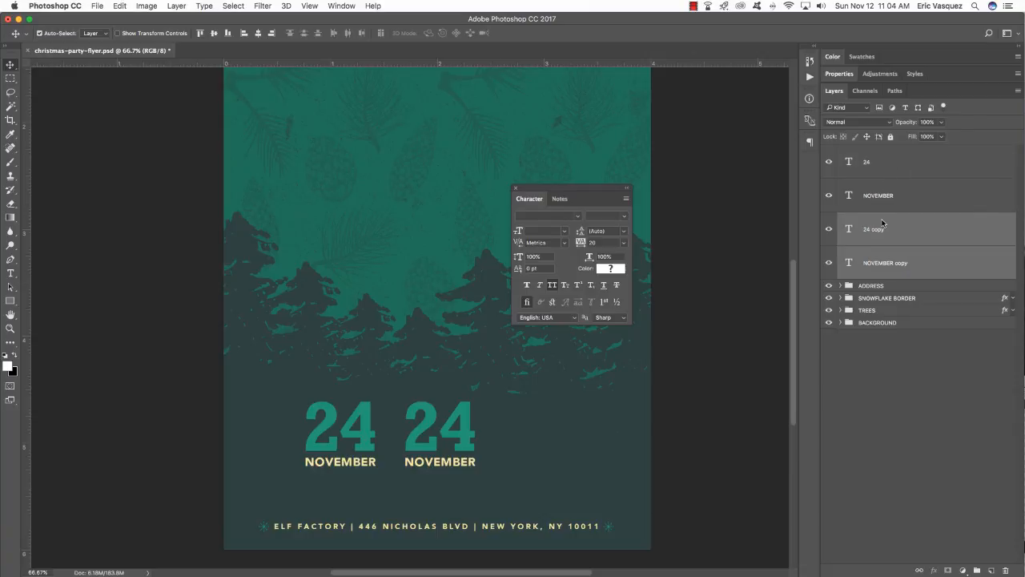
- Replace the text of the duplicated "24" with "8"
{"action": "key", "text": "t"}
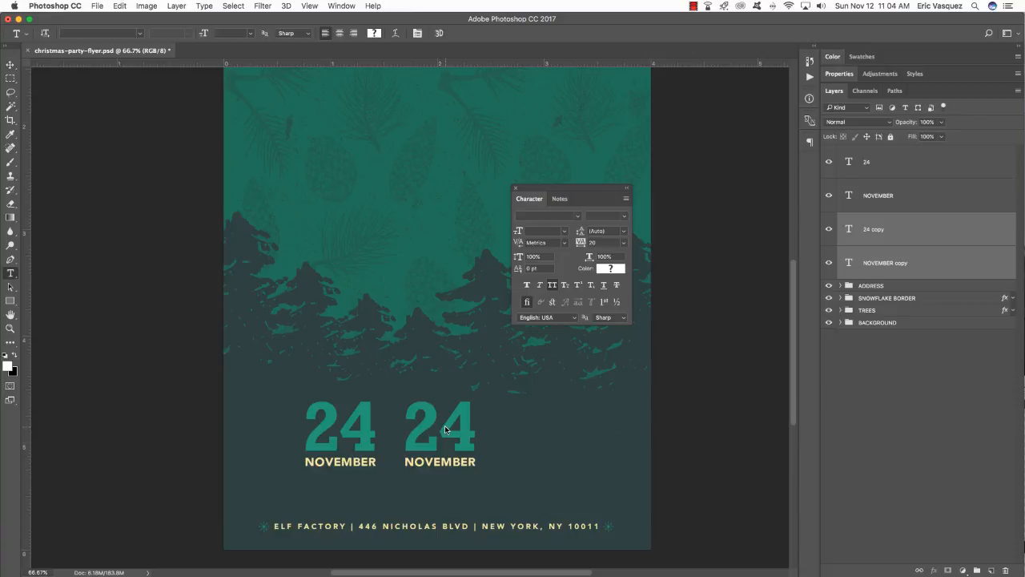
{"action": "double_click", "coordinate": [446, 430]}
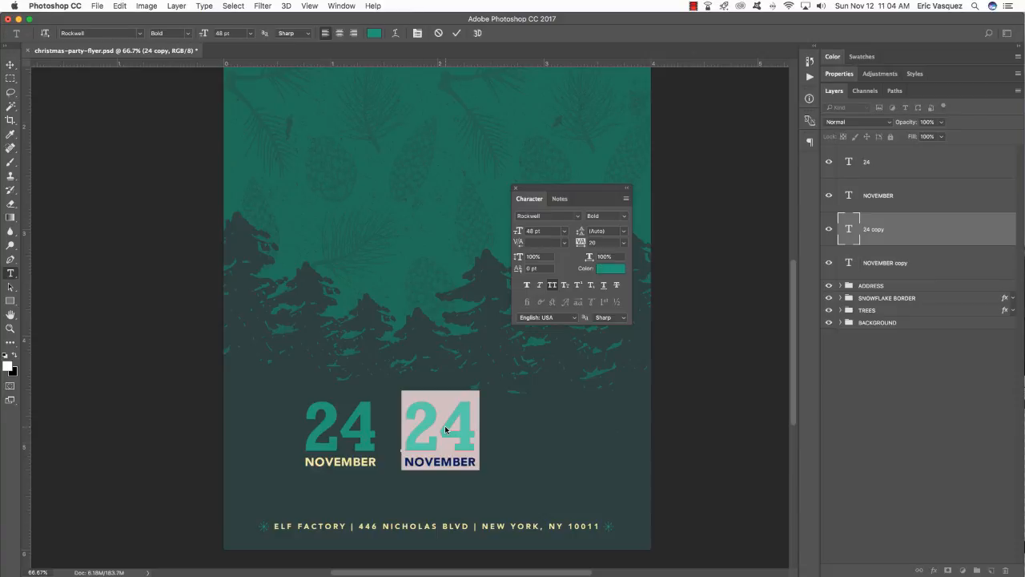
{"action": "type", "text": "8"}
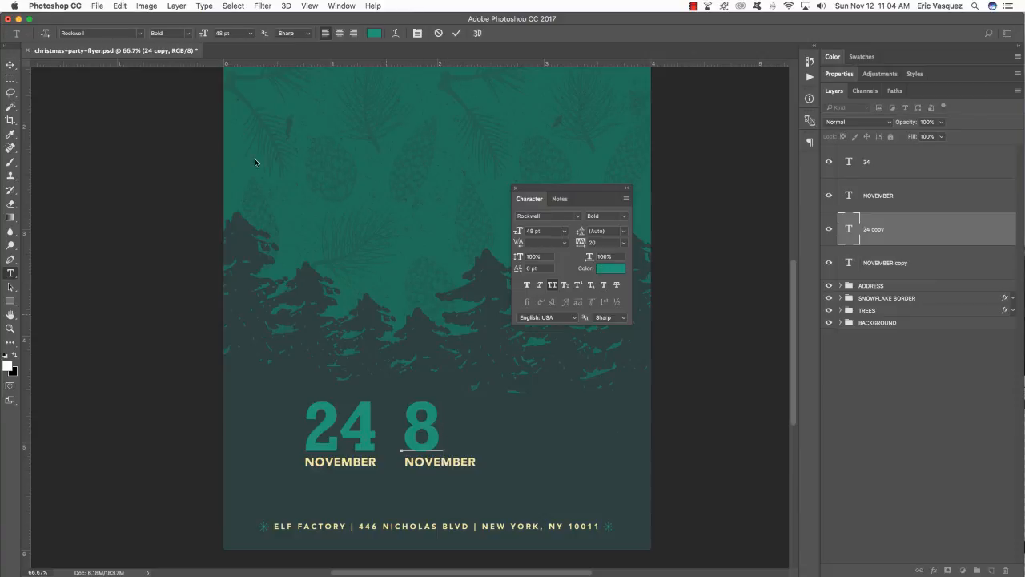
{"action": "left_click", "coordinate": [11, 64]}
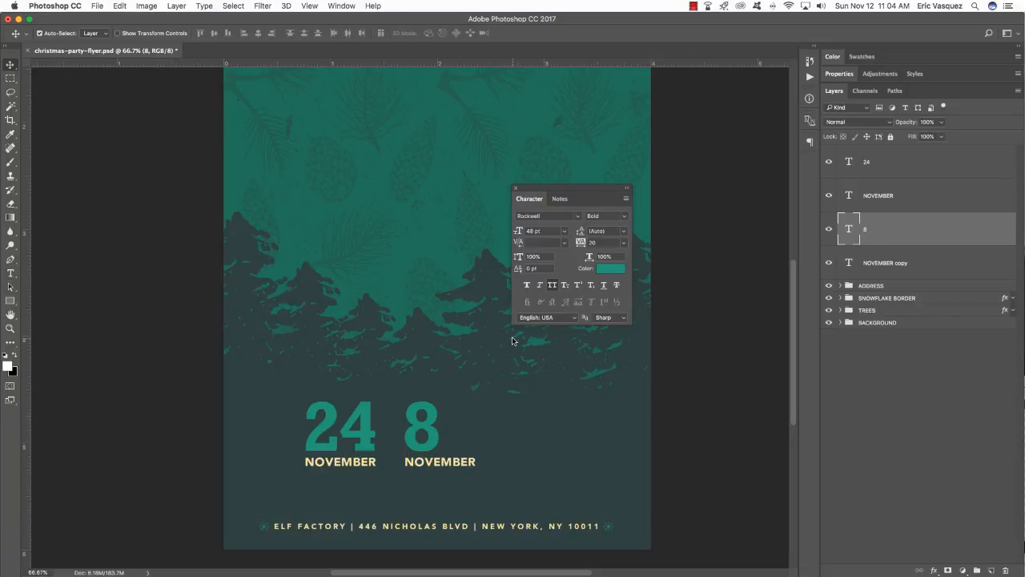
- Duplicate the "8" layer, place the copy below it in the layer order, and shift the copy right on the flyer
{"action": "key", "text": "super+j"}
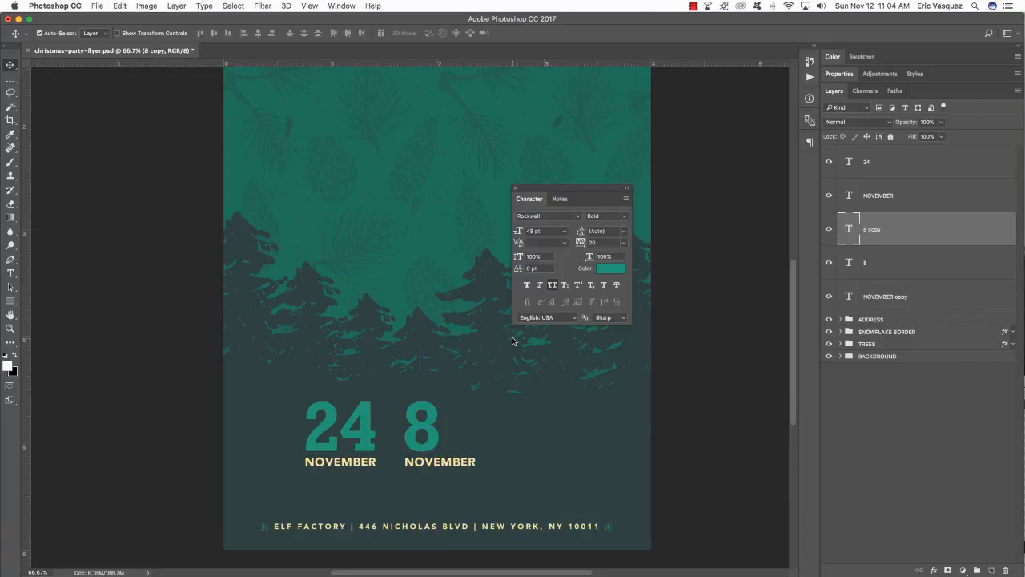
{"action": "key", "text": "super+bracketleft"}
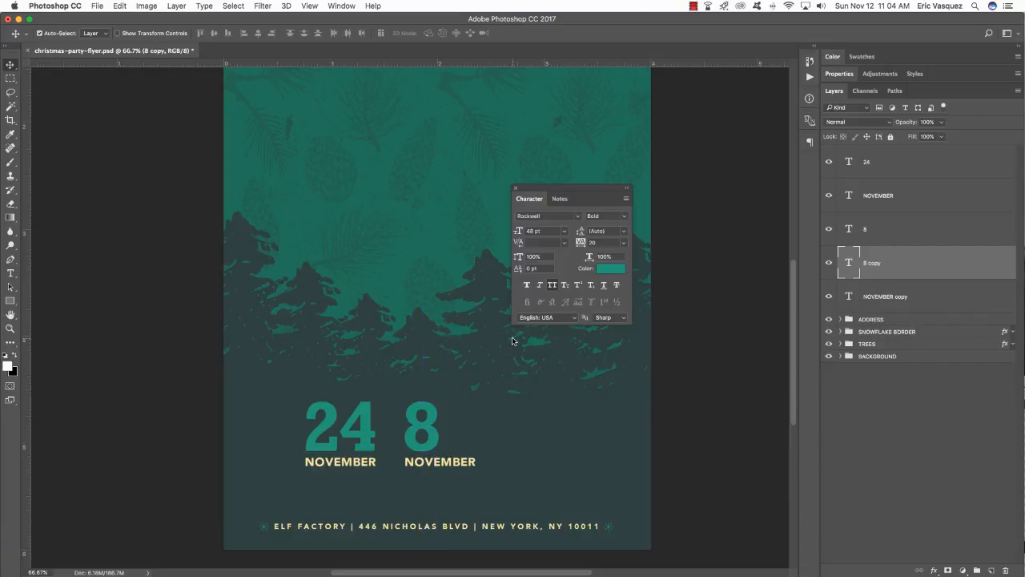
{"action": "key", "text": "shift+Right"}
{"action": "key", "text": "shift+Right"}
{"action": "key", "text": "shift+Right"}
{"action": "key", "text": "shift+Right"}
{"action": "key", "text": "shift+Right"}
{"action": "key", "text": "shift+Right"}
{"action": "key", "text": "shift+Right"}
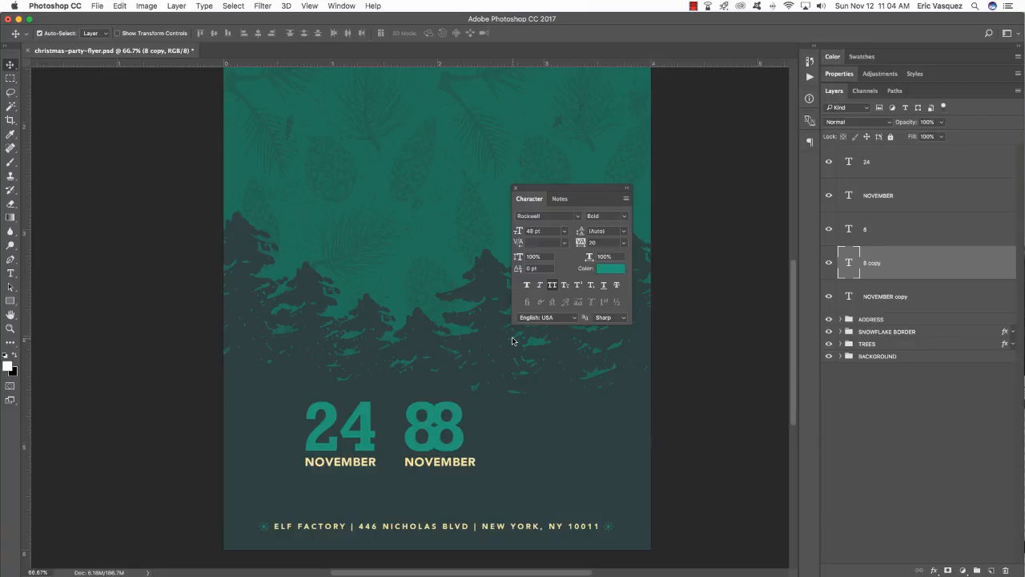
- Replace the text of the copied "8" with "PM"
{"action": "scroll", "coordinate": [512, 337], "scroll_direction": "up", "scroll_amount": 2}
{"action": "double_click", "coordinate": [449, 453]}
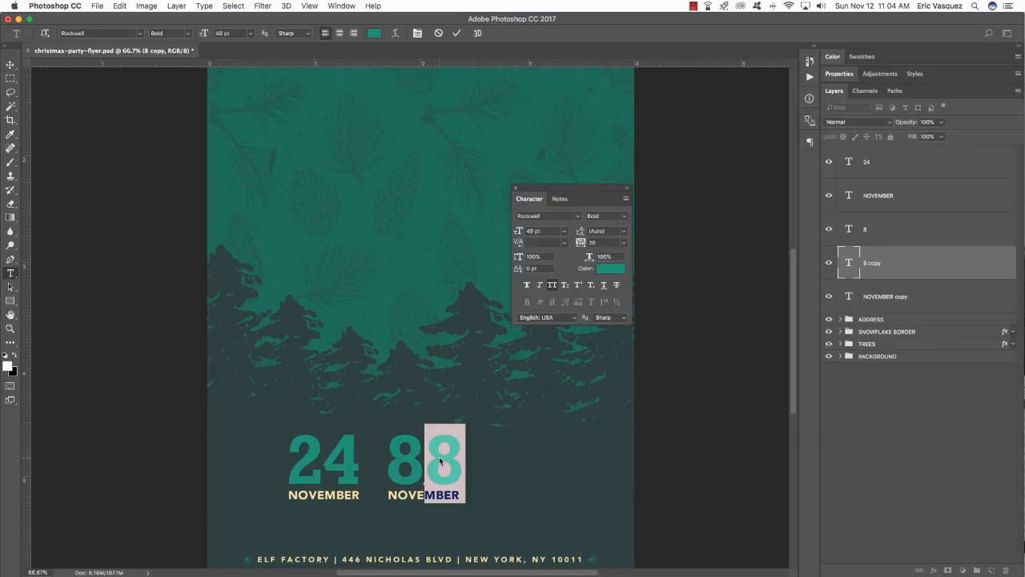
{"action": "type", "text": "PM"}
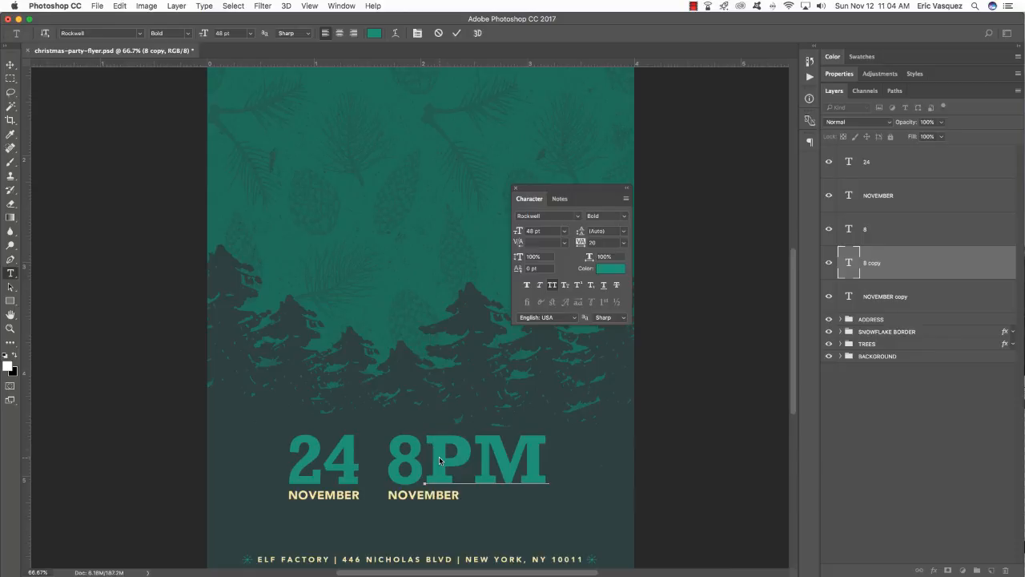
{"action": "left_click", "coordinate": [11, 64]}
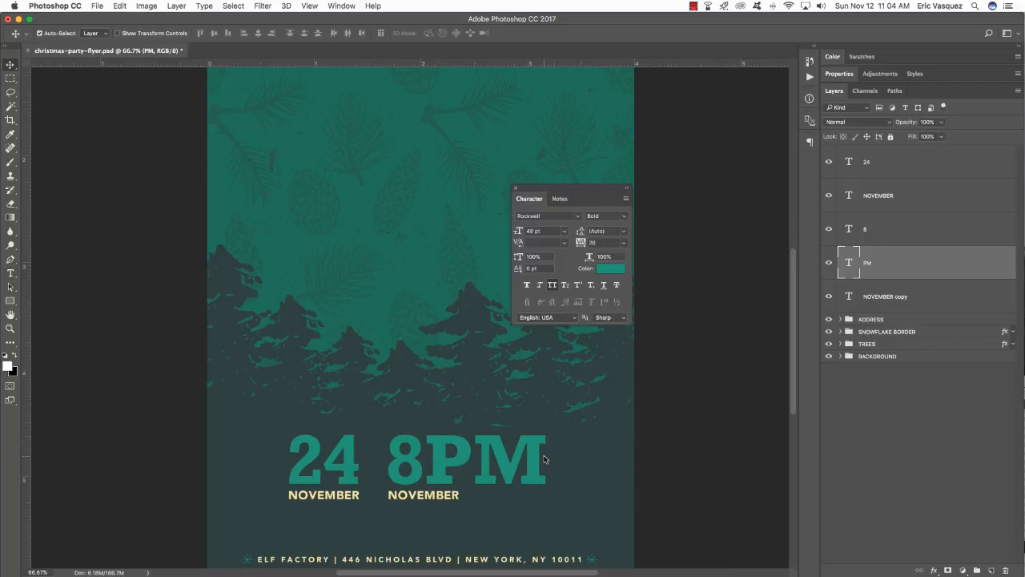
- Scale the "PM" text down proportionally to about 40%
{"action": "key", "text": "super+t"}
{"action": "left_click_drag", "start_coordinate": [549, 424], "coordinate": [511, 448]}
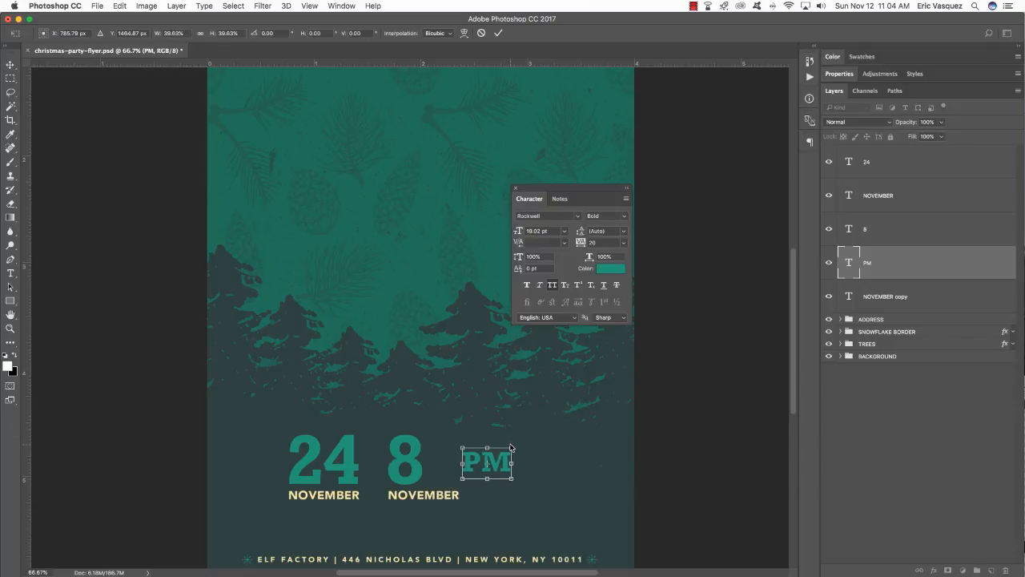
{"action": "key", "text": "Return"}
- Move the small "PM" text left and slightly up so it sits close beside the "8"
{"action": "key", "text": "shift+Left"}
{"action": "key", "text": "shift+Left"}
{"action": "key", "text": "shift+Left"}
{"action": "key", "text": "shift+Left"}
{"action": "key", "text": "shift+Left"}
{"action": "key", "text": "shift+Left"}
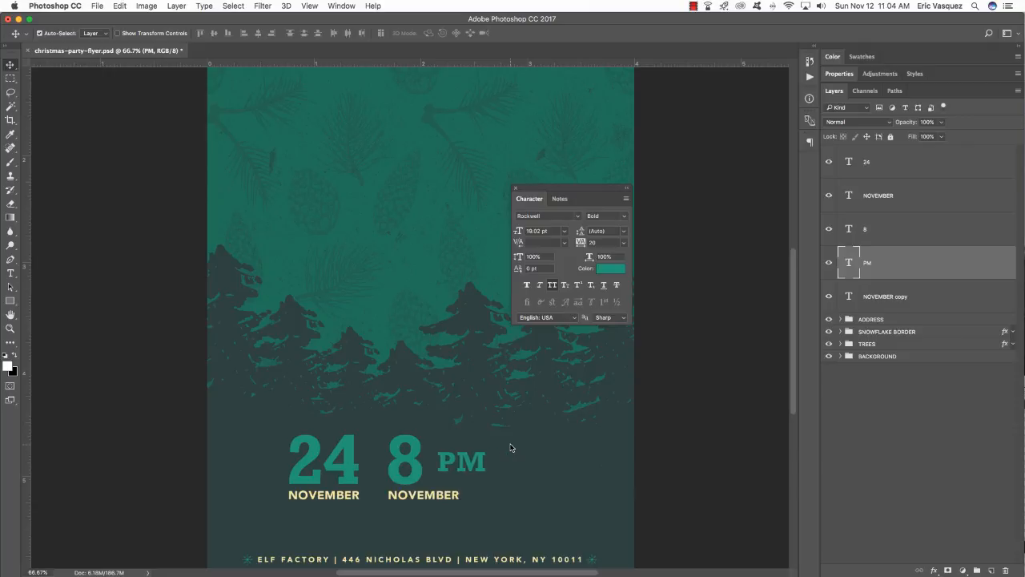
{"action": "key", "text": "shift+Up"}
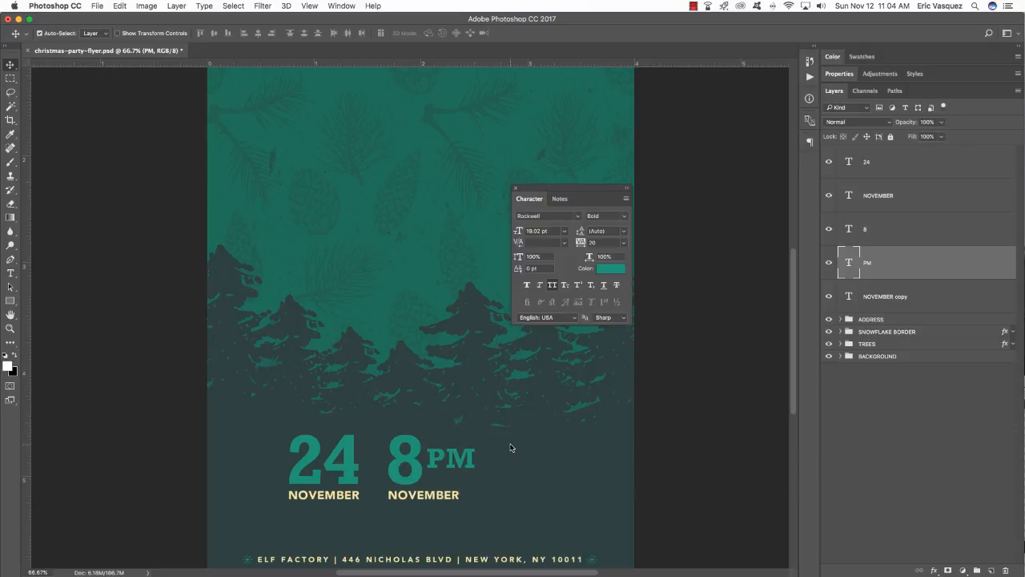
{"action": "key", "text": "Left"}
{"action": "key", "text": "Left"}
- Replace the "NOVEMBER" text below "8 PM" with "DOORS OPEN"
{"action": "scroll", "coordinate": [448, 461], "scroll_direction": "up", "scroll_amount": 1}
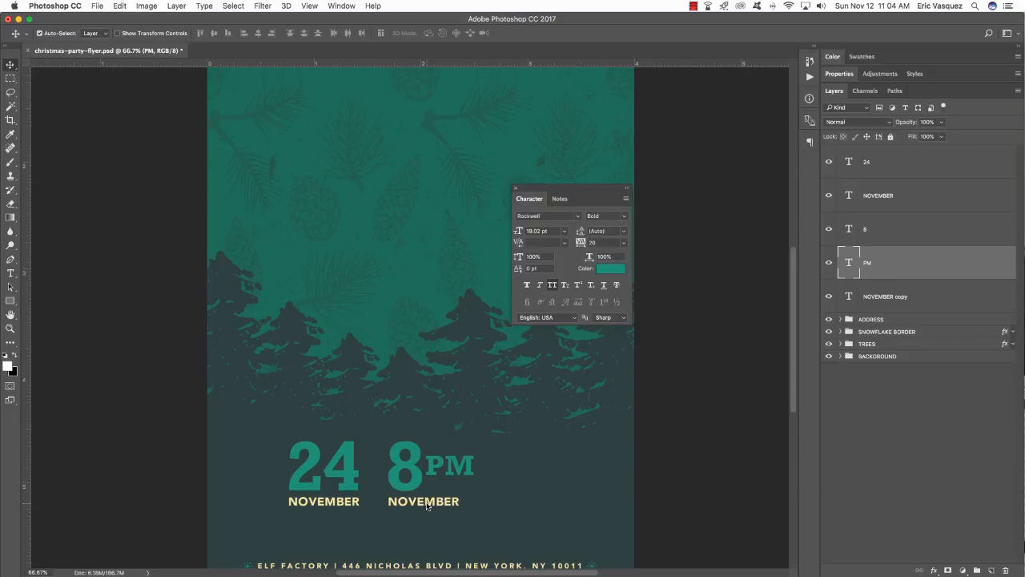
{"action": "key", "text": "t"}
{"action": "left_click", "coordinate": [426, 503]}
{"action": "double_click", "coordinate": [426, 503]}
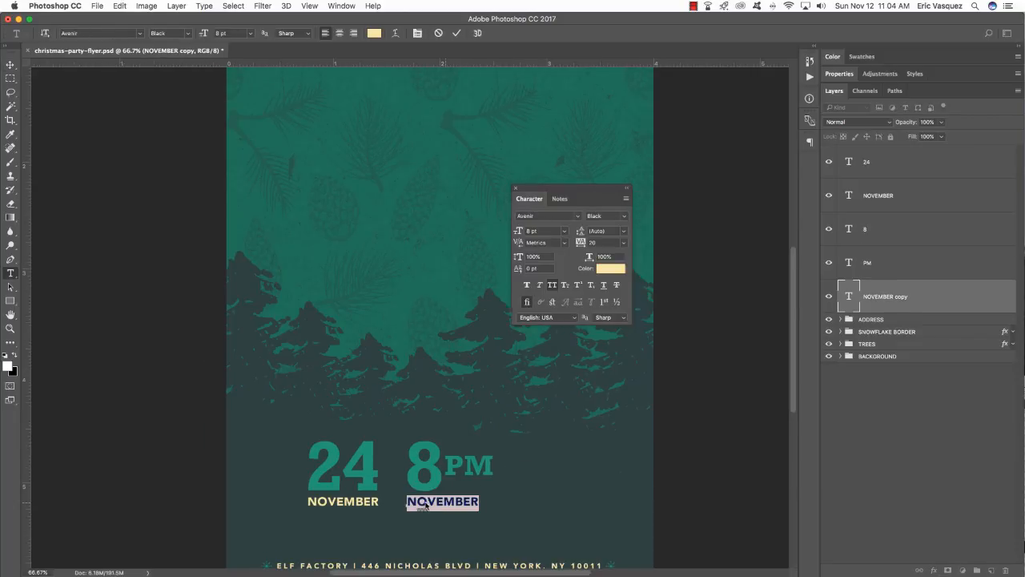
{"action": "scroll", "coordinate": [425, 503], "scroll_direction": "left", "scroll_amount": 5}
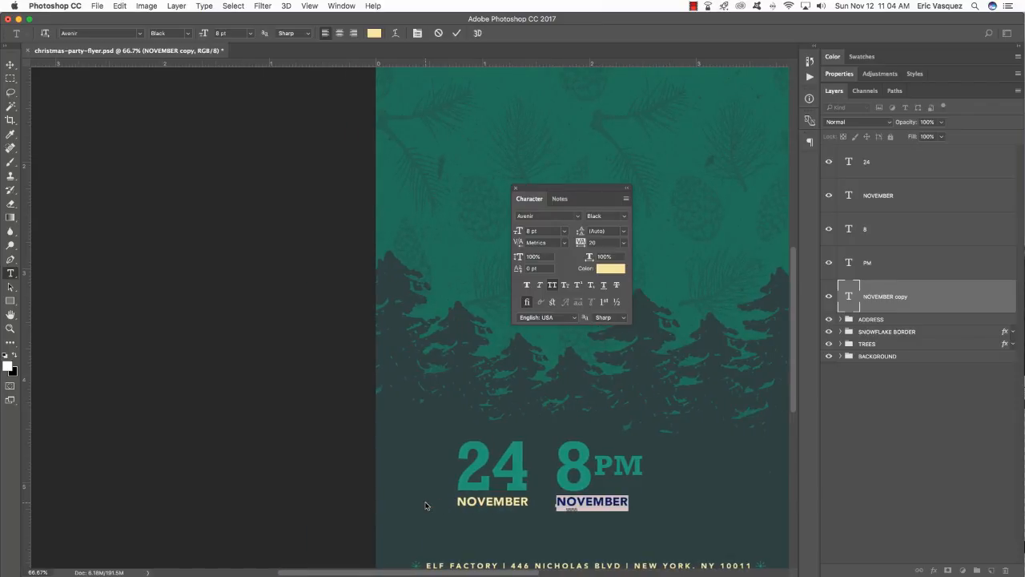
{"action": "type", "text": "DOORS OPEN"}
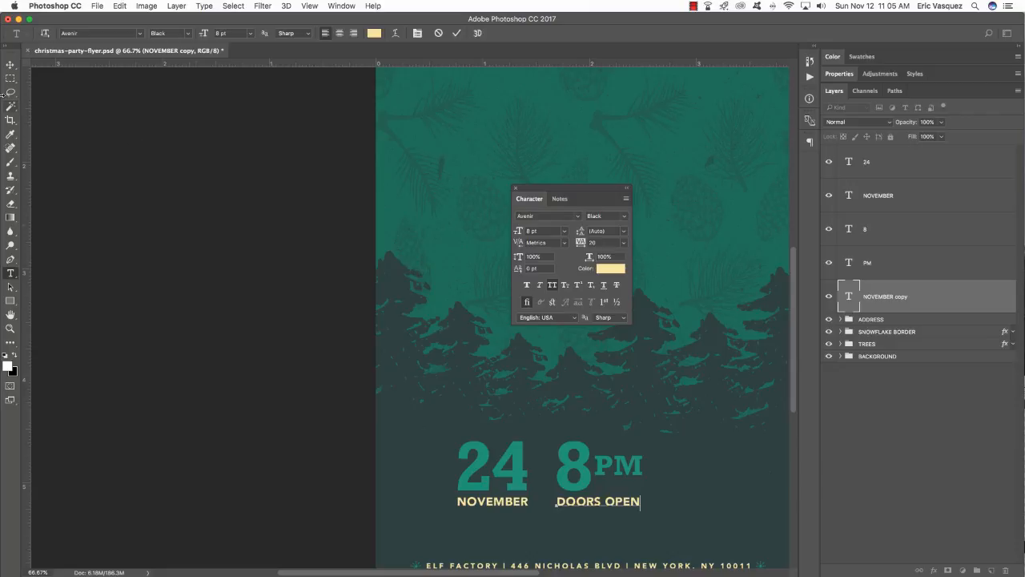
{"action": "left_click", "coordinate": [10, 64]}
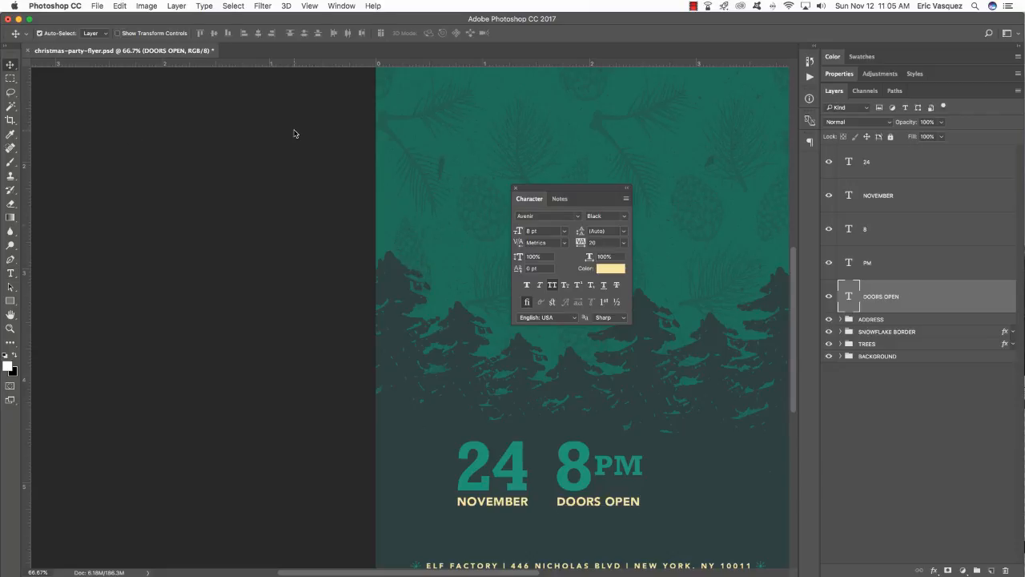
- Nudge the "PM" text slightly left and the "DOORS OPEN" text slightly right to align them under the "8"
{"action": "left_click", "coordinate": [917, 265]}
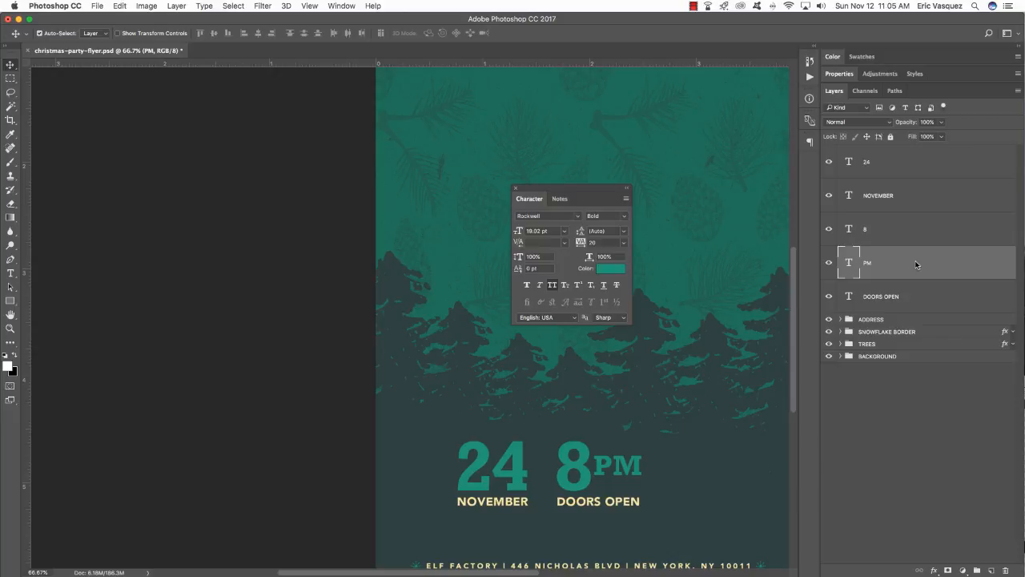
{"action": "left_click", "coordinate": [911, 299]}
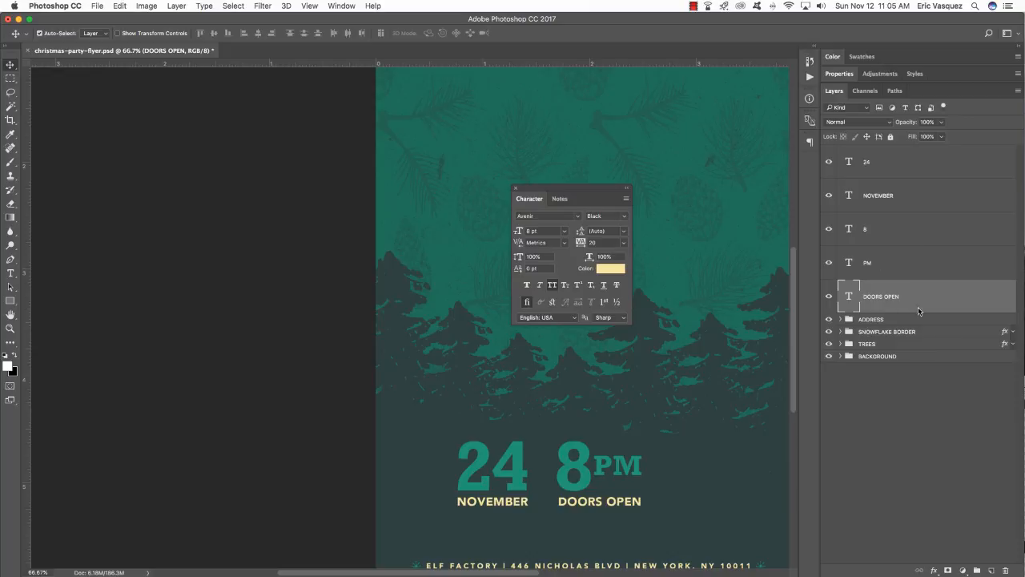
- Duplicate the "8", "PM" and "DOORS OPEN" text layers and place the copies beneath the originals in the layer order
{"action": "left_click", "coordinate": [930, 230], "text": "shift"}
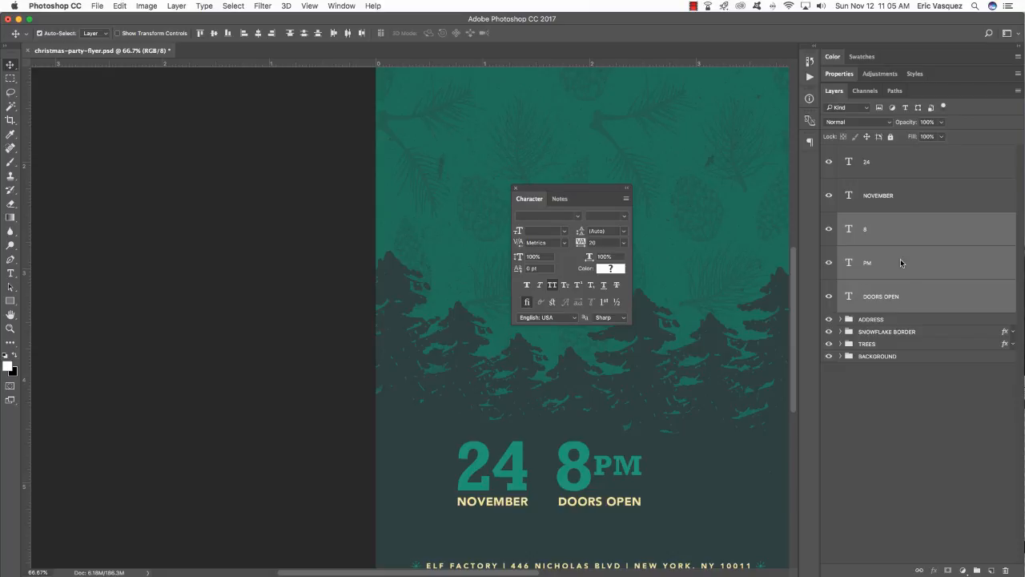
{"action": "key", "text": "super+j"}
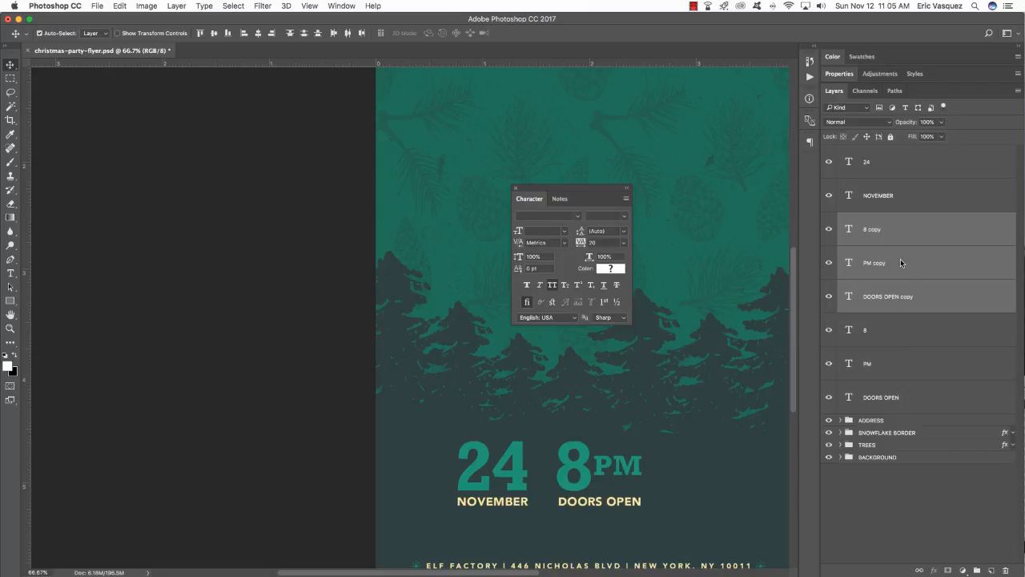
{"action": "key", "text": "super+bracketleft"}
{"action": "key", "text": "super+bracketleft"}
{"action": "key", "text": "super+bracketleft"}
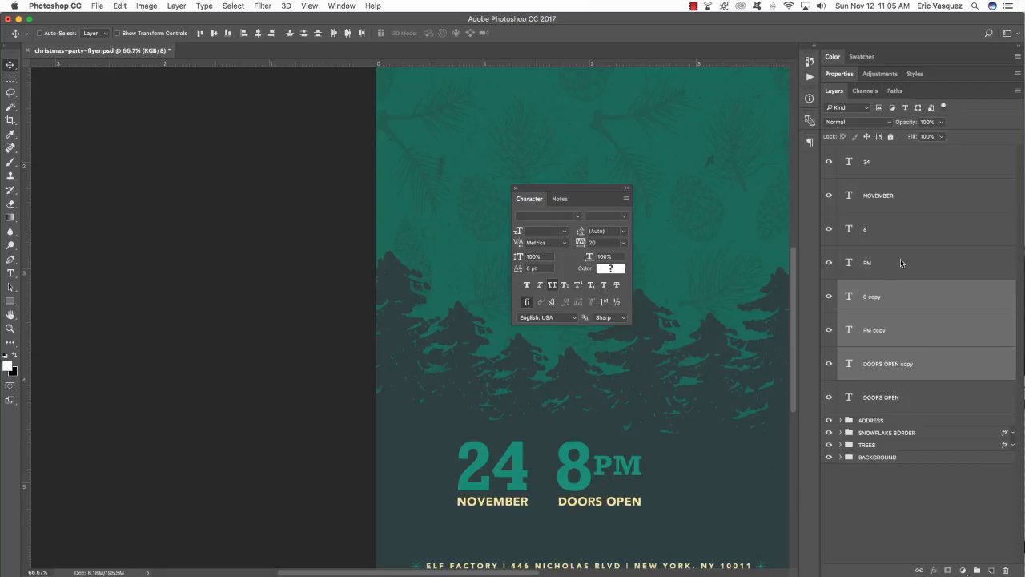
- Move the duplicated "8 PM DOORS OPEN" text to the right so it forms a third column beside the original
{"action": "key", "text": "shift+Right"}
{"action": "key", "text": "shift+Right"}
{"action": "key", "text": "shift+Right"}
{"action": "key", "text": "shift+Right"}
{"action": "key", "text": "shift+Right"}
{"action": "key", "text": "shift+Right"}
{"action": "key", "text": "shift+Right"}
{"action": "key", "text": "shift+Right"}
{"action": "key", "text": "shift+Right"}
{"action": "key", "text": "shift+Right"}
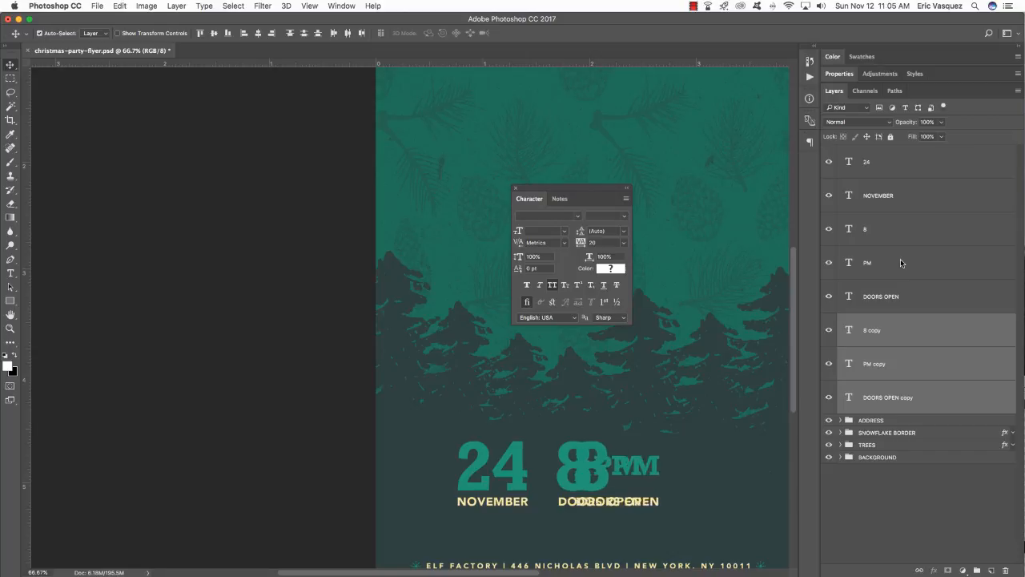
{"action": "key", "text": "shift+Right"}
{"action": "key", "text": "shift+Right"}
{"action": "key", "text": "shift+Right"}
{"action": "key", "text": "shift+Right"}
{"action": "key", "text": "shift+Right"}
{"action": "key", "text": "shift+Right"}
{"action": "key", "text": "shift+Right"}
{"action": "key", "text": "shift+Right"}
{"action": "key", "text": "shift+Right"}
{"action": "key", "text": "shift+Right"}
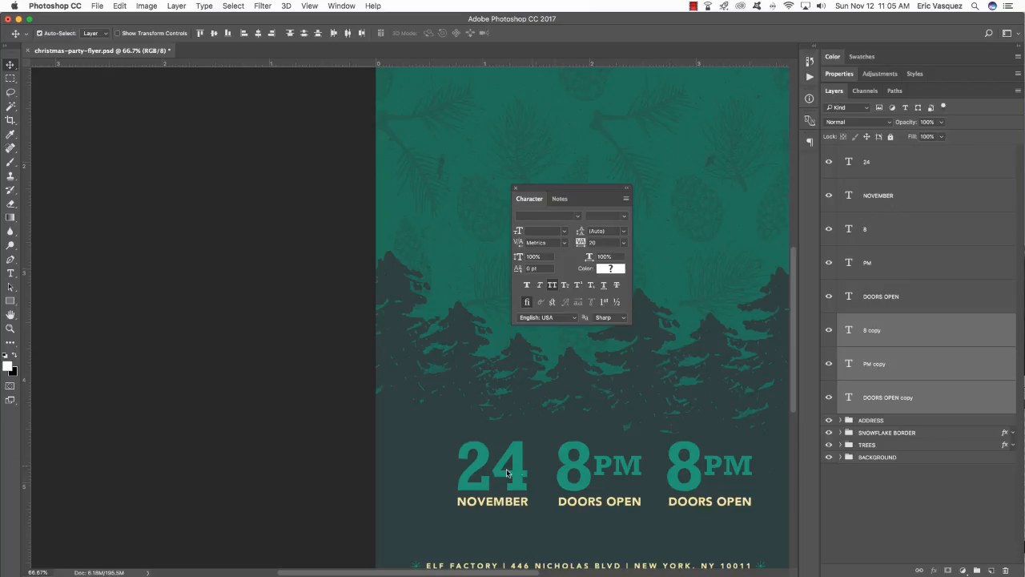
{"action": "scroll", "coordinate": [635, 482], "scroll_direction": "right", "scroll_amount": 1}
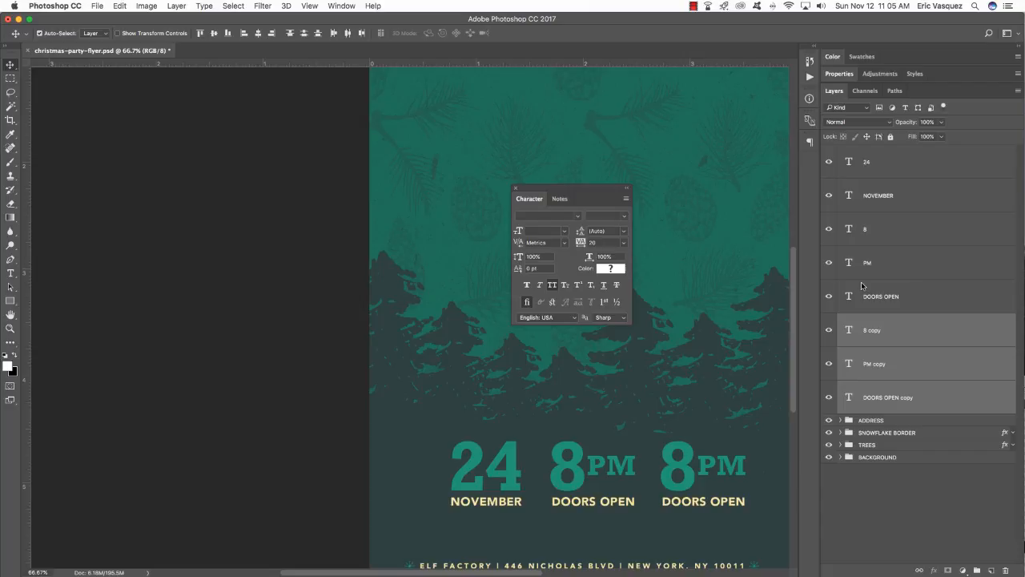
{"action": "key", "text": "Right"}
{"action": "key", "text": "t"}
{"action": "double_click", "coordinate": [667, 455]}
{"action": "scroll", "coordinate": [281, 185], "scroll_direction": "left", "scroll_amount": 5}
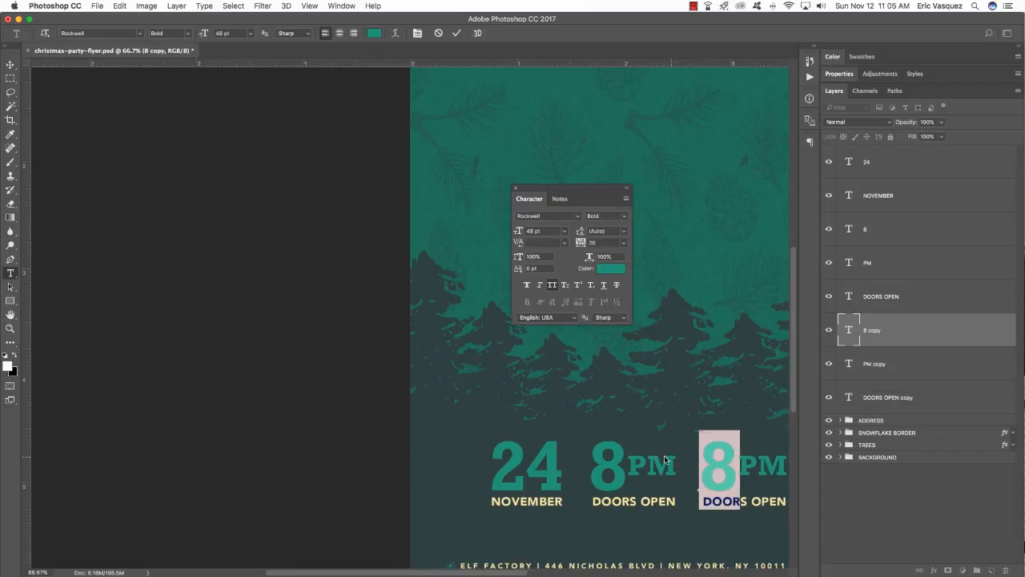
{"action": "left_click", "coordinate": [10, 65]}
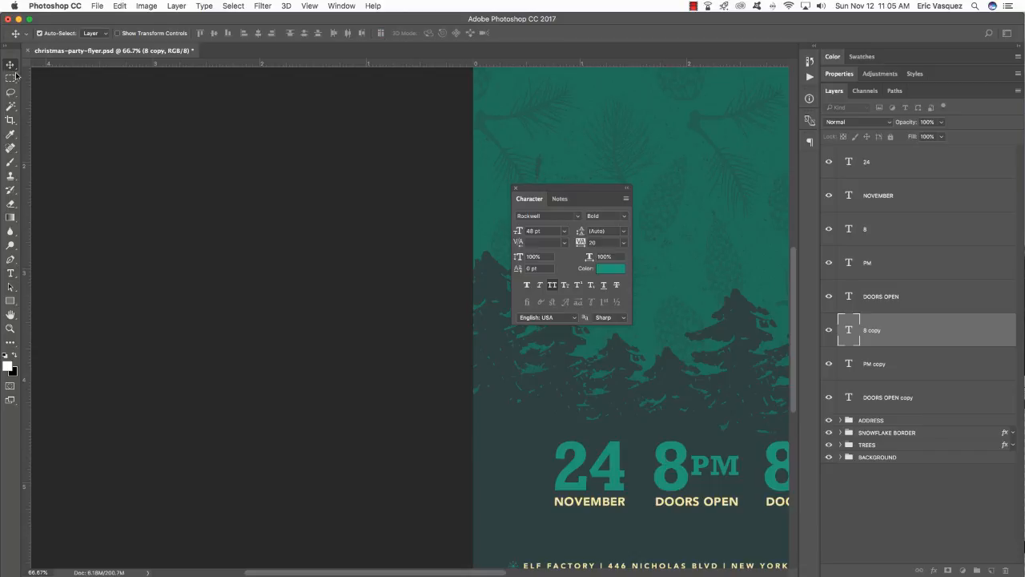
- Close the Character panel and replace the duplicated "8" in the third column with "10"
{"action": "left_click_drag", "start_coordinate": [692, 428], "coordinate": [470, 343]}
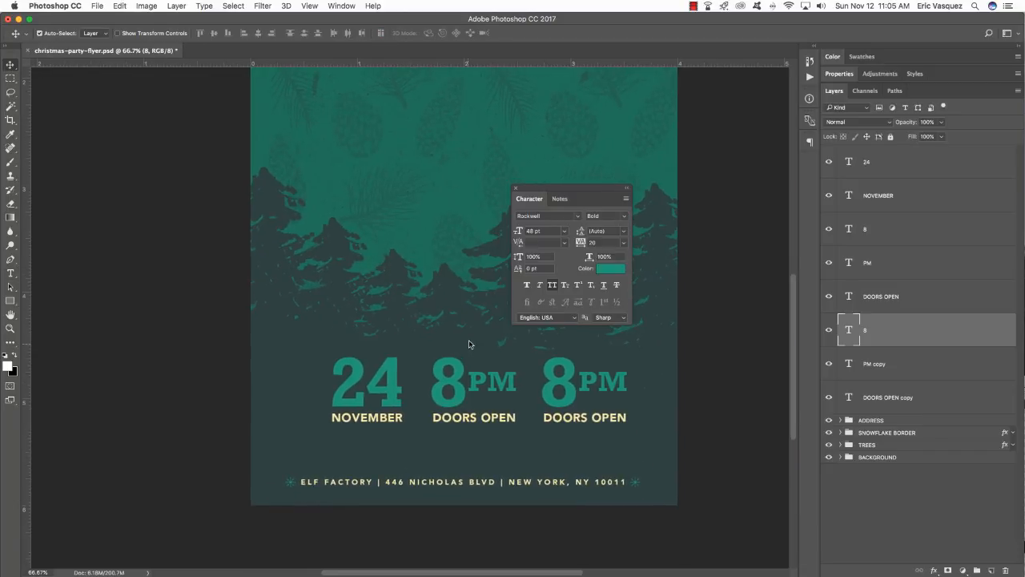
{"action": "left_click", "coordinate": [515, 189]}
{"action": "key", "text": "super+equal"}
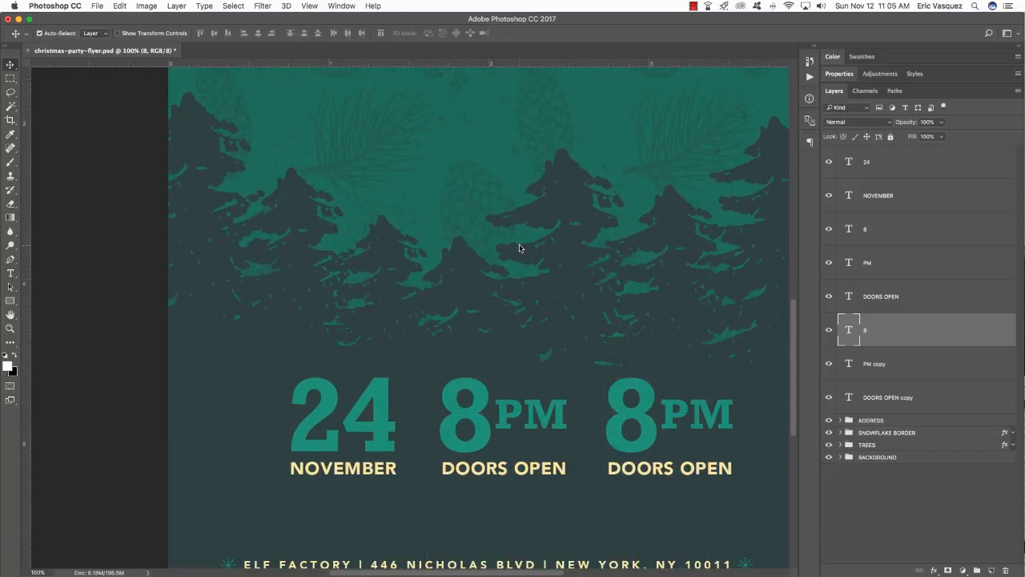
{"action": "left_click_drag", "start_coordinate": [593, 328], "coordinate": [461, 257]}
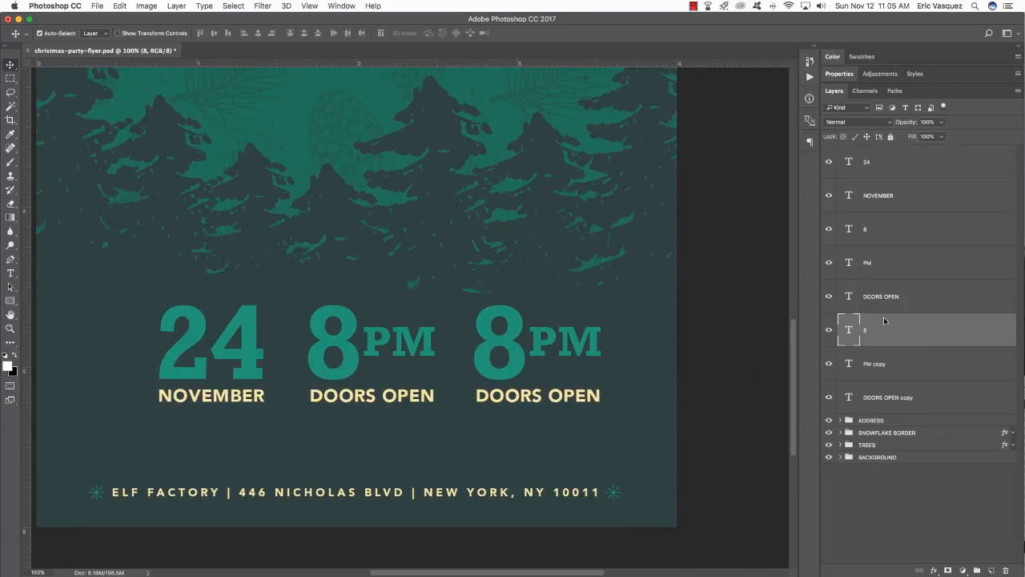
{"action": "key", "text": "t"}
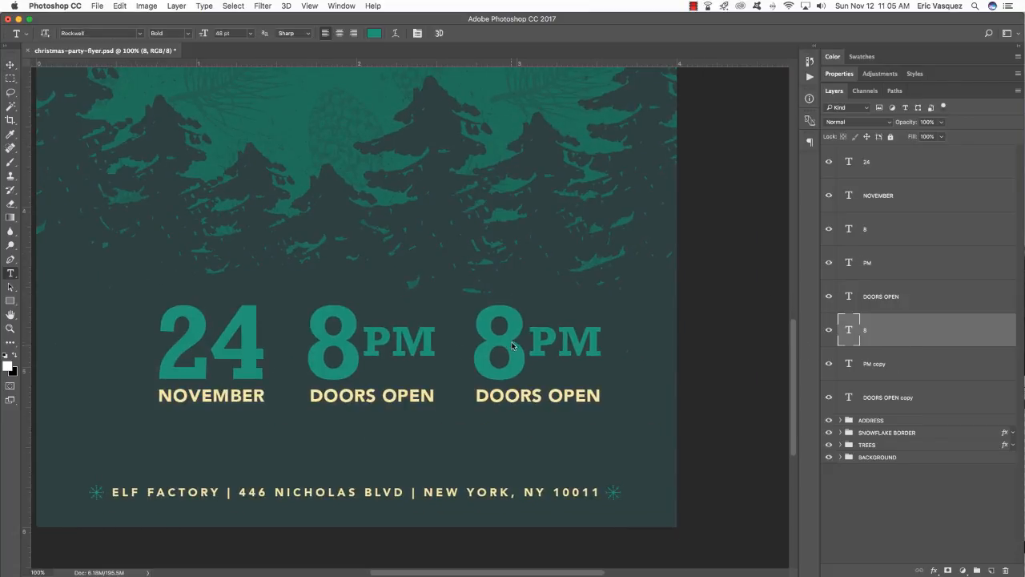
{"action": "double_click", "coordinate": [490, 343]}
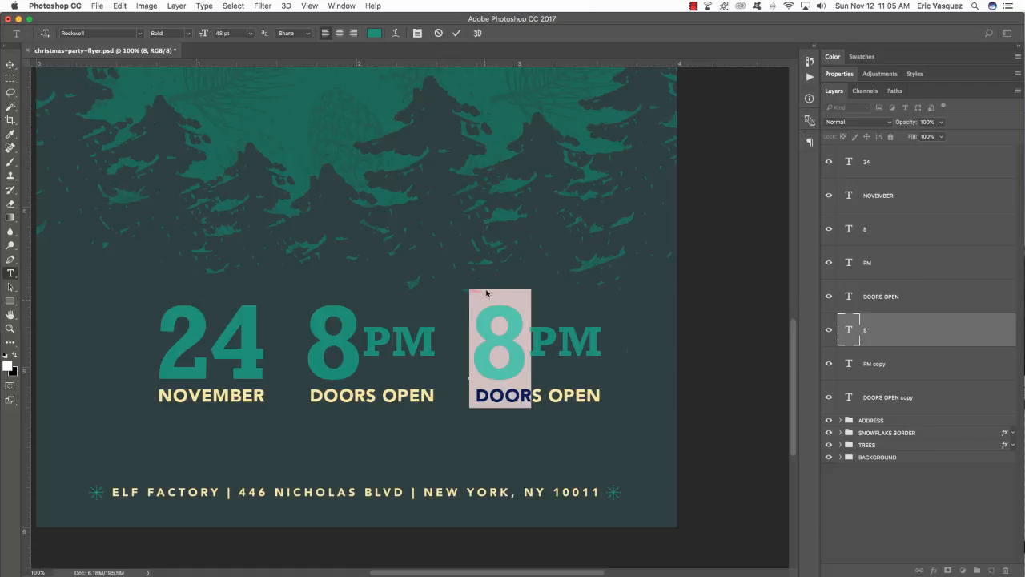
{"action": "type", "text": "10"}
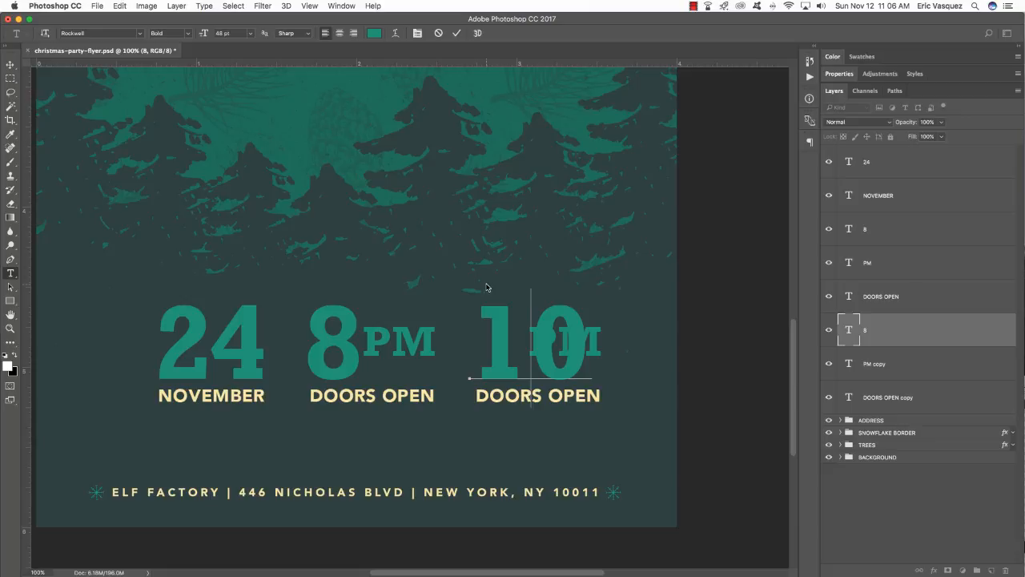
- Tighten the kerning between the "1" and the "0" in the "10" text
{"action": "key", "text": "alt+Left"}
{"action": "key", "text": "alt+Left"}
{"action": "key", "text": "alt+Left"}
{"action": "key", "text": "alt+Left"}
{"action": "key", "text": "alt+Left"}
{"action": "key", "text": "alt+Left"}
{"action": "key", "text": "alt+Left"}
{"action": "key", "text": "alt+Left"}
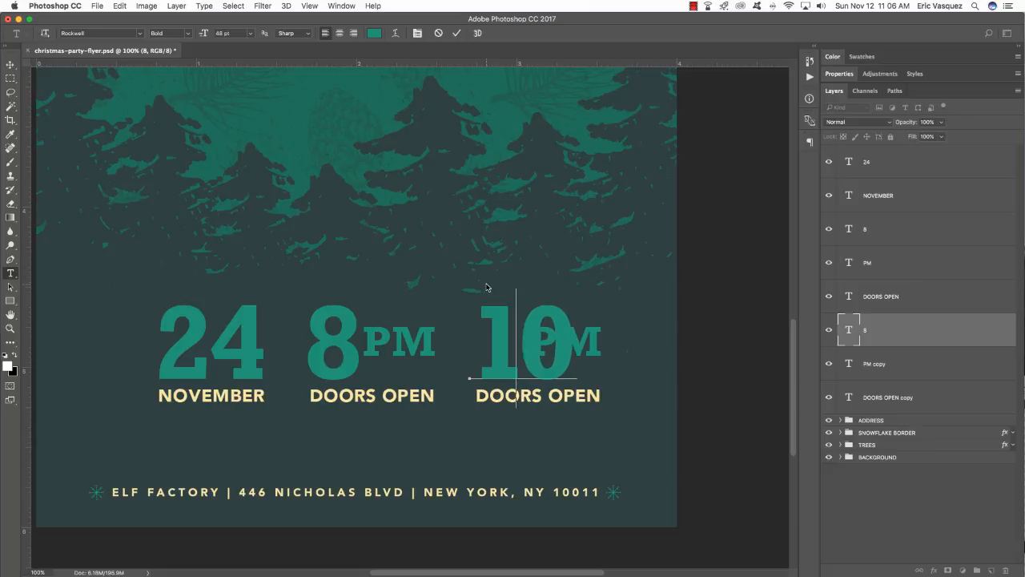
{"action": "key", "text": "alt+Left"}
{"action": "key", "text": "alt+Left"}
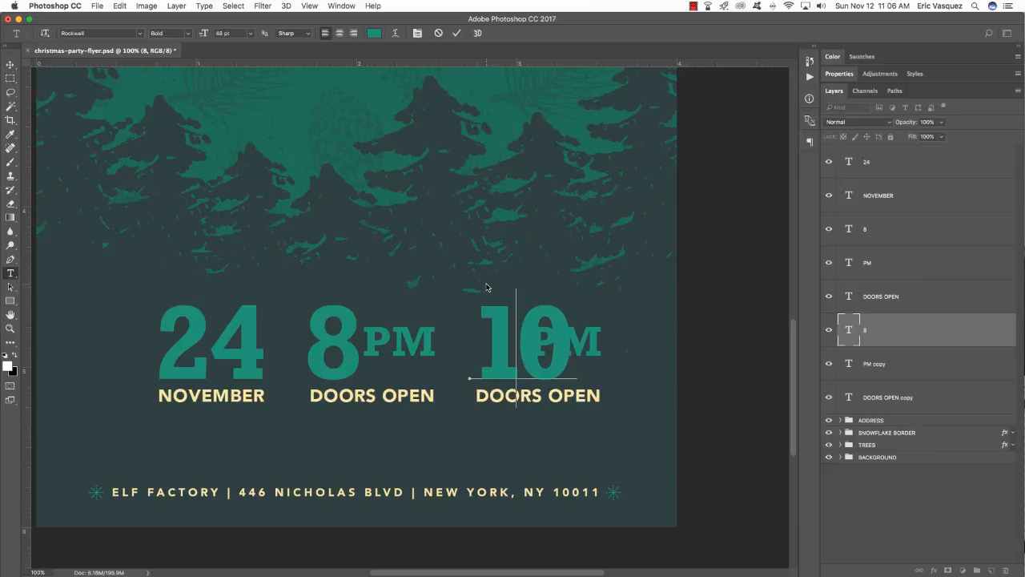
{"action": "left_click", "coordinate": [11, 64]}
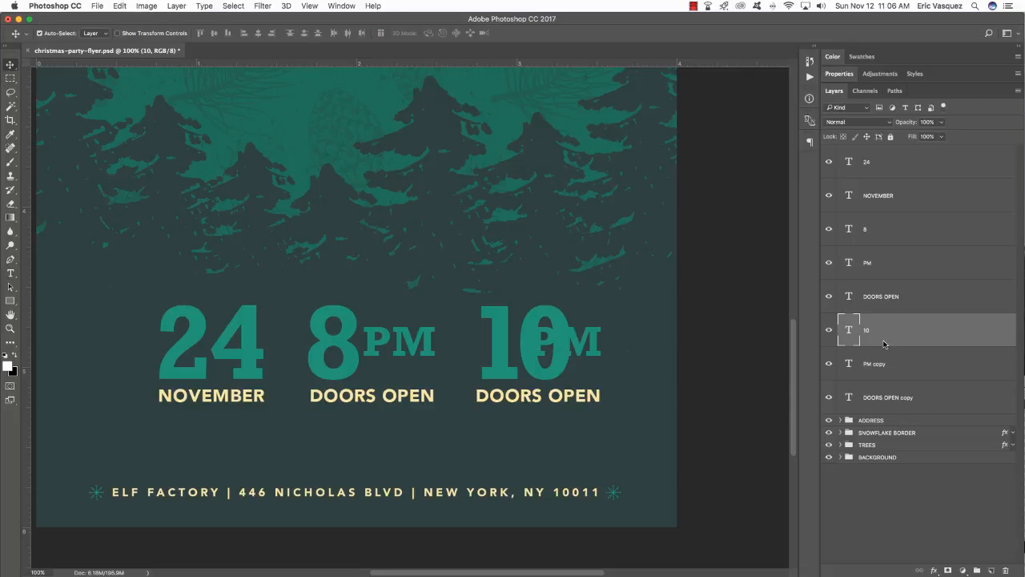
- Move the duplicated "PM" text left so it starts in front of the "10"
{"action": "left_click", "coordinate": [909, 364]}
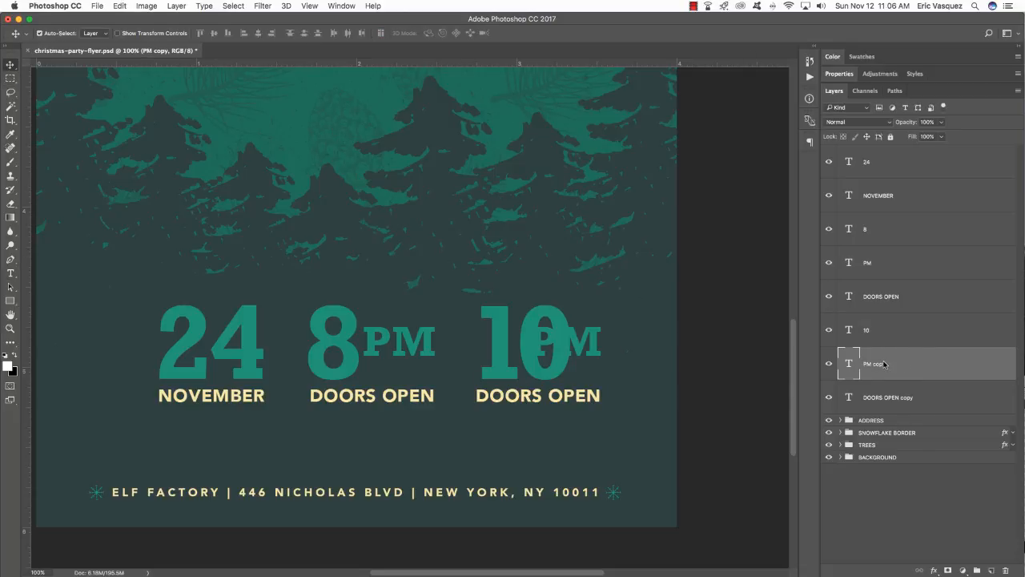
{"action": "key", "text": "shift+Left"}
{"action": "key", "text": "shift+Left"}
{"action": "key", "text": "shift+Left"}
{"action": "key", "text": "shift+Left"}
{"action": "key", "text": "shift+Left"}
{"action": "key", "text": "shift+Left"}
{"action": "key", "text": "shift+Left"}
{"action": "key", "text": "shift+Left"}
{"action": "key", "text": "shift+Left"}
{"action": "key", "text": "shift+Left"}
{"action": "key", "text": "shift+Left"}
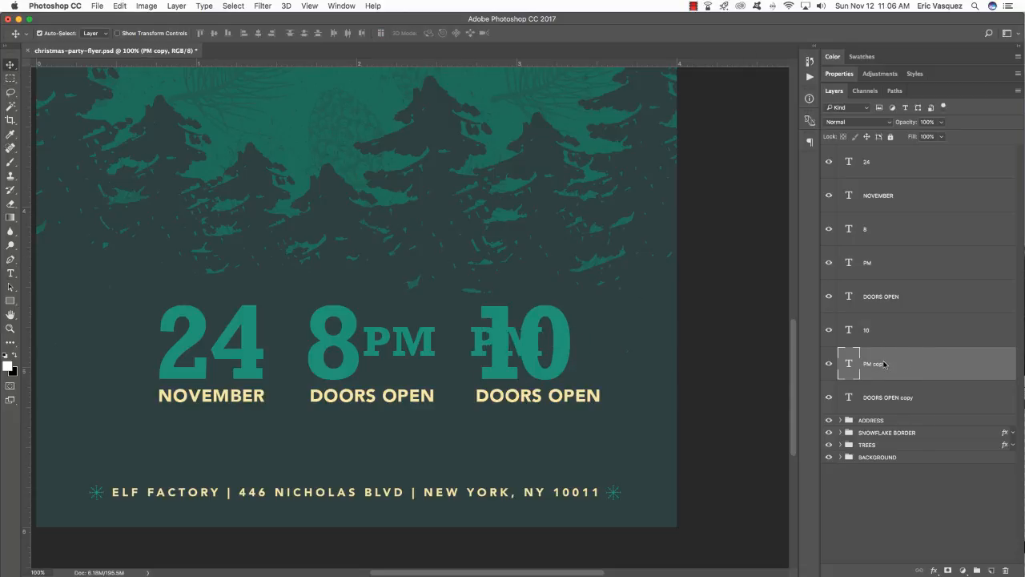
- Replace the duplicated "PM" text in front of the "10" with "$"
{"action": "key", "text": "t"}
{"action": "double_click", "coordinate": [469, 339]}
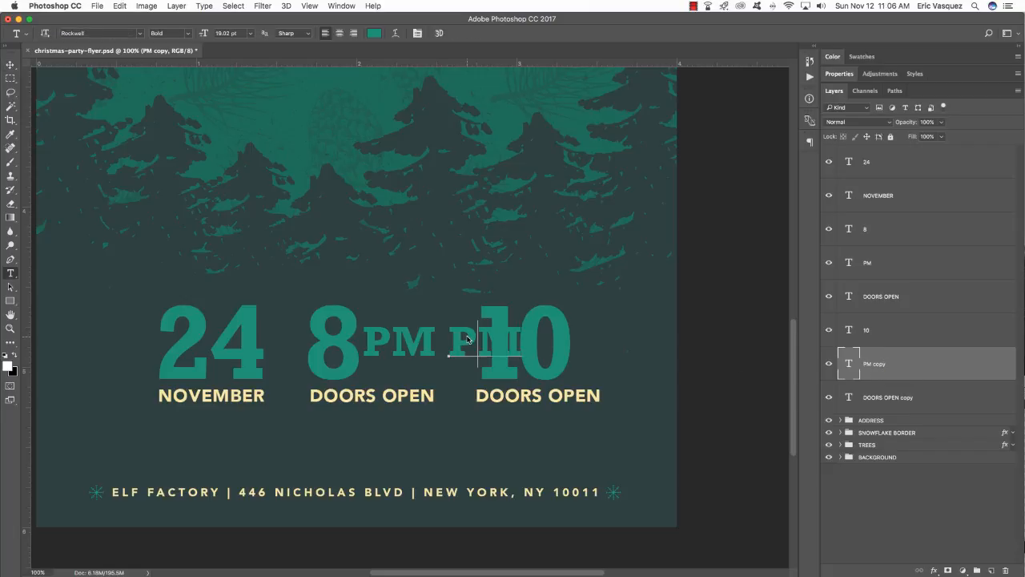
{"action": "type", "text": "$"}
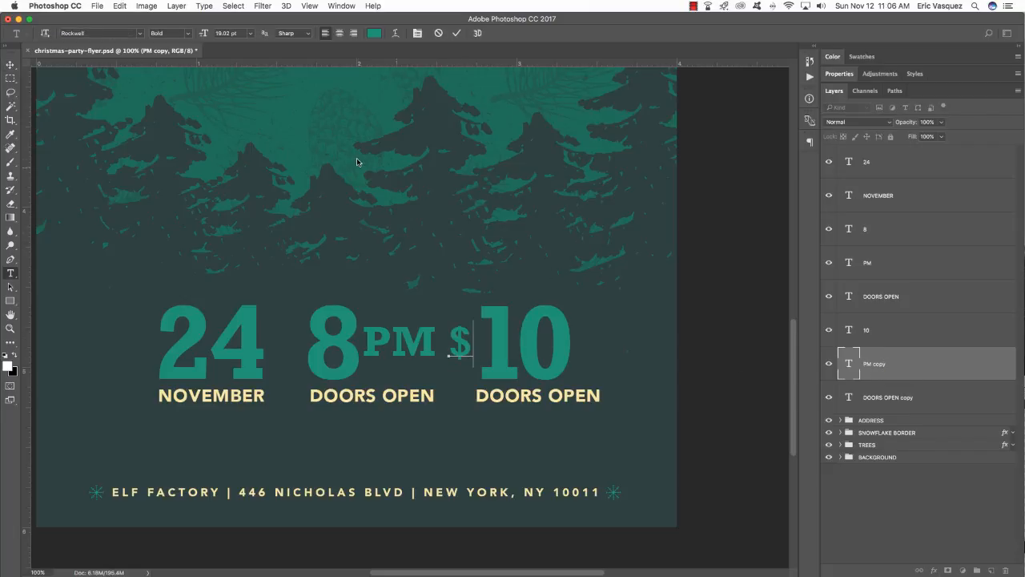
{"action": "left_click", "coordinate": [12, 65]}
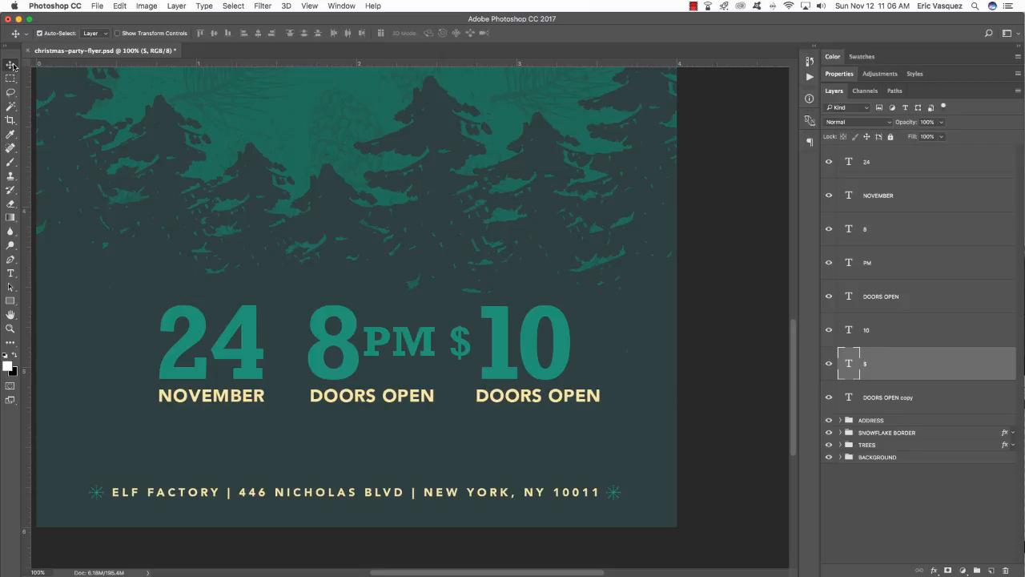
- Nudge the "$" sign right so it sits close against the "10"
{"action": "key", "text": "shift+Right"}
{"action": "key", "text": "Right"}
{"action": "key", "text": "Right"}
{"action": "key", "text": "Right"}
{"action": "key", "text": "Right"}
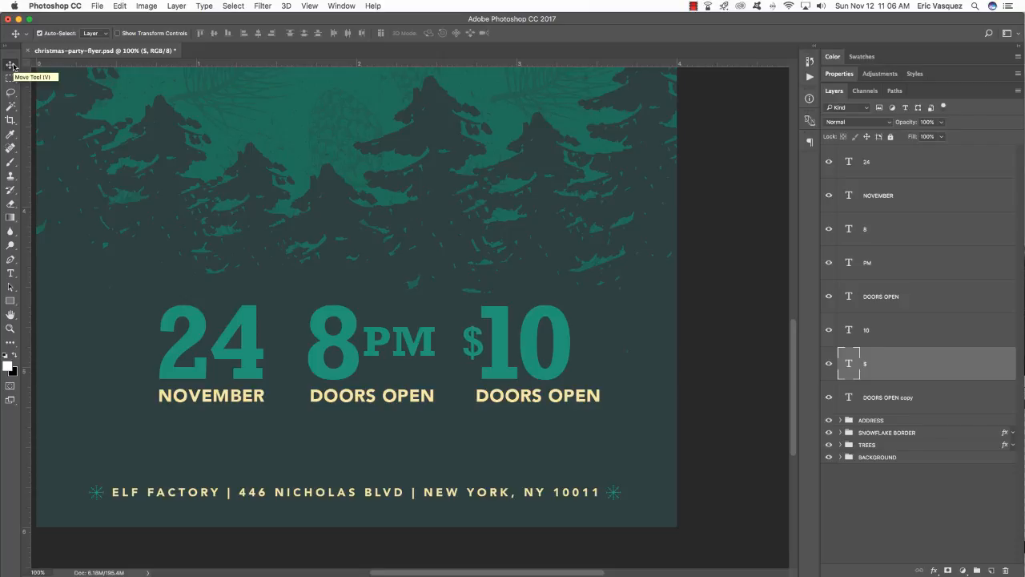
- Nudge the "$" and "10" right to align with the left edge of the text below, and move the "10" layer beneath "$"
{"action": "scroll", "coordinate": [75, 69], "scroll_direction": "up", "scroll_amount": 3}
{"action": "scroll", "coordinate": [558, 145], "scroll_direction": "down", "scroll_amount": 4}
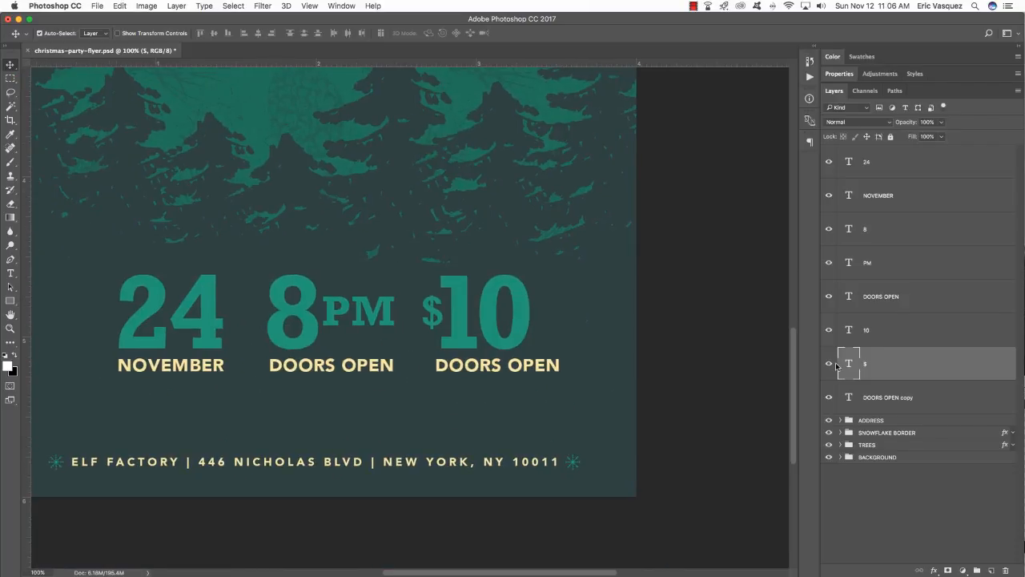
{"action": "left_click", "coordinate": [926, 330], "text": "shift"}
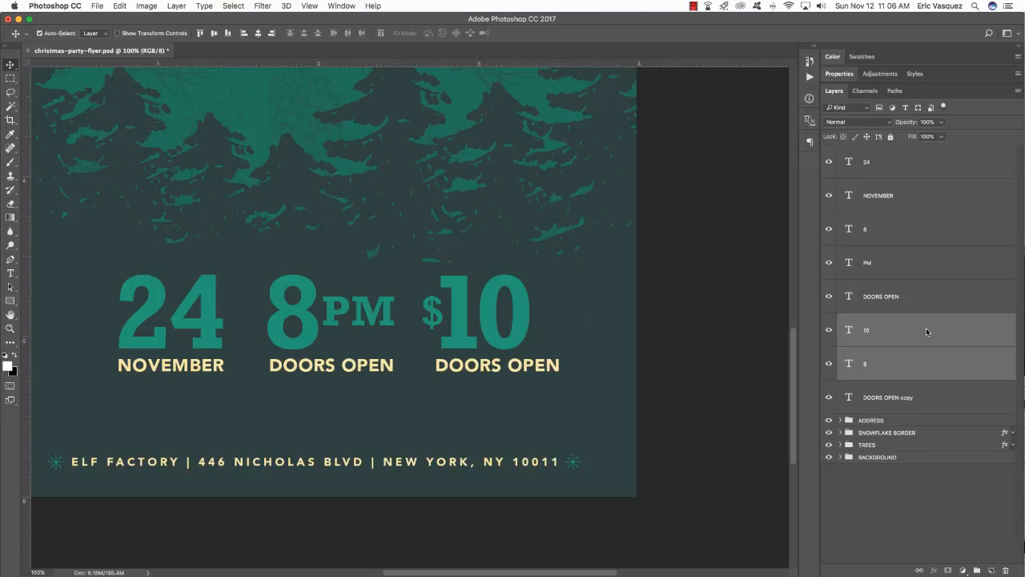
{"action": "key", "text": "Right"}
{"action": "key", "text": "Right"}
{"action": "key", "text": "Right"}
{"action": "key", "text": "Right"}
{"action": "key", "text": "Right"}
{"action": "key", "text": "Right"}
{"action": "key", "text": "Right"}
{"action": "key", "text": "Right"}
{"action": "key", "text": "Right"}
{"action": "key", "text": "Right"}
{"action": "key", "text": "Right"}
{"action": "key", "text": "Right"}
{"action": "key", "text": "Right"}
{"action": "key", "text": "Right"}
{"action": "key", "text": "Right"}
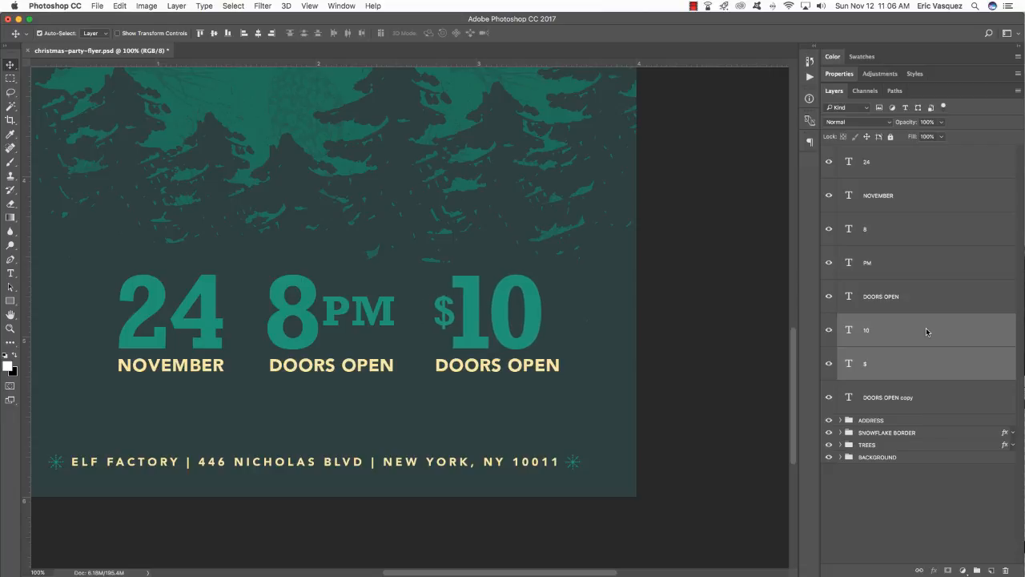
{"action": "key", "text": "Right"}
{"action": "key", "text": "Right"}
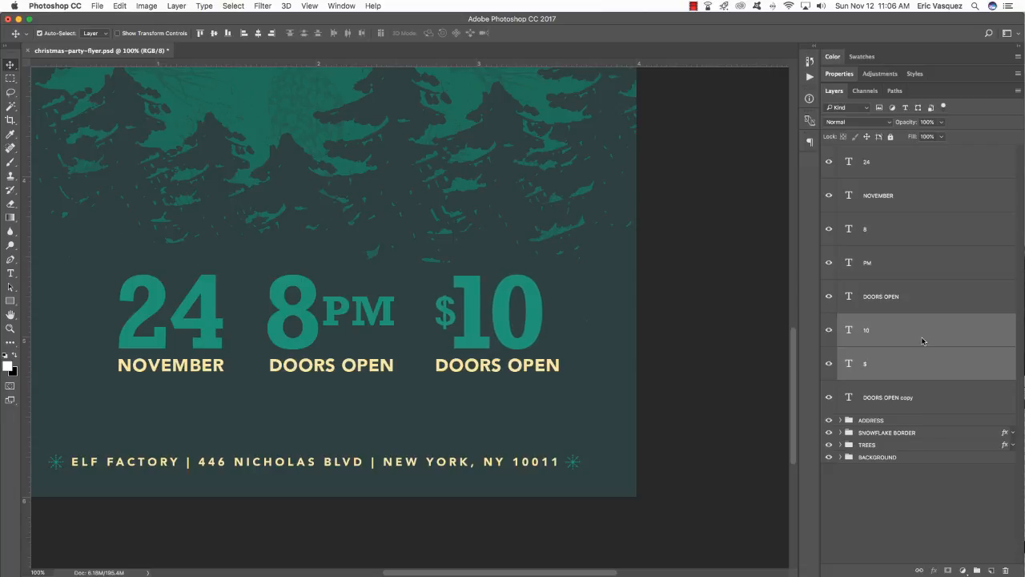
{"action": "left_click", "coordinate": [928, 330]}
{"action": "key", "text": "super+bracketleft"}
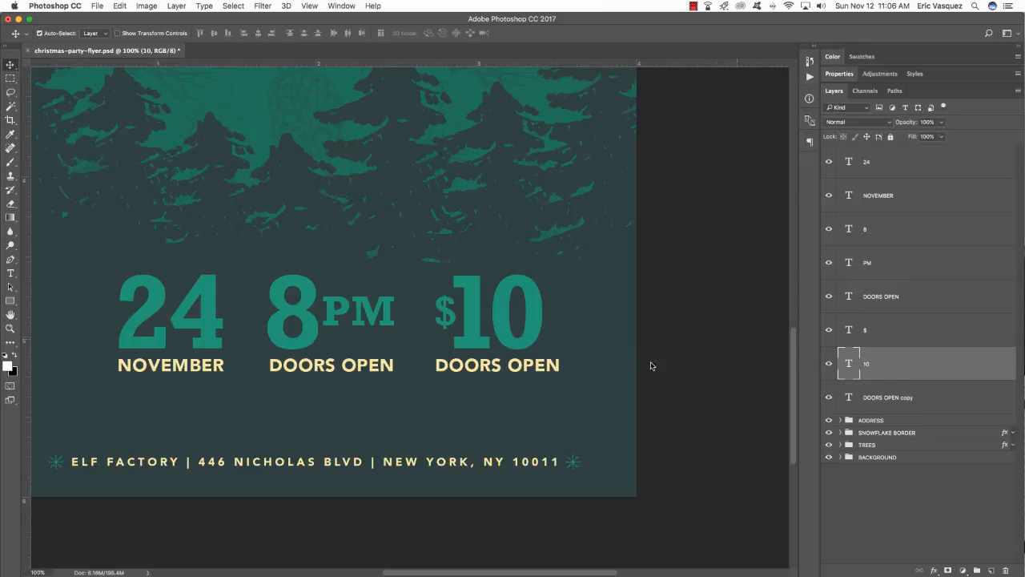
- Replace the duplicated "DOORS OPEN" text under the "$10" with "TO ENTER"
{"action": "key", "text": "t"}
{"action": "triple_click", "coordinate": [548, 370]}
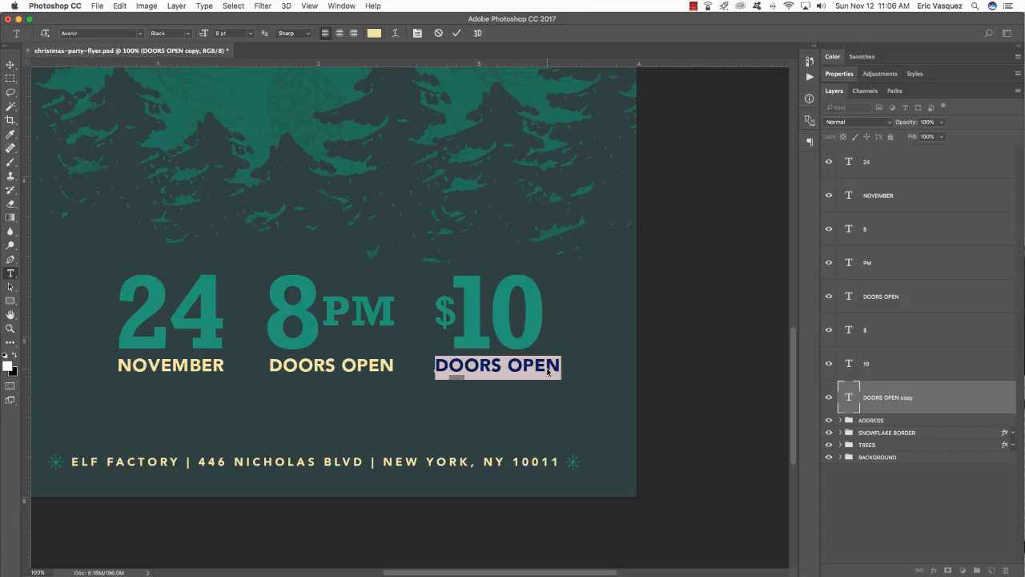
{"action": "type", "text": "TO ENTER"}
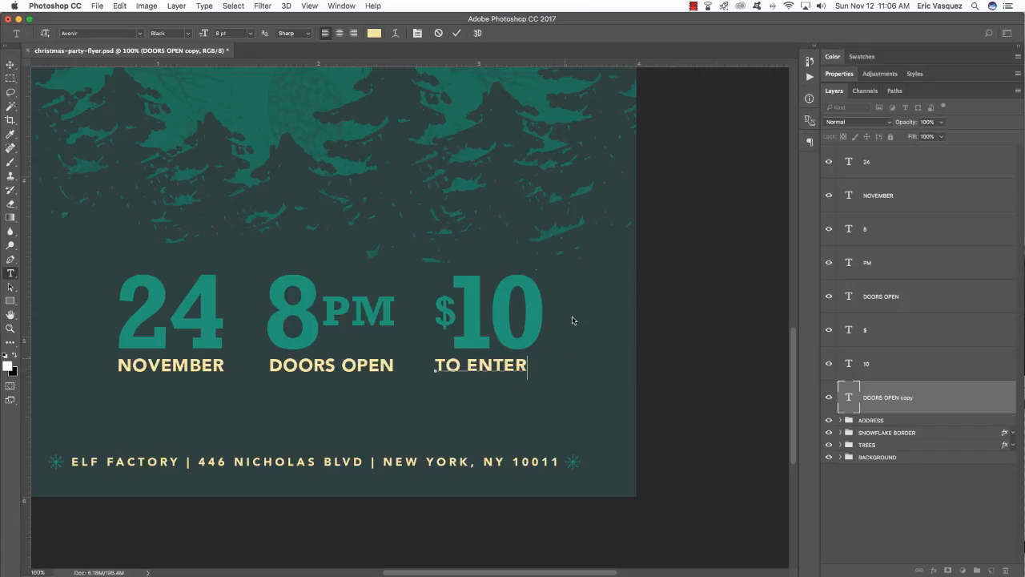
{"action": "left_click", "coordinate": [10, 65]}
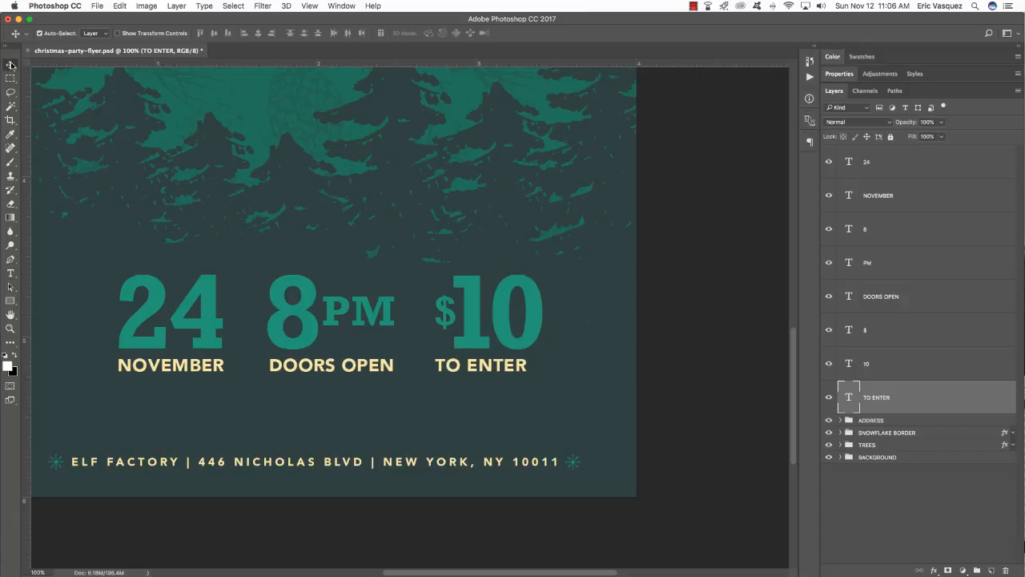
- Nudge the "TO ENTER" text right so it aligns beneath the "10"
{"action": "key", "text": "shift+Right"}
{"action": "key", "text": "shift+Right"}
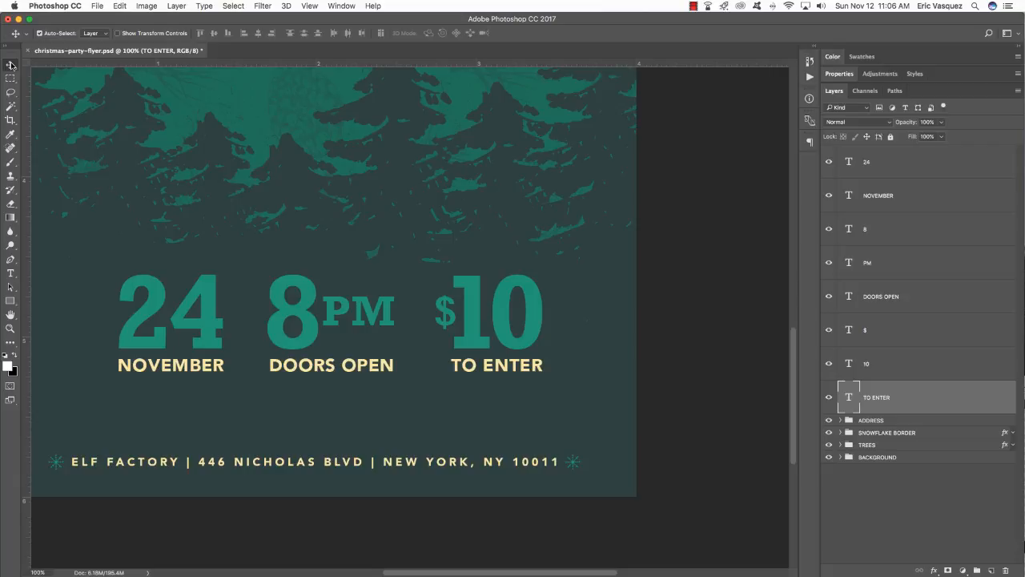
{"action": "key", "text": "Right"}
{"action": "key", "text": "Right"}
{"action": "key", "text": "Right"}
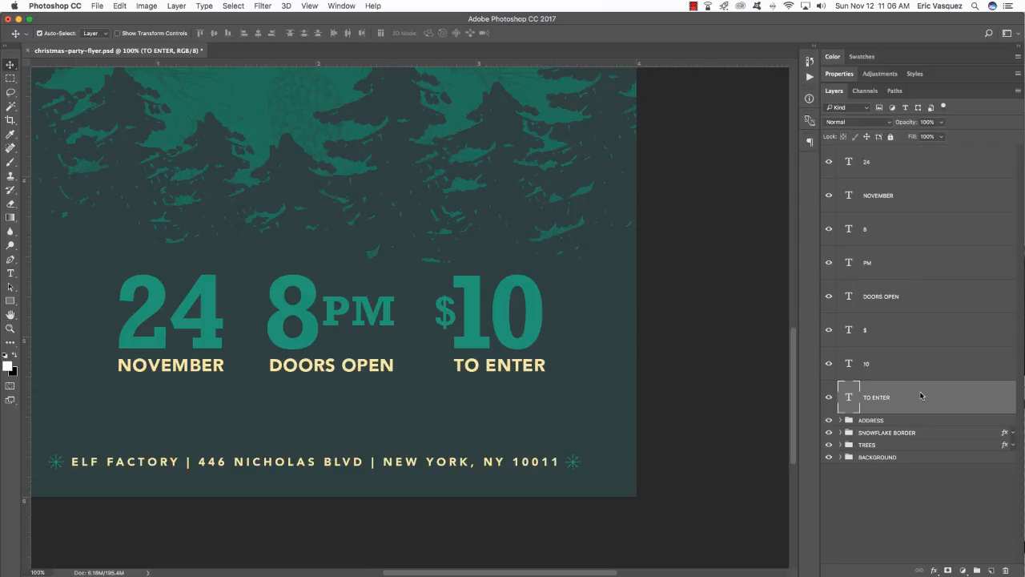
- Select all eight date, time and price text layers and shift them left and down to centre them above the address line
{"action": "left_click", "coordinate": [932, 161], "text": "shift"}
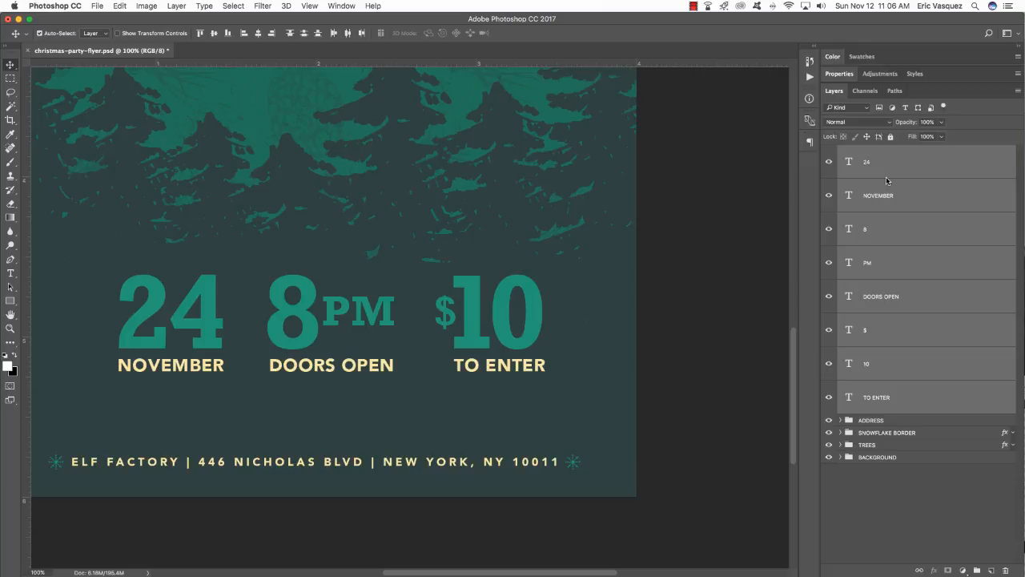
{"action": "key", "text": "super+0"}
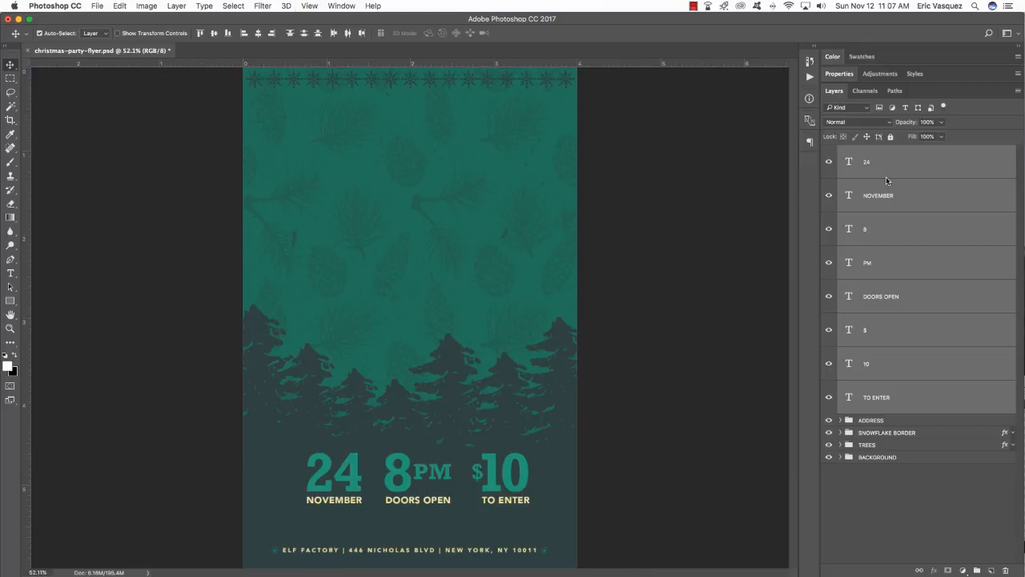
{"action": "key", "text": "shift+Left"}
{"action": "key", "text": "shift+Left"}
{"action": "key", "text": "shift+Left"}
{"action": "key", "text": "shift+Down"}
{"action": "key", "text": "shift+Down"}
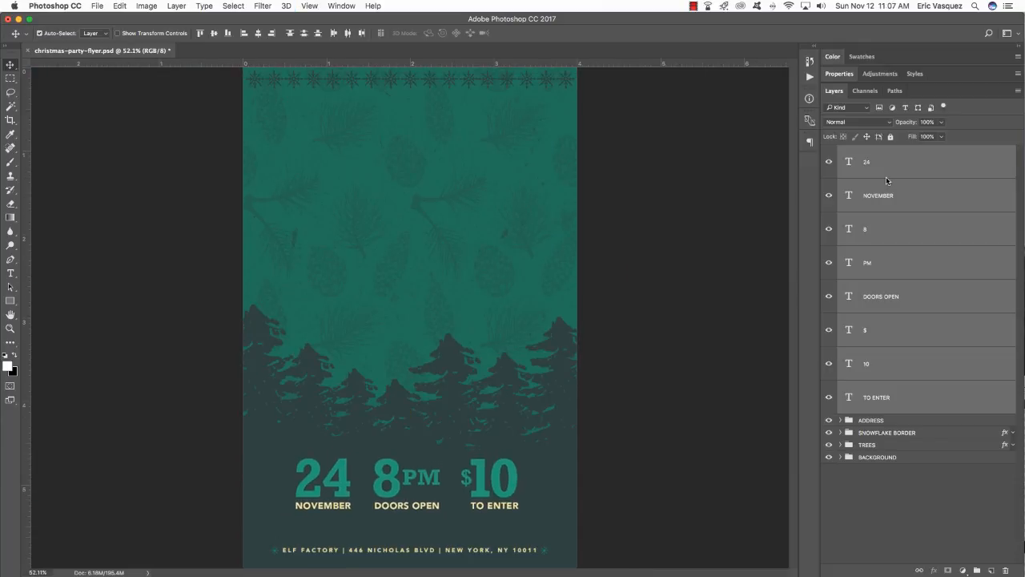
{"action": "key", "text": "shift+Left"}
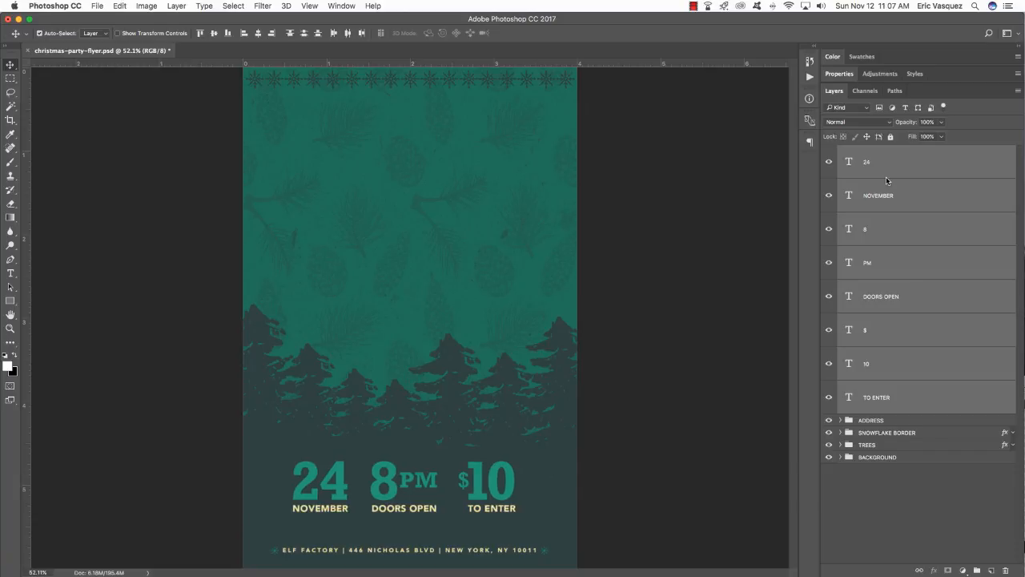
{"action": "key", "text": "Right"}
{"action": "key", "text": "Right"}
{"action": "key", "text": "Right"}
{"action": "key", "text": "Right"}
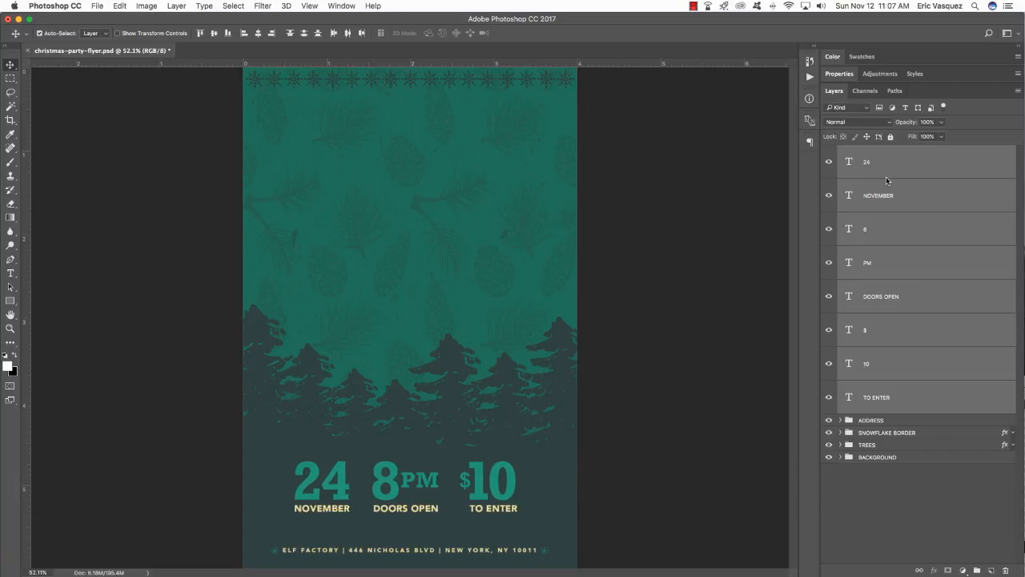
- Add a new text layer above the "24" layer containing a row of six bullet dots, placed over the event details
{"action": "left_click", "coordinate": [886, 177]}
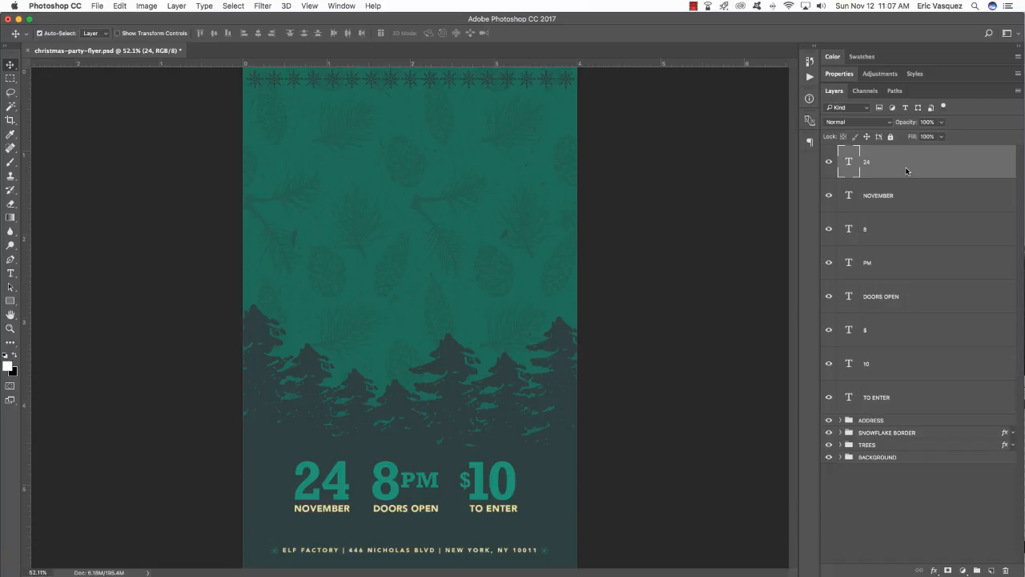
{"action": "left_click", "coordinate": [991, 569]}
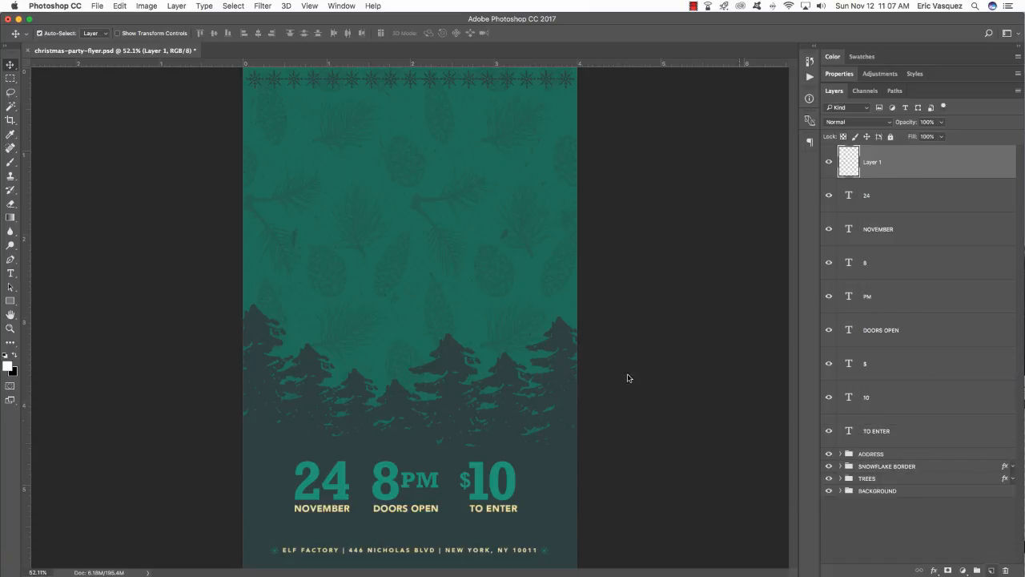
{"action": "key", "text": "t"}
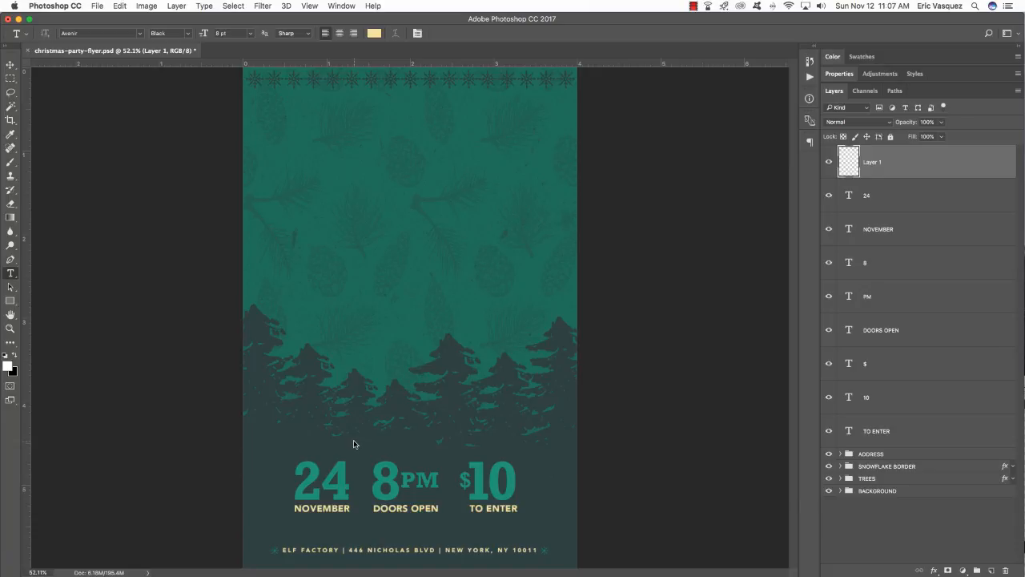
{"action": "left_click", "coordinate": [354, 444]}
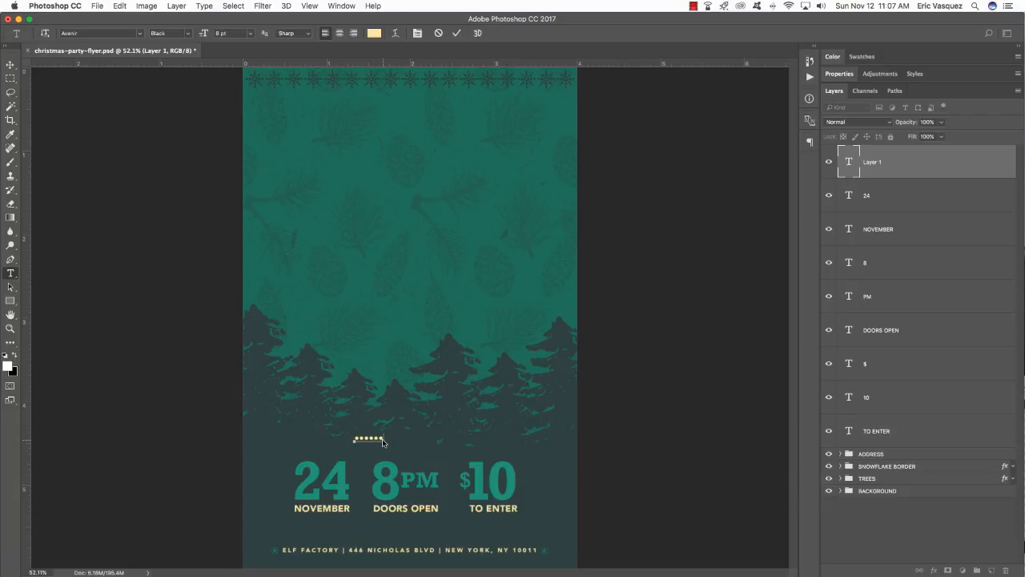
{"action": "left_click", "coordinate": [9, 65]}
- Change the colour of the six bullet dots to green 179975
{"action": "key", "text": "super+plus"}
{"action": "key", "text": "super+plus"}
{"action": "key", "text": "super+plus"}
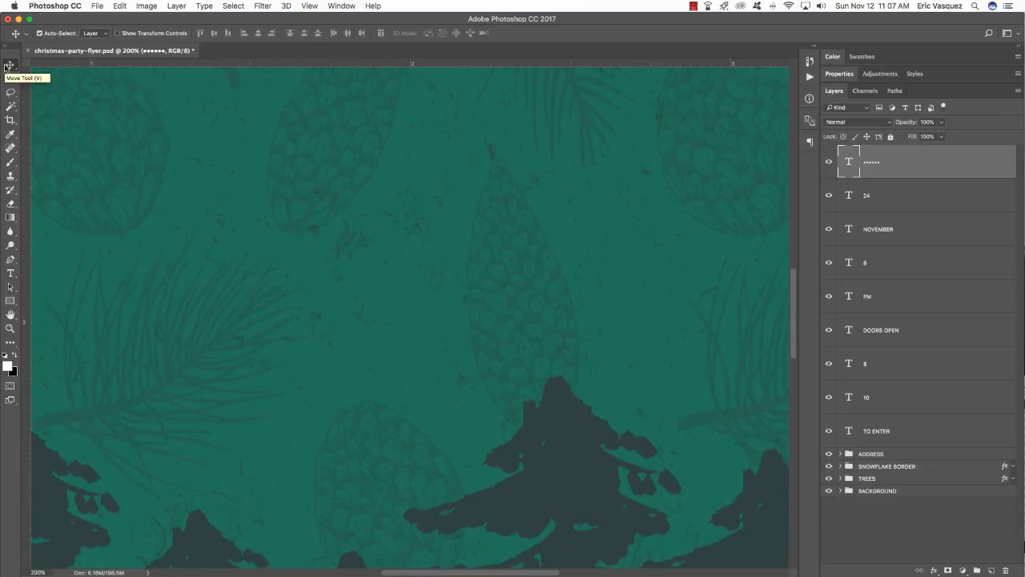
{"action": "scroll", "coordinate": [229, 234], "scroll_direction": "down", "scroll_amount": 8}
{"action": "scroll", "coordinate": [228, 234], "scroll_direction": "left", "scroll_amount": 3}
{"action": "scroll", "coordinate": [256, 256], "scroll_direction": "right", "scroll_amount": 2}
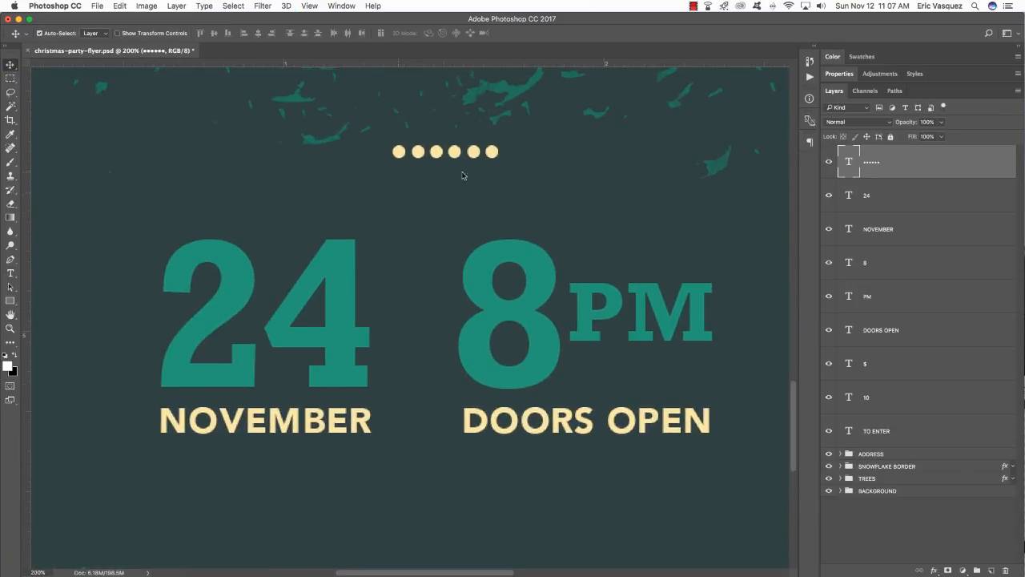
{"action": "scroll", "coordinate": [439, 152], "scroll_direction": "left", "scroll_amount": 2}
{"action": "key", "text": "t"}
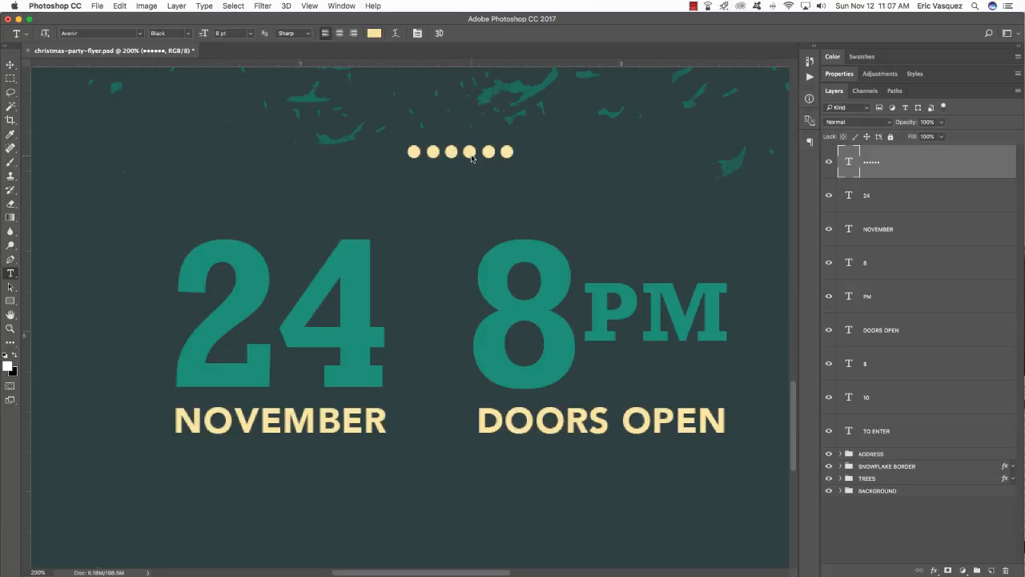
{"action": "double_click", "coordinate": [459, 154]}
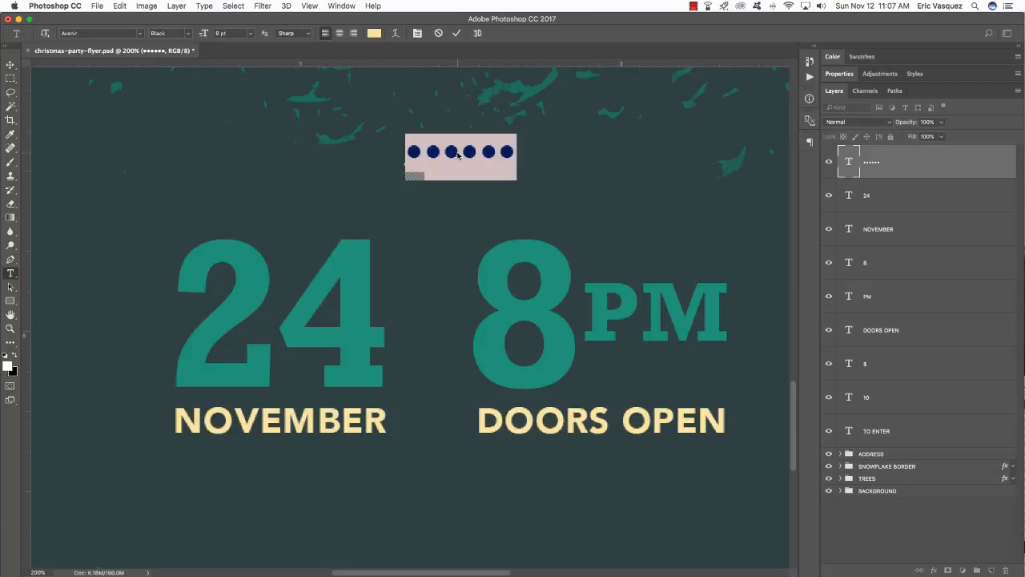
{"action": "left_click", "coordinate": [342, 5]}
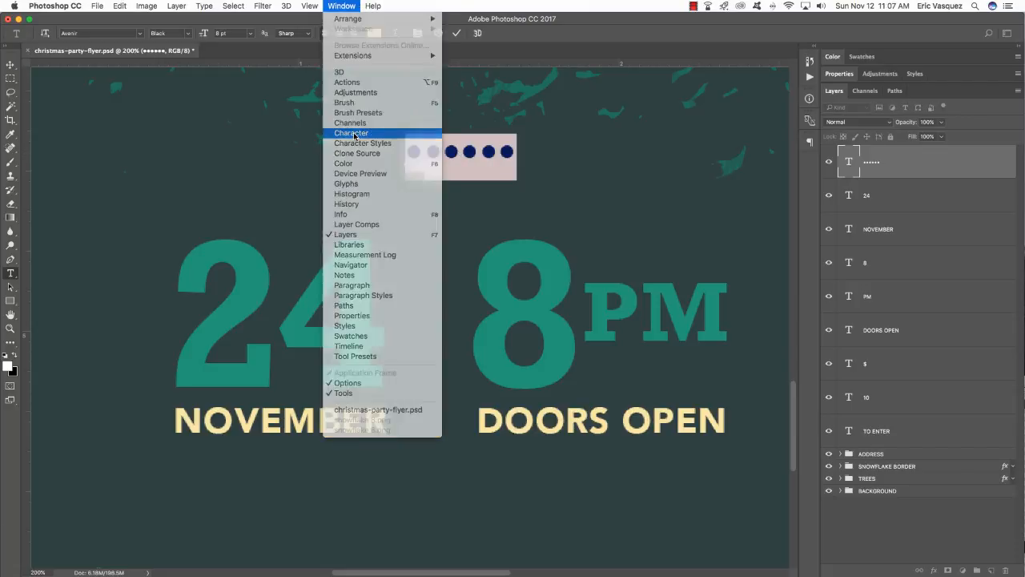
{"action": "left_click", "coordinate": [350, 133]}
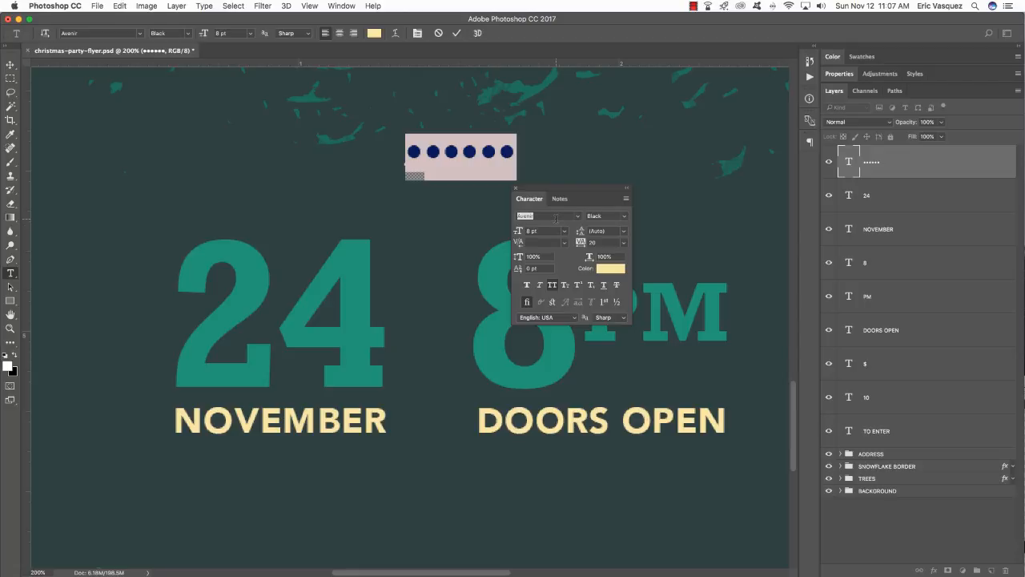
{"action": "left_click", "coordinate": [610, 269]}
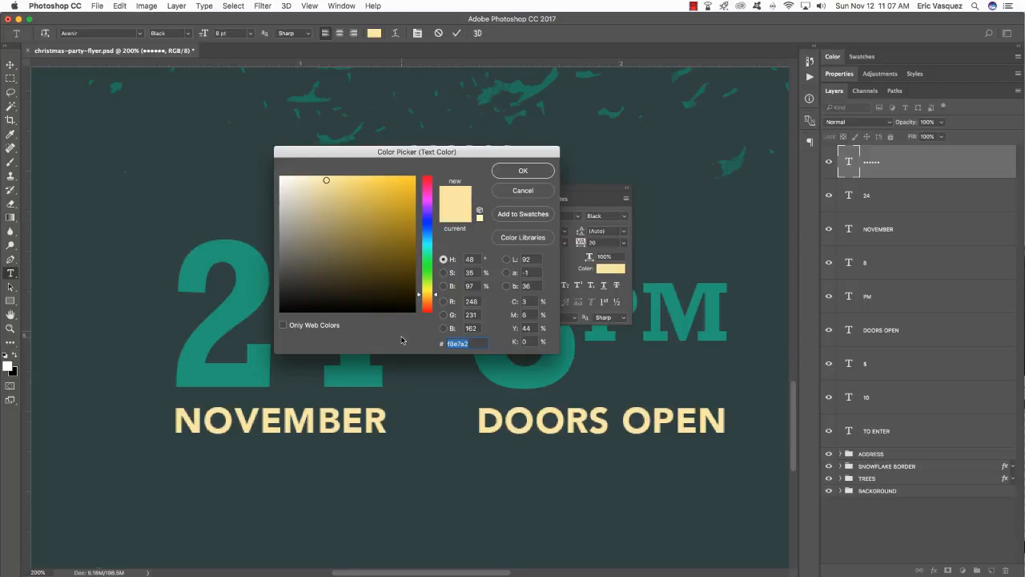
{"action": "type", "text": "179"}
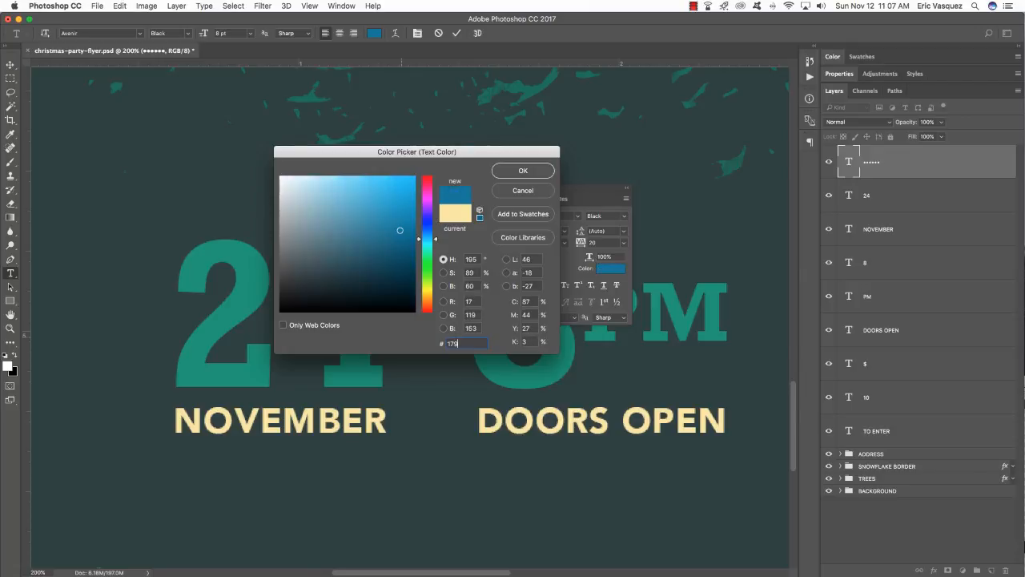
{"action": "type", "text": "975"}
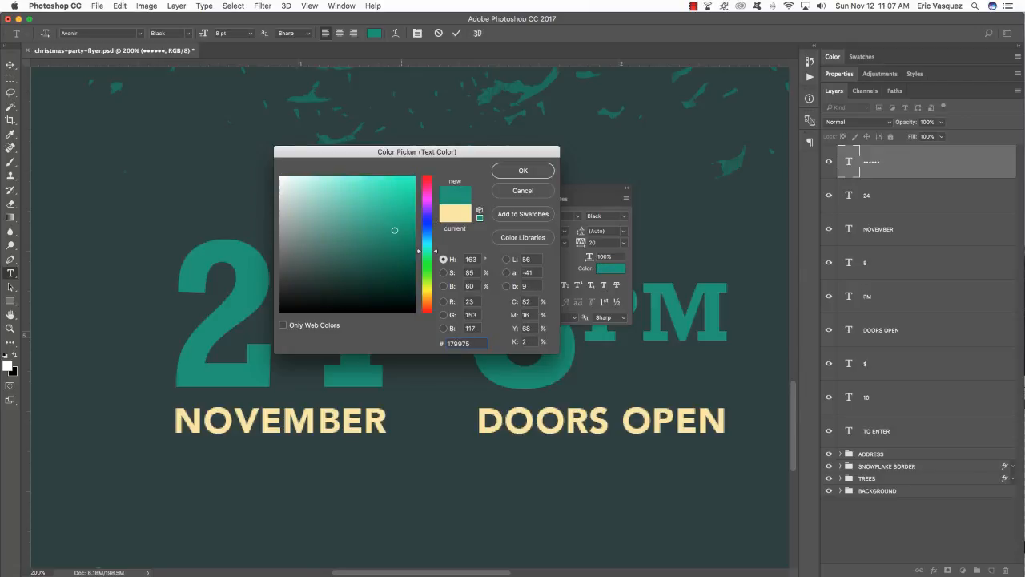
{"action": "key", "text": "Return"}
- Set the tracking of the bullet dots to 240
{"action": "left_click", "coordinate": [601, 242]}
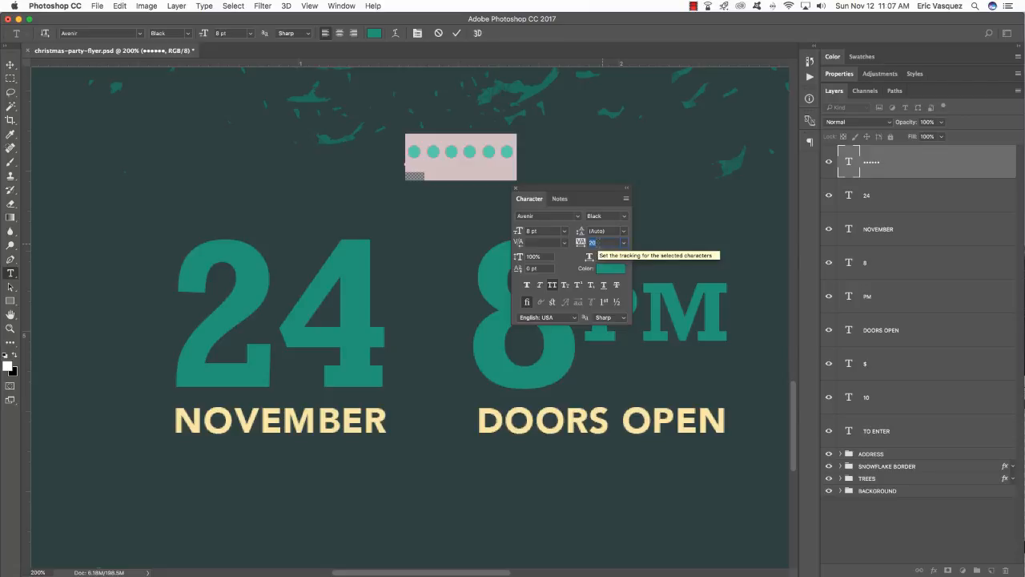
{"action": "type", "text": "240"}
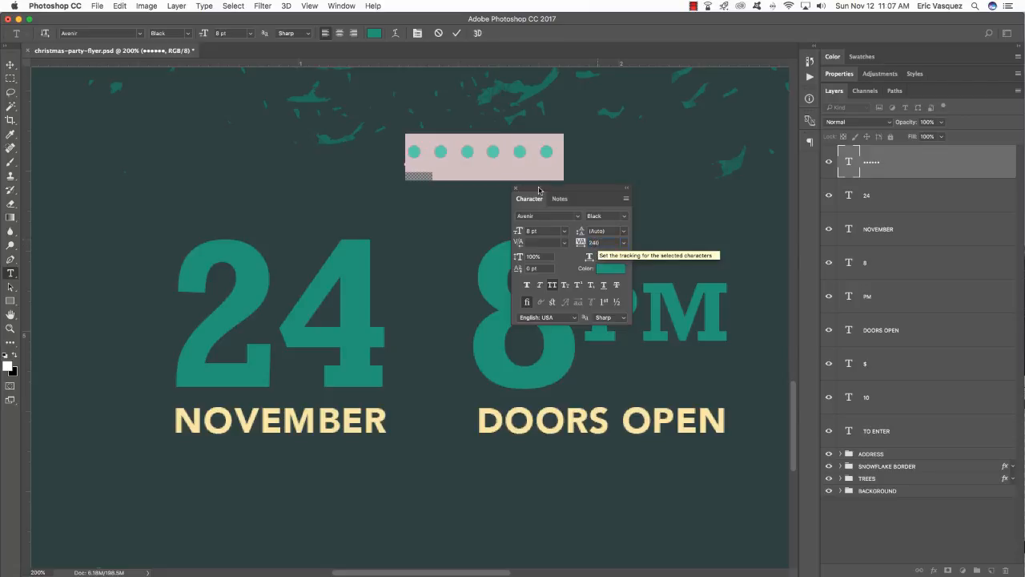
{"action": "left_click", "coordinate": [11, 65]}
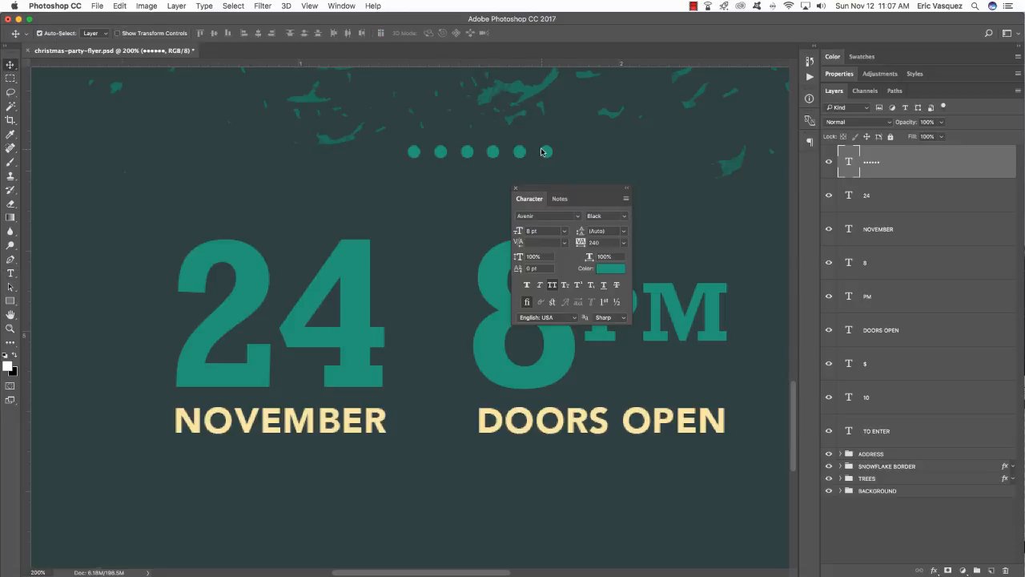
- Nudge the row of dots down towards the numbers and dock the Character panel with the collapsed panels
{"action": "key", "text": "shift+Down"}
{"action": "key", "text": "shift+Down"}
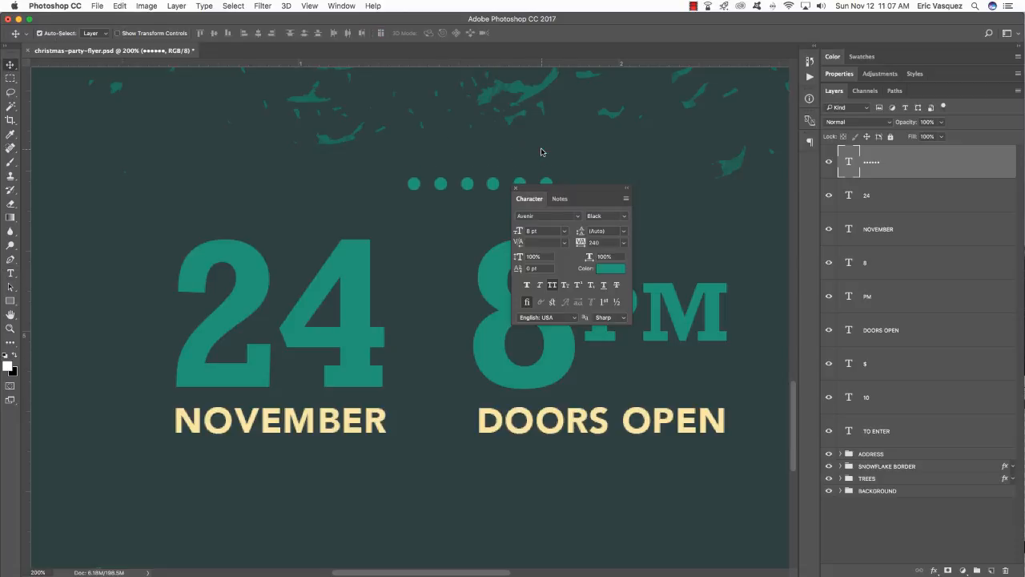
{"action": "left_click_drag", "start_coordinate": [535, 193], "coordinate": [809, 161]}
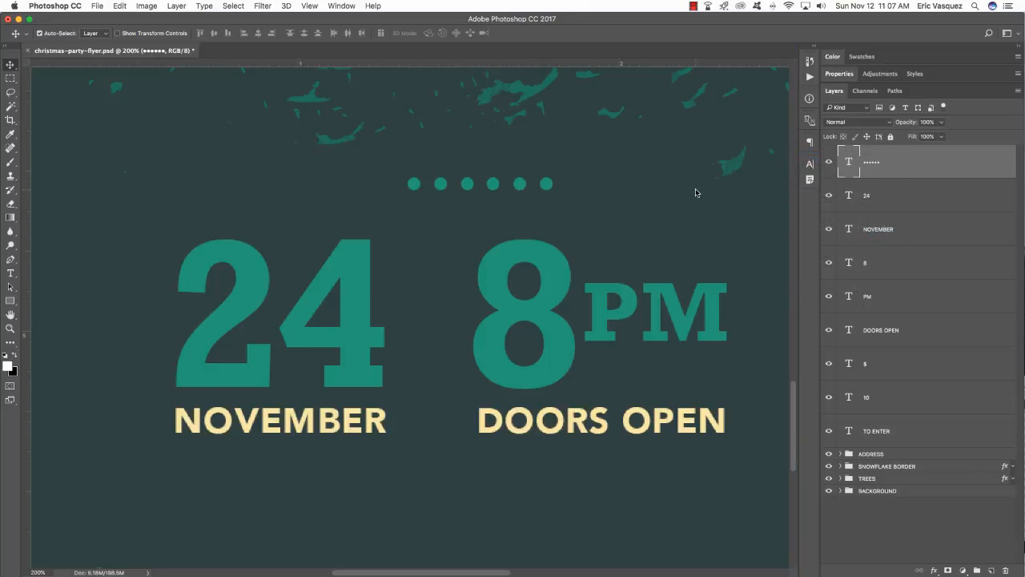
- Rotate the row of dots 90 degrees and move it into the gap between "24" and "8" as a vertical divider
{"action": "key", "text": "super+t"}
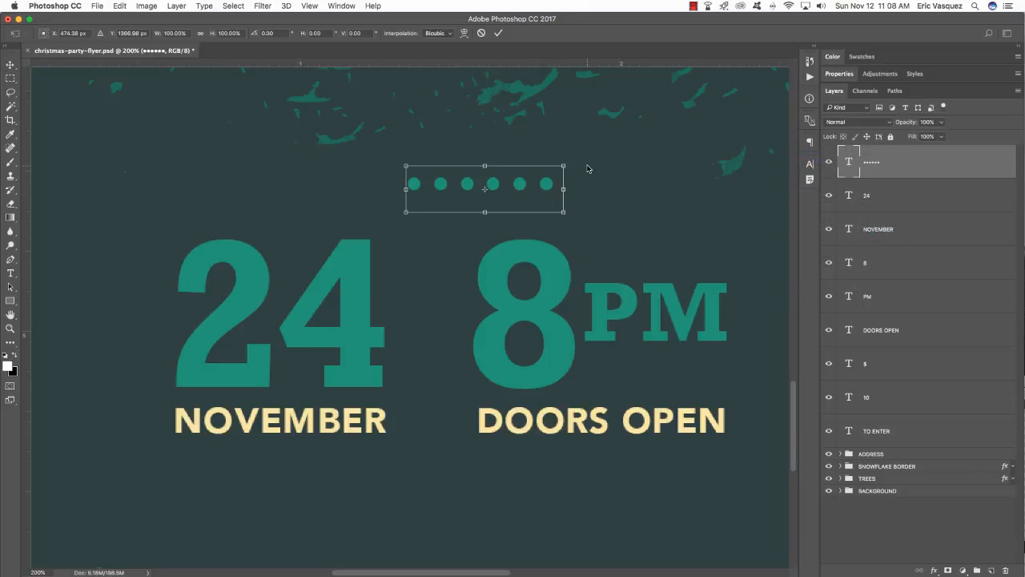
{"action": "left_click_drag", "start_coordinate": [589, 169], "coordinate": [498, 263]}
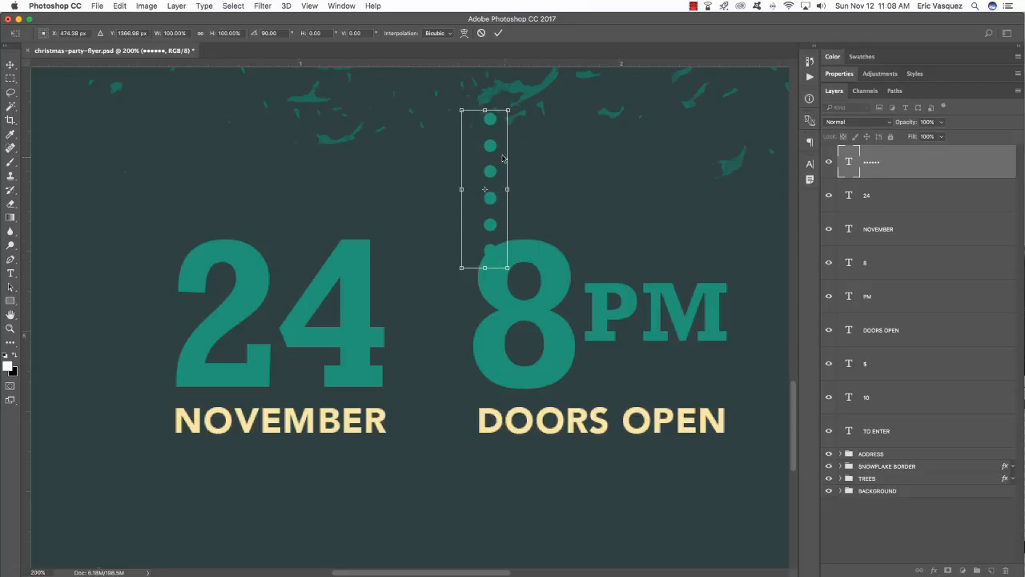
{"action": "left_click_drag", "start_coordinate": [495, 151], "coordinate": [426, 281]}
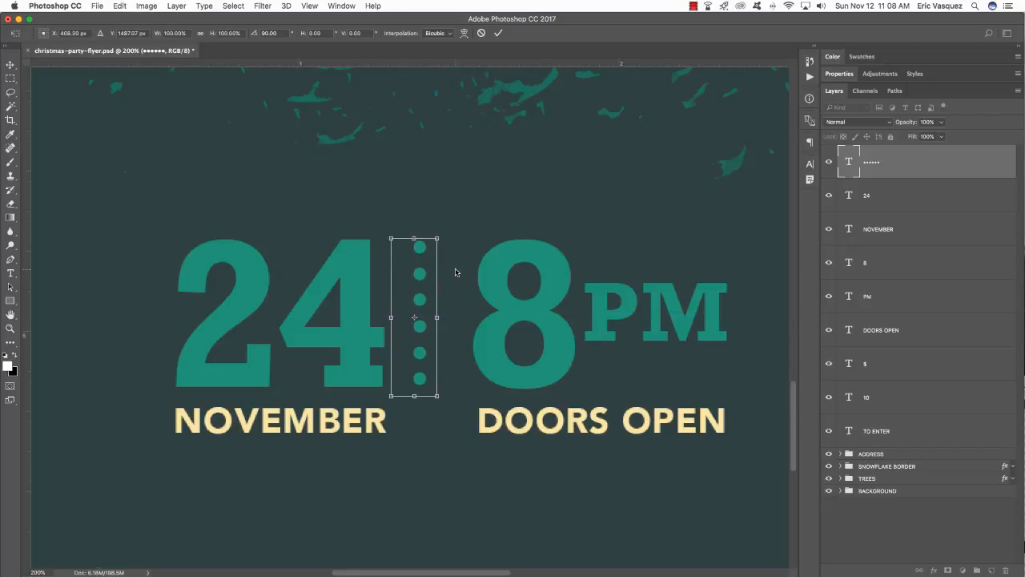
{"action": "key", "text": "Return"}
- Nudge the vertical dotted divider right to centre it between "24" and "8"
{"action": "key", "text": "Right"}
{"action": "key", "text": "Right"}
{"action": "key", "text": "Right"}
{"action": "key", "text": "Right"}
{"action": "key", "text": "Right"}
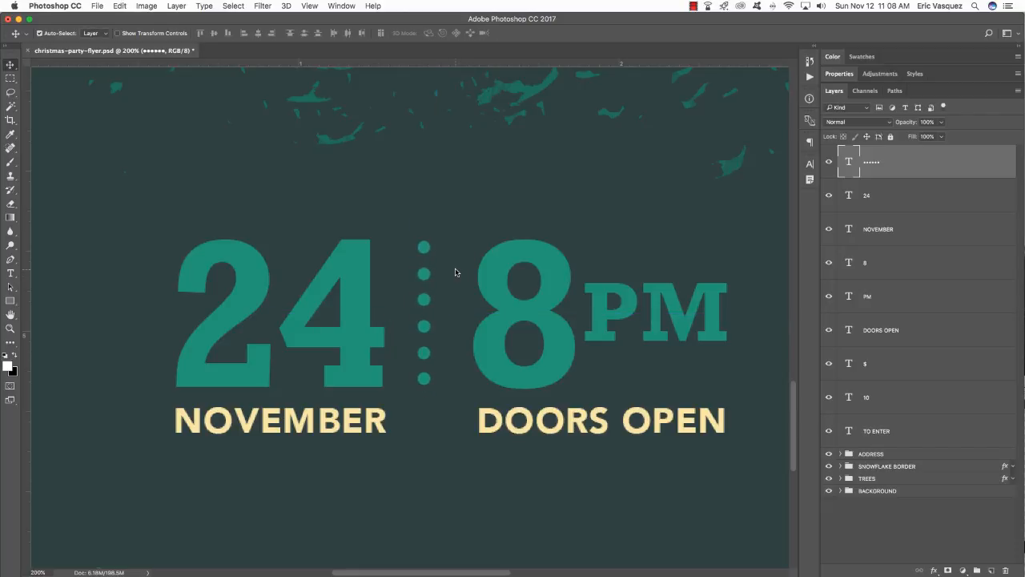
{"action": "key", "text": "Right"}
{"action": "key", "text": "Right"}
{"action": "key", "text": "Right"}
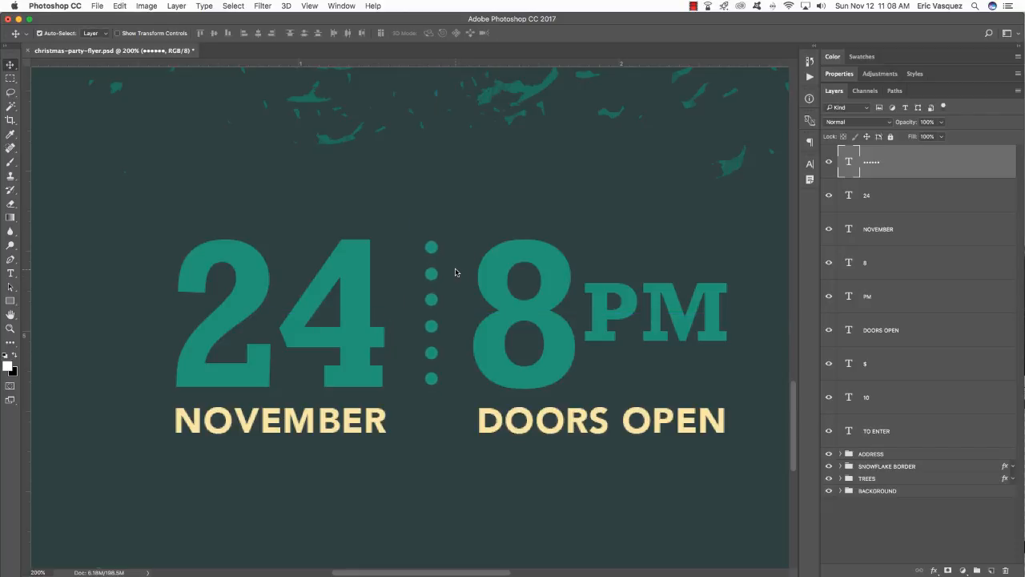
- Duplicate the dotted divider beneath its original layer and move the copy right into the gap between "PM" and "$10"
{"action": "key", "text": "super+minus"}
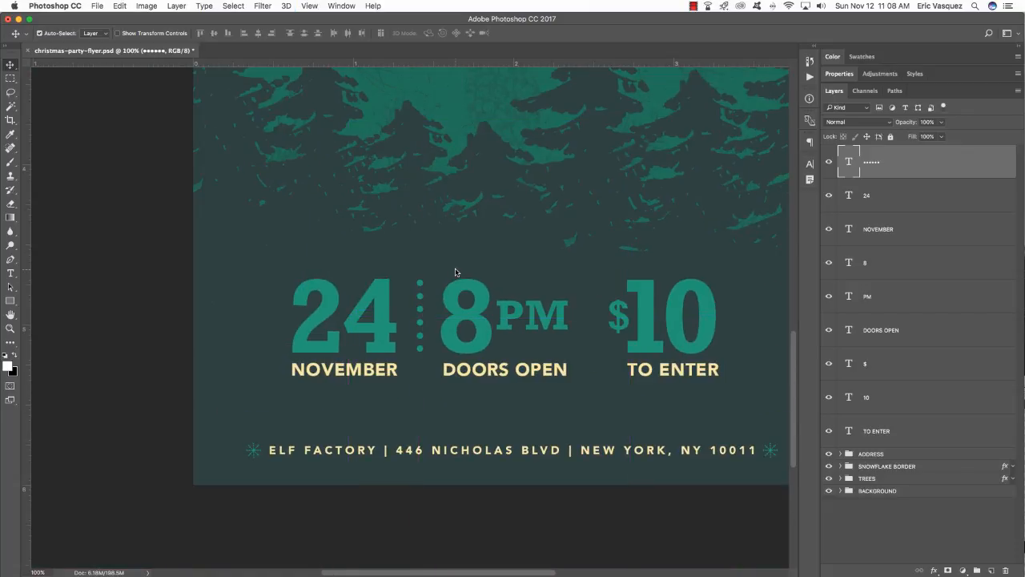
{"action": "key", "text": "alt+Right"}
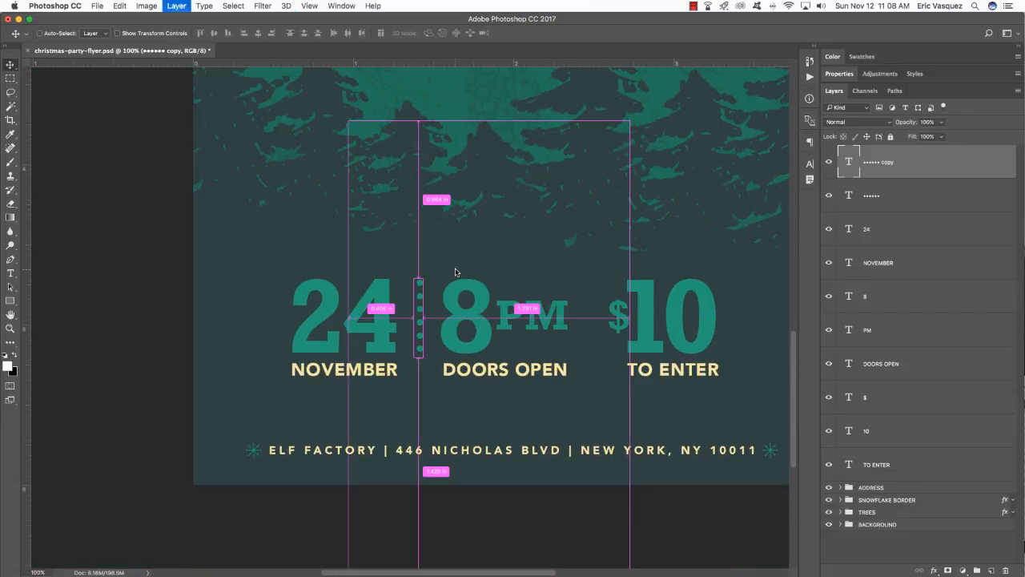
{"action": "key", "text": "super+bracketleft"}
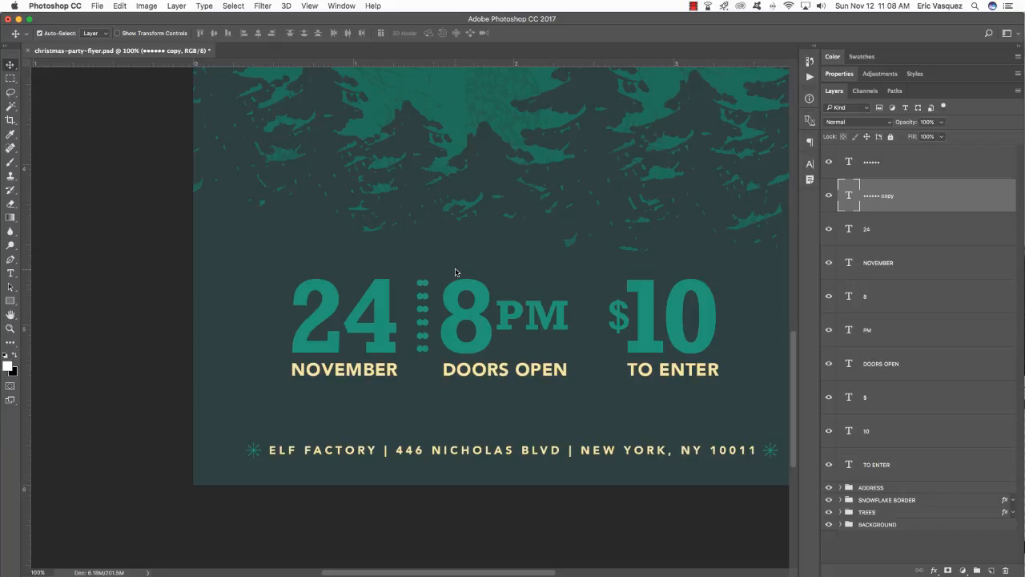
{"action": "key", "text": "shift+Right"}
{"action": "key", "text": "shift+Right"}
{"action": "key", "text": "shift+Right"}
{"action": "key", "text": "shift+Right"}
{"action": "key", "text": "shift+Right"}
{"action": "key", "text": "shift+Right"}
{"action": "key", "text": "shift+Right"}
{"action": "key", "text": "shift+Right"}
{"action": "key", "text": "shift+Right"}
{"action": "key", "text": "shift+Right"}
{"action": "key", "text": "shift+Right"}
{"action": "key", "text": "shift+Right"}
{"action": "key", "text": "shift+Right"}
{"action": "key", "text": "shift+Right"}
{"action": "key", "text": "shift+Right"}
{"action": "key", "text": "shift+Right"}
{"action": "key", "text": "shift+Right"}
{"action": "key", "text": "shift+Right"}
{"action": "key", "text": "shift+Right"}
{"action": "key", "text": "shift+Right"}
{"action": "key", "text": "shift+Right"}
{"action": "key", "text": "super+minus"}
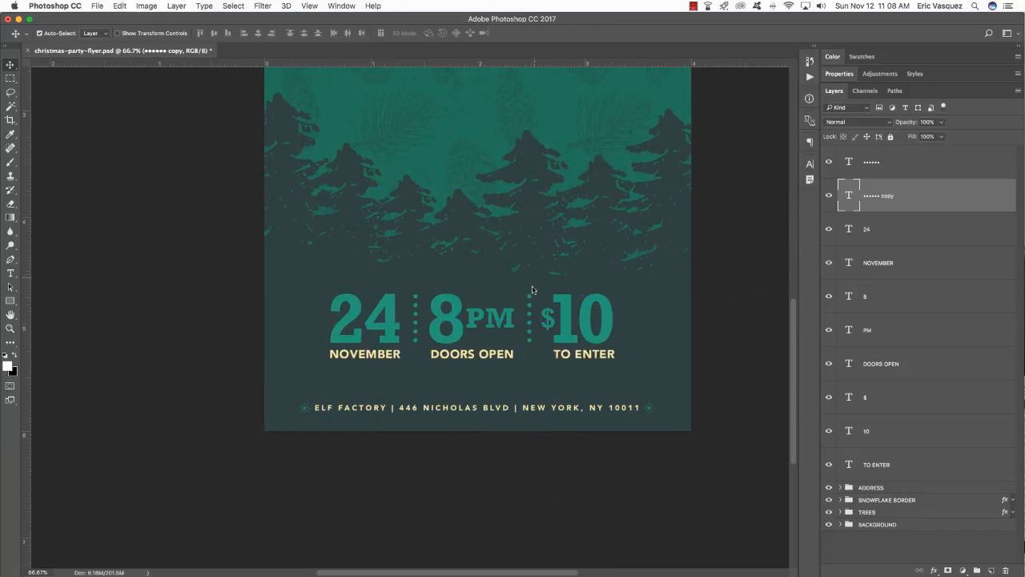
- Switch to Finder and open Celebration_Text_CC.eps from the Vector Text folder in Illustrator
{"action": "scroll", "coordinate": [501, 345], "scroll_direction": "up", "scroll_amount": 2}
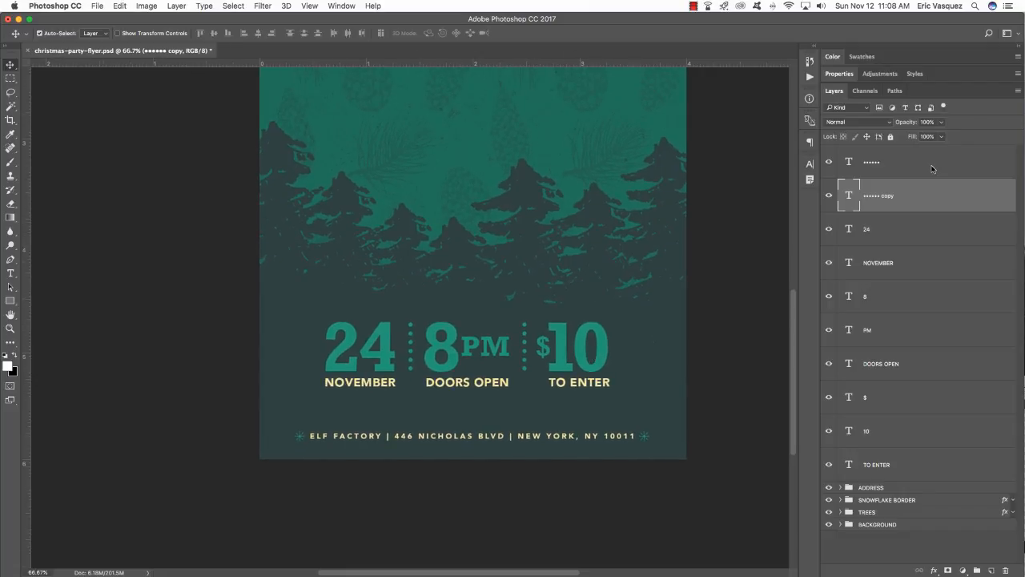
{"action": "key", "text": "super+Tab"}
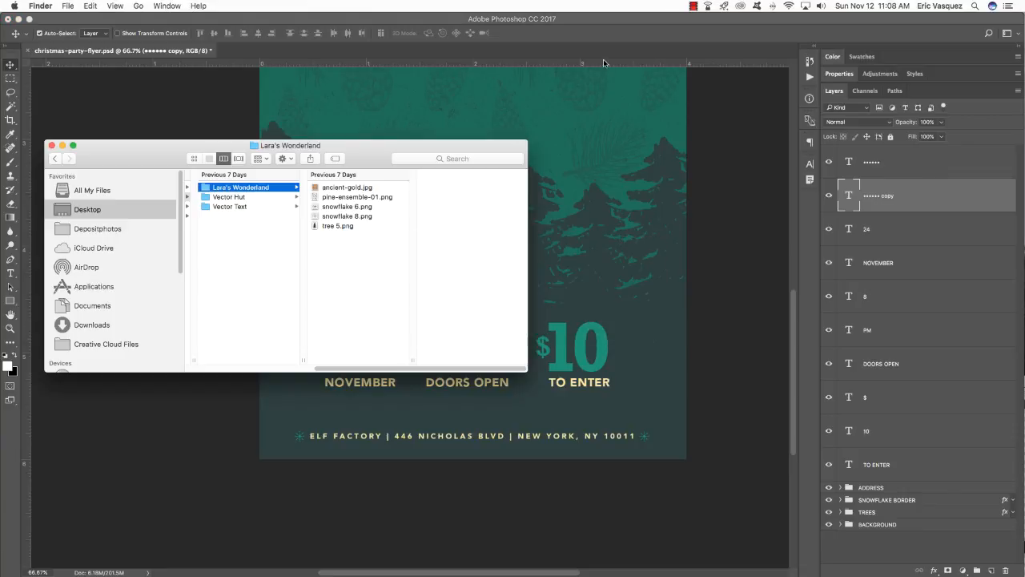
{"action": "left_click", "coordinate": [243, 207]}
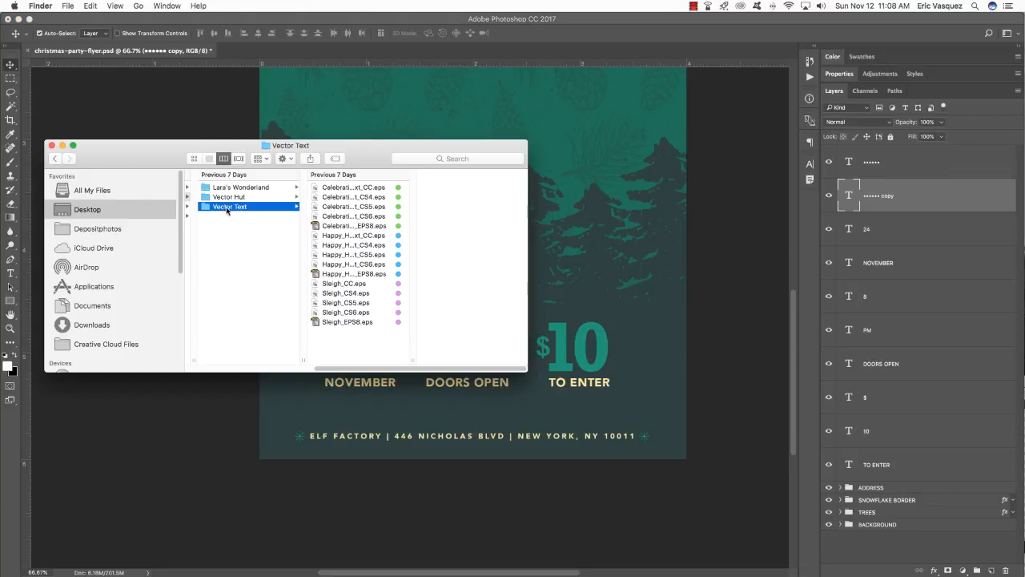
{"action": "left_click_drag", "start_coordinate": [413, 361], "coordinate": [490, 346]}
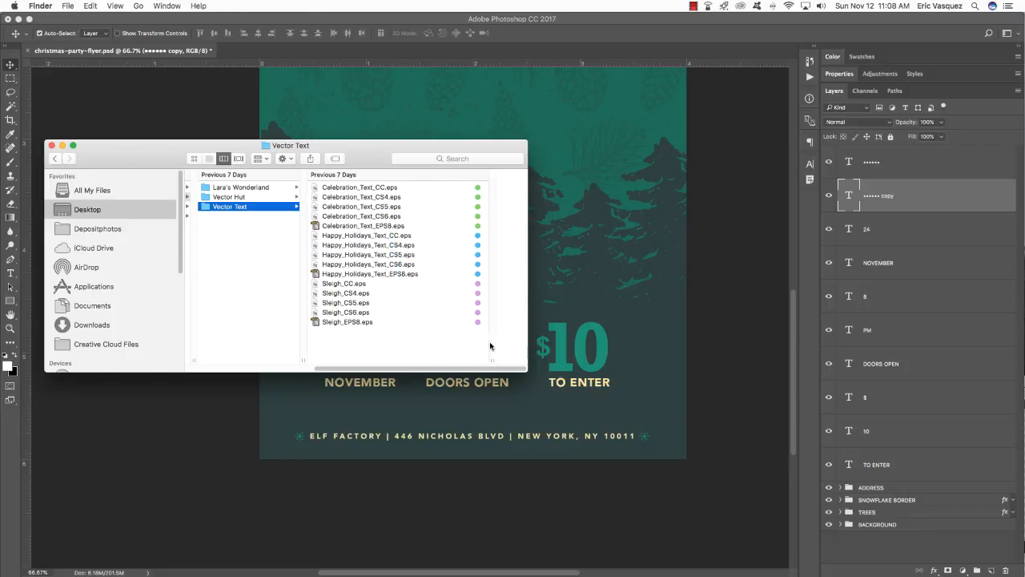
{"action": "left_click", "coordinate": [344, 189]}
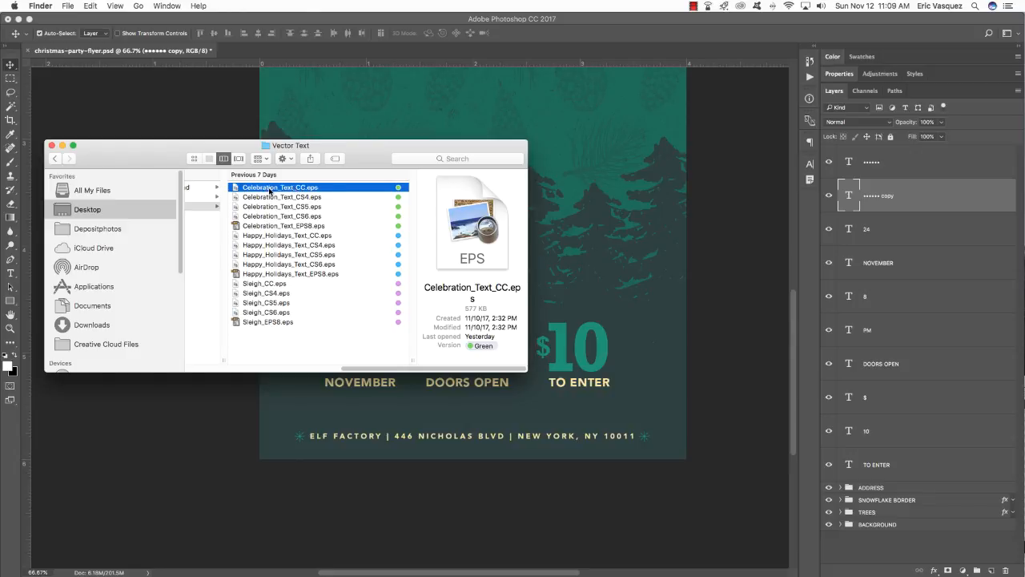
{"action": "scroll", "coordinate": [269, 191], "scroll_direction": "left", "scroll_amount": 1}
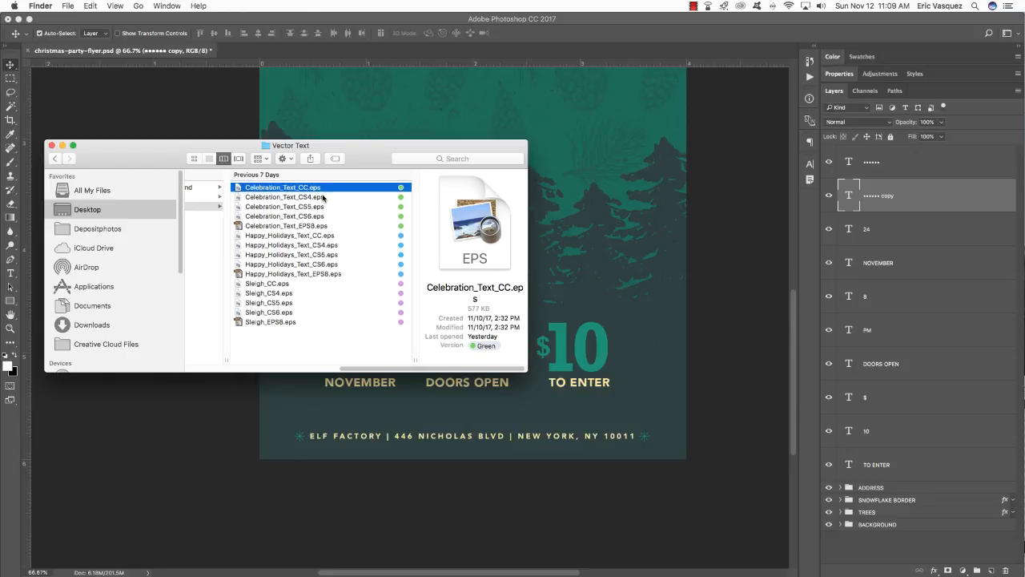
{"action": "left_click", "coordinate": [362, 151]}
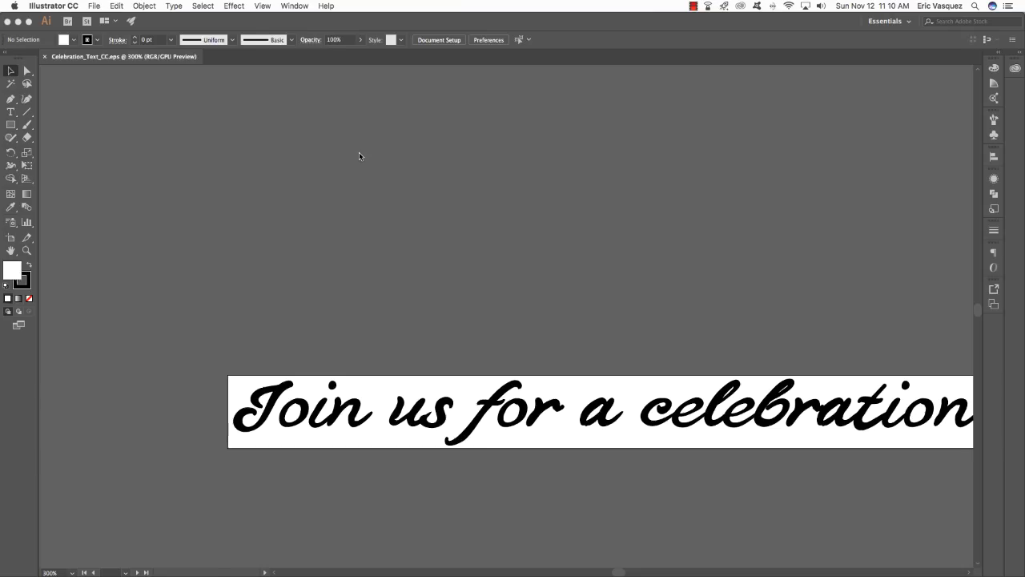
- Select and copy the whole "Join us for a celebration!" lettering, and switch back to the flyer in Photoshop
{"action": "scroll", "coordinate": [357, 156], "scroll_direction": "up", "scroll_amount": 1}
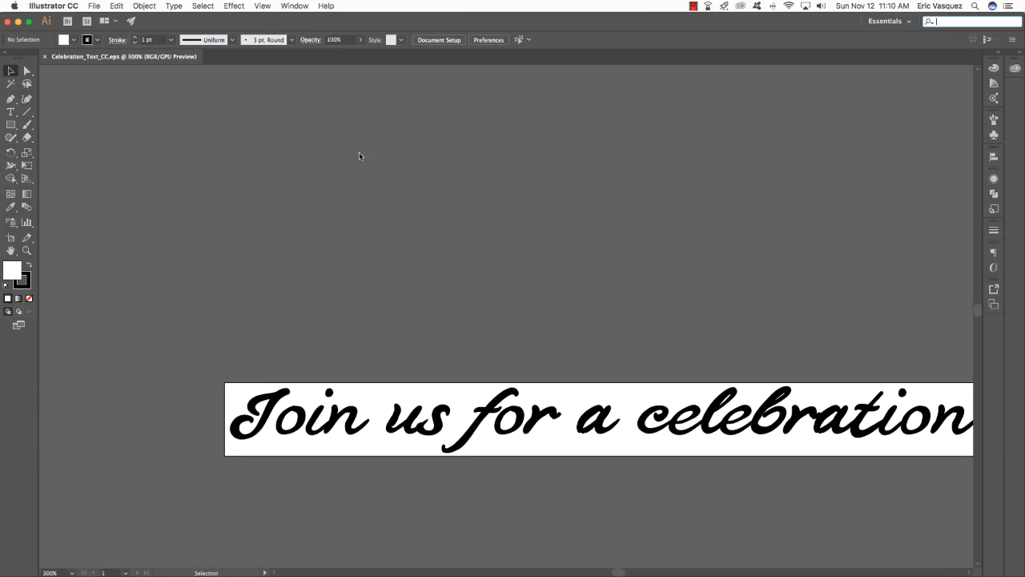
{"action": "key", "text": "space"}
{"action": "left_click_drag", "start_coordinate": [447, 337], "coordinate": [374, 292]}
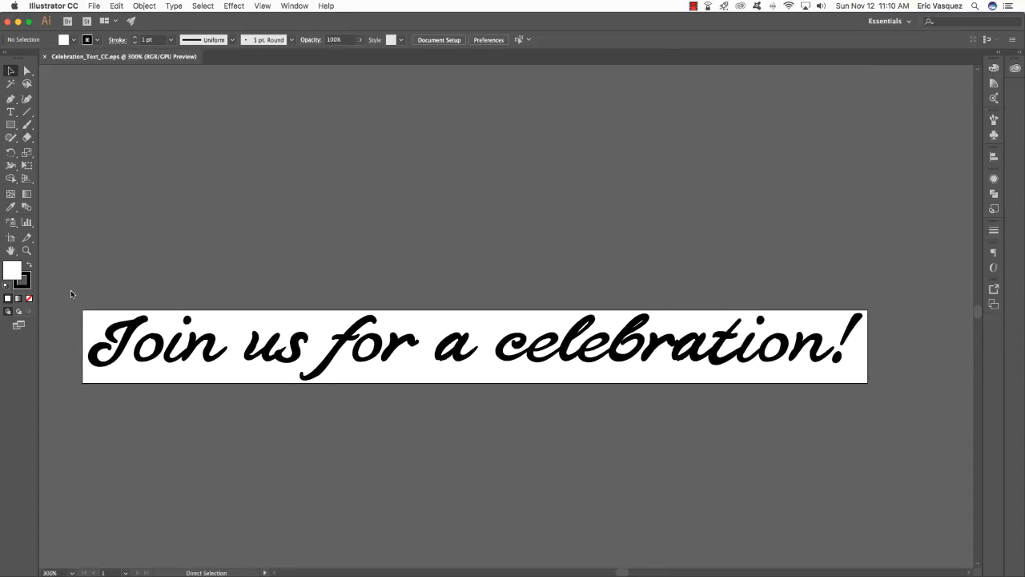
{"action": "key", "text": "super+a"}
{"action": "scroll", "coordinate": [319, 267], "scroll_direction": "right", "scroll_amount": 1}
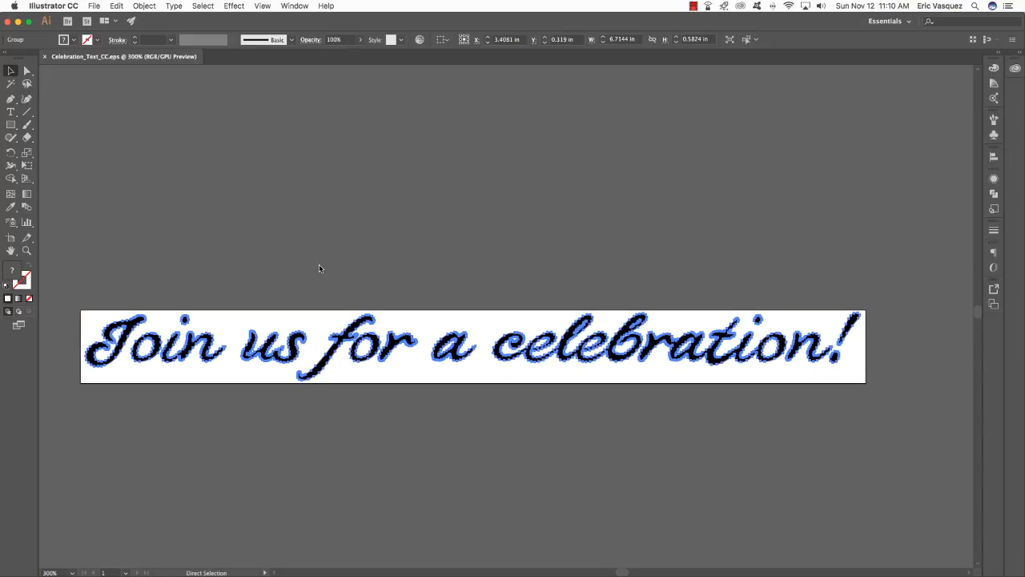
{"action": "scroll", "coordinate": [319, 265], "scroll_direction": "right", "scroll_amount": 2}
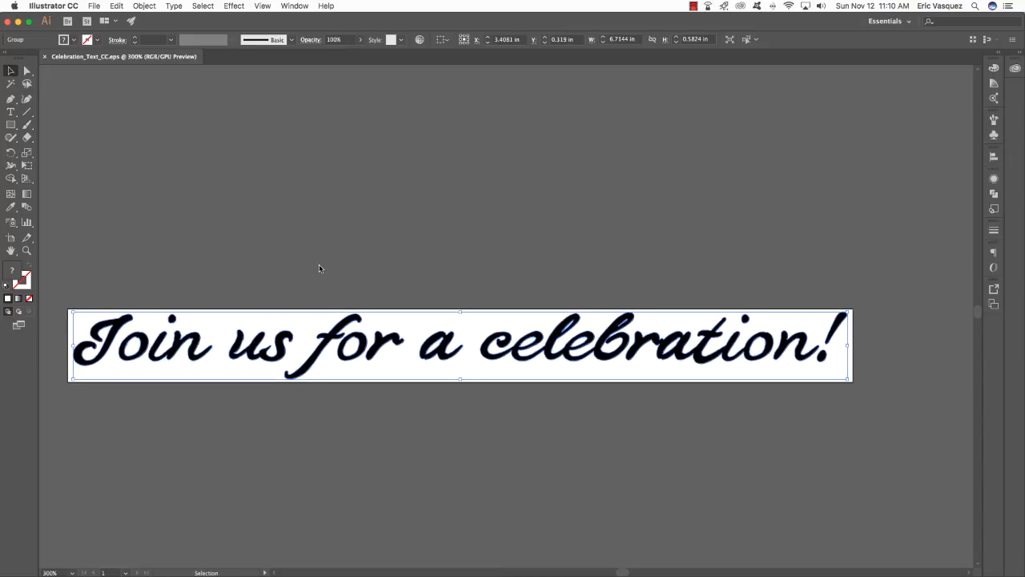
{"action": "key", "text": "super+Tab"}
{"action": "key", "text": "super+Tab"}
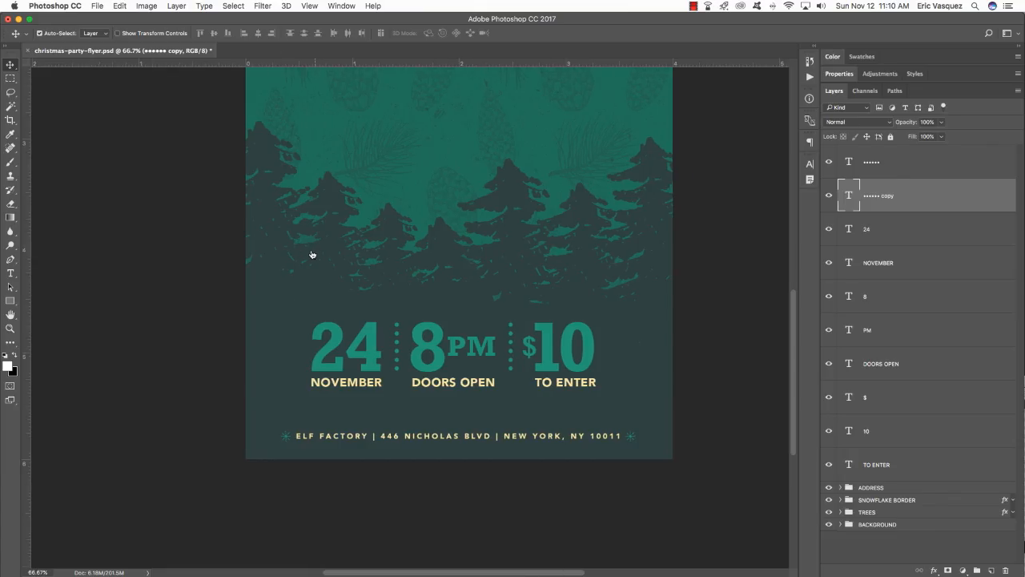
- Paste the copied lettering as a Smart Object above the topmost dotted divider layer
{"action": "left_click", "coordinate": [871, 164]}
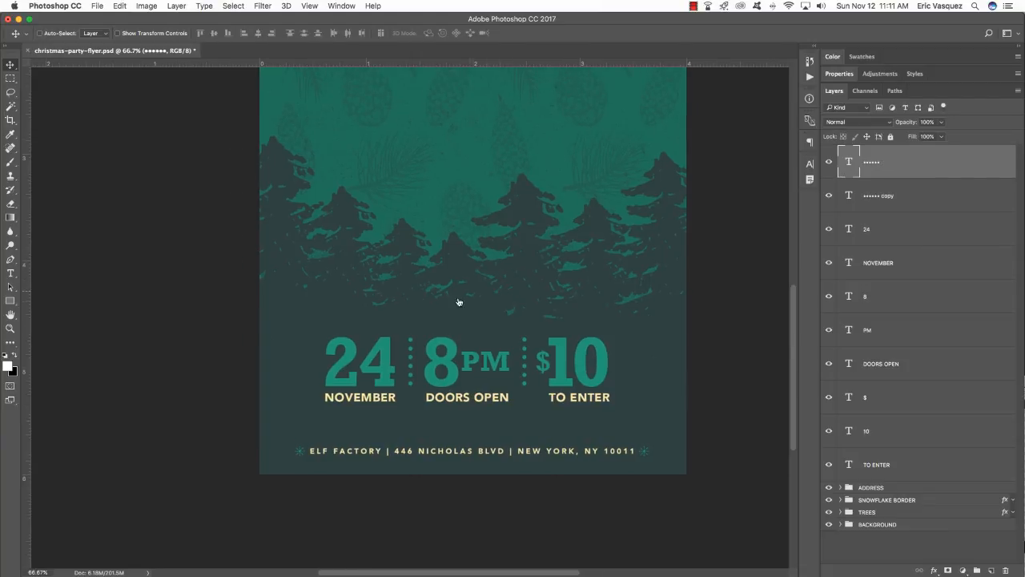
{"action": "key", "text": "super+v"}
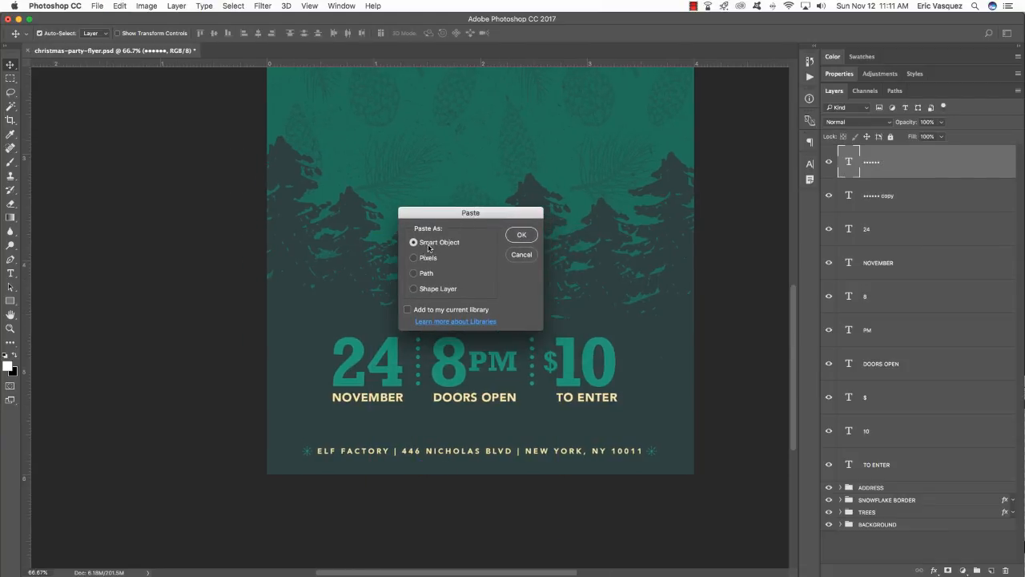
{"action": "left_click", "coordinate": [521, 236]}
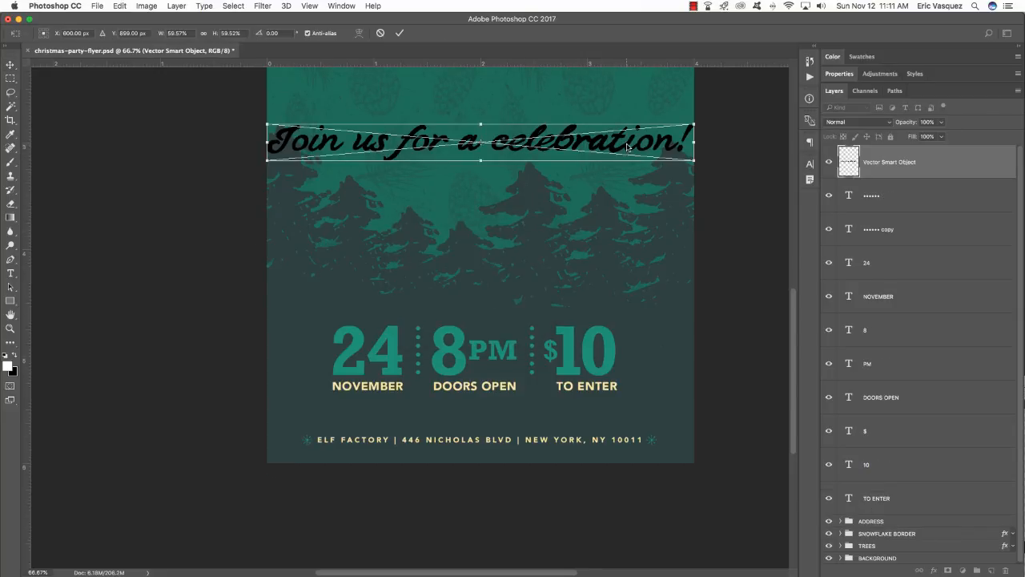
- Scale the pasted lettering to about 39.5% so it spans the date, time and price block, and place it just above the numbers
{"action": "left_click_drag", "start_coordinate": [628, 147], "coordinate": [623, 301]}
{"action": "scroll", "coordinate": [625, 300], "scroll_direction": "left", "scroll_amount": 1}
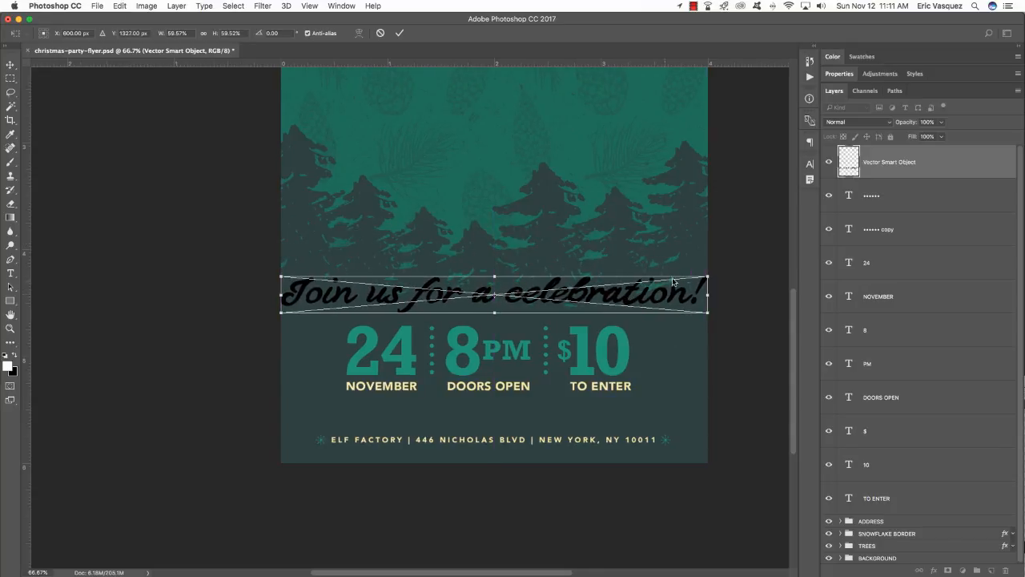
{"action": "left_click_drag", "start_coordinate": [708, 276], "coordinate": [696, 342]}
{"action": "scroll", "coordinate": [634, 290], "scroll_direction": "up", "scroll_amount": 3}
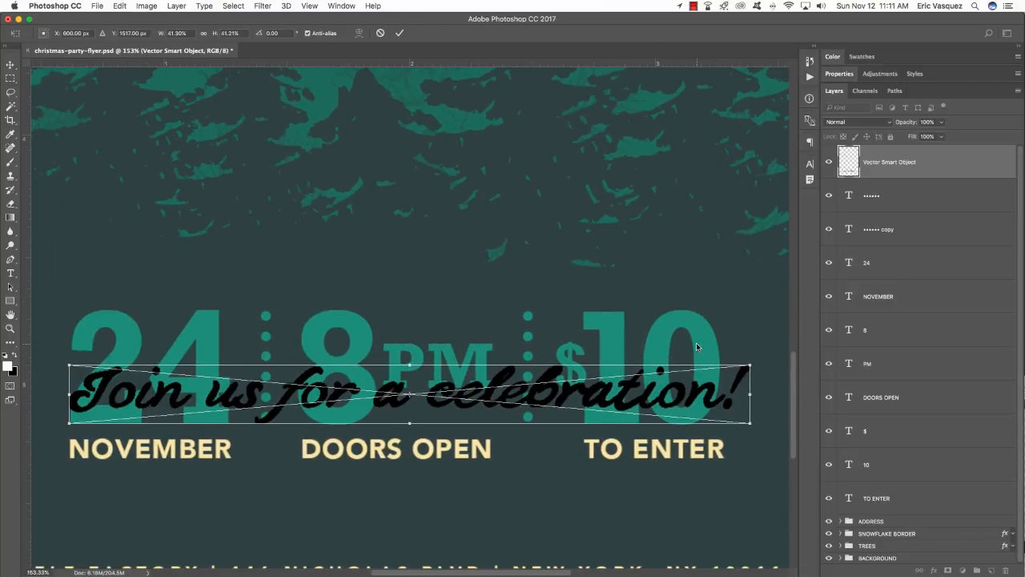
{"action": "left_click_drag", "start_coordinate": [750, 366], "coordinate": [703, 265]}
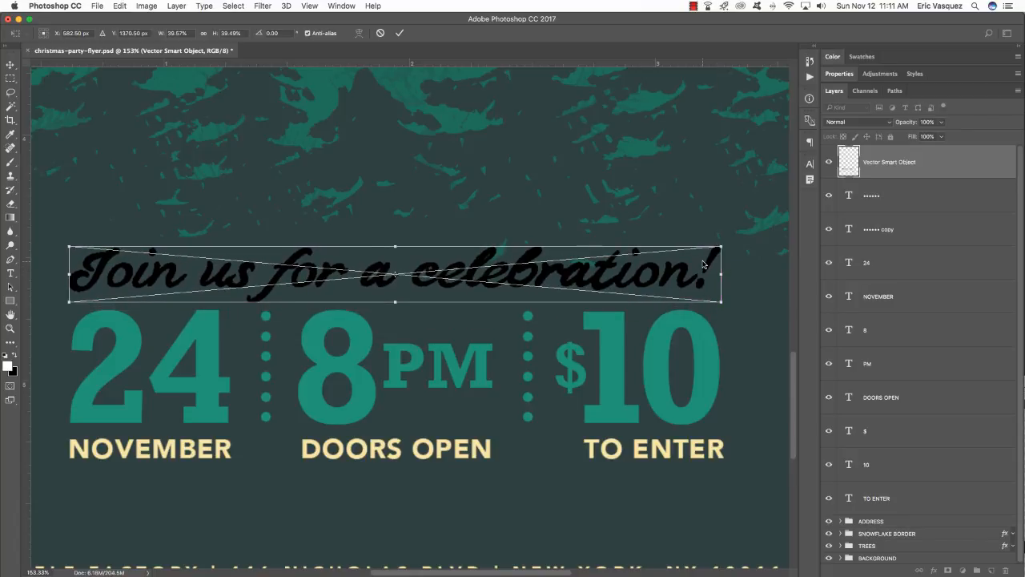
{"action": "key", "text": "Return"}
{"action": "key", "text": "super+1"}
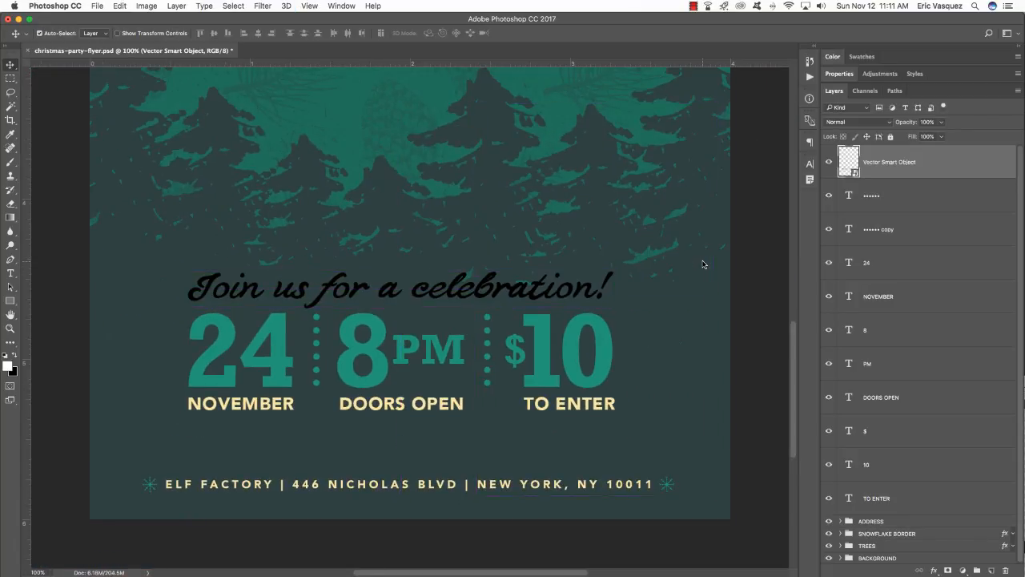
- Rename the pasted lettering layer CELEBRATION
{"action": "double_click", "coordinate": [872, 162]}
{"action": "type", "text": "CELEBRATION"}
{"action": "key", "text": "Return"}
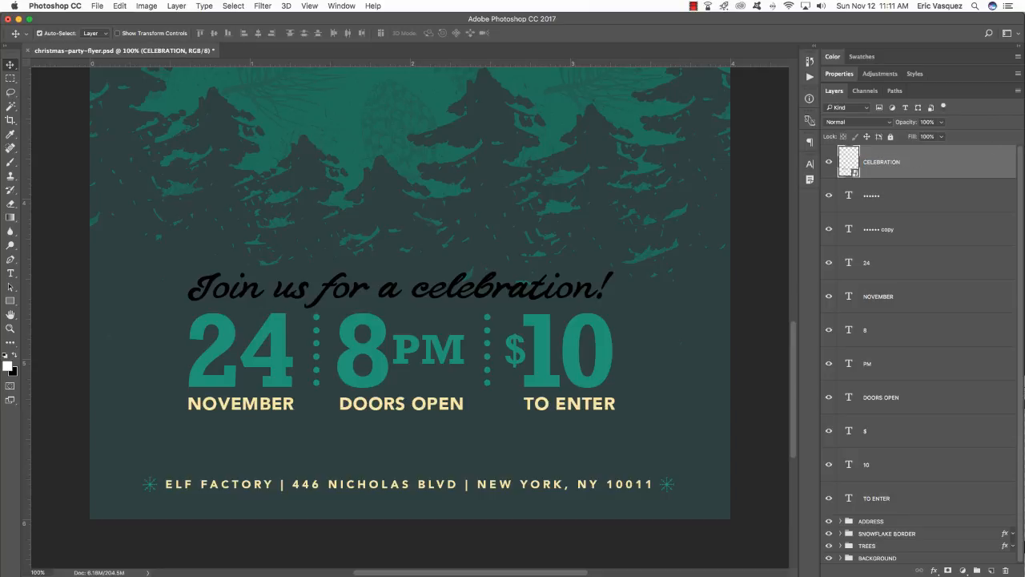
- Add a Color Overlay to the CELEBRATION layer in pale yellow f8e7a2 sampled from "NOVEMBER", and collapse its effects list
{"action": "double_click", "coordinate": [1002, 161]}
{"action": "left_click_drag", "start_coordinate": [383, 122], "coordinate": [647, 162]}
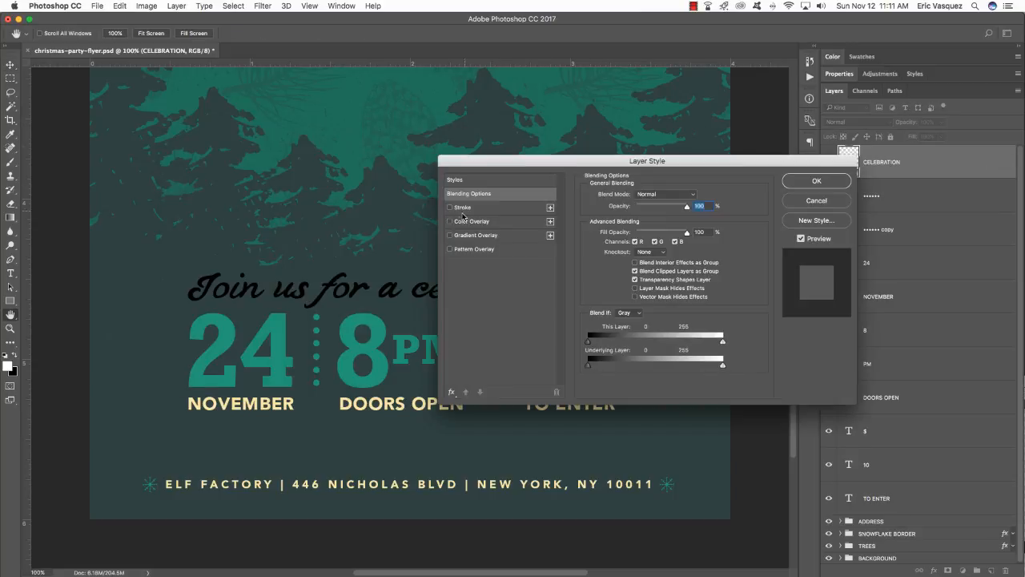
{"action": "left_click", "coordinate": [463, 221]}
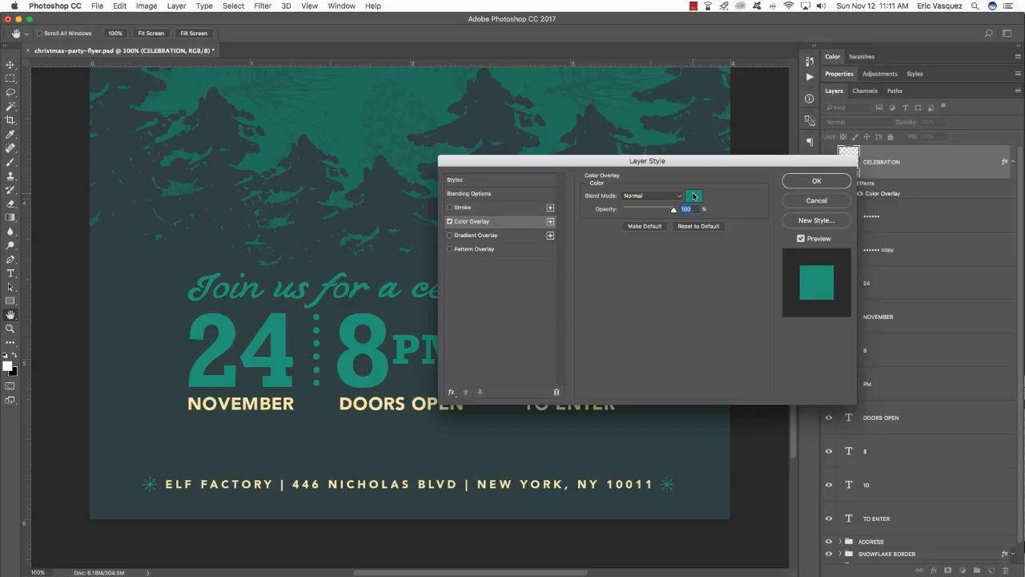
{"action": "left_click", "coordinate": [693, 196]}
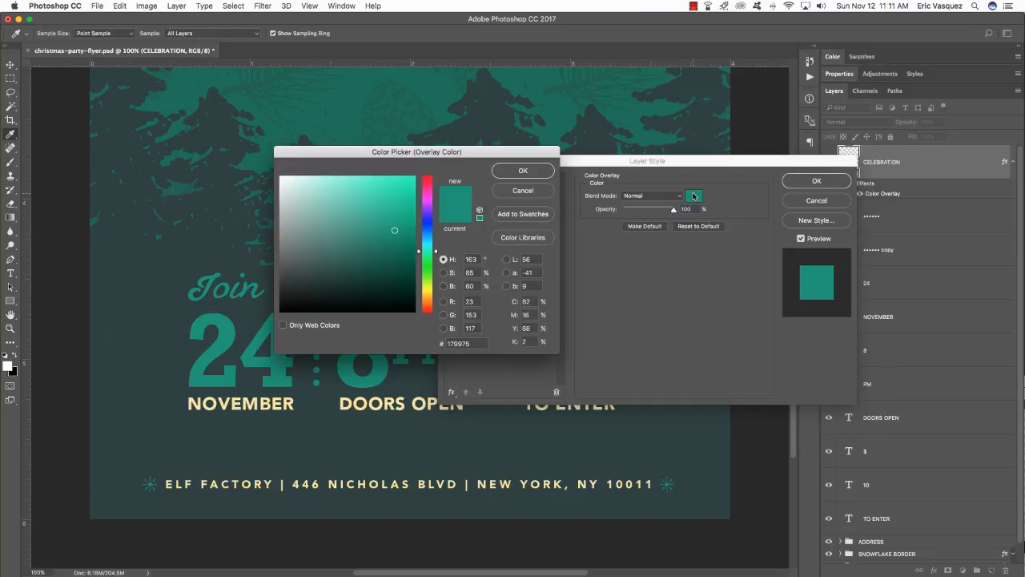
{"action": "double_click", "coordinate": [479, 343]}
{"action": "left_click", "coordinate": [245, 402]}
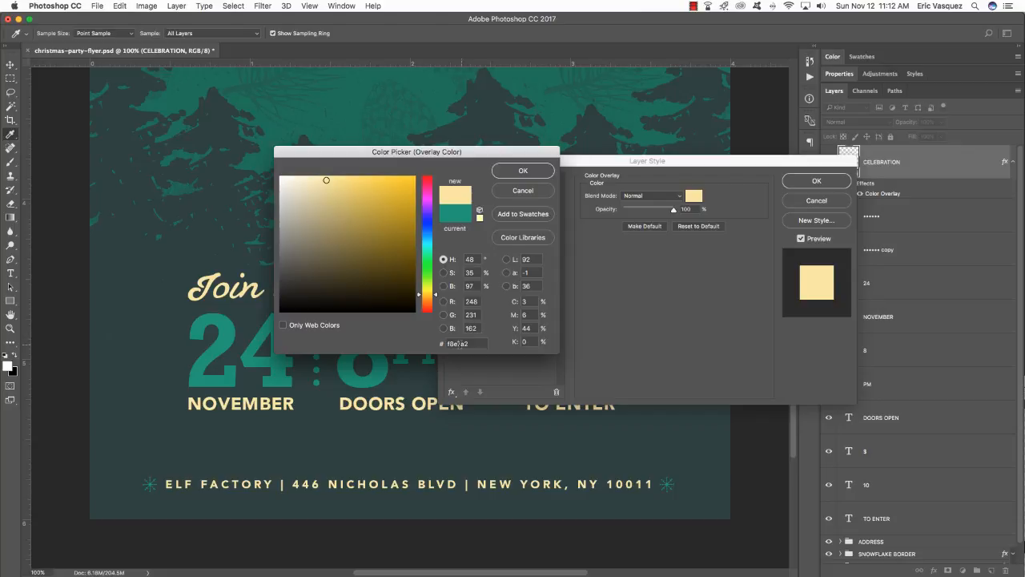
{"action": "left_click_drag", "start_coordinate": [477, 343], "coordinate": [435, 345]}
{"action": "left_click", "coordinate": [519, 173]}
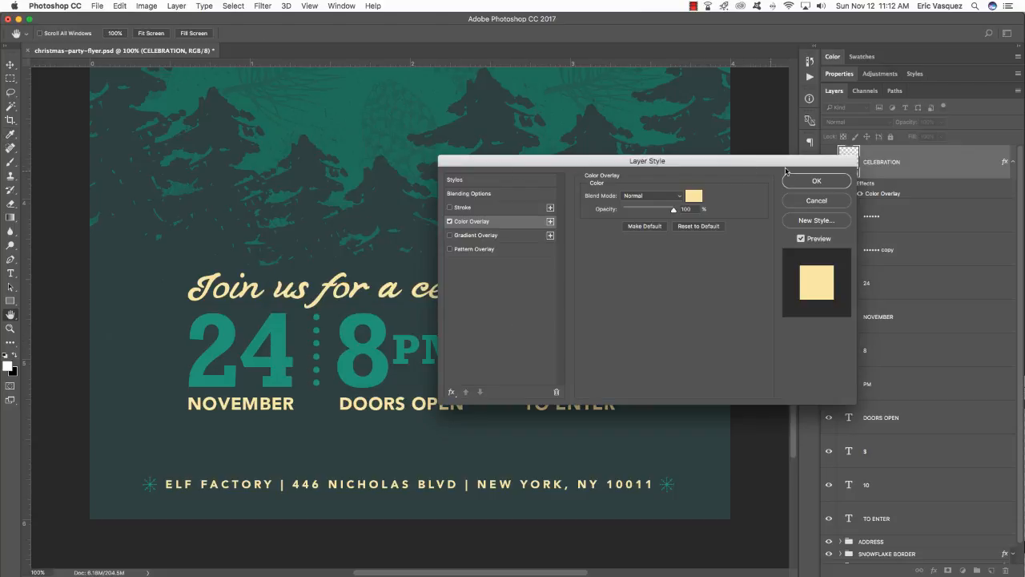
{"action": "left_click", "coordinate": [816, 181]}
{"action": "left_click", "coordinate": [1014, 163]}
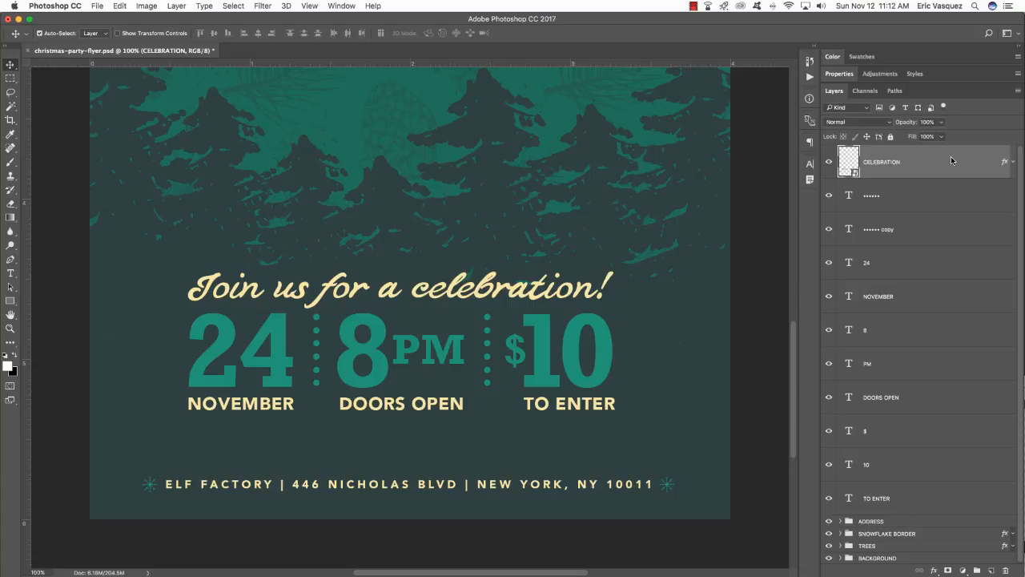
- Group all layers from CELEBRATION down to TO ENTER and name the group DATE & TIME
{"action": "left_click", "coordinate": [919, 497], "text": "shift"}
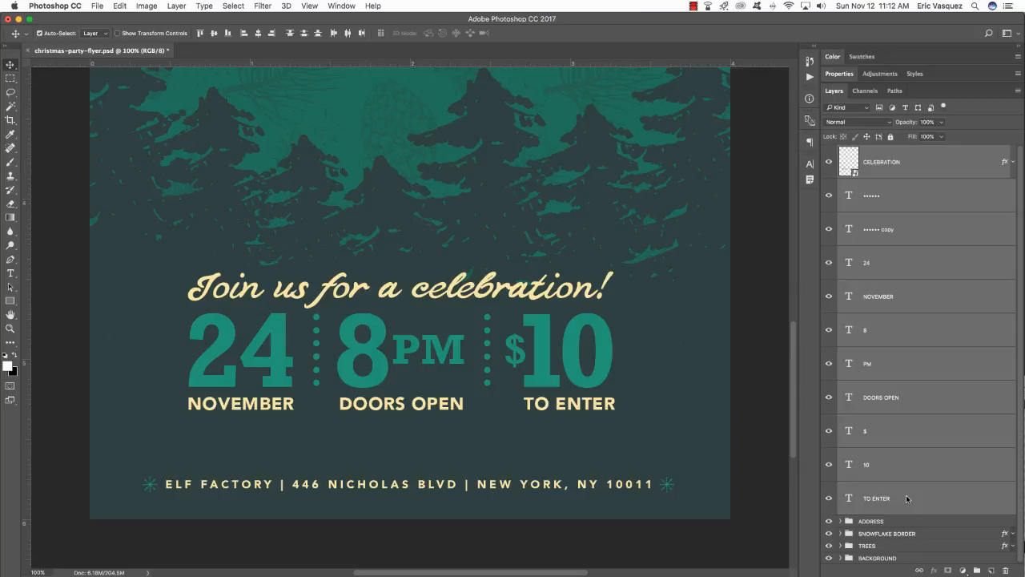
{"action": "key", "text": "super+g"}
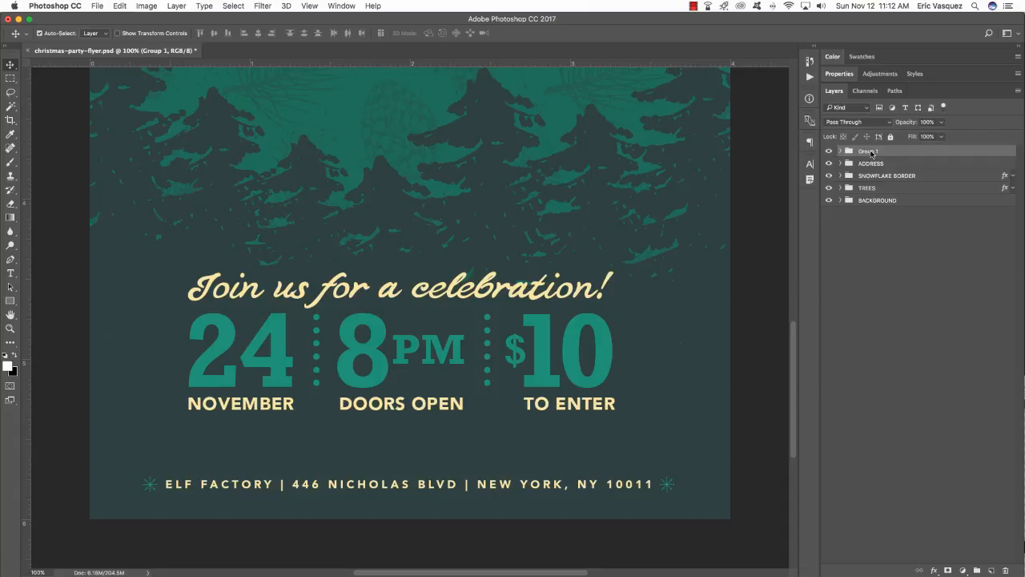
{"action": "double_click", "coordinate": [871, 152]}
{"action": "type", "text": "DATE & TIME"}
{"action": "key", "text": "Return"}
- Nudge the DATE & TIME group down by two large increments towards the address line
{"action": "key", "text": "super+minus"}
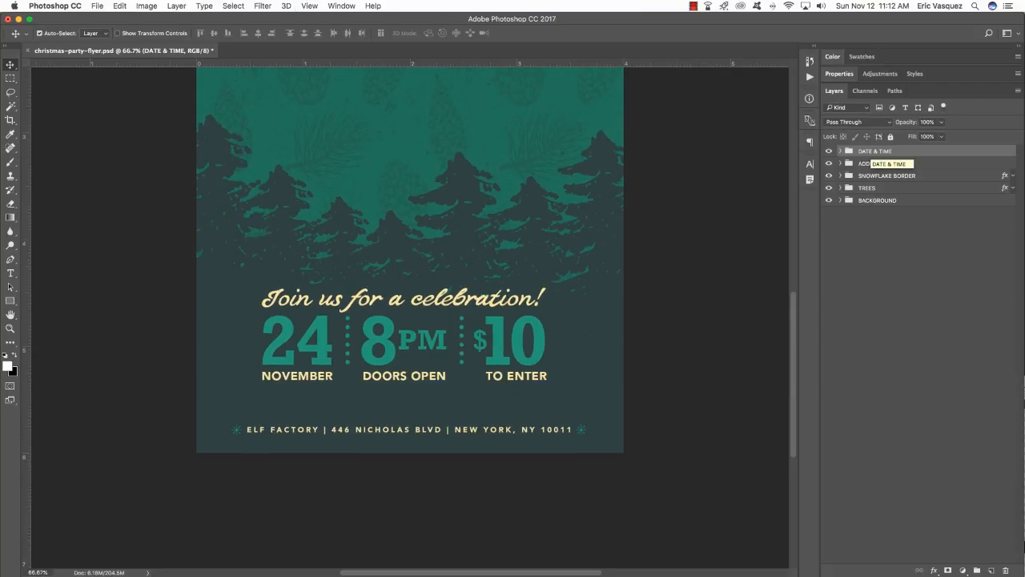
{"action": "key", "text": "shift+Down"}
{"action": "key", "text": "shift+Down"}
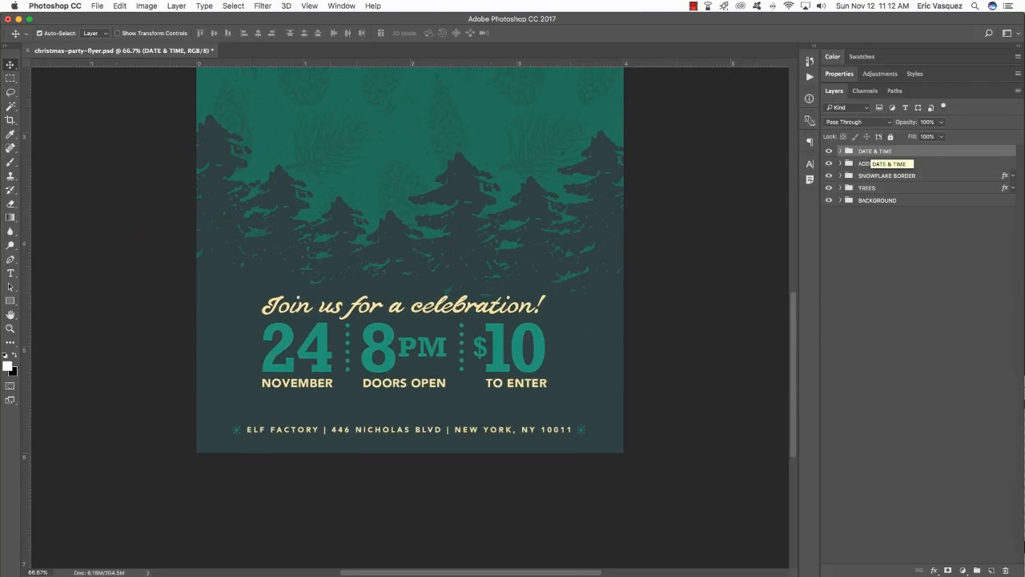
- On the FILL layer of the TREES group, paint over the stray green specks around the script lettering with a size 20 brush, and collapse the group
{"action": "left_click", "coordinate": [879, 189]}
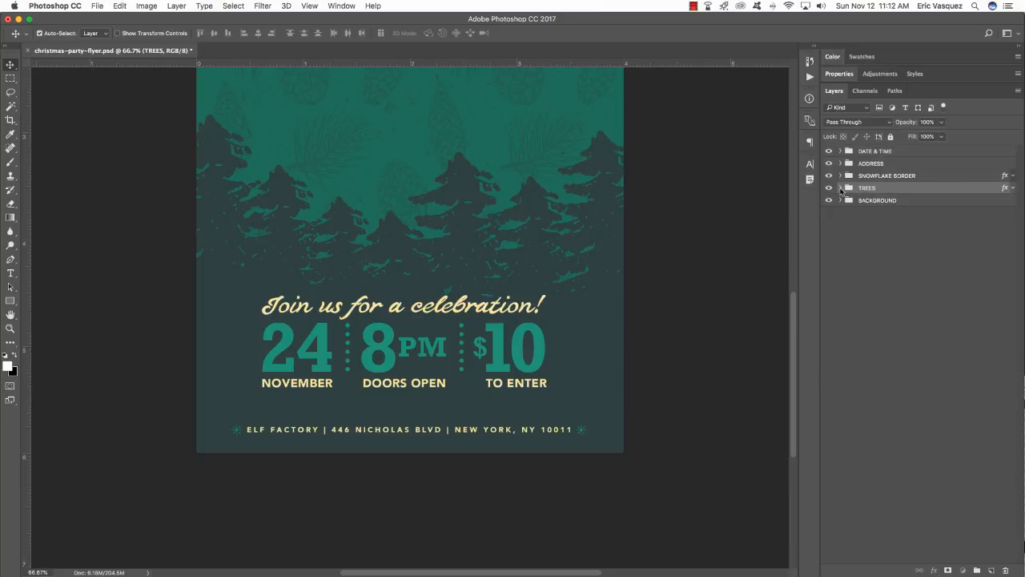
{"action": "left_click", "coordinate": [841, 188]}
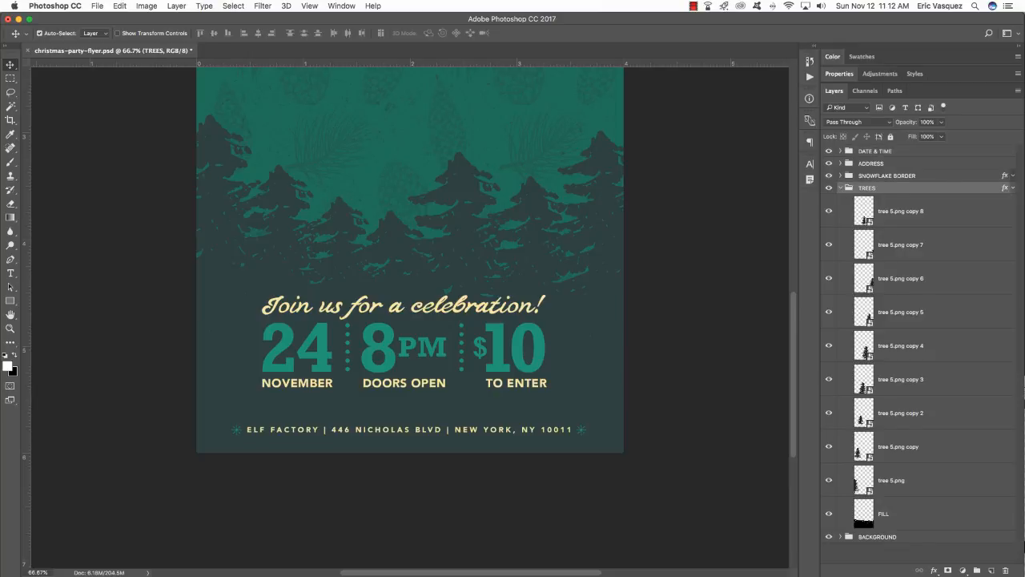
{"action": "left_click", "coordinate": [920, 514]}
{"action": "key", "text": "b"}
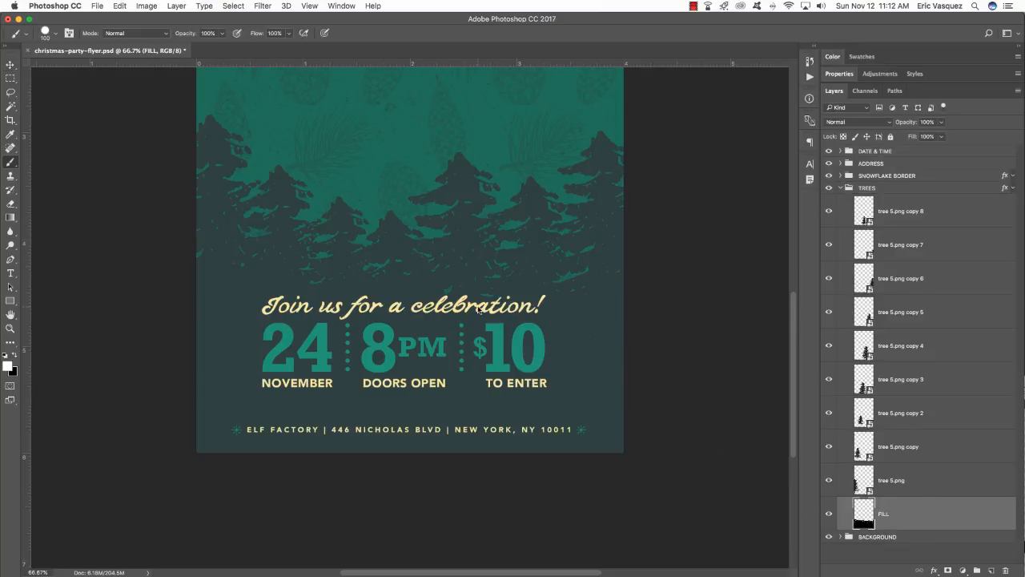
{"action": "key", "text": "["}
{"action": "key", "text": "["}
{"action": "key", "text": "["}
{"action": "key", "text": "["}
{"action": "key", "text": "["}
{"action": "key", "text": "["}
{"action": "key", "text": "["}
{"action": "key", "text": "["}
{"action": "key", "text": "bracketleft"}
{"action": "key", "text": "bracketleft"}
{"action": "key", "text": "bracketleft"}
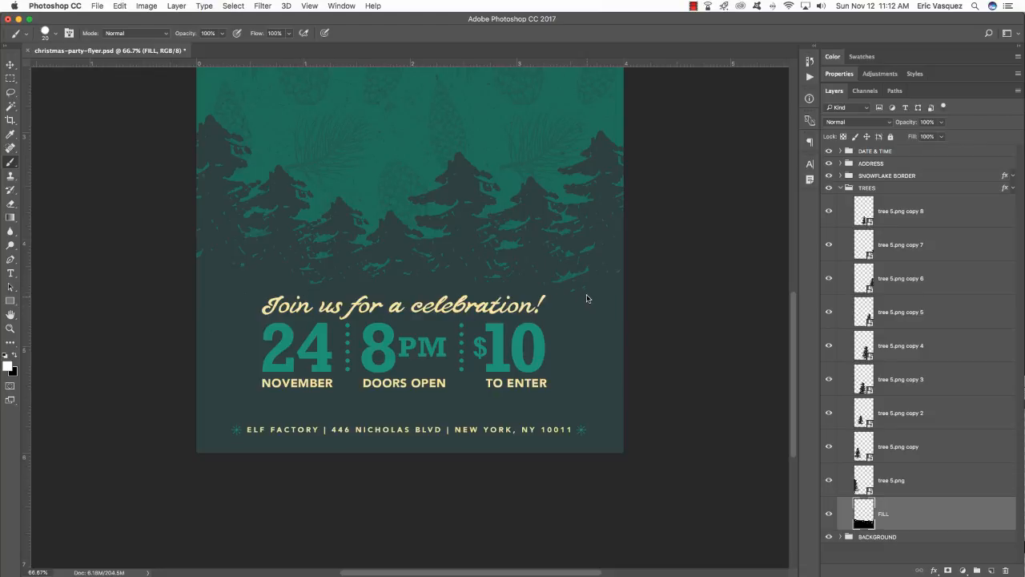
{"action": "left_click", "coordinate": [841, 189]}
{"action": "left_click", "coordinate": [841, 189]}
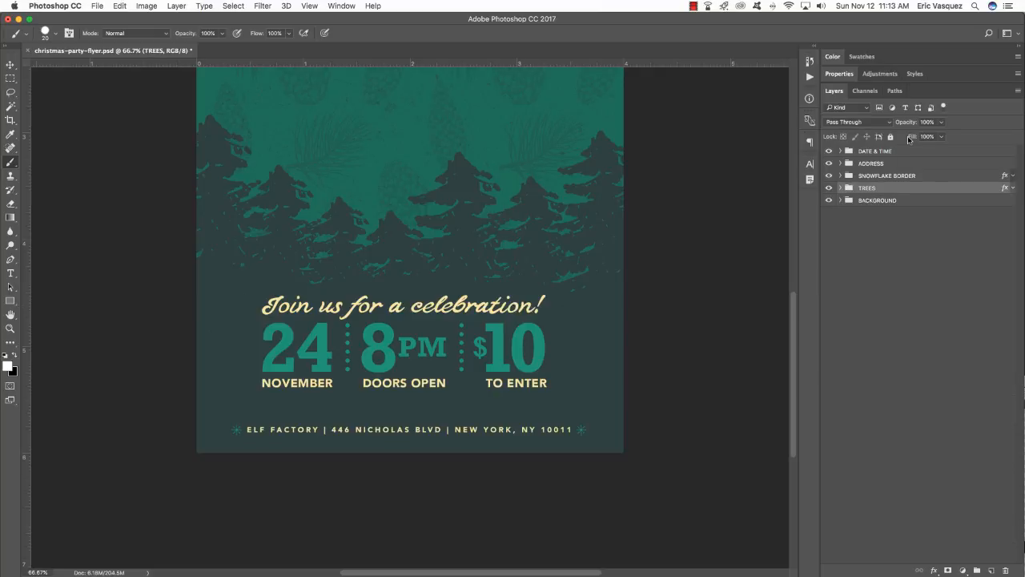
- Select the DATE & TIME group with the Move tool active and save the flyer document
{"action": "left_click", "coordinate": [880, 152]}
{"action": "key", "text": "v"}
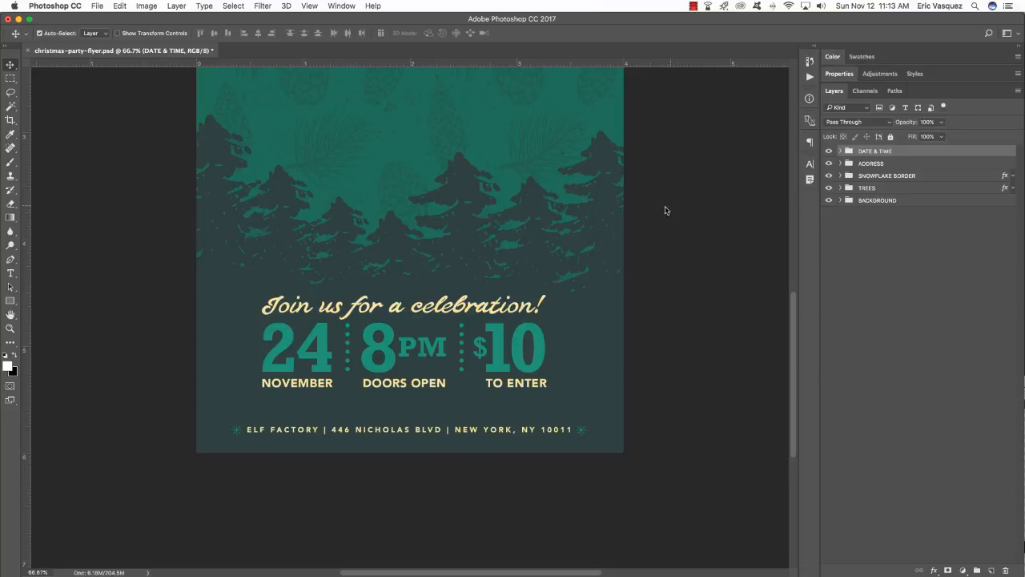
{"action": "key", "text": "super+0"}
{"action": "key", "text": "super+s"}
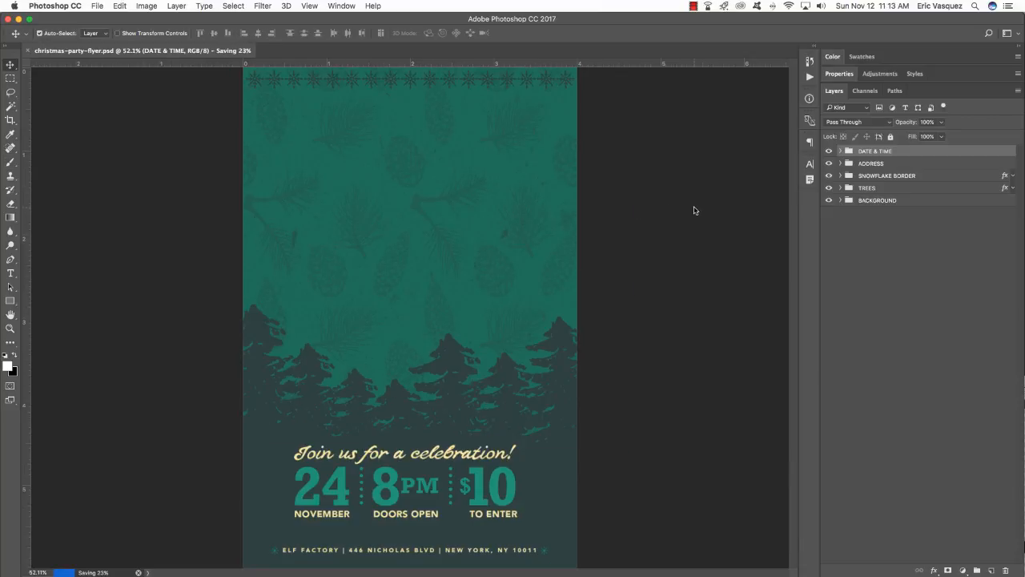
- Switch to Finder and open Sleigh_CC.eps from the Vector Text folder in Illustrator
{"action": "key", "text": "super+Tab"}
{"action": "key", "text": "super+Tab"}
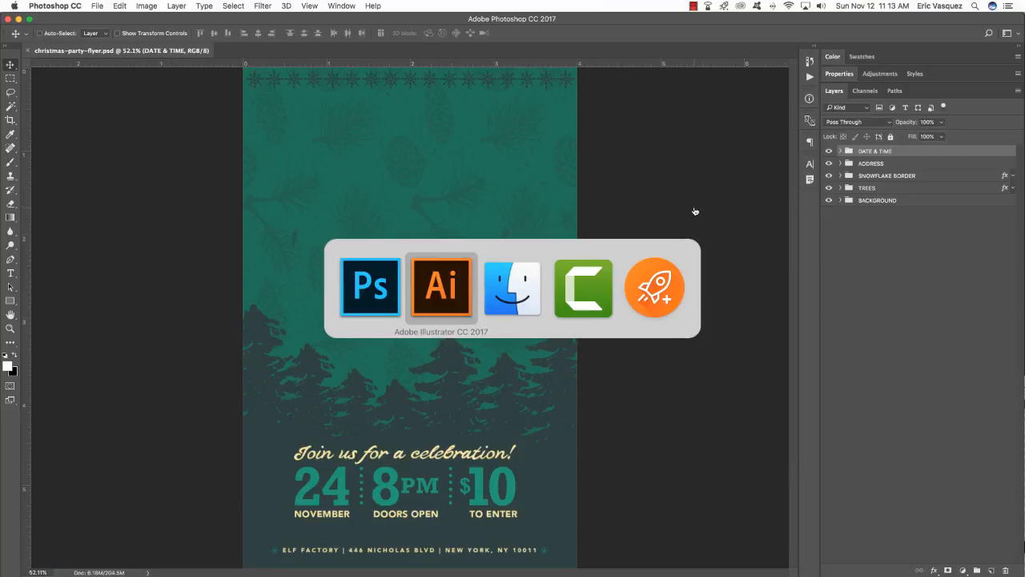
{"action": "left_click", "coordinate": [264, 284]}
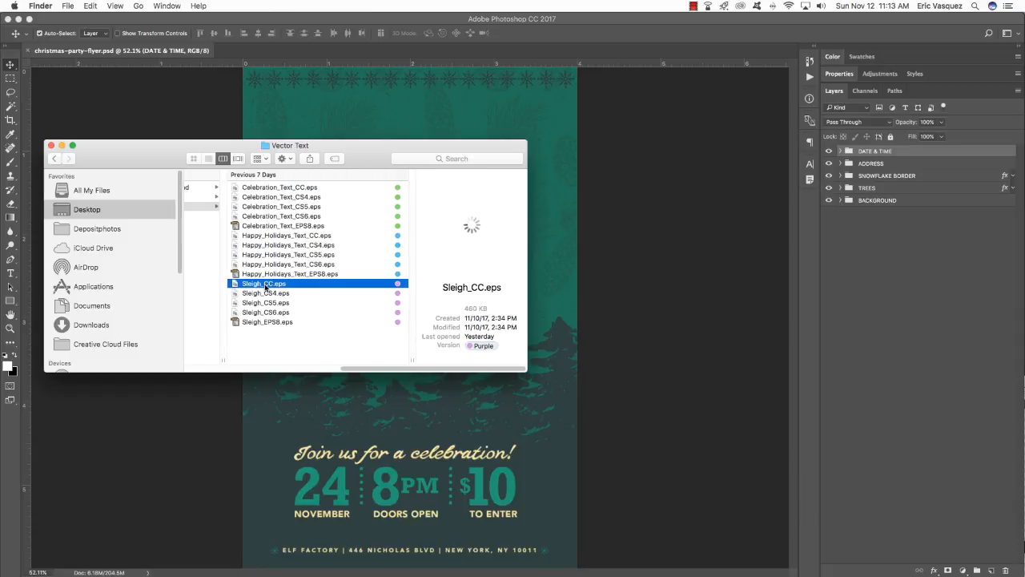
{"action": "left_click_drag", "start_coordinate": [264, 283], "coordinate": [523, 552]}
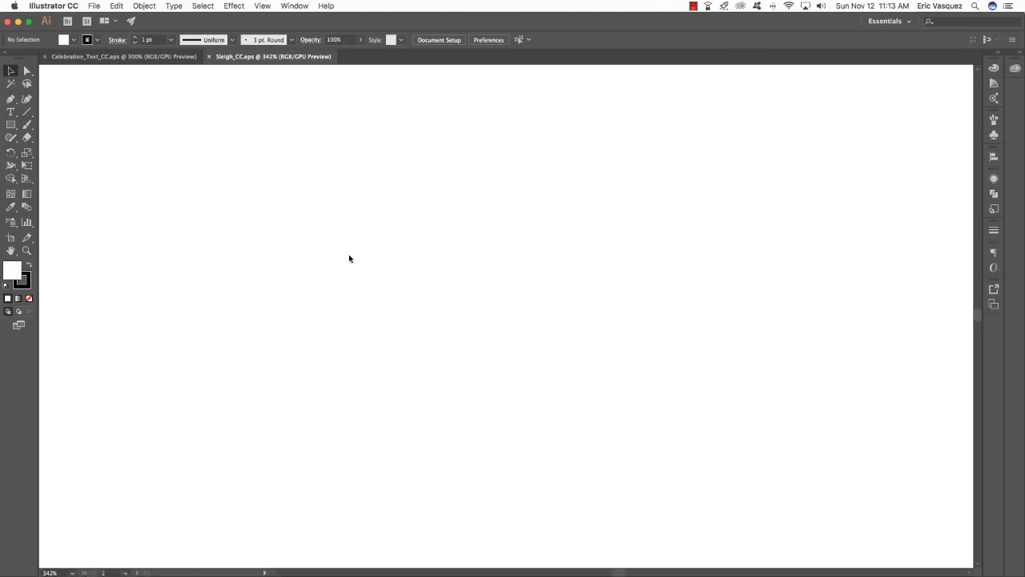
- Select the whole sleigh and reindeer artwork and copy it
{"action": "key", "text": "a"}
{"action": "key", "text": "super+a"}
{"action": "key", "text": "super+shift+a"}
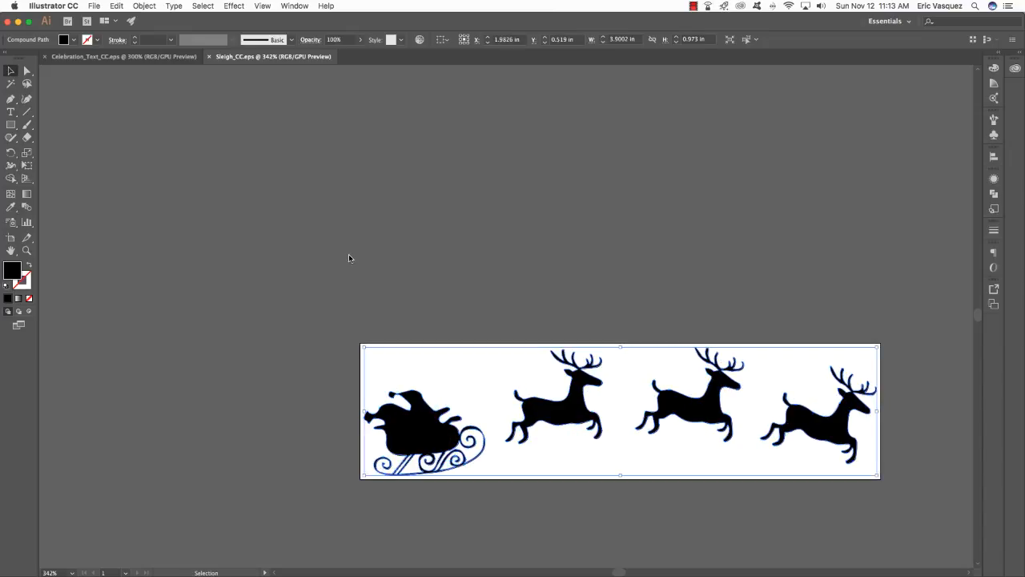
{"action": "key", "text": "super+a"}
{"action": "key", "text": "v"}
{"action": "key", "text": "super+c"}
- Switch to Photoshop, paste the sleigh artwork as a Smart Object, and scale it down proportionally about its centre above the trees
{"action": "key", "text": "super+Tab"}
{"action": "key", "text": "super+Tab"}
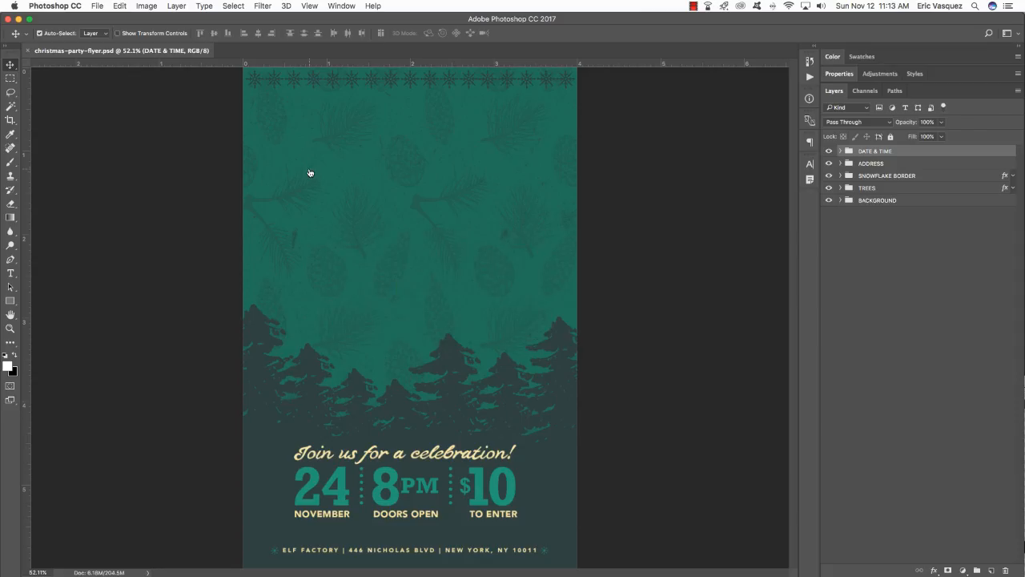
{"action": "key", "text": "super+v"}
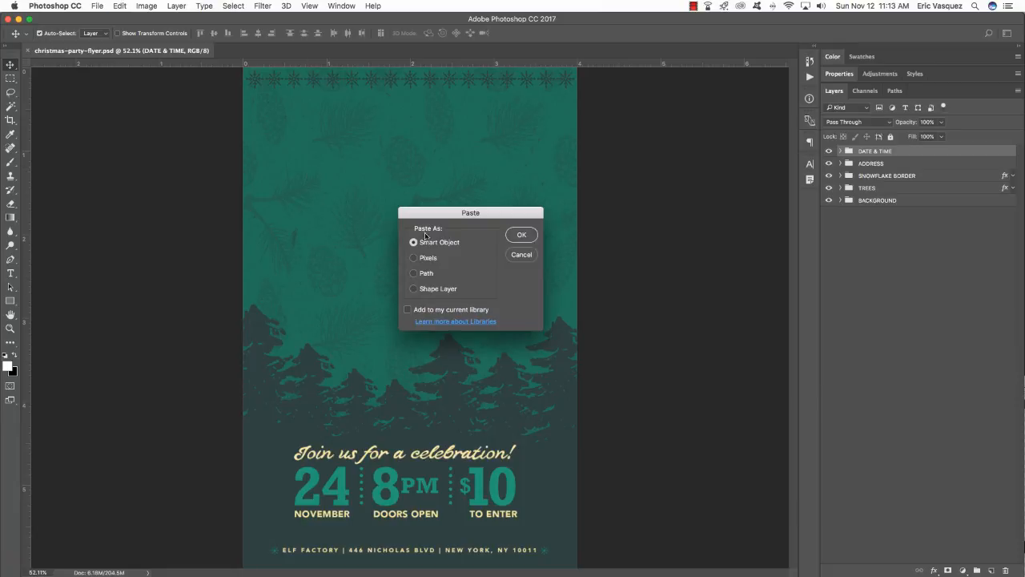
{"action": "left_click", "coordinate": [511, 234]}
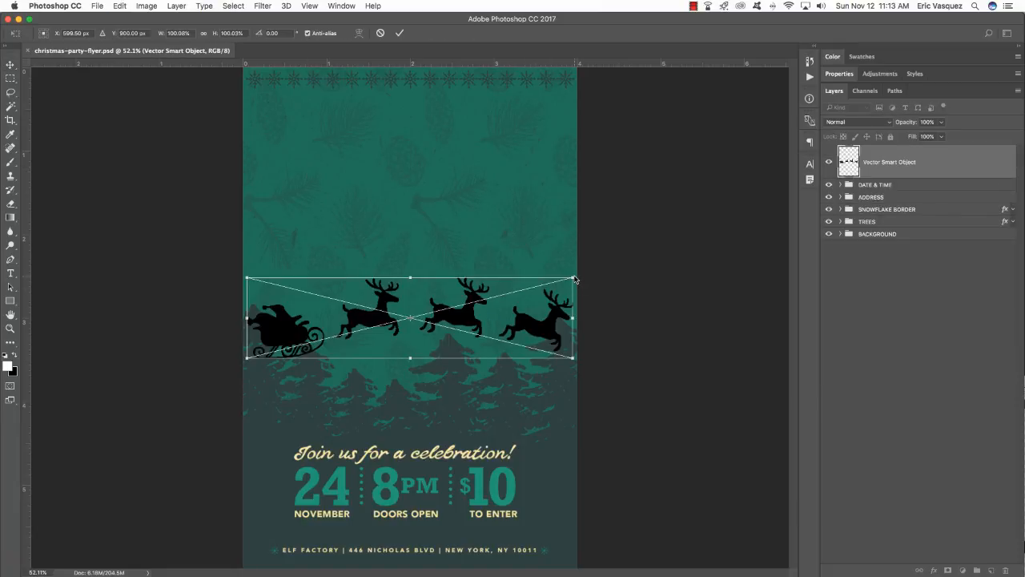
{"action": "left_click_drag", "start_coordinate": [574, 279], "coordinate": [510, 294]}
{"action": "key", "text": "Return"}
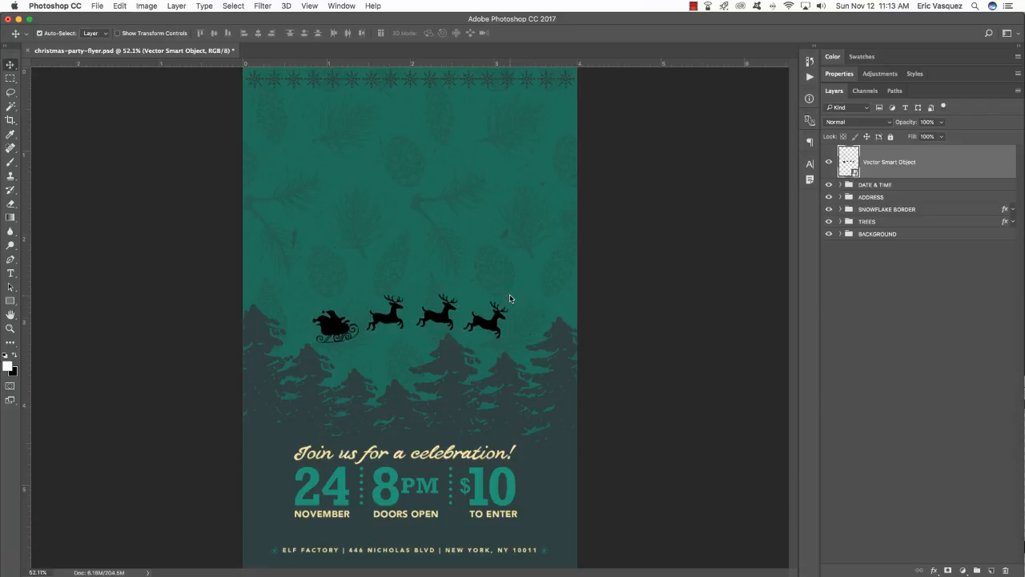
- Nudge the sleigh artwork up in large increments away from the treetops and rename its layer SLEIGH
{"action": "key", "text": "shift+Up"}
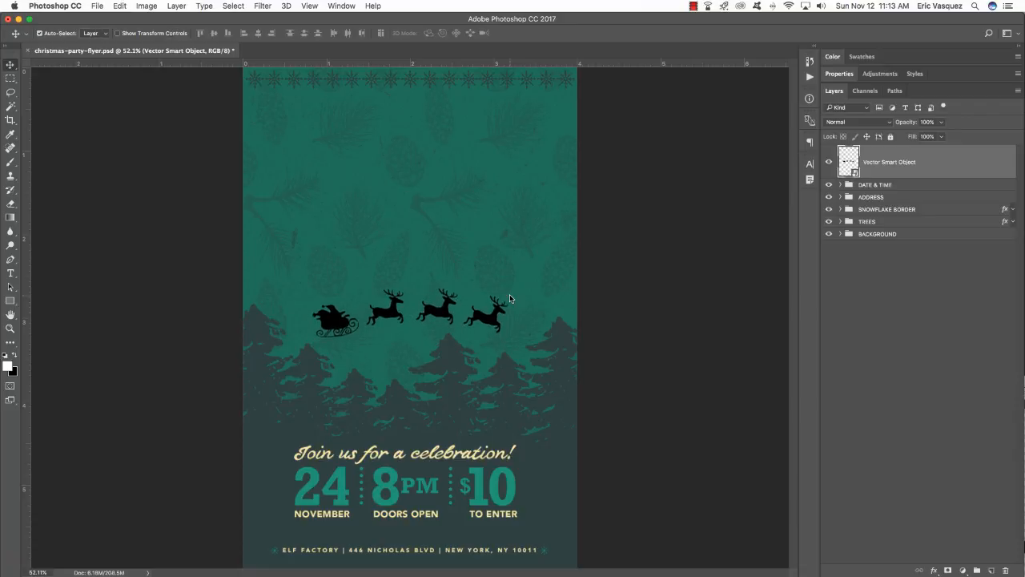
{"action": "key", "text": "shift+Up"}
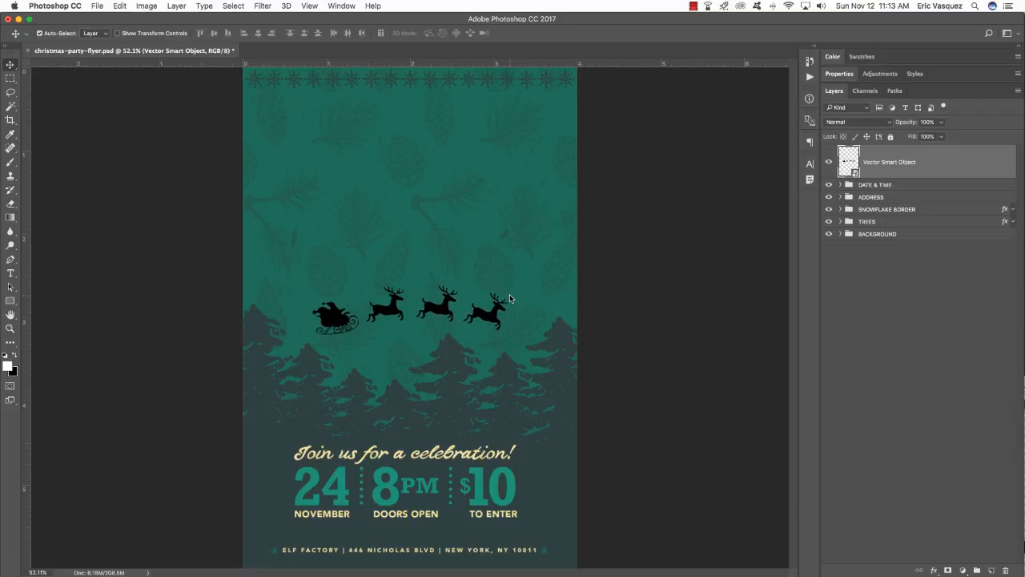
{"action": "double_click", "coordinate": [884, 162]}
{"action": "type", "text": "SLEIGH"}
{"action": "key", "text": "Return"}
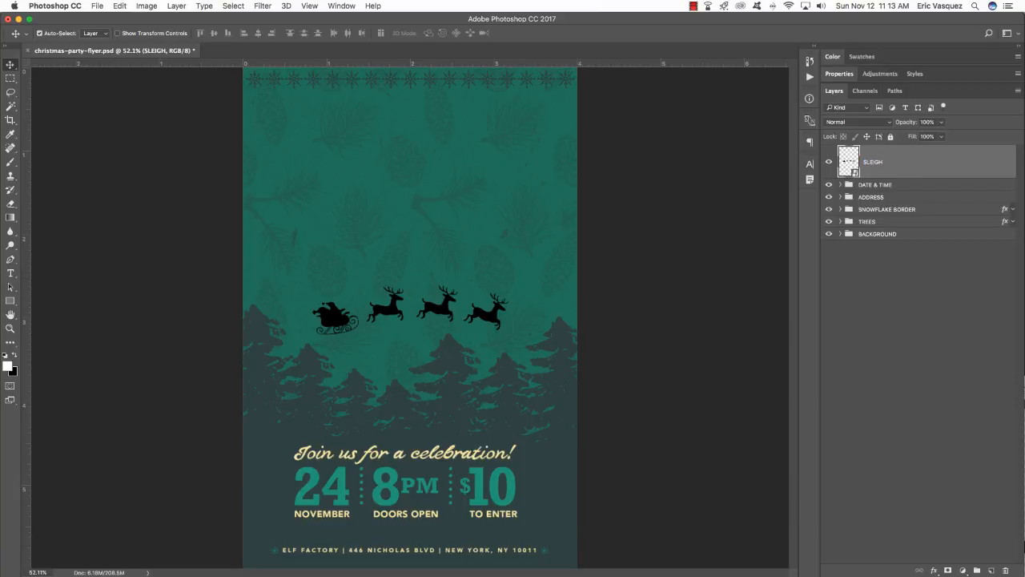
- Add a Color Overlay of 2F4240 to the SLEIGH layer and collapse its effects list
{"action": "double_click", "coordinate": [1006, 152]}
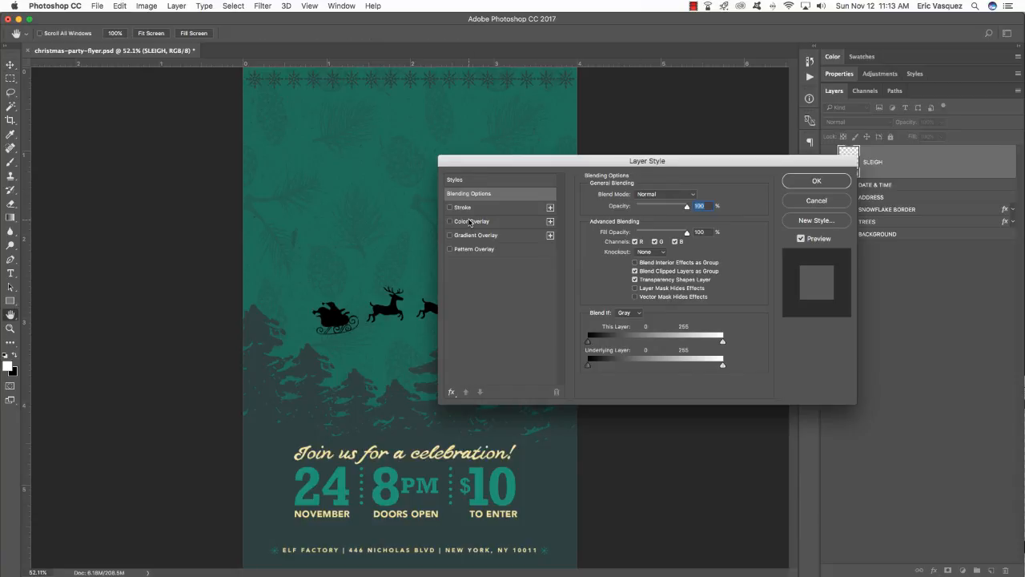
{"action": "left_click", "coordinate": [470, 222]}
{"action": "left_click", "coordinate": [695, 197]}
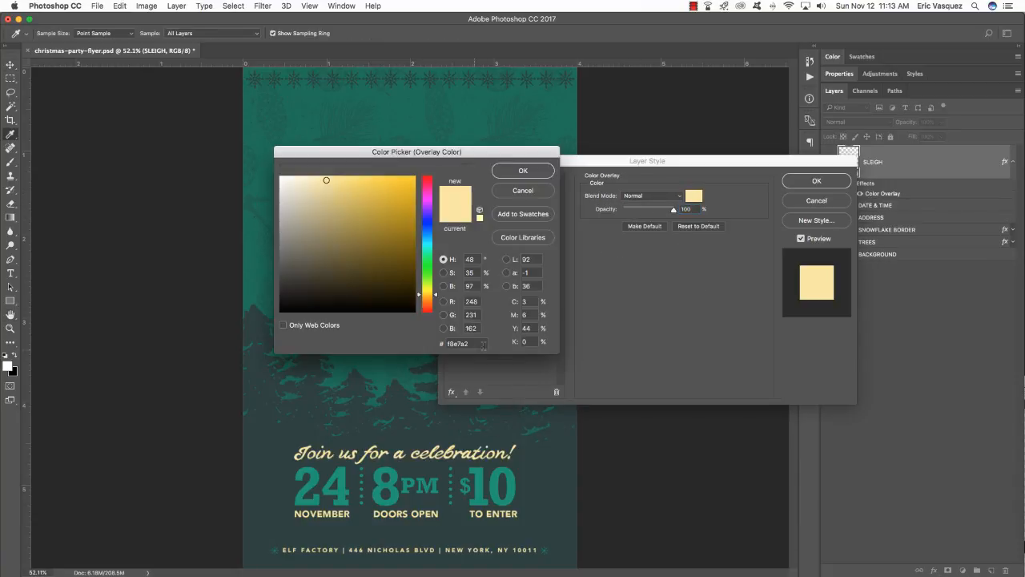
{"action": "left_click_drag", "start_coordinate": [483, 344], "coordinate": [383, 335]}
{"action": "type", "text": "2F4240"}
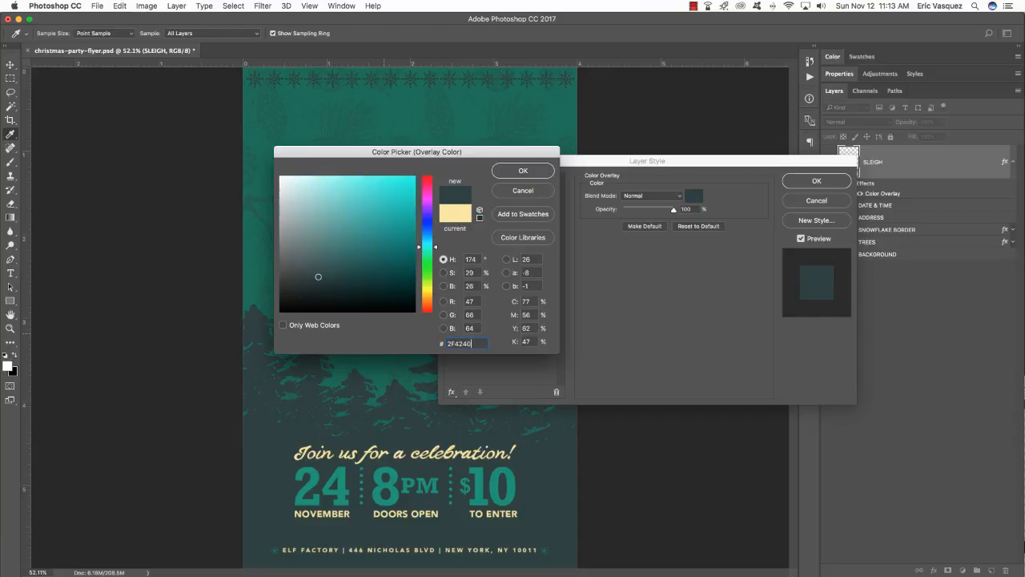
{"action": "key", "text": "Return"}
{"action": "key", "text": "Return"}
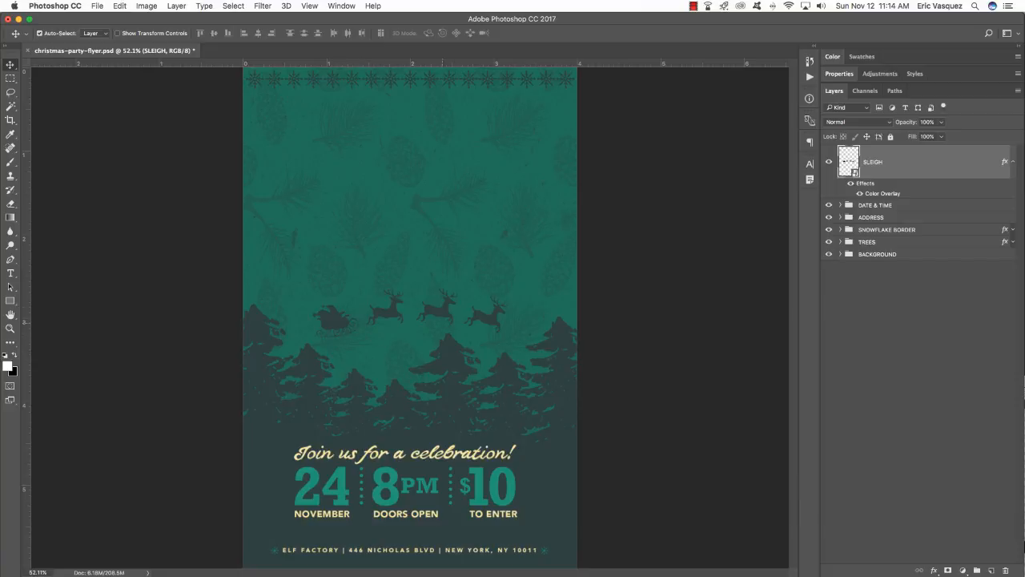
{"action": "left_click", "coordinate": [1015, 164]}
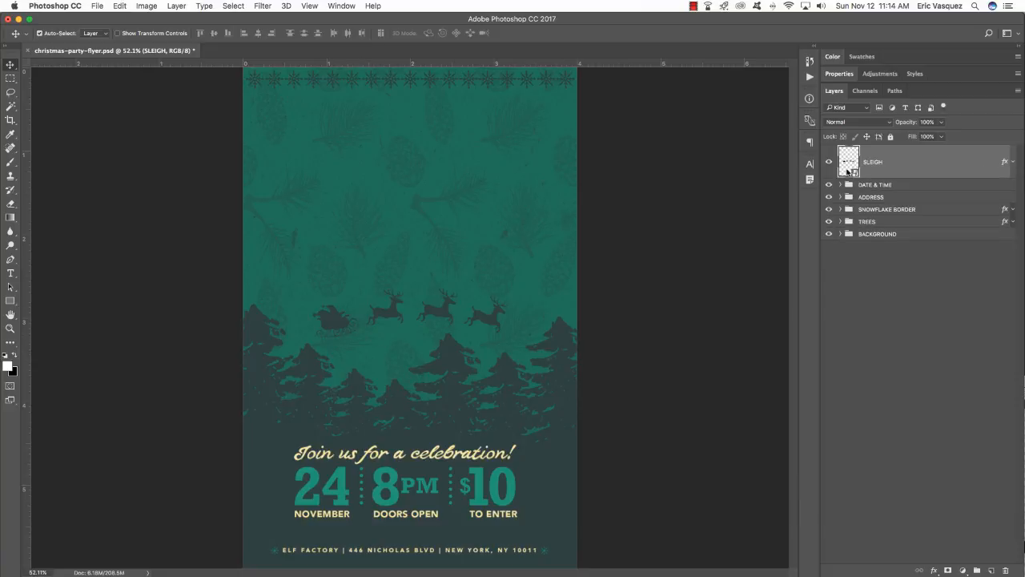
- Put the SLEIGH layer in a group, name the group SLEIGH, and collapse it
{"action": "key", "text": "super+g"}
{"action": "double_click", "coordinate": [867, 151]}
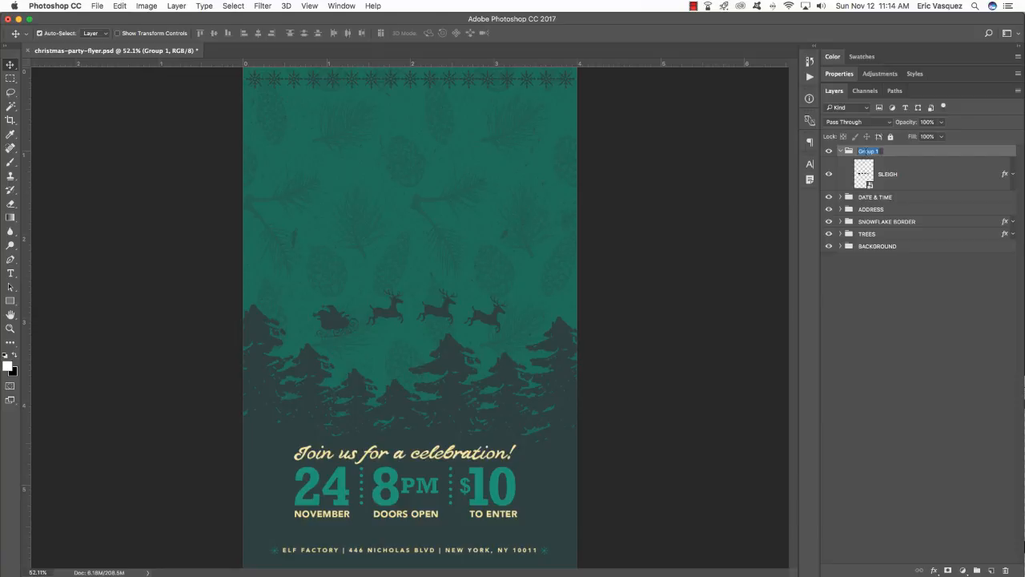
{"action": "type", "text": "SLEIGH"}
{"action": "key", "text": "Return"}
{"action": "left_click", "coordinate": [839, 152]}
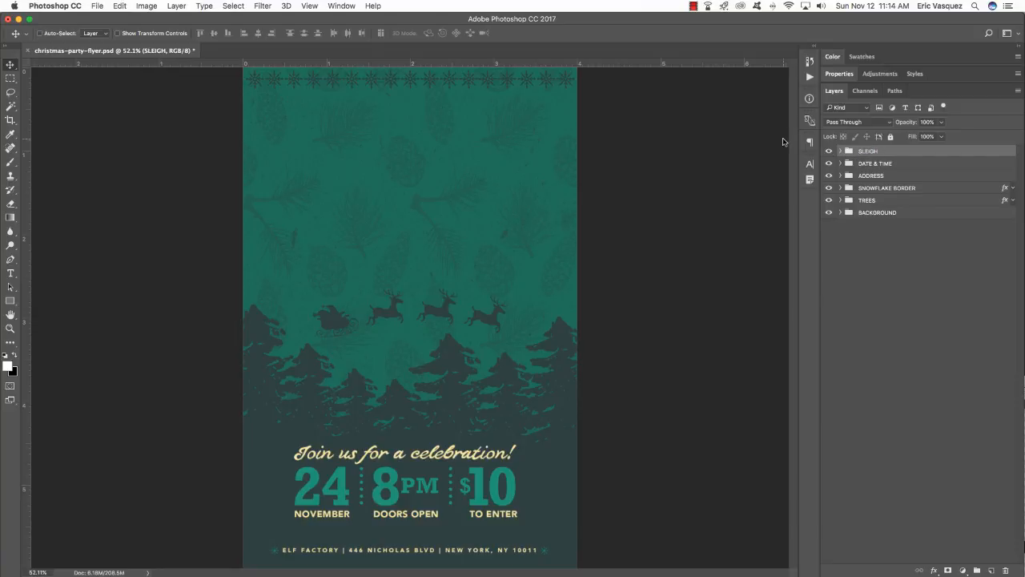
- Open Happy_Holidays_Text_CC.eps from the Vector Text folder in Illustrator and copy all of its lettering
{"action": "key", "text": "super+Tab"}
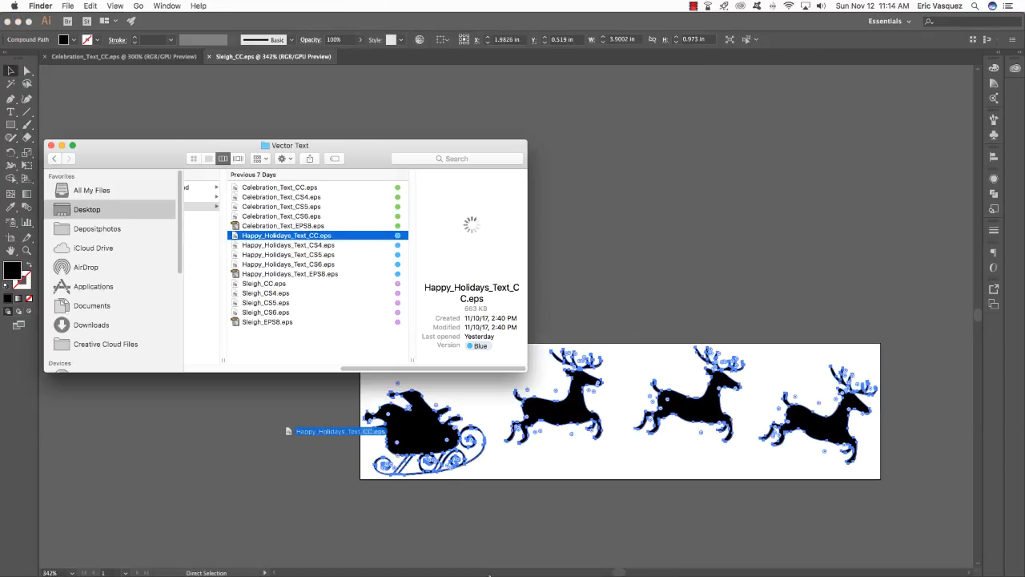
{"action": "left_click_drag", "start_coordinate": [321, 492], "coordinate": [531, 551]}
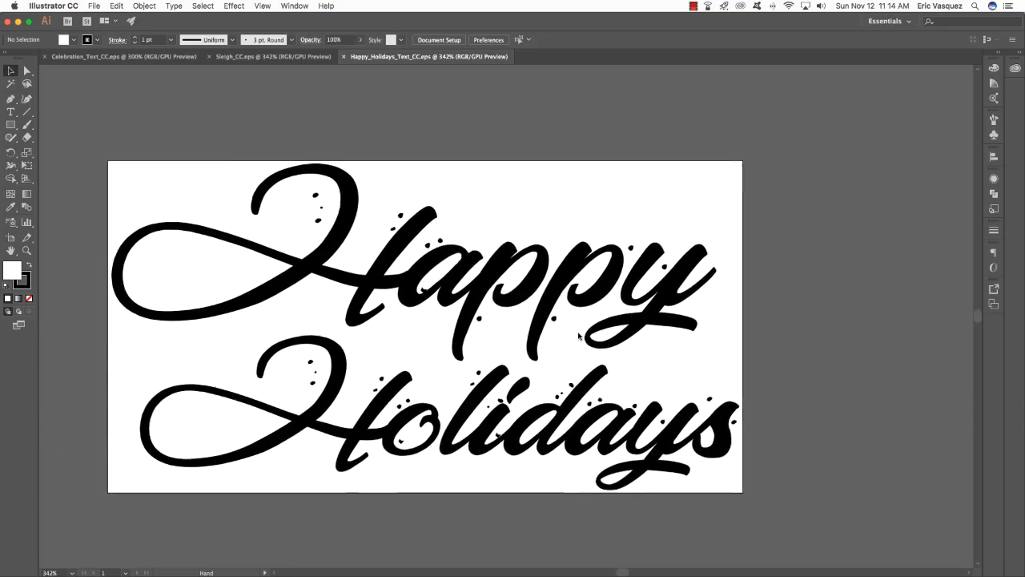
{"action": "left_click_drag", "start_coordinate": [578, 336], "coordinate": [568, 321]}
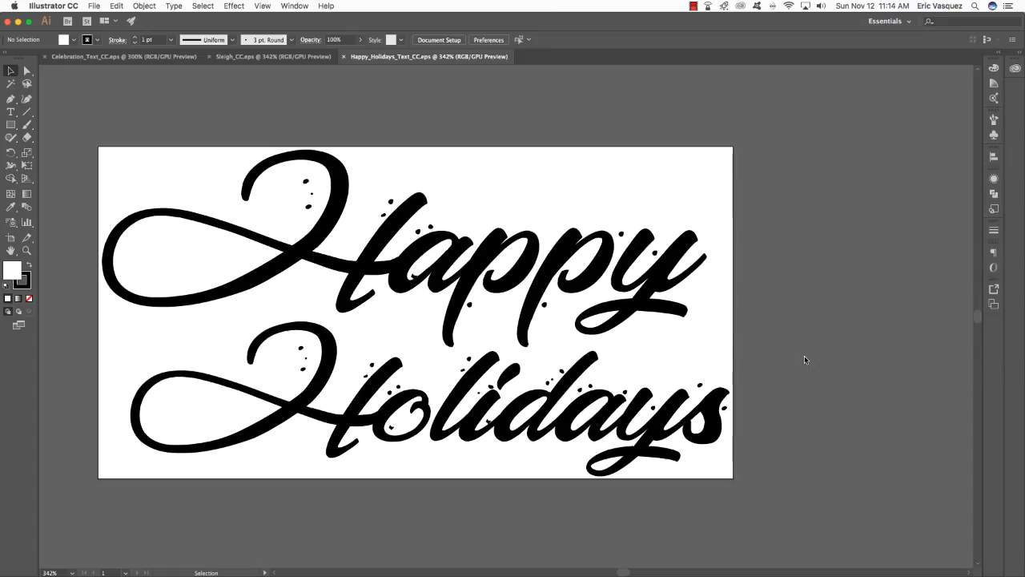
{"action": "key", "text": "super+a"}
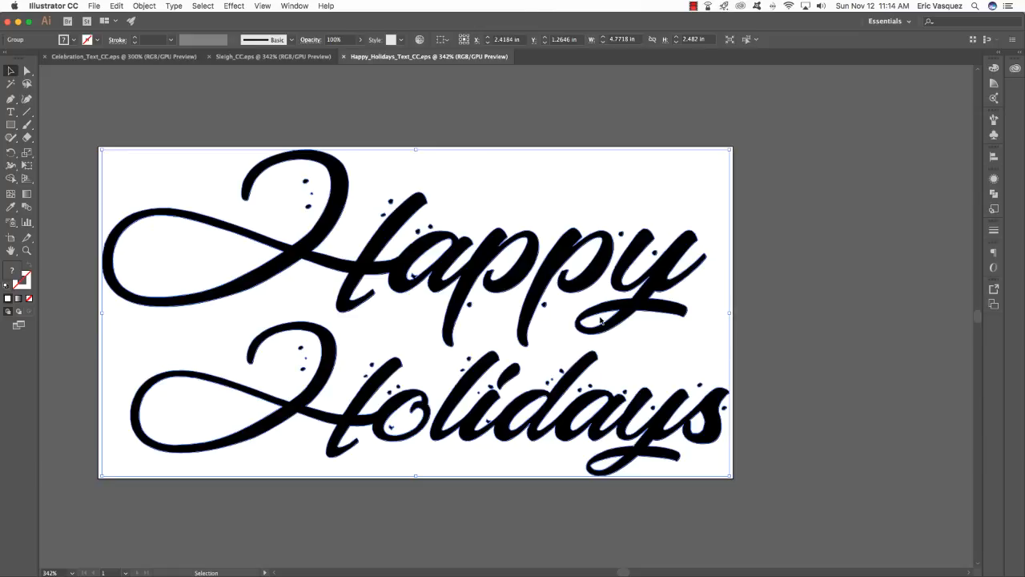
{"action": "key", "text": "super+c"}
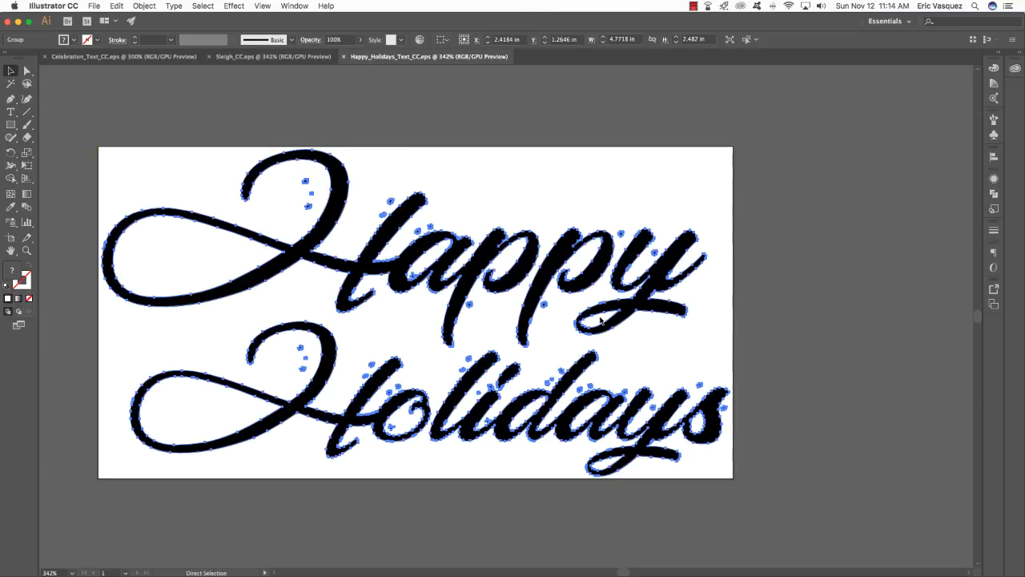
- Switch to Photoshop, paste the lettering as a Smart Object, scale it to about 69%, and place it above the sleigh
{"action": "key", "text": "super+Tab"}
{"action": "key", "text": "super+Tab"}
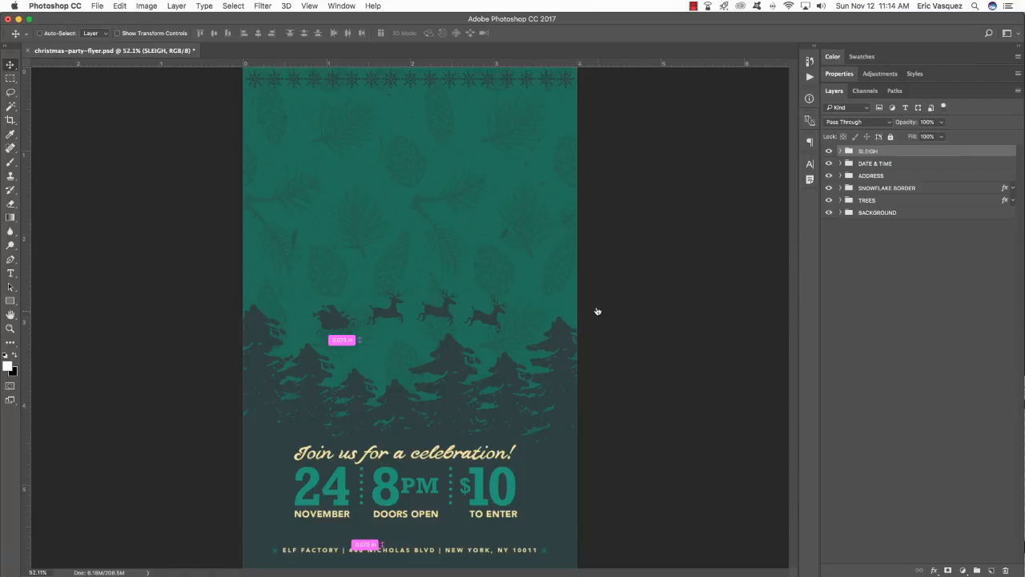
{"action": "key", "text": "super+v"}
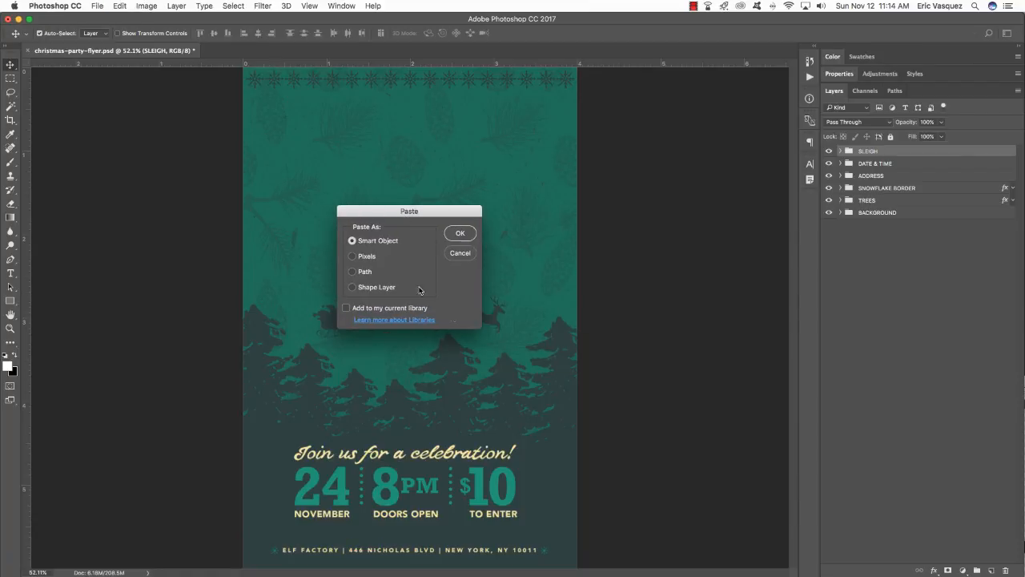
{"action": "left_click", "coordinate": [461, 233]}
{"action": "left_click_drag", "start_coordinate": [576, 231], "coordinate": [548, 246]}
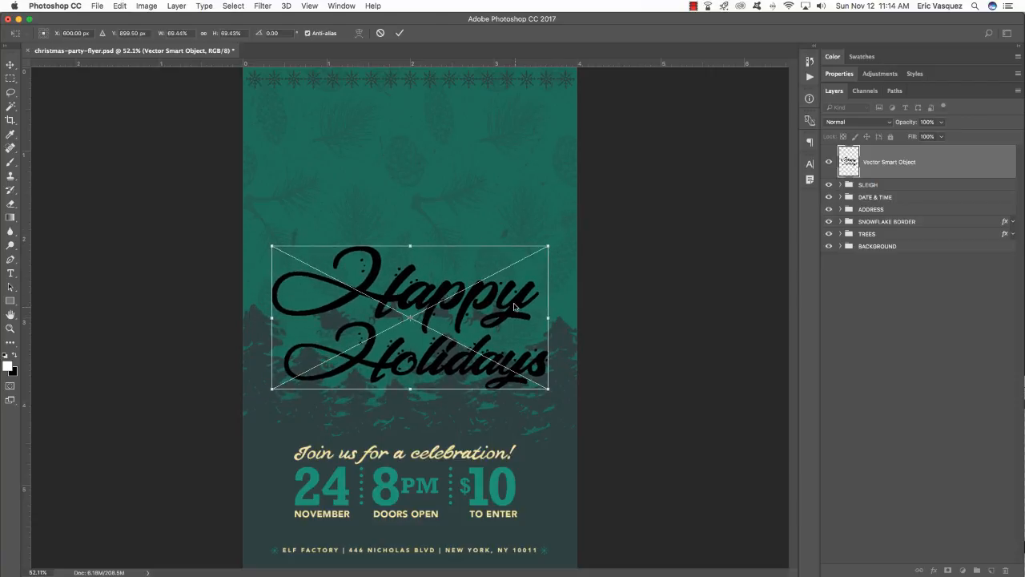
{"action": "left_click_drag", "start_coordinate": [515, 305], "coordinate": [509, 179]}
{"action": "key", "text": "Return"}
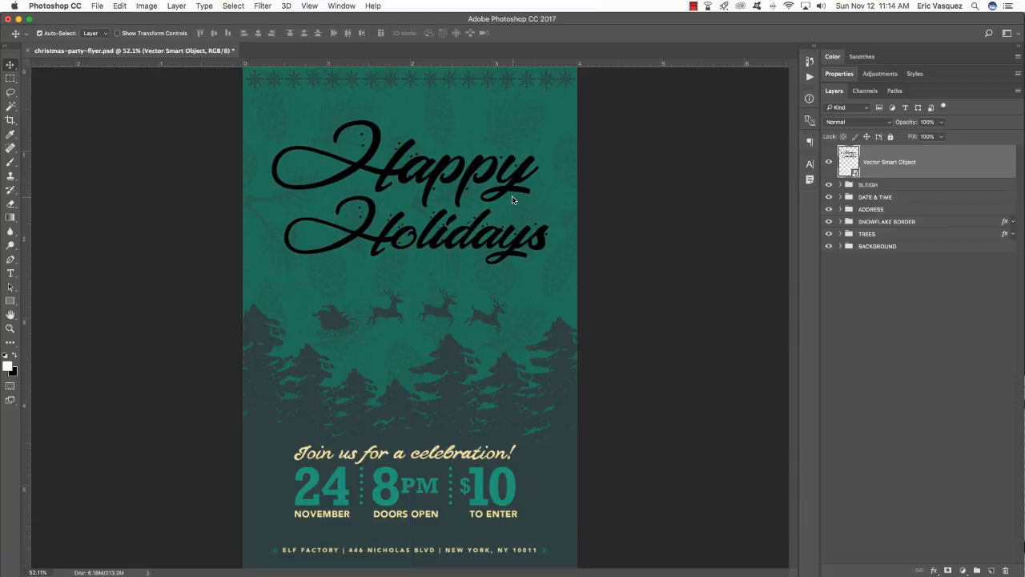
- Shift the Happy Holidays lettering left in large increments and fine-tune it back to the right to balance it on the flyer
{"action": "key", "text": "shift+Left"}
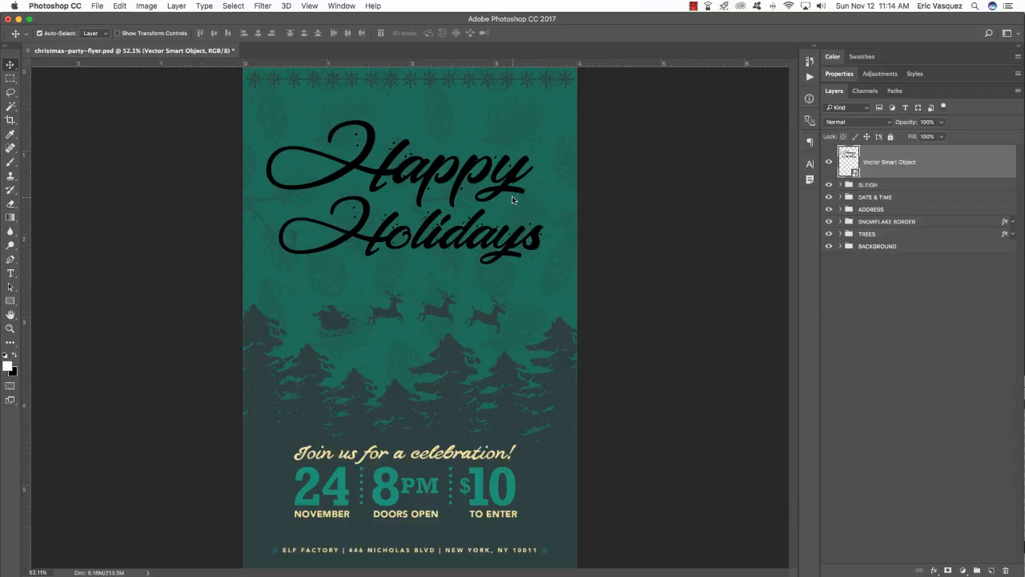
{"action": "key", "text": "shift+Left"}
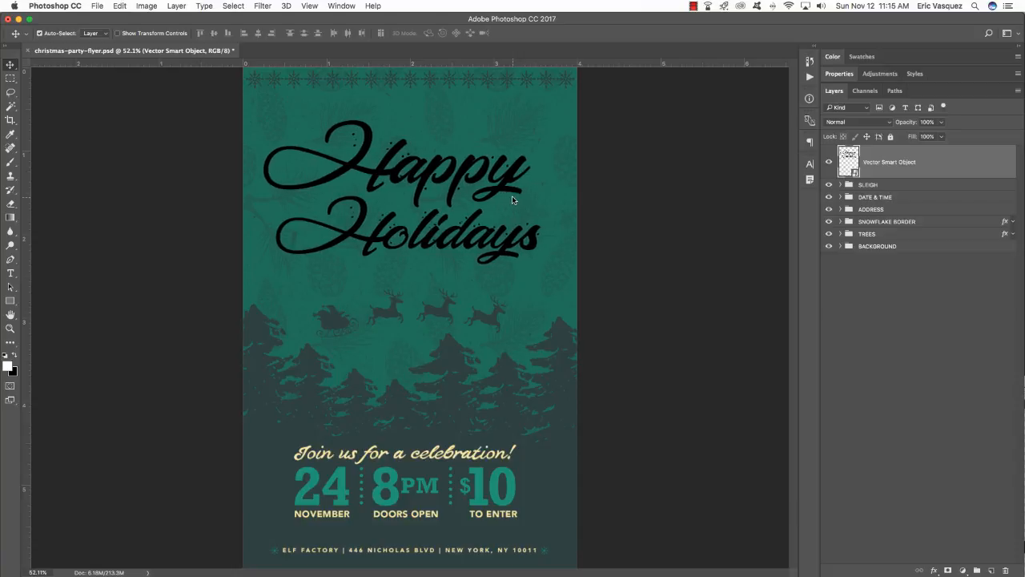
{"action": "key", "text": "Right"}
{"action": "key", "text": "Right"}
{"action": "key", "text": "Right"}
{"action": "key", "text": "Right"}
{"action": "key", "text": "Right"}
{"action": "key", "text": "Right"}
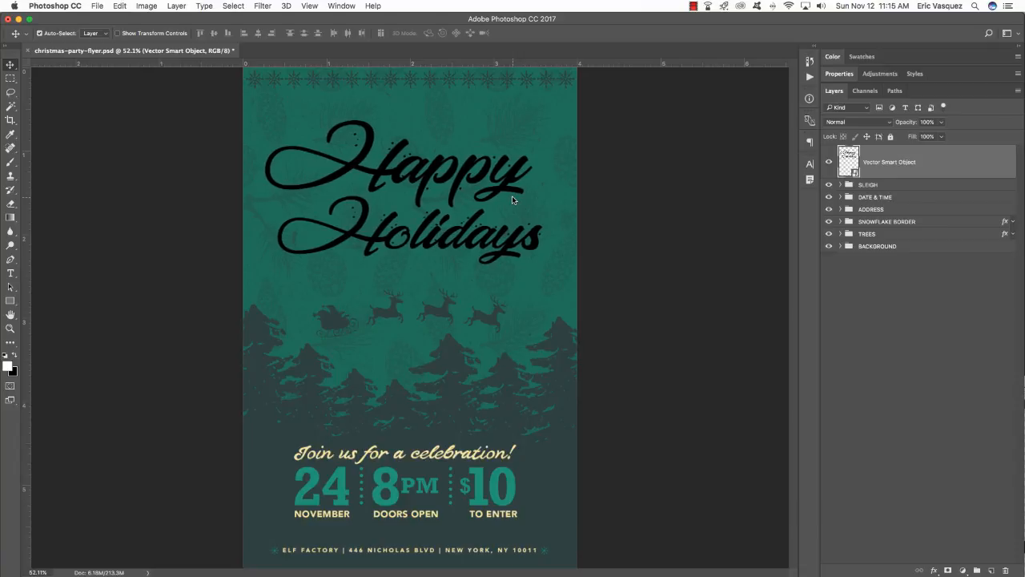
- Rename the lettering's Smart Object layer HAPPY HOLIDAYS
{"action": "double_click", "coordinate": [873, 161]}
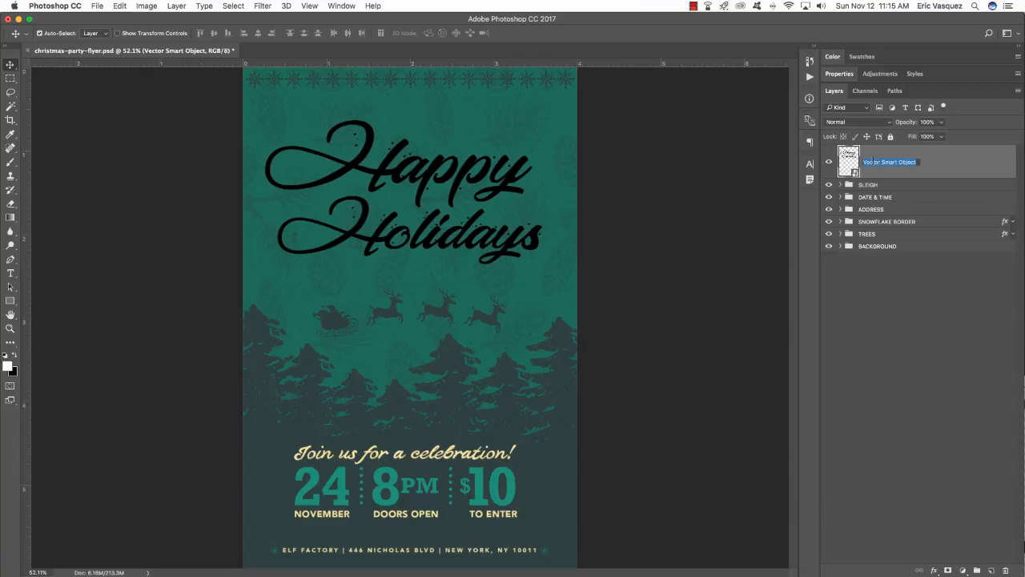
{"action": "type", "text": "HAPPY HOLIDAYS"}
{"action": "key", "text": "Return"}
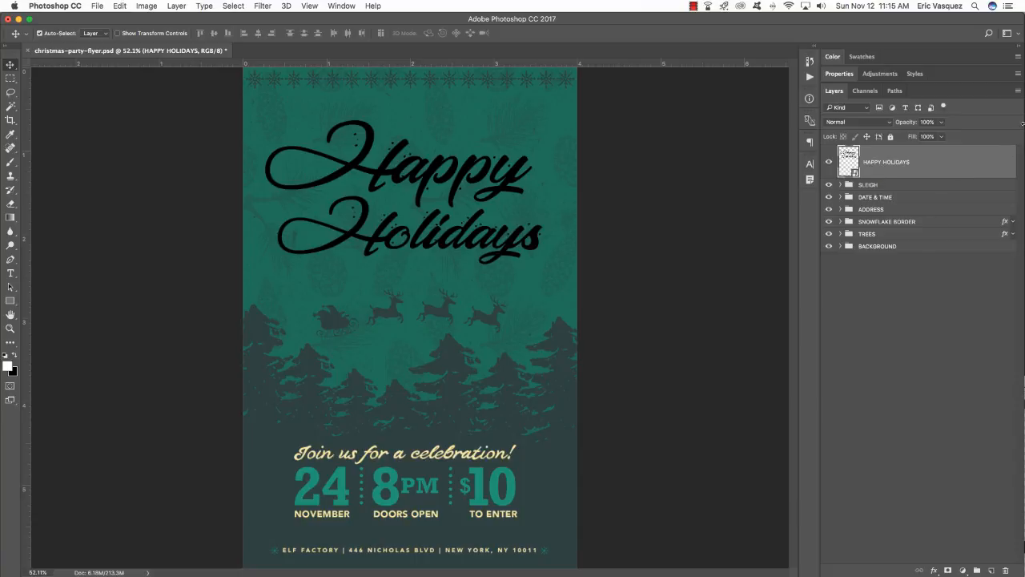
- Apply a Color Overlay to the HAPPY HOLIDAYS layer using the cream color sampled from the "Join us for a celebration!" text
{"action": "double_click", "coordinate": [1006, 164]}
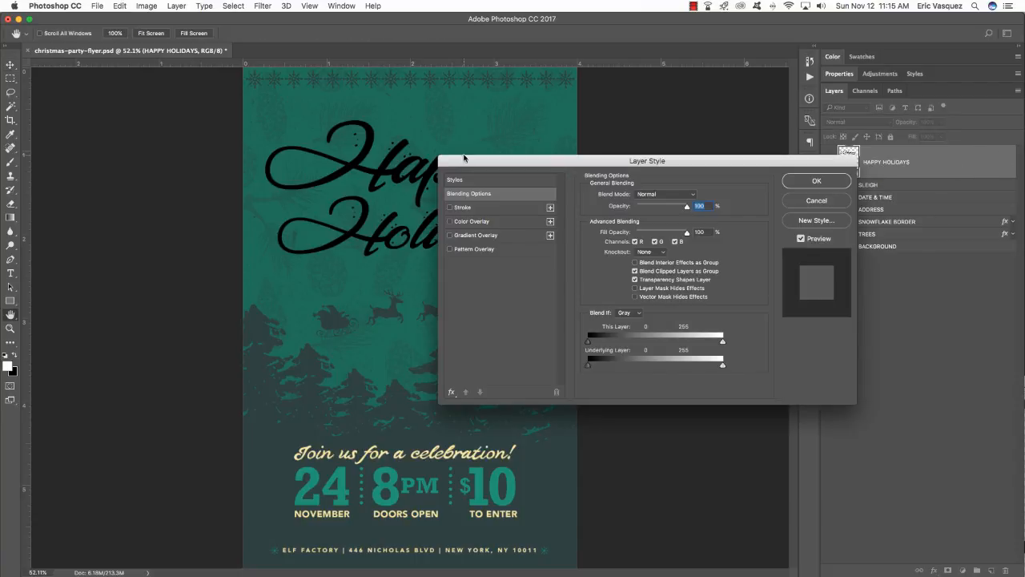
{"action": "left_click", "coordinate": [466, 222]}
{"action": "left_click", "coordinate": [695, 196]}
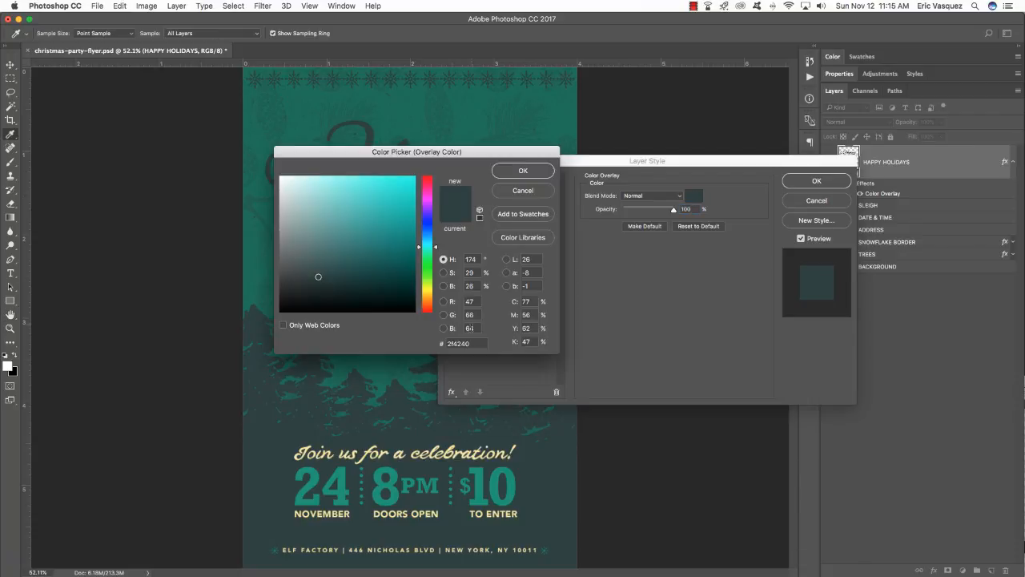
{"action": "left_click", "coordinate": [311, 451]}
{"action": "left_click", "coordinate": [524, 171]}
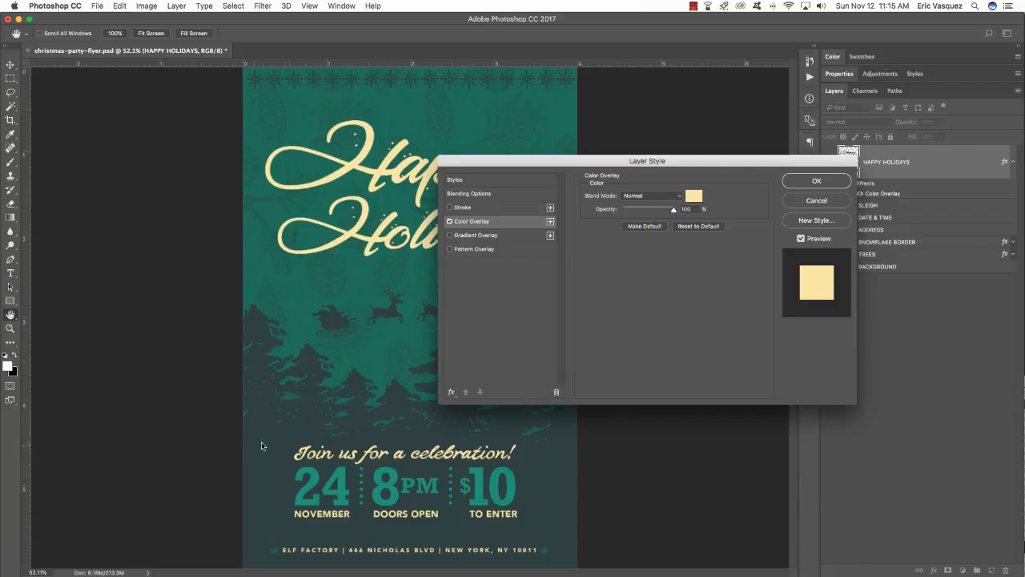
{"action": "left_click", "coordinate": [825, 180]}
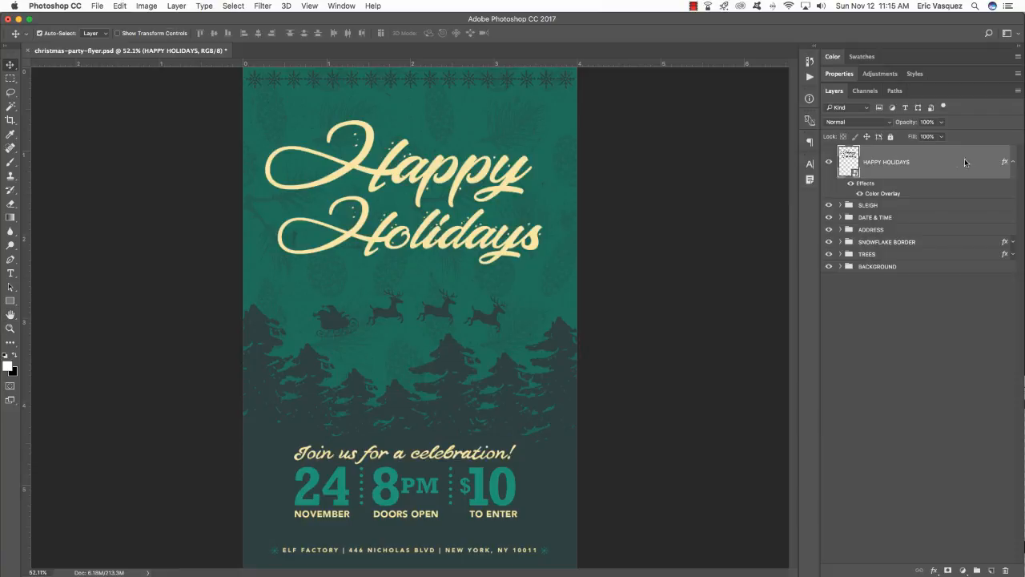
{"action": "left_click", "coordinate": [1013, 161]}
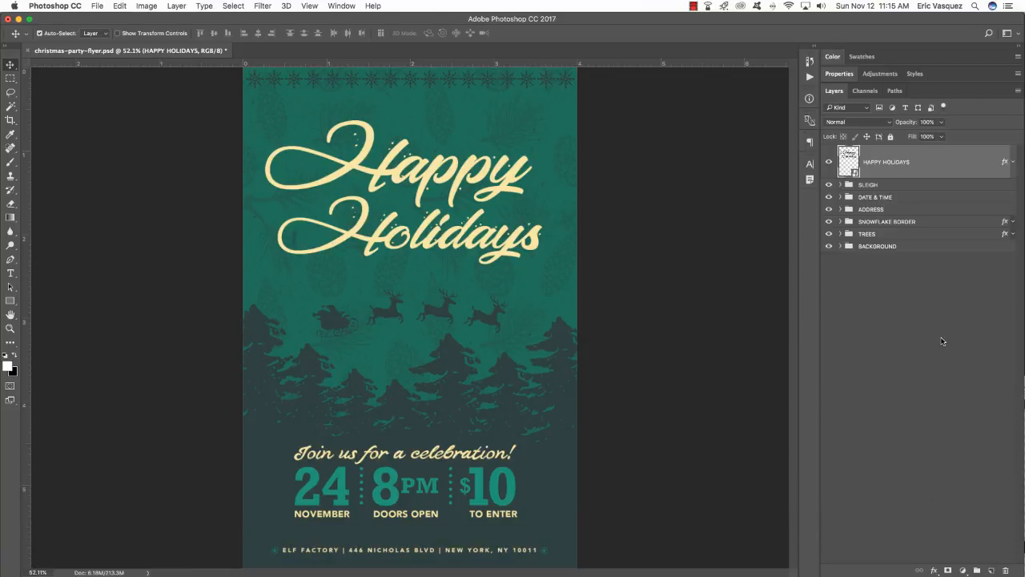
- Create a text layer with a row of bullet dots beneath the lettering, repeating the dots until they span about its full width
{"action": "left_click", "coordinate": [991, 571]}
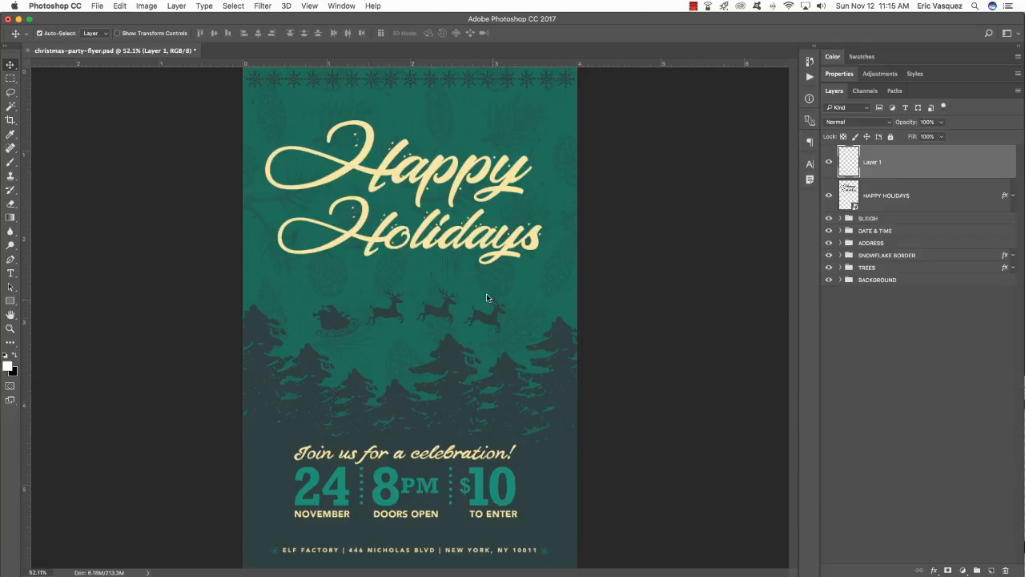
{"action": "key", "text": "t"}
{"action": "left_click", "coordinate": [305, 279]}
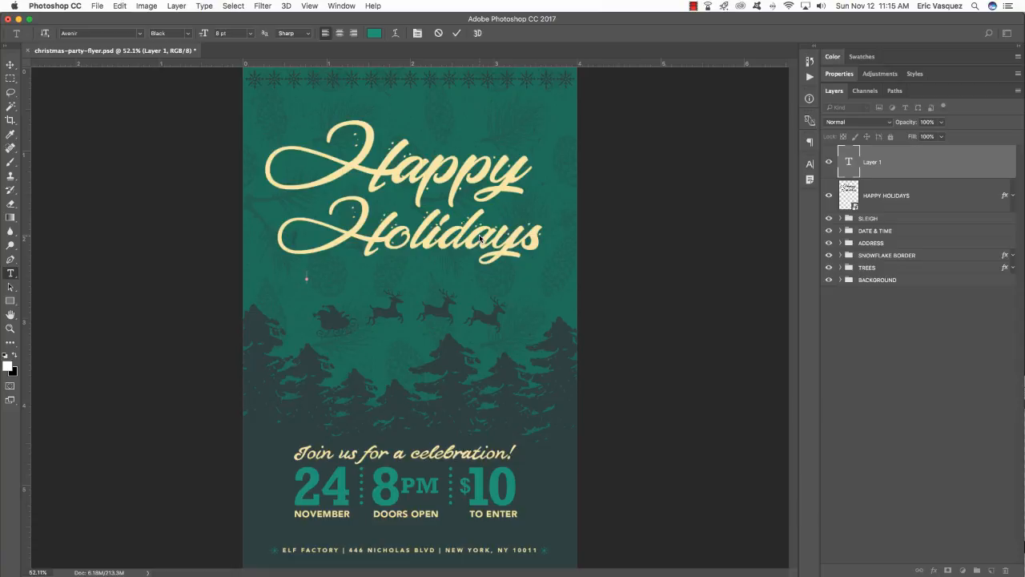
{"action": "type", "text": "• • • • •"}
{"action": "key", "text": "super+a"}
{"action": "key", "text": "super+h"}
{"action": "key", "text": "super+v"}
{"action": "key", "text": "super+v"}
{"action": "key", "text": "super+v"}
{"action": "key", "text": "super+v"}
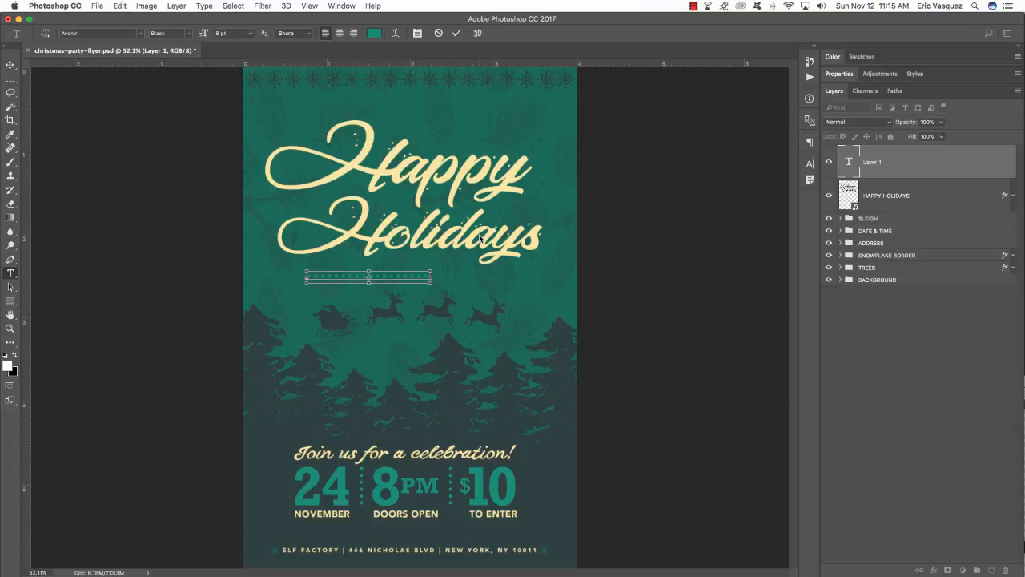
{"action": "key", "text": "super+v"}
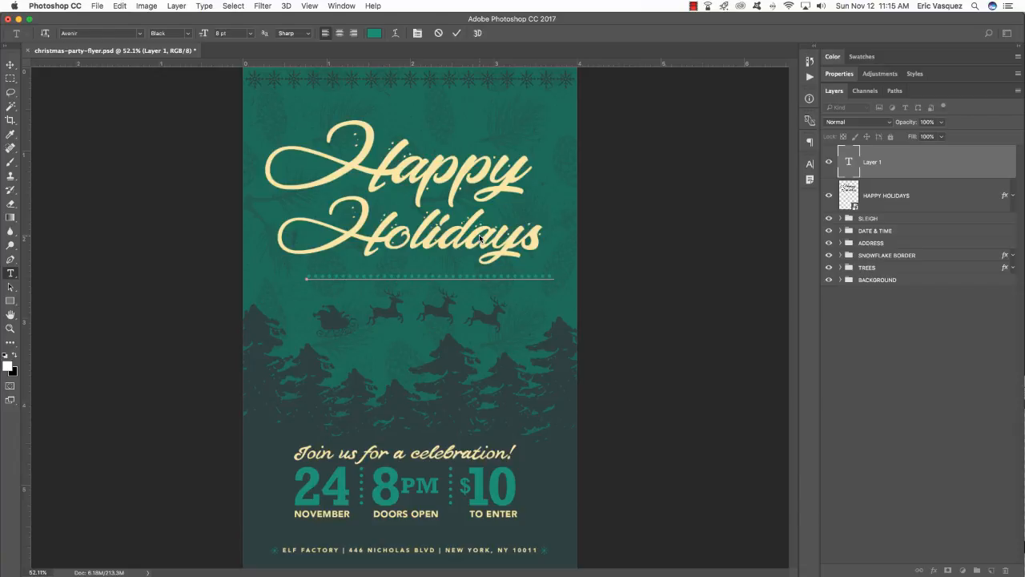
{"action": "left_click", "coordinate": [10, 65]}
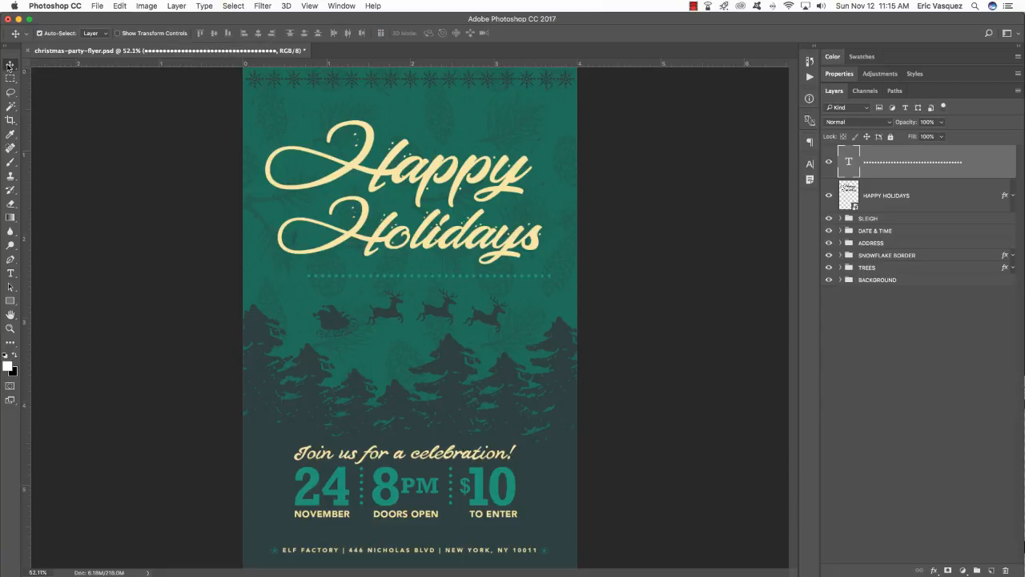
- Nudge the dotted line left and up in large increments so it sits against the base of the word Holidays
{"action": "key", "text": "shift+Left"}
{"action": "key", "text": "shift+Left"}
{"action": "key", "text": "shift+Left"}
{"action": "key", "text": "shift+Left"}
{"action": "key", "text": "shift+Left"}
{"action": "key", "text": "shift+Left"}
{"action": "key", "text": "shift+Up"}
{"action": "key", "text": "shift+Up"}
- Recolor the dotted line with the dark slate #2f4240 sampled from the flyer's lower background
{"action": "key", "text": "t"}
{"action": "double_click", "coordinate": [348, 260]}
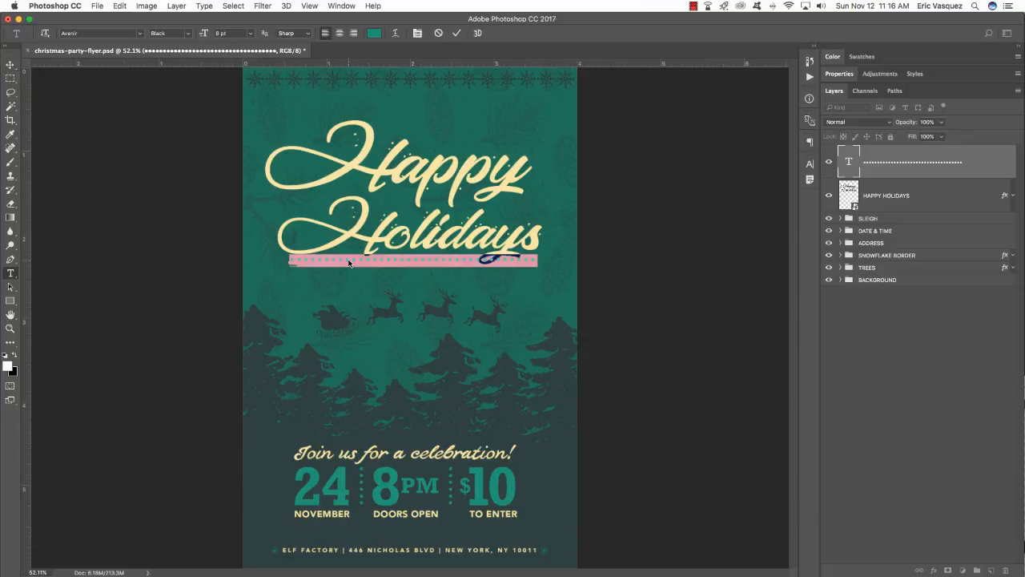
{"action": "left_click", "coordinate": [371, 33]}
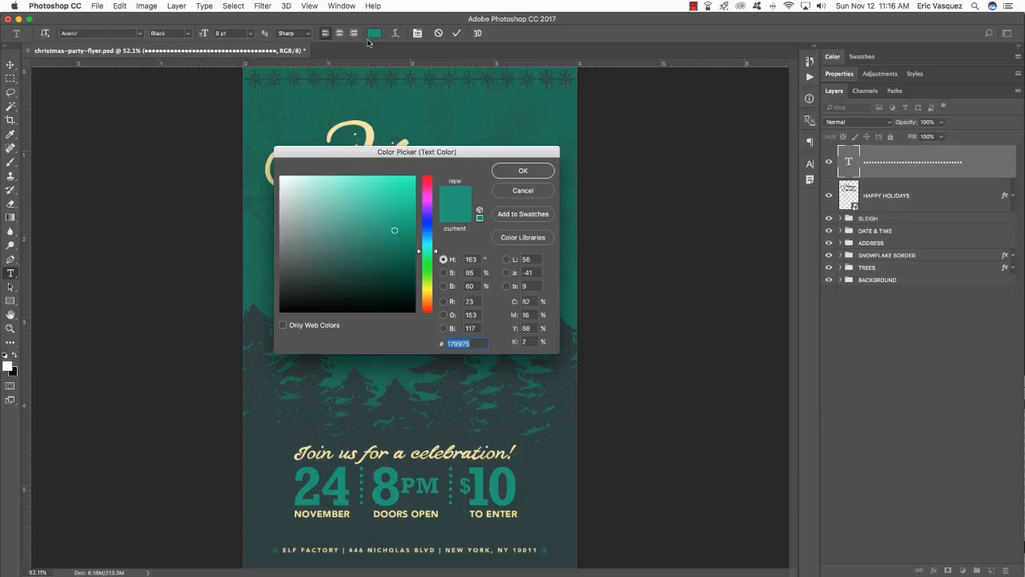
{"action": "left_click", "coordinate": [270, 463]}
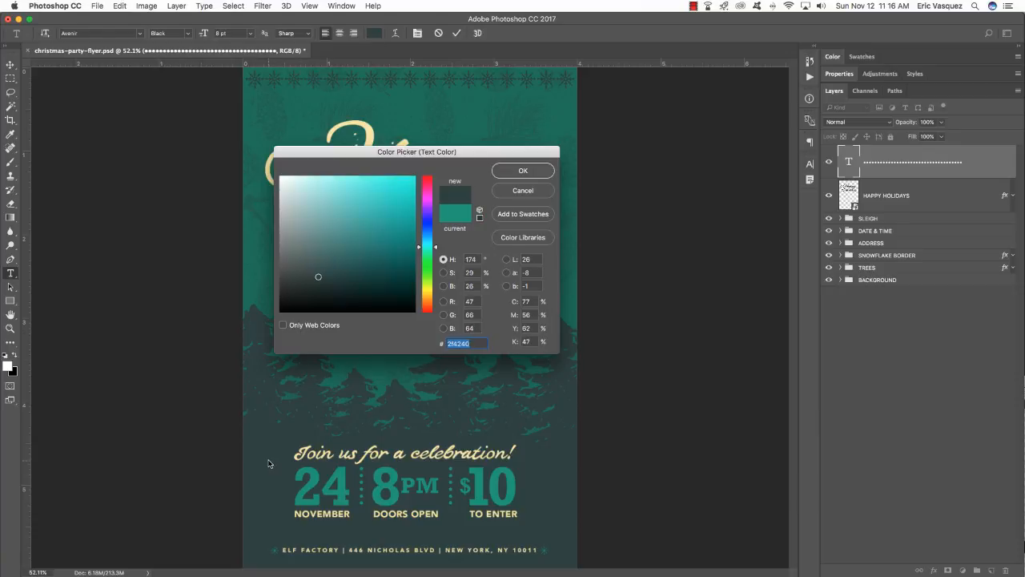
{"action": "left_click", "coordinate": [522, 171]}
{"action": "left_click", "coordinate": [10, 66]}
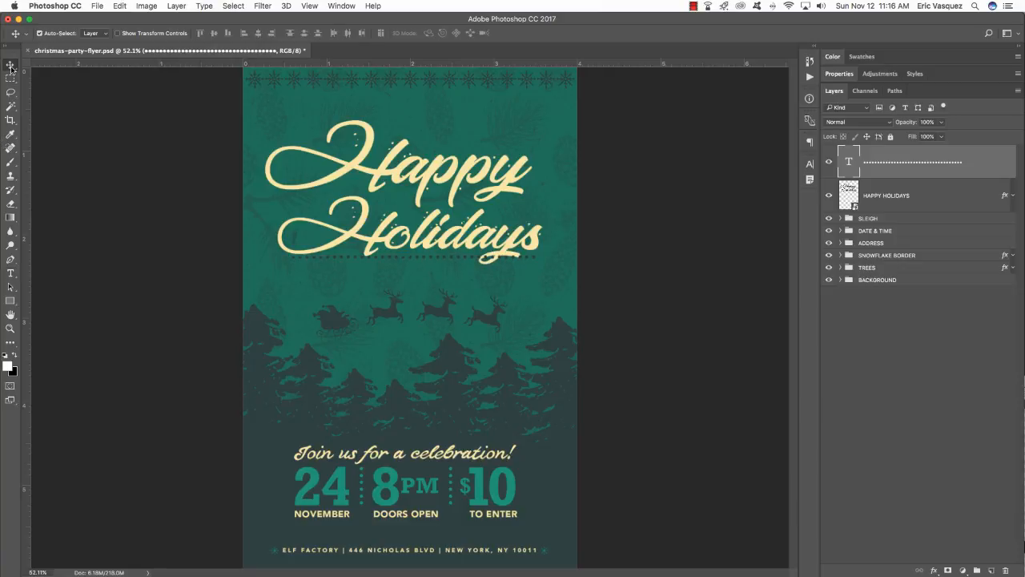
- Duplicate the dotted line and move the copy straight up to cross the top of the word Happy
{"action": "key", "text": "super+j"}
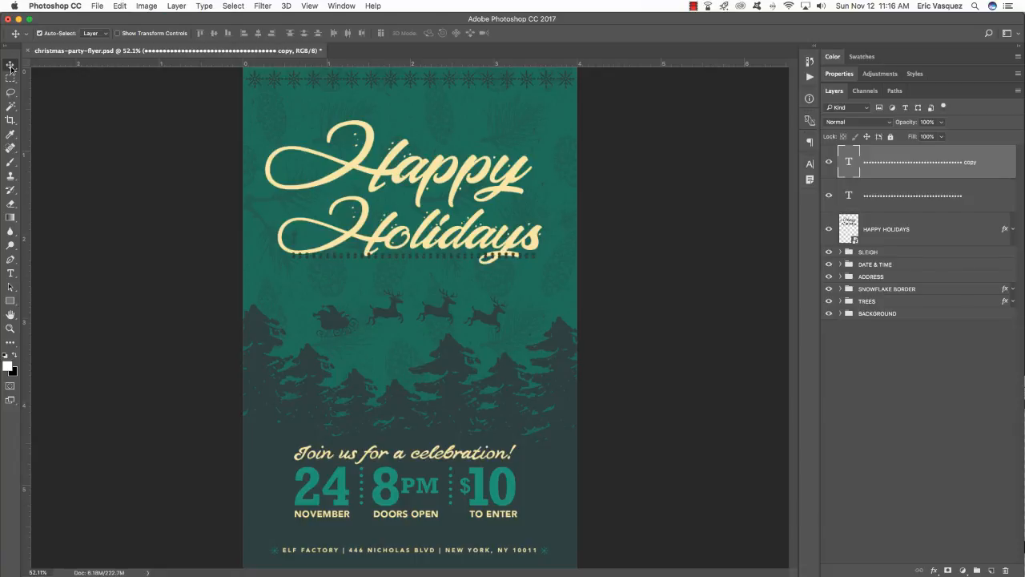
{"action": "key", "text": "shift+Up"}
{"action": "key", "text": "shift+Up"}
{"action": "key", "text": "shift+Up"}
{"action": "key", "text": "shift+Up"}
{"action": "key", "text": "shift+Up"}
{"action": "key", "text": "shift+Up"}
{"action": "key", "text": "shift+Up"}
{"action": "key", "text": "shift+Up"}
{"action": "key", "text": "shift+Up"}
{"action": "key", "text": "shift+Up"}
{"action": "key", "text": "shift+Up"}
{"action": "key", "text": "shift+Up"}
{"action": "key", "text": "shift+Up"}
{"action": "key", "text": "shift+Up"}
{"action": "key", "text": "shift+Up"}
{"action": "key", "text": "shift+Up"}
{"action": "key", "text": "shift+Up"}
{"action": "key", "text": "shift+Up"}
{"action": "key", "text": "shift+Up"}
{"action": "key", "text": "shift+Up"}
{"action": "key", "text": "shift+Up"}
{"action": "key", "text": "shift+Up"}
{"action": "key", "text": "shift+Up"}
{"action": "key", "text": "shift+Up"}
{"action": "key", "text": "shift+Up"}
{"action": "key", "text": "shift+Up"}
{"action": "key", "text": "shift+Up"}
{"action": "key", "text": "shift+Up"}
- Group the two dotted line layers and name the group RULES
{"action": "left_click", "coordinate": [927, 196]}
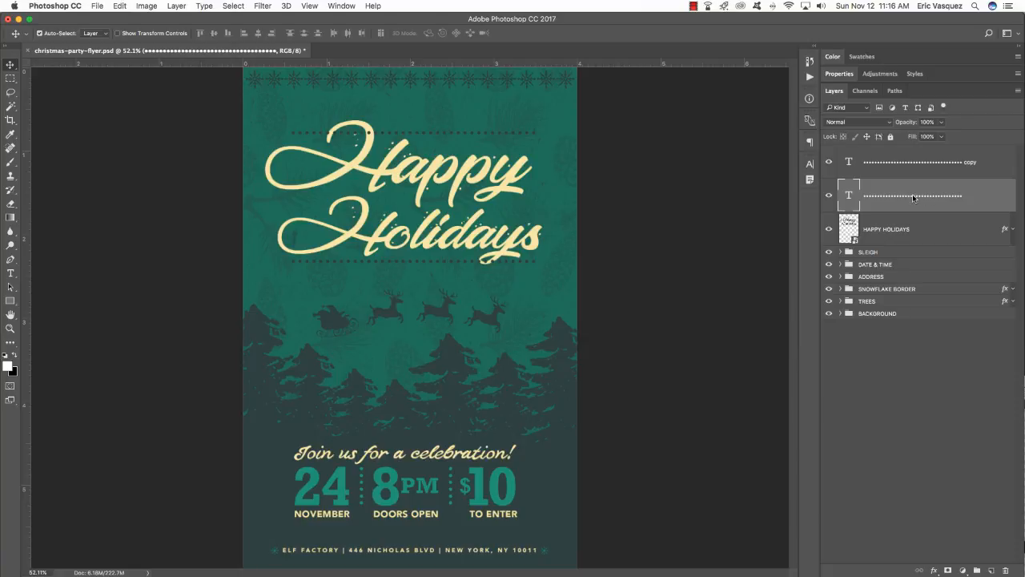
{"action": "left_click", "coordinate": [933, 163], "text": "shift"}
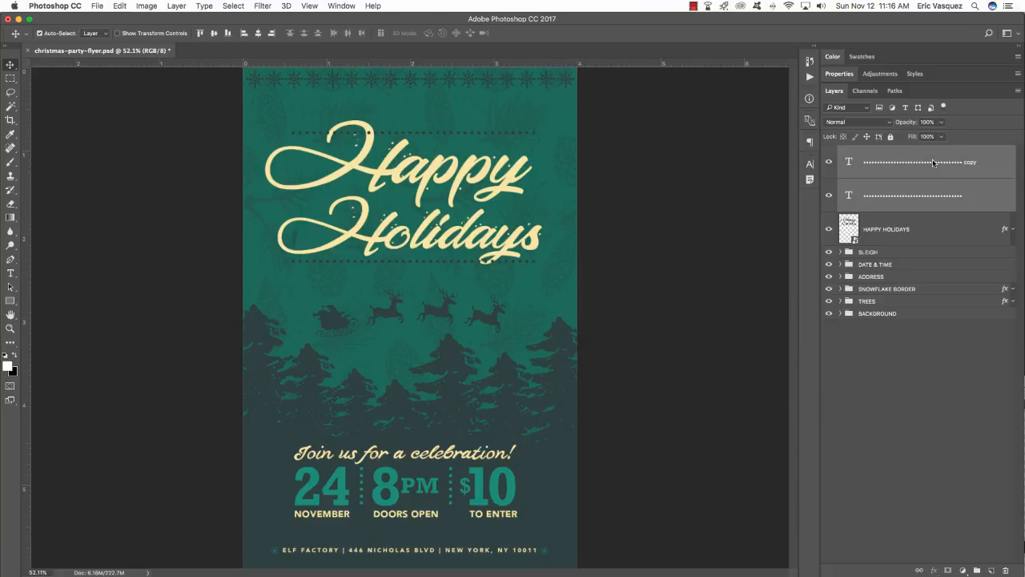
{"action": "key", "text": "super+g"}
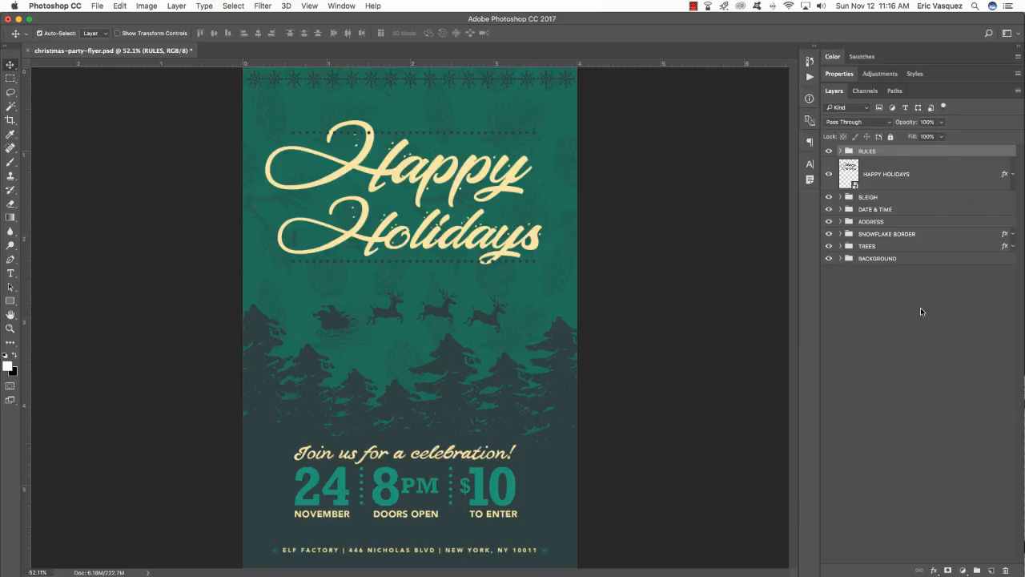
- Add a layer mask to the RULES group and paint black over the dots that overlap the lettering
{"action": "left_click", "coordinate": [949, 570]}
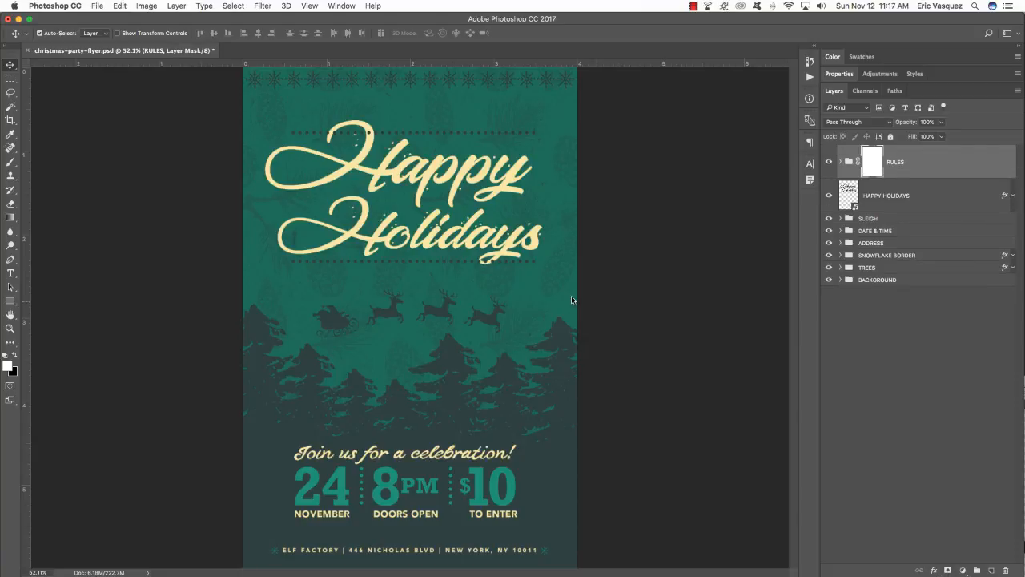
{"action": "key", "text": "b"}
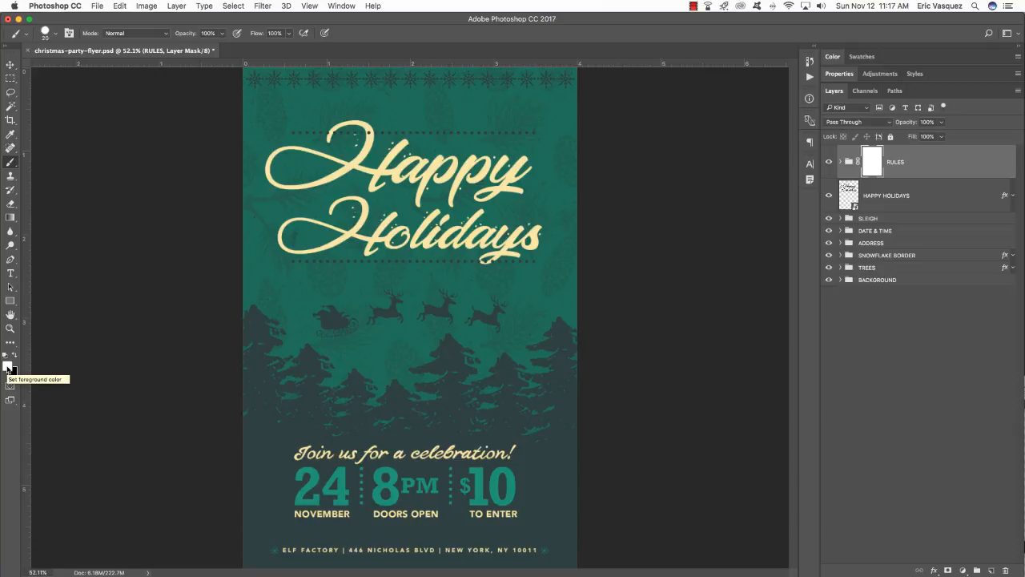
{"action": "key", "text": "x"}
{"action": "key", "text": "x"}
{"action": "key", "text": "x"}
{"action": "key", "text": "x"}
{"action": "key", "text": "x"}
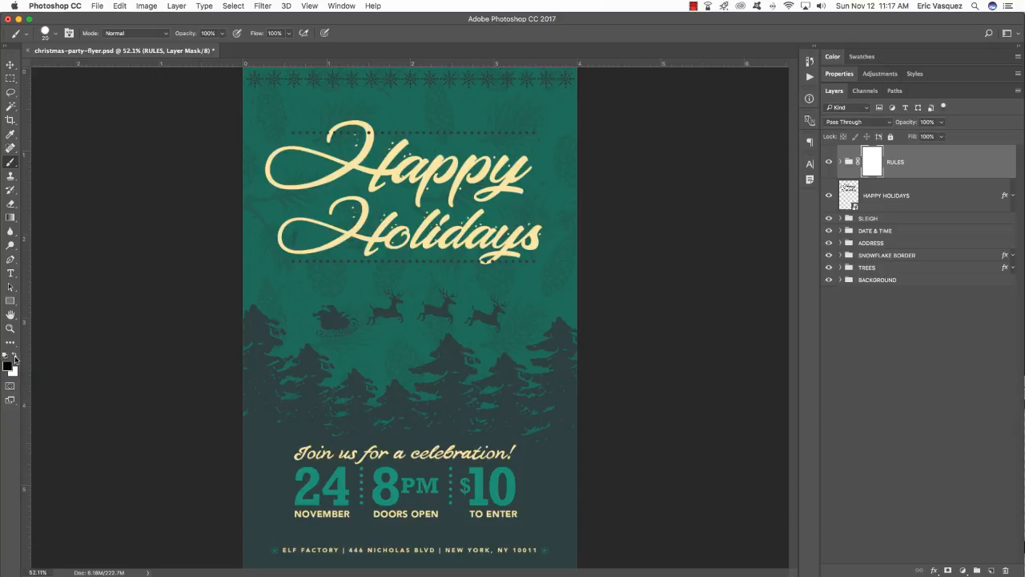
{"action": "left_click", "coordinate": [14, 356]}
{"action": "left_click", "coordinate": [14, 356]}
{"action": "left_click", "coordinate": [495, 265]}
{"action": "key", "text": "v"}
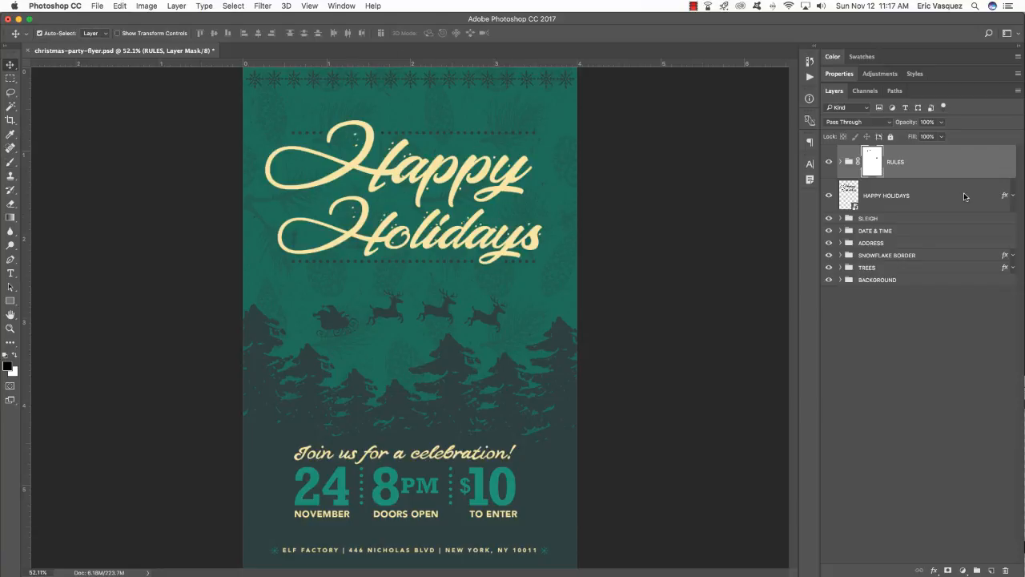
- Group the RULES group with the lettering layer, name the new group HAPPY HOLIDAYS, and save the flyer
{"action": "left_click", "coordinate": [922, 200], "text": "shift"}
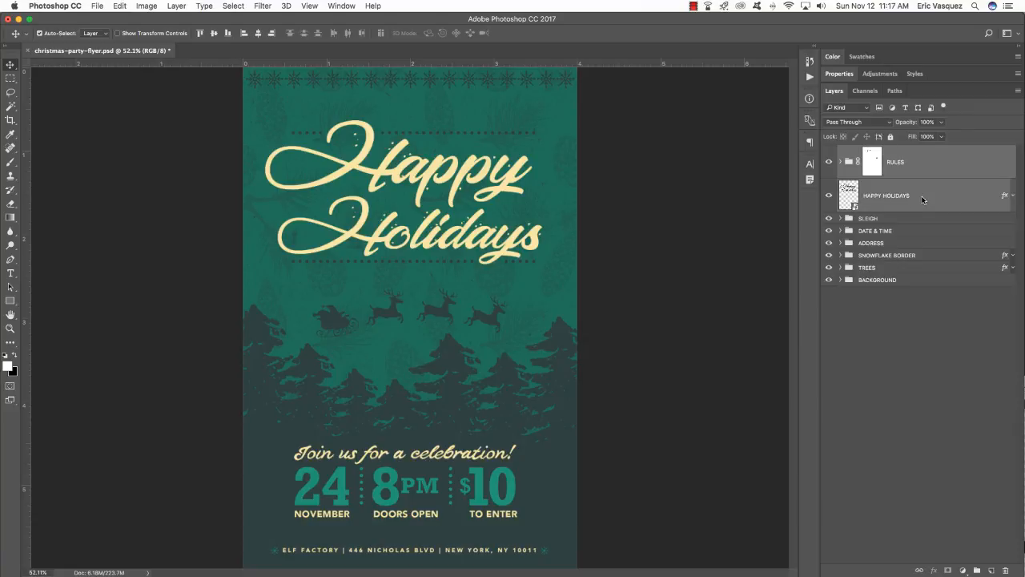
{"action": "key", "text": "super+g"}
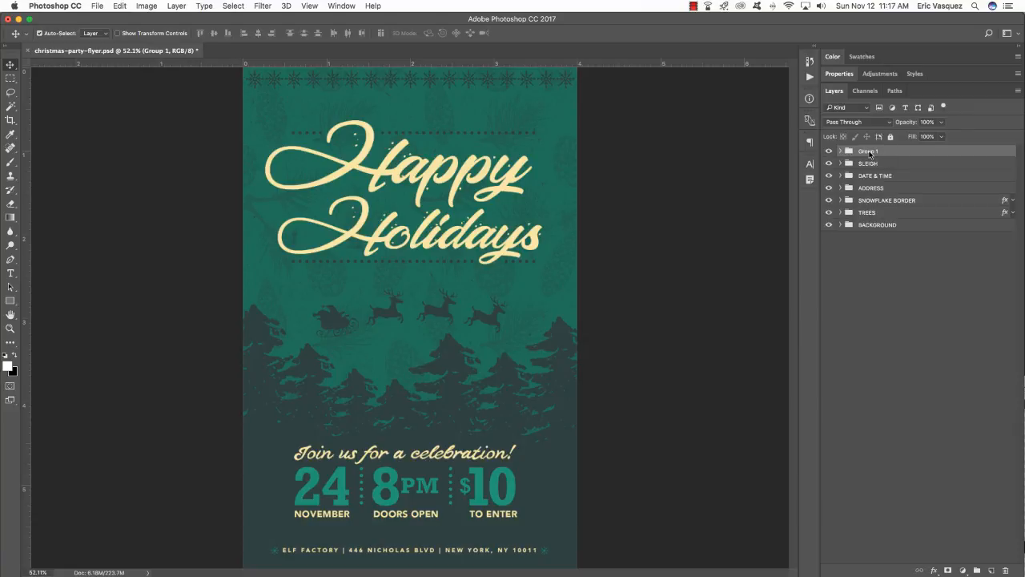
{"action": "double_click", "coordinate": [869, 151]}
{"action": "type", "text": "HAPPY HOLIDAYS"}
{"action": "key", "text": "Return"}
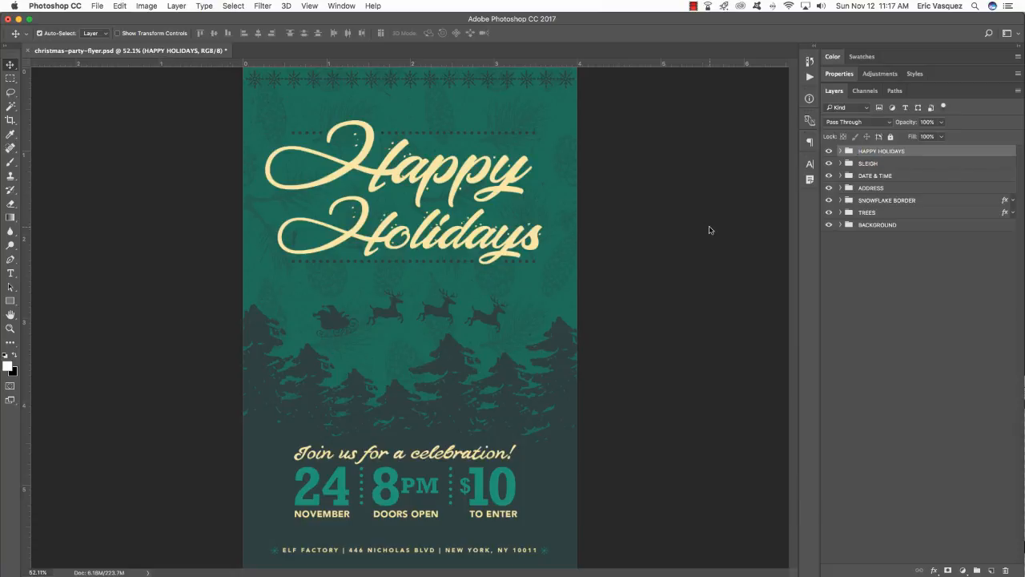
{"action": "key", "text": "super+s"}
- Switch to Finder and open ancient-gold.jpg from the Lara's Wonderland folder in Photoshop
{"action": "key", "text": "super+Tab"}
{"action": "key", "text": "super+Tab"}
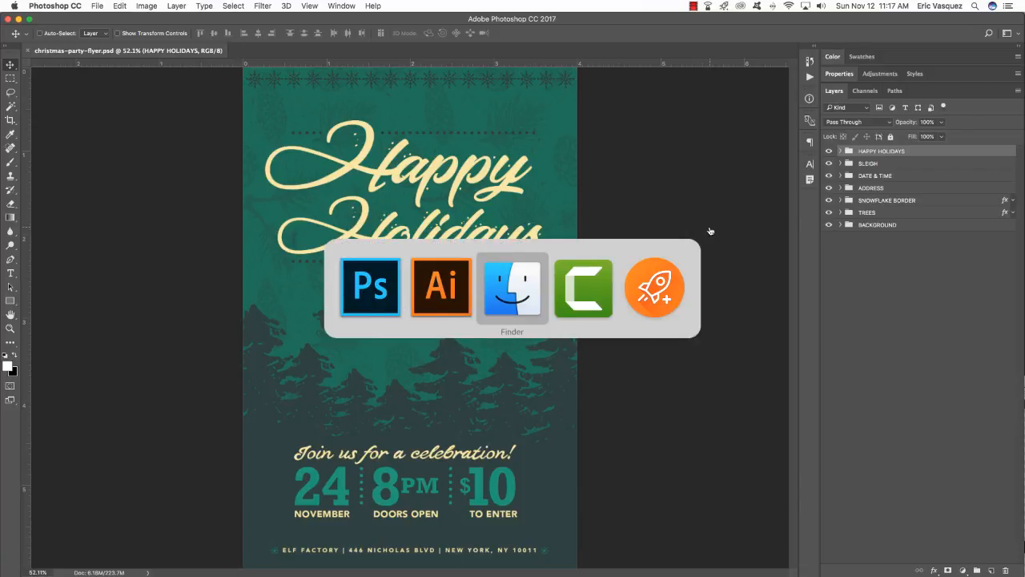
{"action": "left_click", "coordinate": [346, 188]}
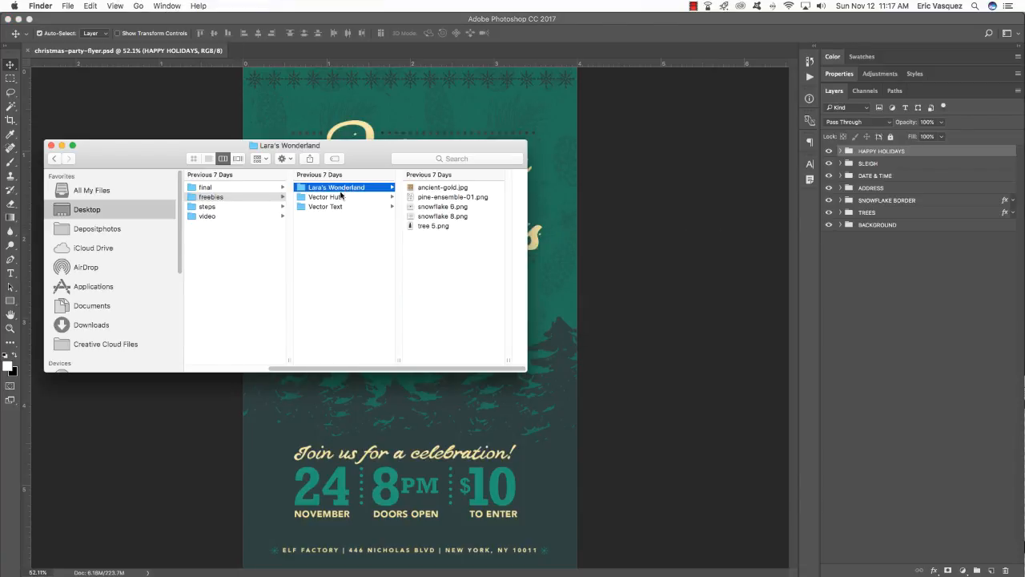
{"action": "left_click", "coordinate": [449, 187]}
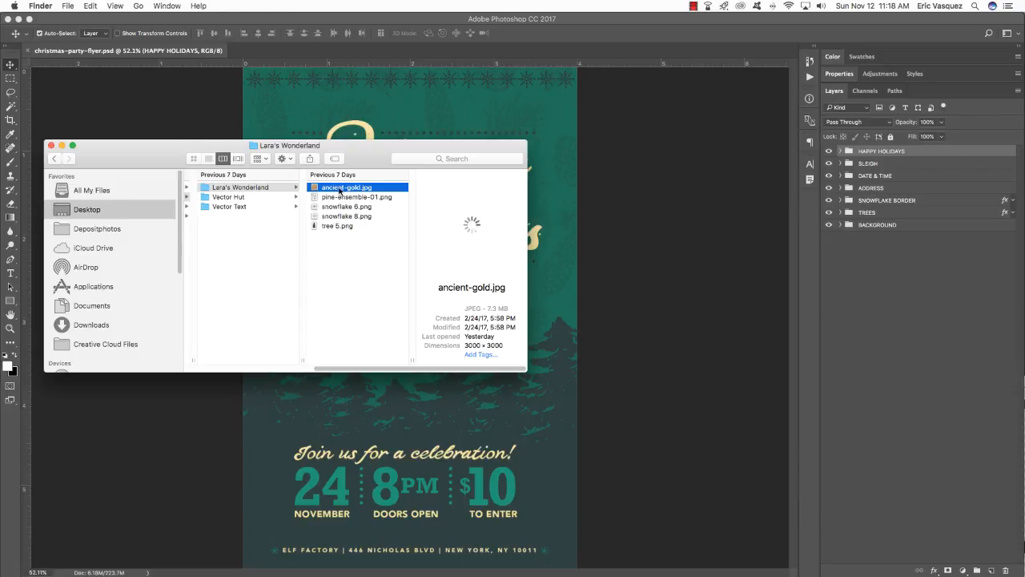
{"action": "left_click_drag", "start_coordinate": [343, 188], "coordinate": [735, 550]}
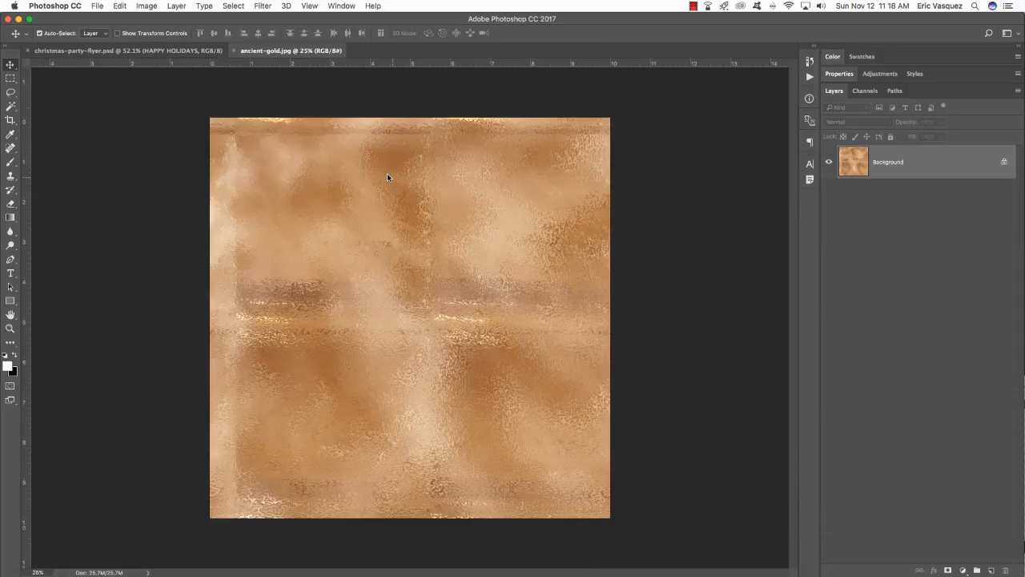
- Bring the gold texture into the flyer above all the groups and convert its layer to a Smart Object
{"action": "left_click_drag", "start_coordinate": [292, 50], "coordinate": [669, 320]}
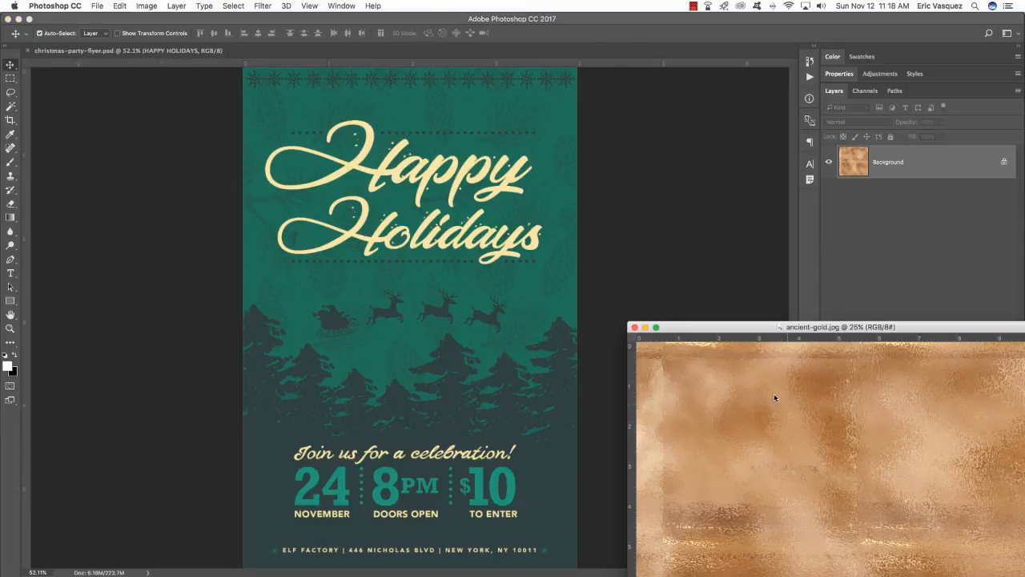
{"action": "left_click_drag", "start_coordinate": [774, 398], "coordinate": [415, 185]}
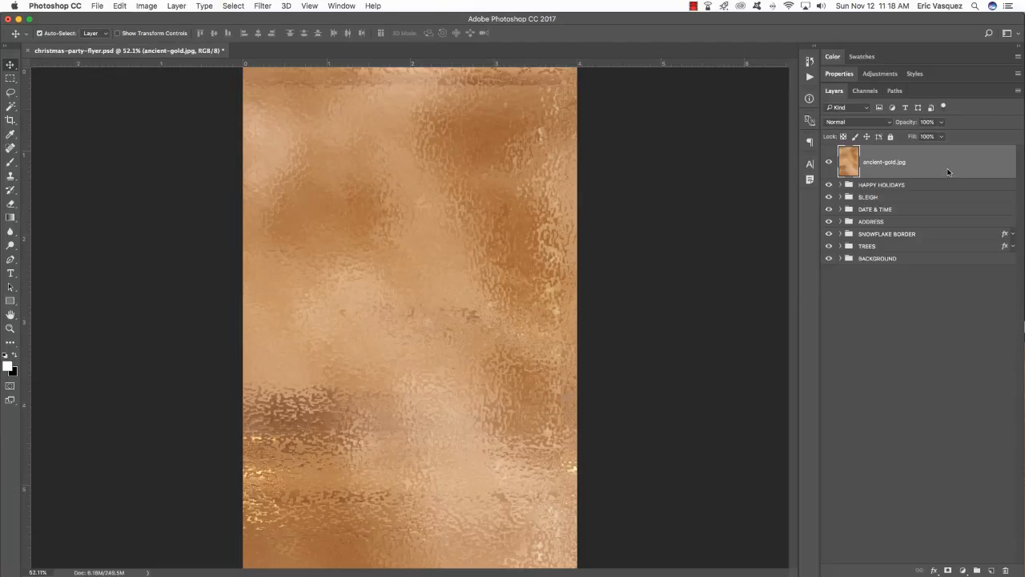
{"action": "right_click", "coordinate": [954, 161]}
{"action": "left_click", "coordinate": [954, 162]}
{"action": "right_click", "coordinate": [952, 161]}
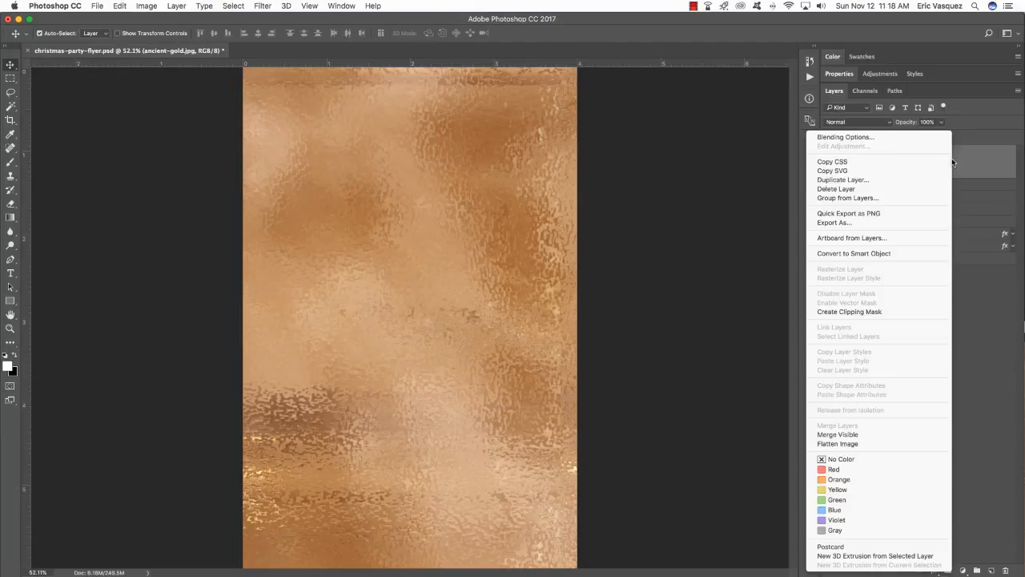
{"action": "left_click", "coordinate": [875, 253]}
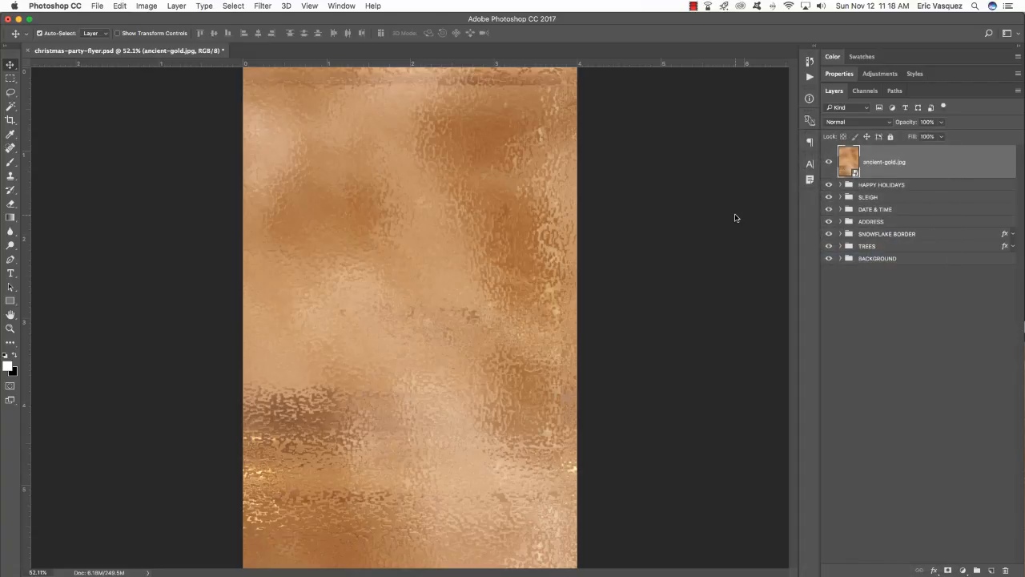
- Scale the ancient-gold.jpg layer down to about 63% and position it so it covers the whole flyer
{"action": "key", "text": "ctrl+t"}
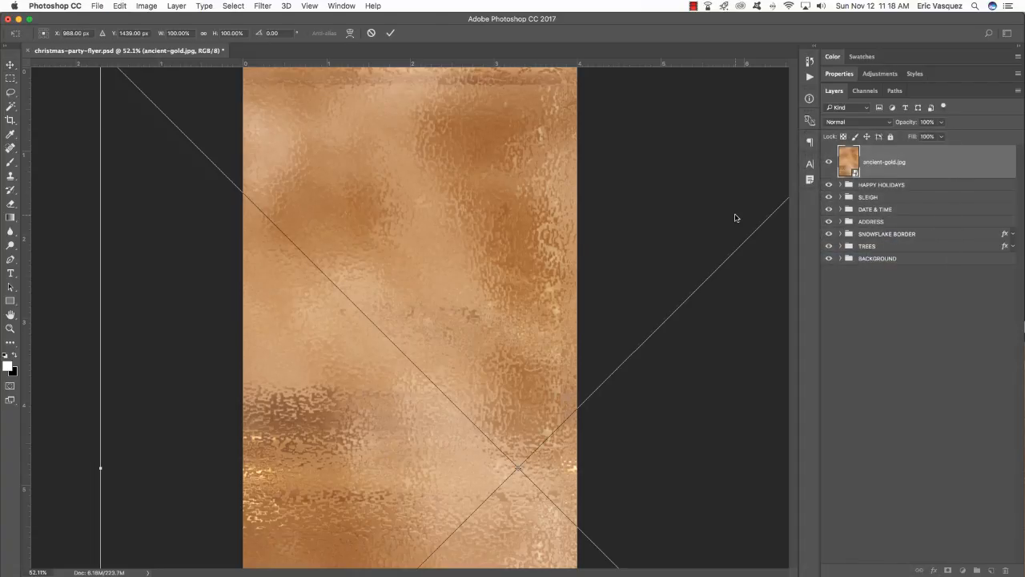
{"action": "key", "text": "ctrl+0"}
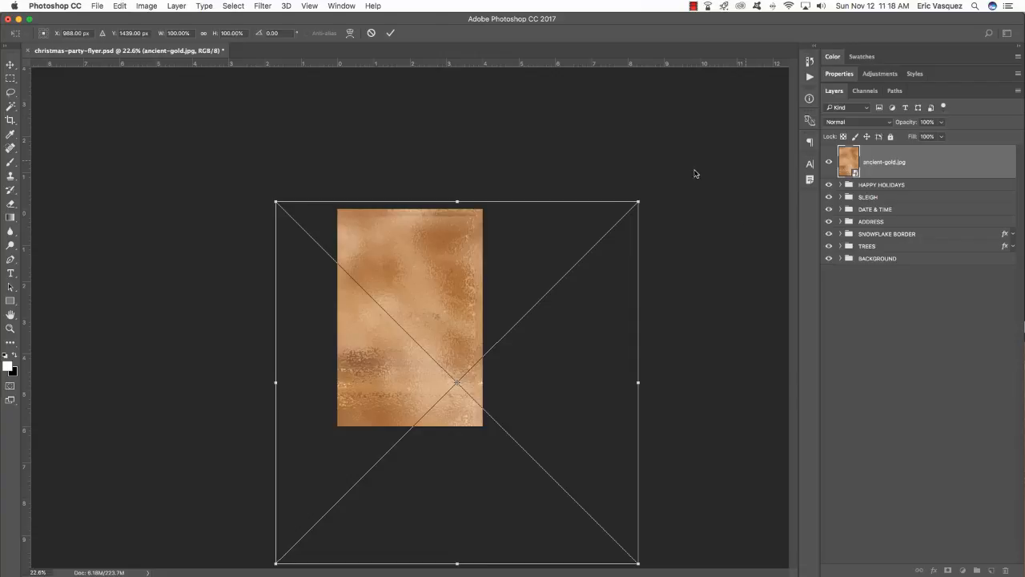
{"action": "left_click_drag", "start_coordinate": [638, 202], "coordinate": [464, 276]}
{"action": "left_click_drag", "start_coordinate": [465, 369], "coordinate": [464, 249]}
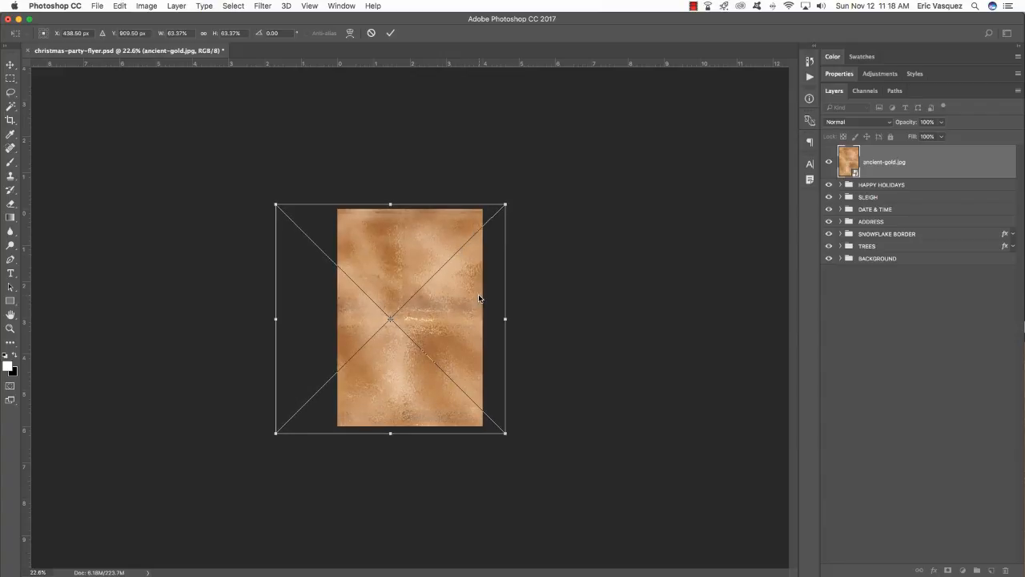
{"action": "left_click_drag", "start_coordinate": [479, 298], "coordinate": [479, 293]}
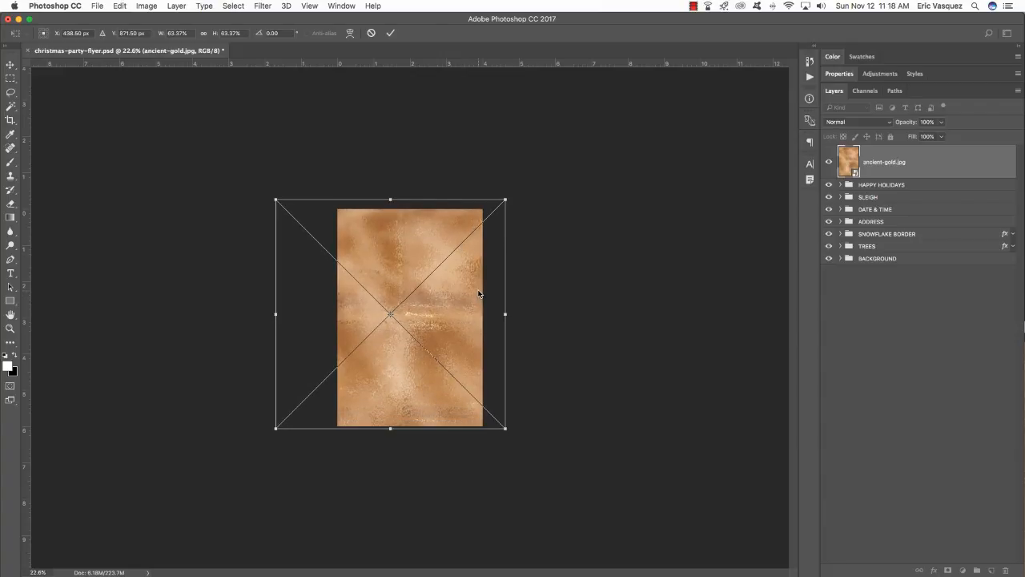
{"action": "key", "text": "Return"}
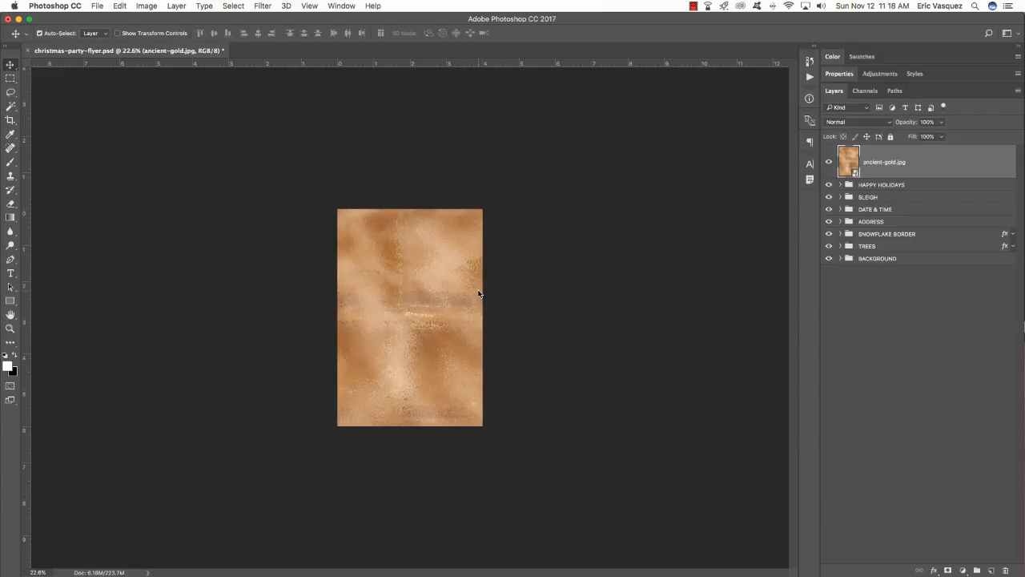
{"action": "key", "text": "super+0"}
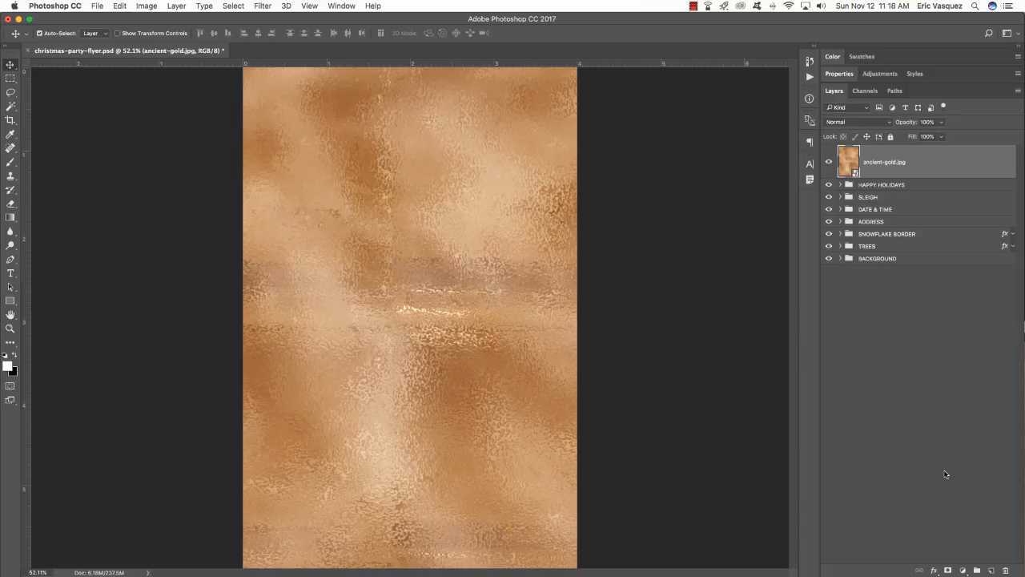
- Add a Hue/Saturation adjustment layer clipped to the ancient-gold.jpg layer
{"action": "left_click", "coordinate": [963, 569]}
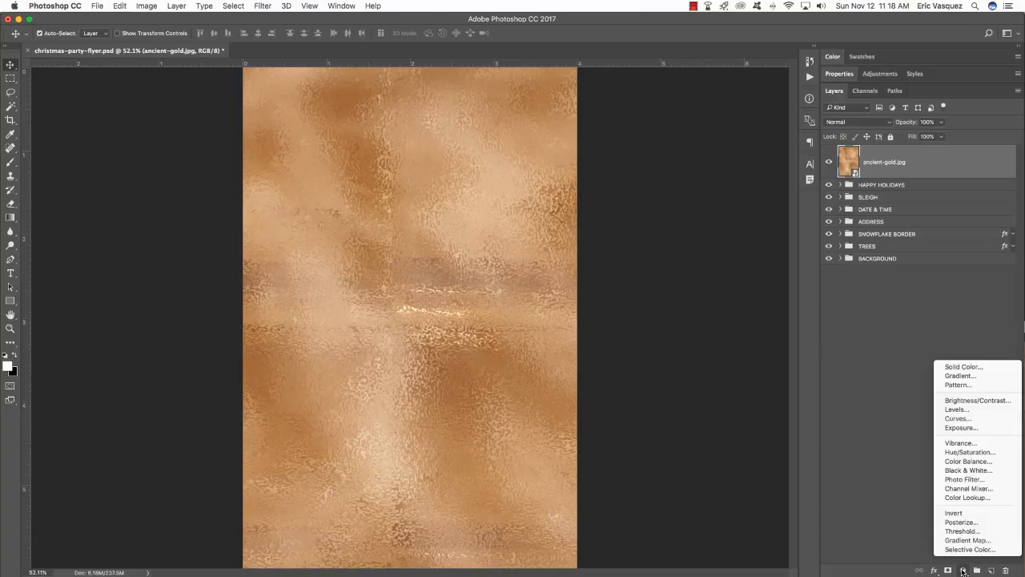
{"action": "left_click", "coordinate": [958, 454], "text": "alt"}
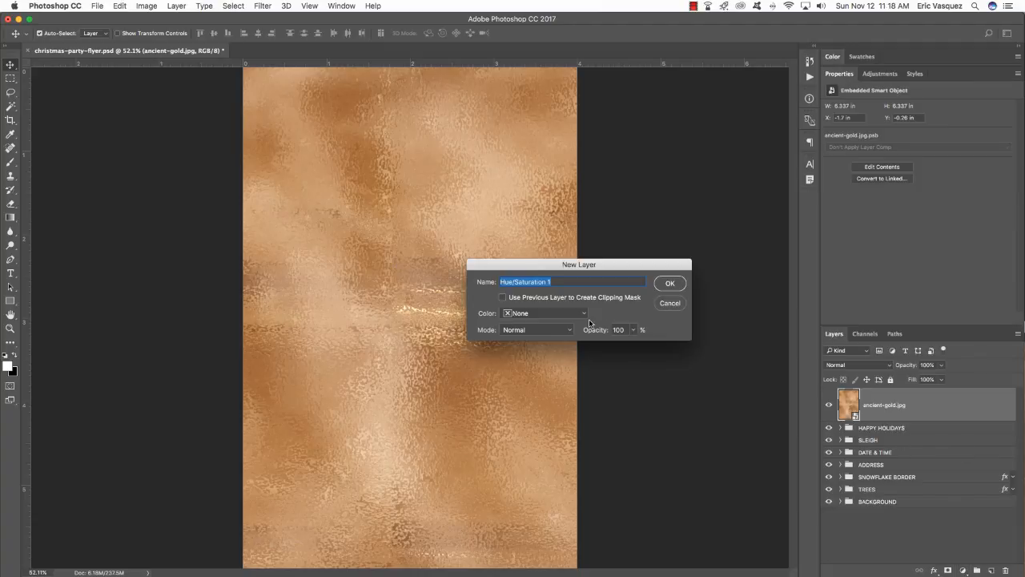
{"action": "left_click_drag", "start_coordinate": [540, 271], "coordinate": [428, 269]}
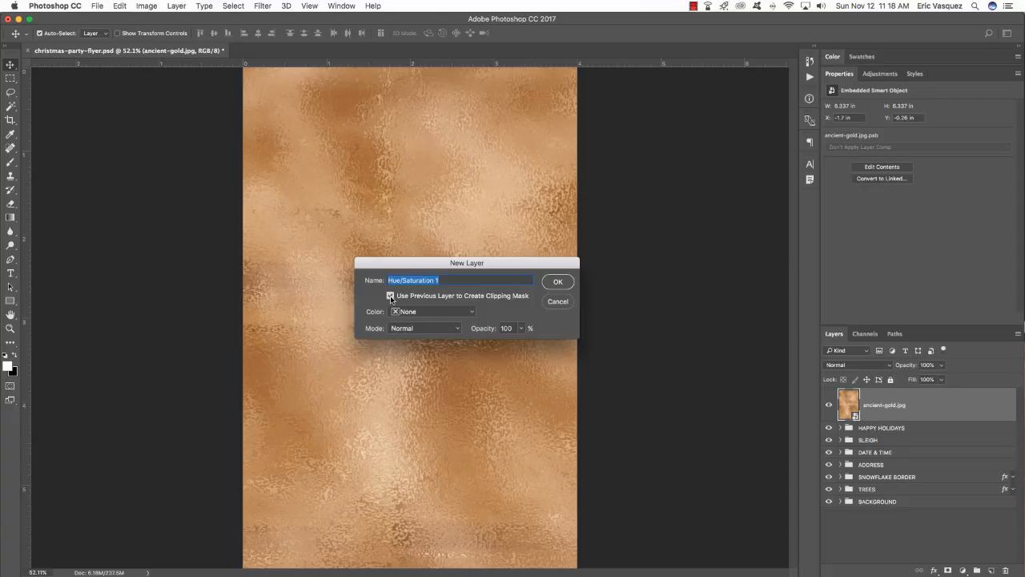
{"action": "left_click", "coordinate": [391, 296]}
{"action": "left_click", "coordinate": [557, 283]}
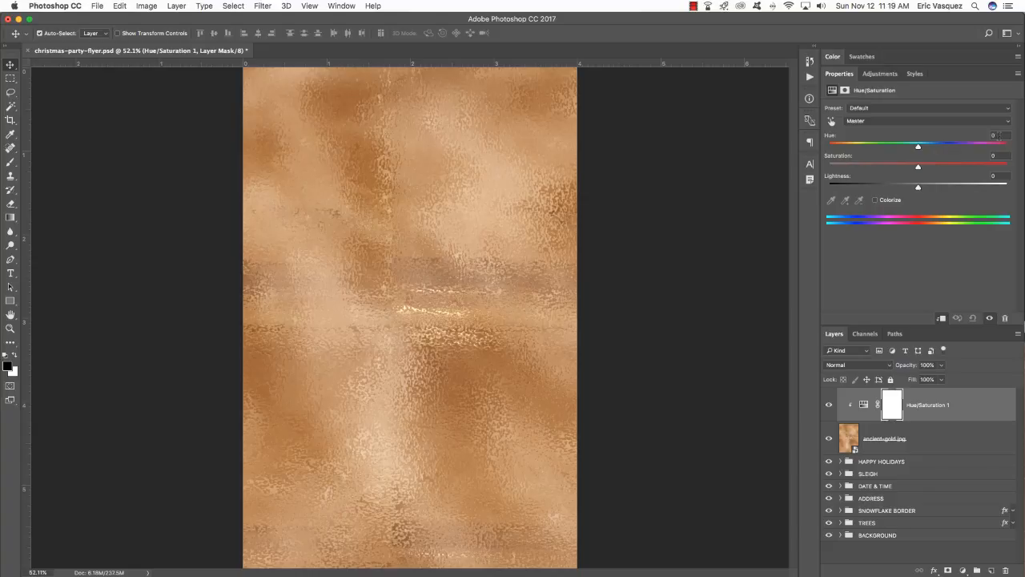
- Set the adjustment's Hue to 8 and Saturation to 21
{"action": "left_click", "coordinate": [997, 136]}
{"action": "type", "text": "8"}
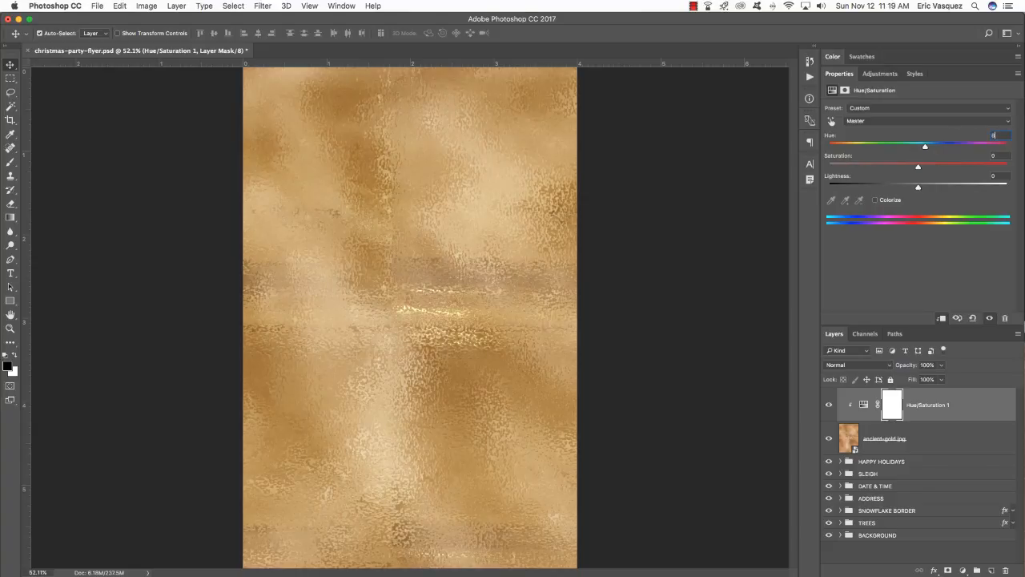
{"action": "key", "text": "Tab"}
{"action": "type", "text": "21"}
- Add a Solid Color fill layer in F8E7A2 directly above the ancient-gold.jpg layer, clipped to it
{"action": "left_click", "coordinate": [907, 440]}
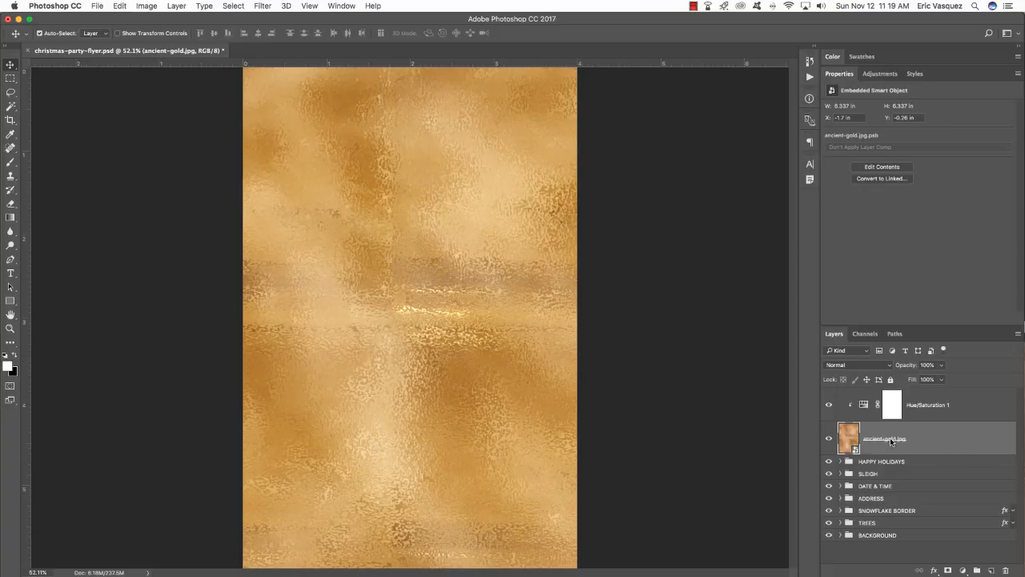
{"action": "left_click", "coordinate": [962, 569]}
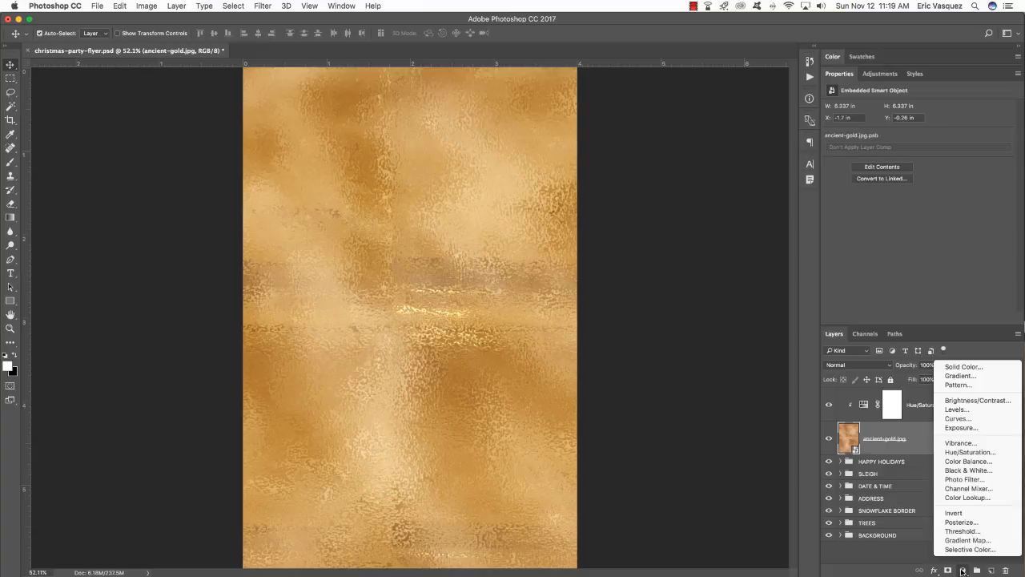
{"action": "left_click", "coordinate": [976, 367]}
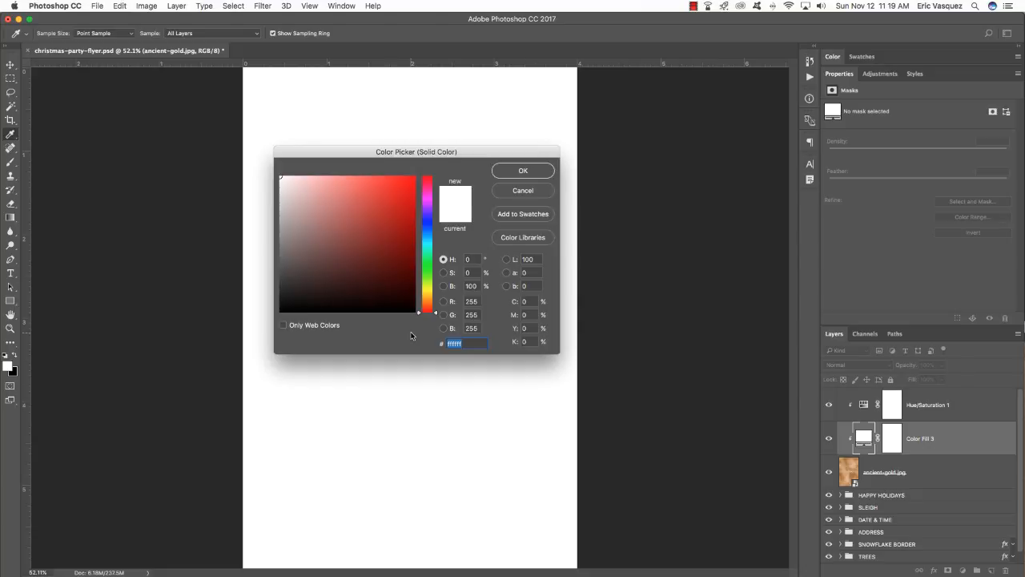
{"action": "type", "text": "F8E"}
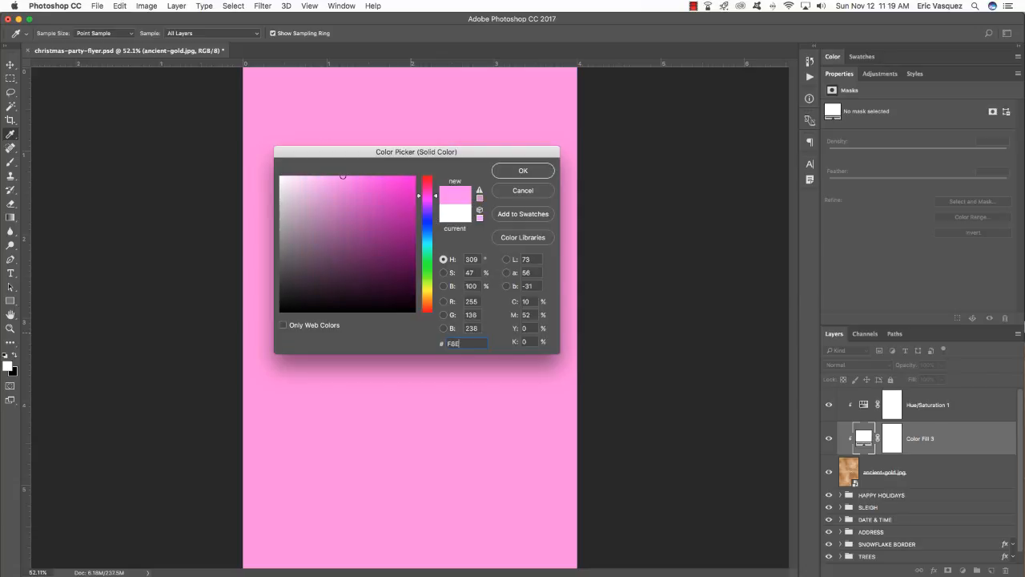
{"action": "type", "text": "7A2"}
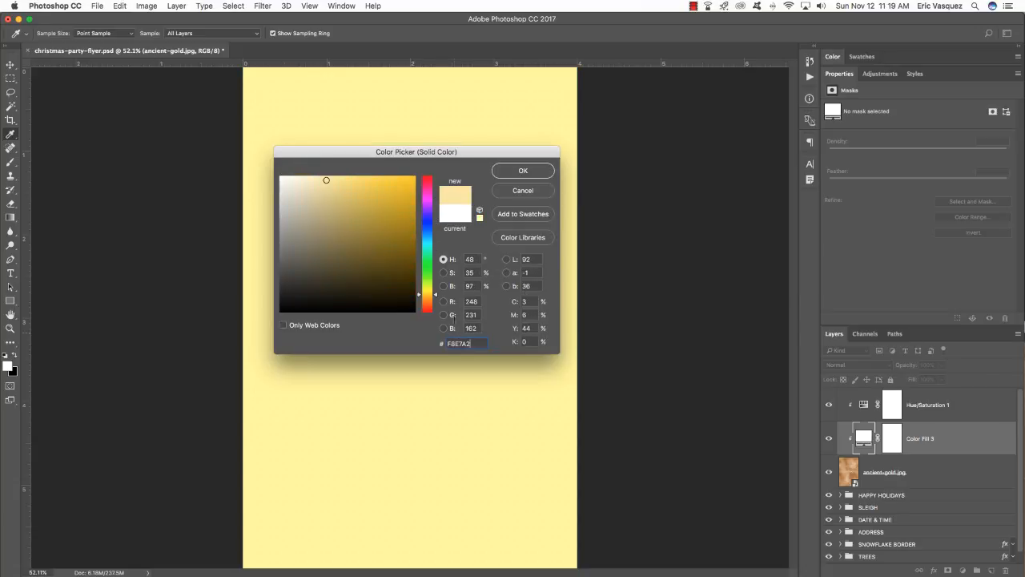
{"action": "left_click", "coordinate": [525, 172]}
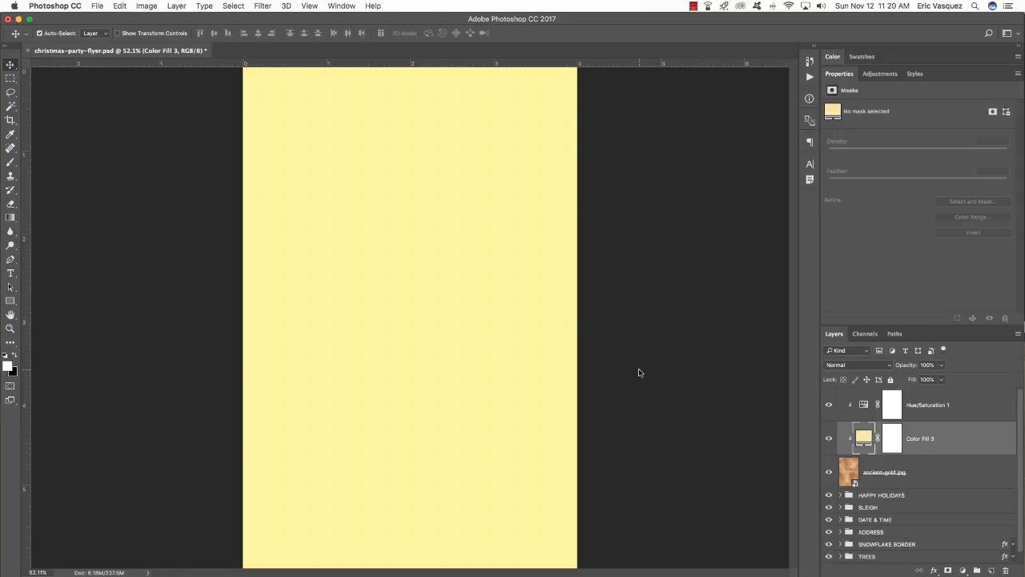
- Move the color fill layer above the Hue/Saturation layer and set its blend mode to Color
{"action": "key", "text": "super+bracketright"}
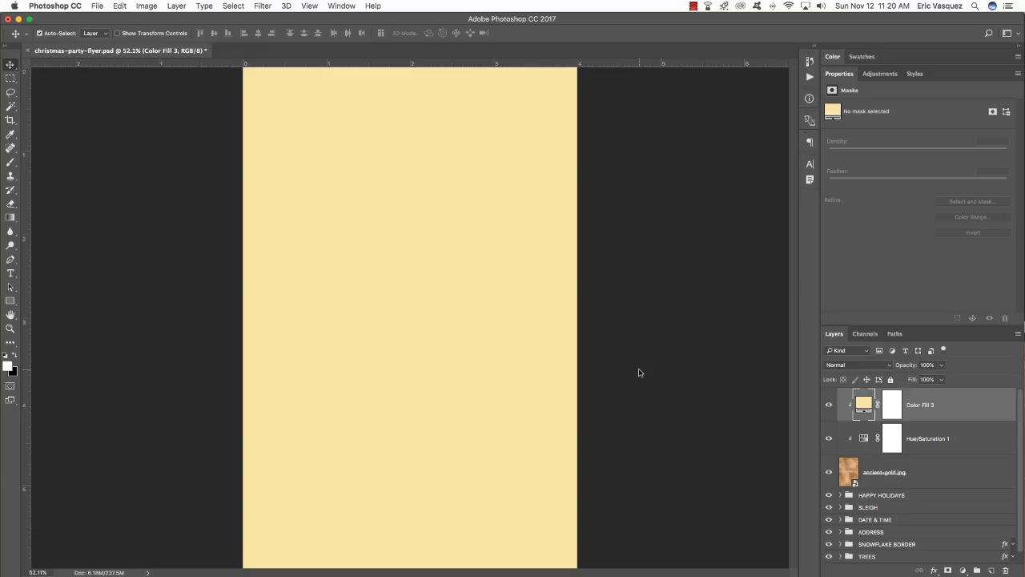
{"action": "key", "text": "super+bracketleft"}
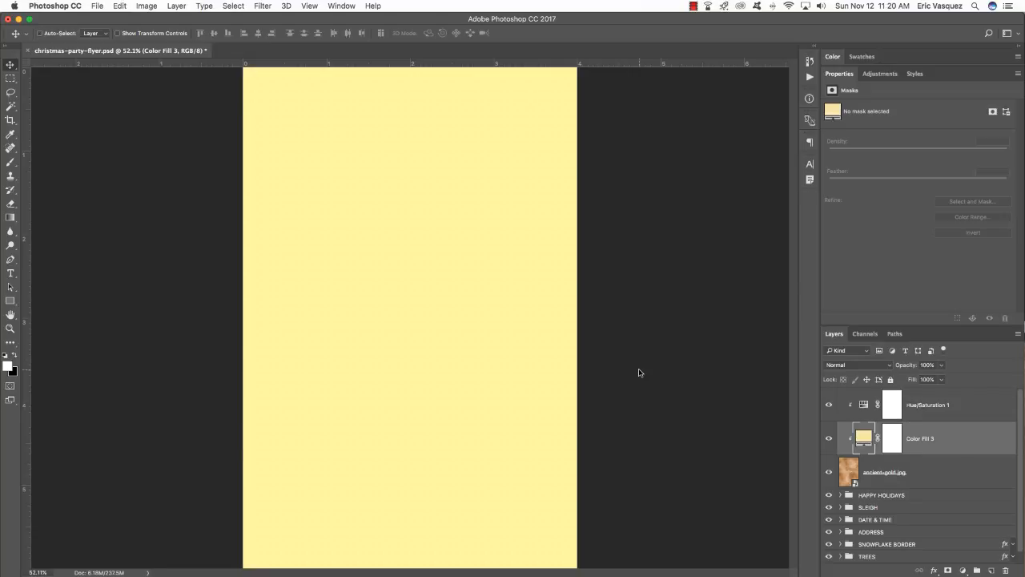
{"action": "key", "text": "super+bracketright"}
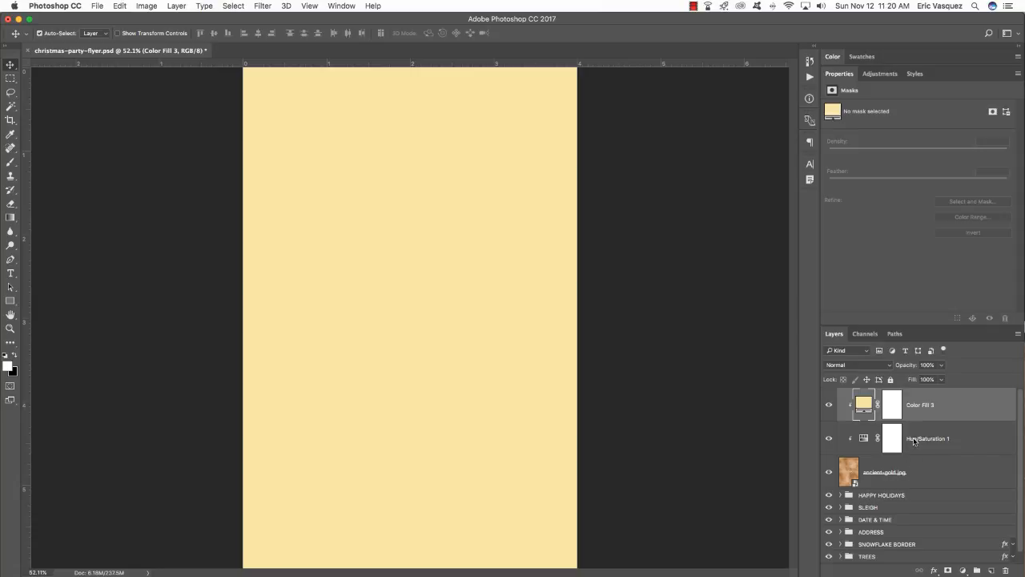
{"action": "left_click", "coordinate": [856, 368]}
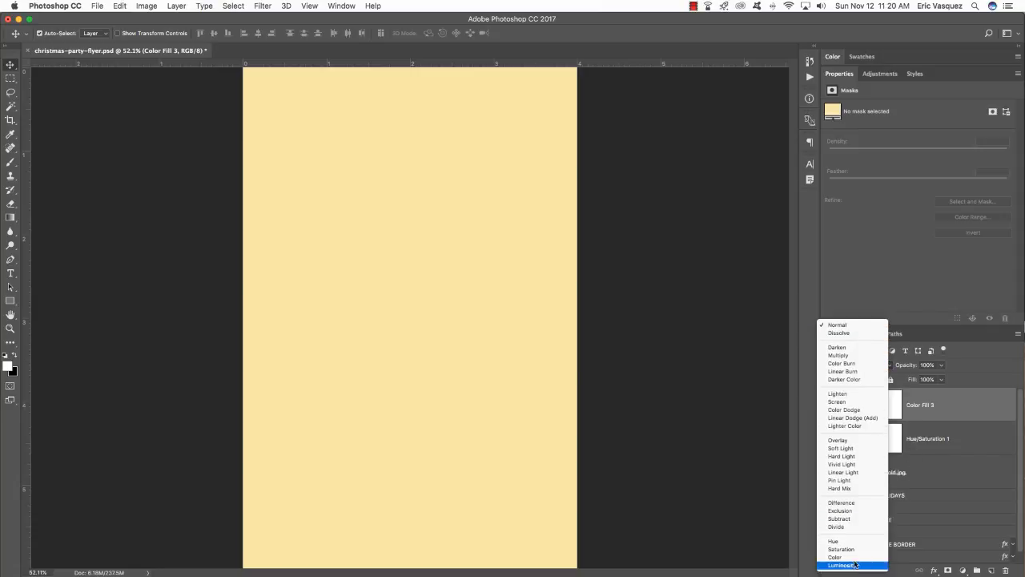
{"action": "left_click", "coordinate": [854, 558]}
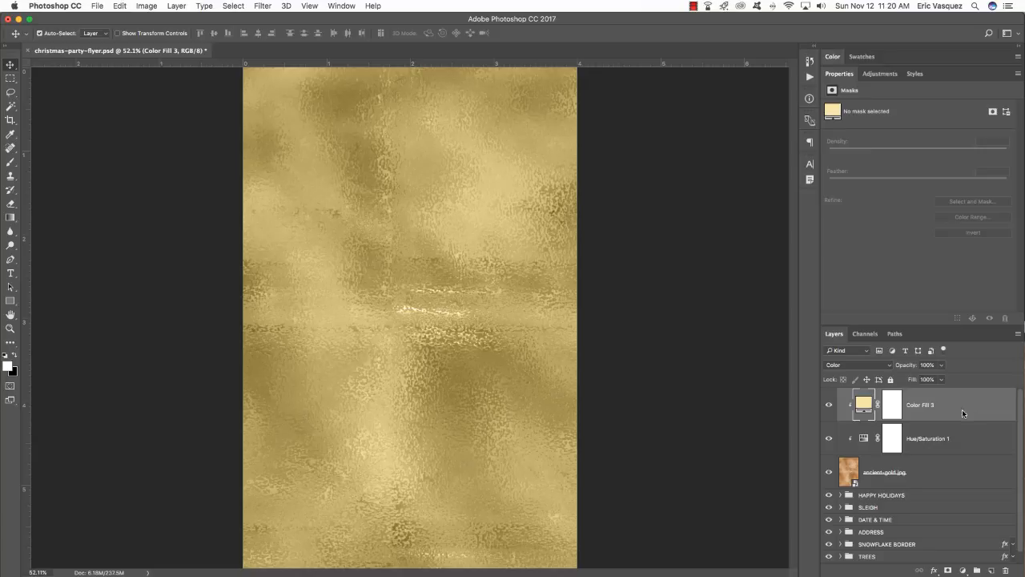
- Group the color fill, Hue/Saturation and ancient-gold.jpg layers, name the group GOLD, and hide it
{"action": "left_click", "coordinate": [877, 474], "text": "shift"}
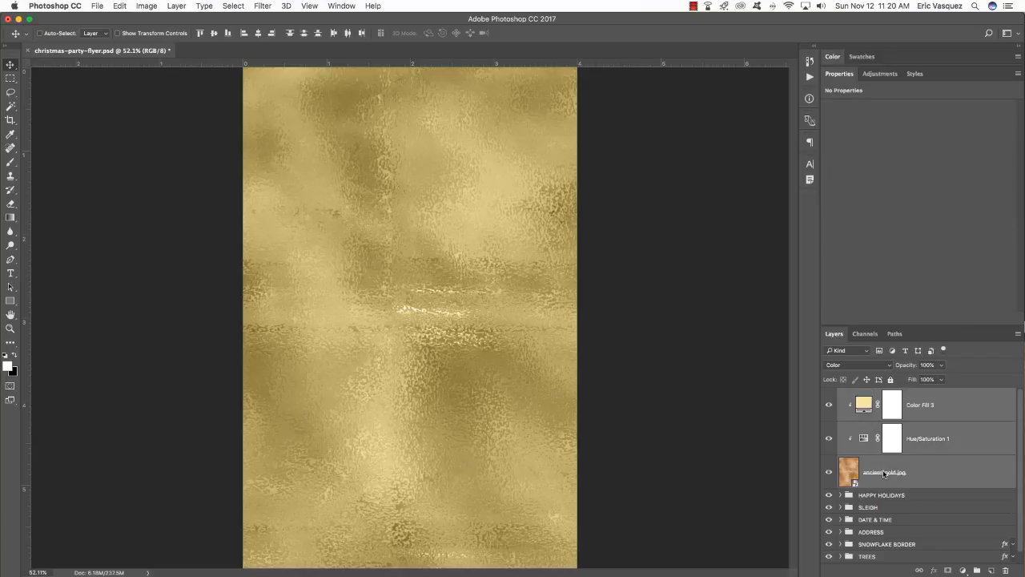
{"action": "key", "text": "super+g"}
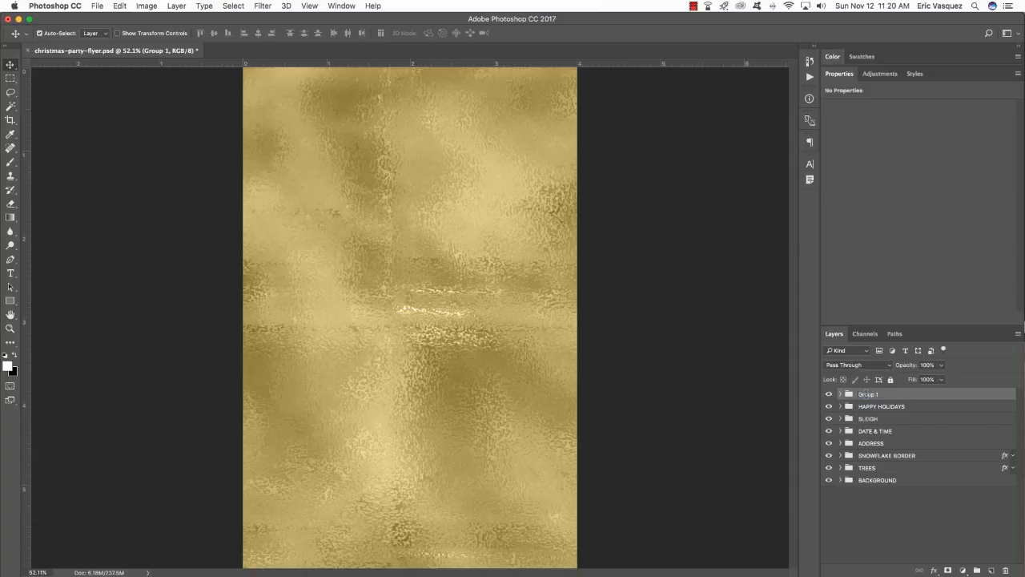
{"action": "double_click", "coordinate": [864, 394]}
{"action": "type", "text": "GOLD"}
{"action": "key", "text": "Return"}
{"action": "double_click", "coordinate": [840, 74]}
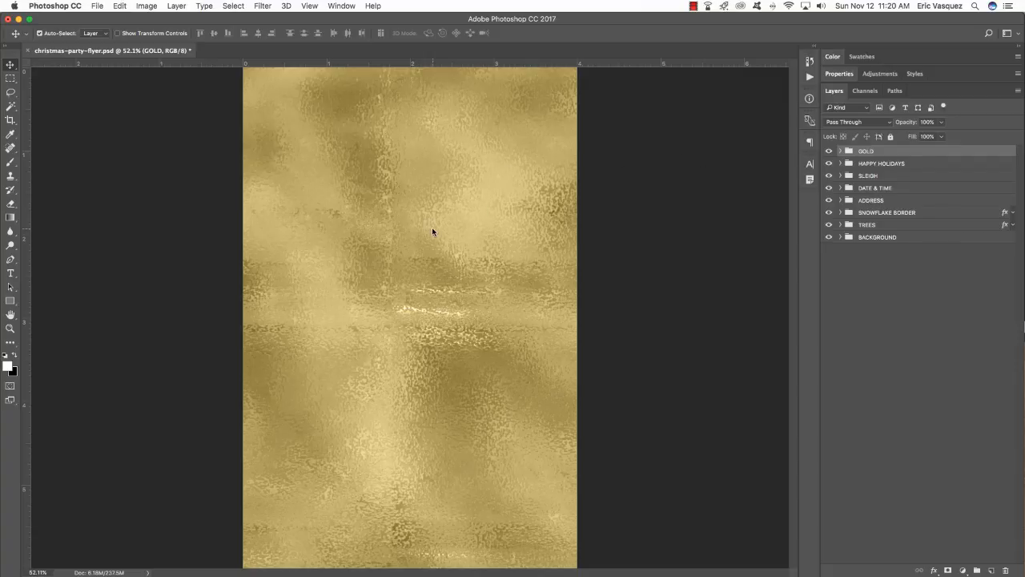
{"action": "left_click", "coordinate": [829, 151]}
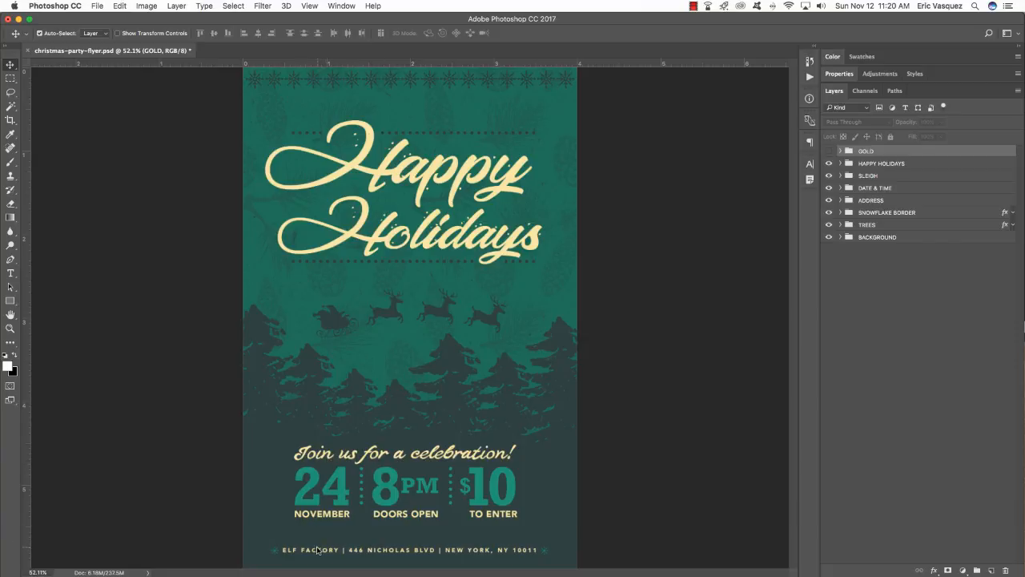
- Load the HAPPY HOLIDAYS lettering as a selection and add the address text line from the ADDRESS group to it
{"action": "left_click", "coordinate": [841, 163]}
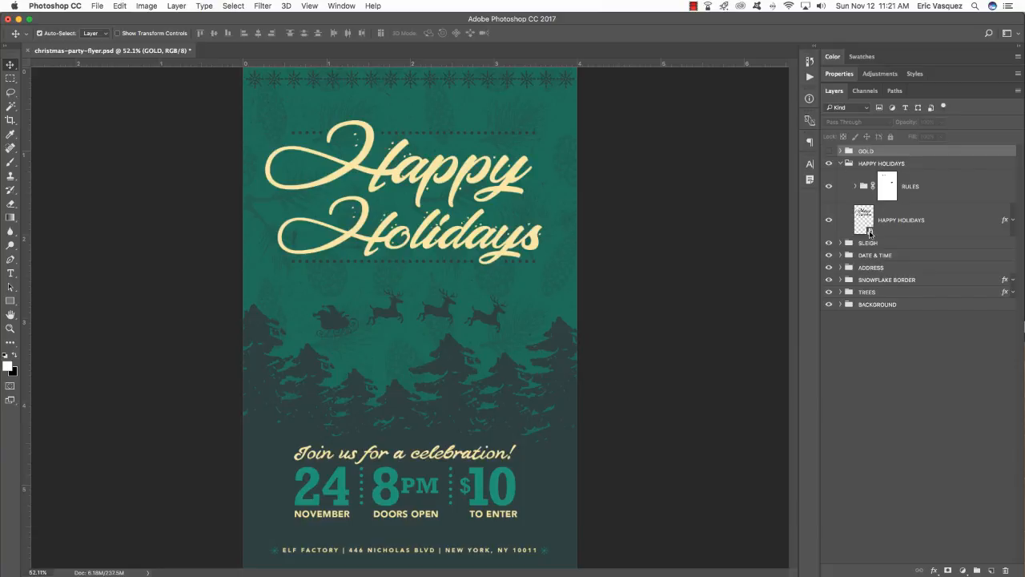
{"action": "key", "text": "super"}
{"action": "left_click", "coordinate": [870, 232], "text": "super"}
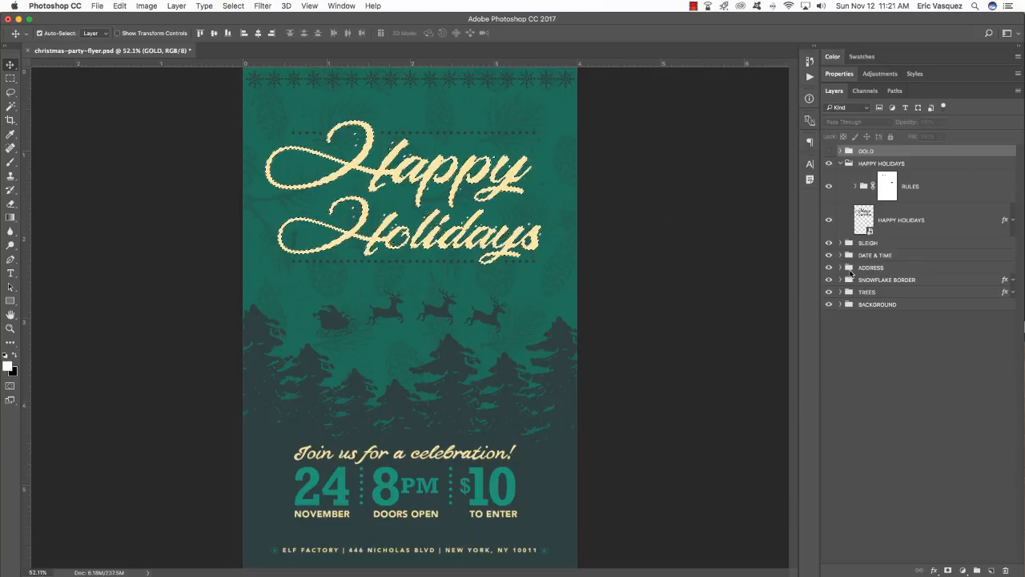
{"action": "left_click", "coordinate": [840, 268]}
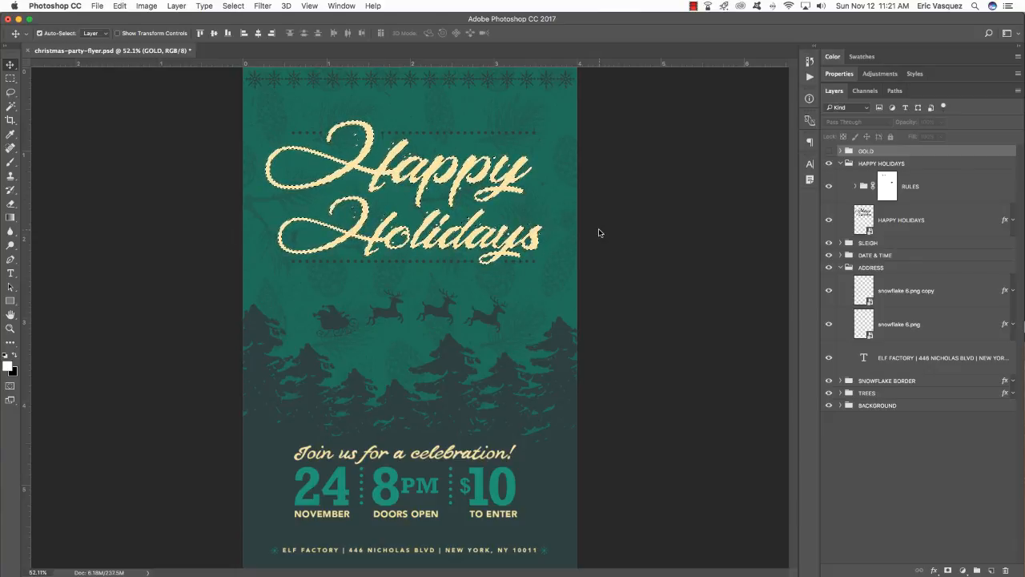
{"action": "left_click", "coordinate": [864, 358], "text": "shift+super"}
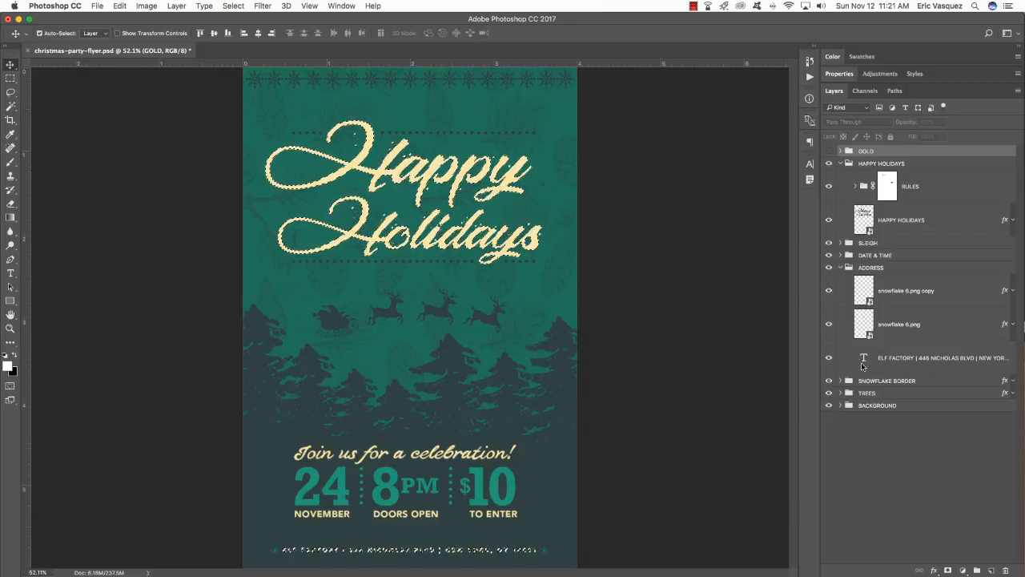
- Add the CELEBRATION, NOVEMBER, DOORS OPEN and TO ENTER layers from the DATE & TIME group to the selection
{"action": "left_click", "coordinate": [840, 255]}
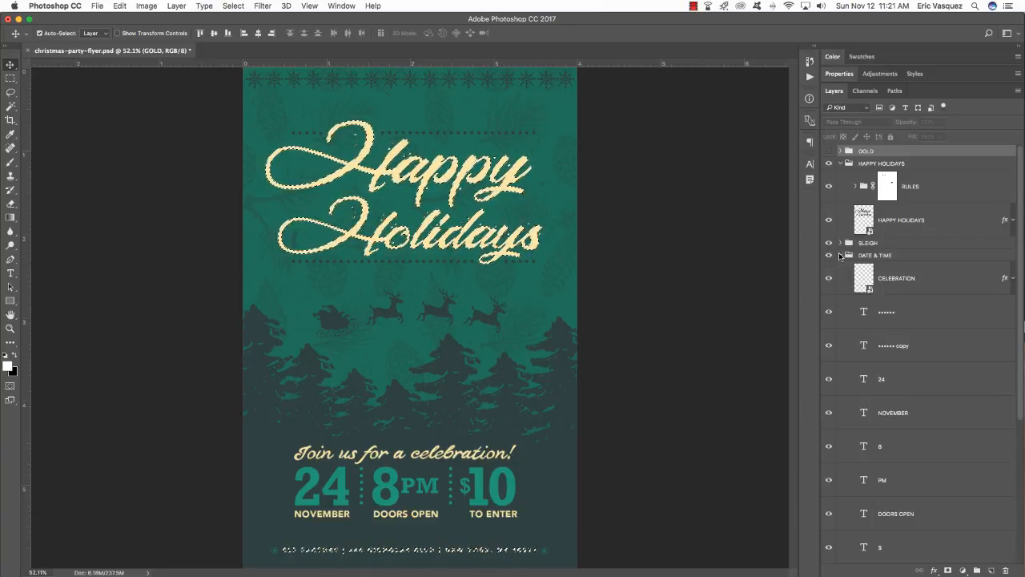
{"action": "left_click", "coordinate": [868, 290], "text": "shift+super"}
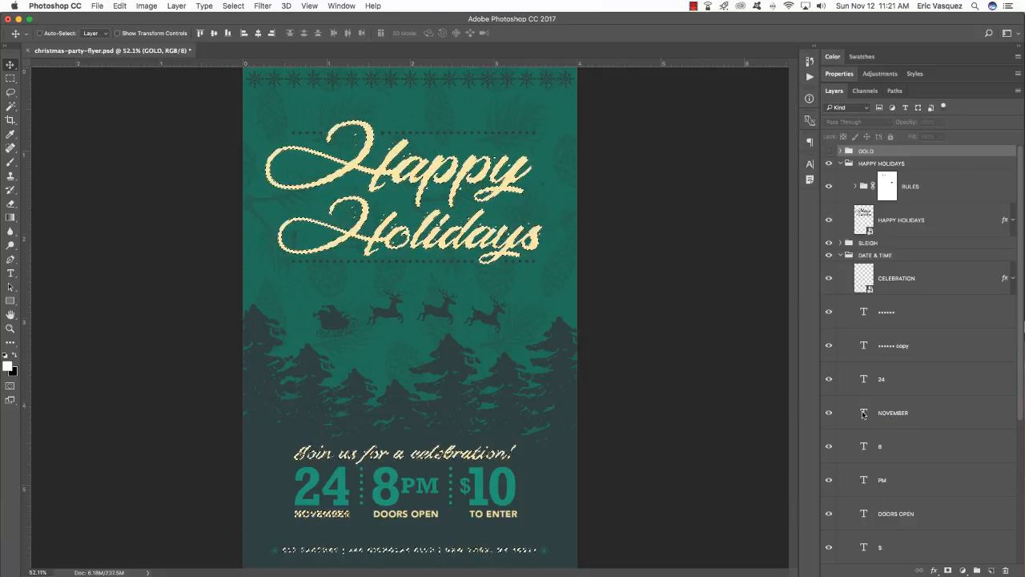
{"action": "left_click", "coordinate": [864, 511], "text": "shift+super"}
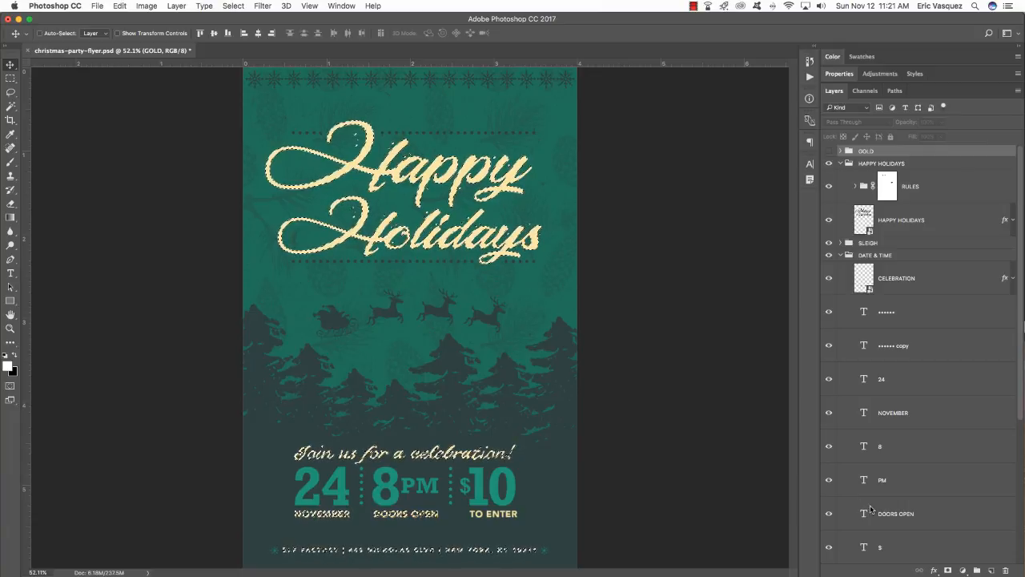
{"action": "scroll", "coordinate": [1018, 473], "scroll_direction": "down", "scroll_amount": 3}
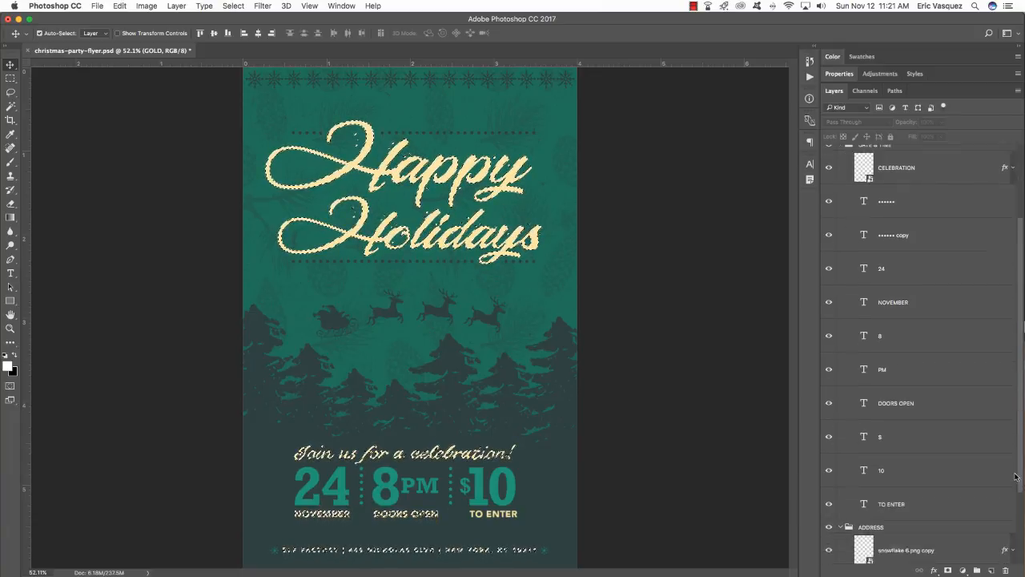
{"action": "scroll", "coordinate": [1016, 477], "scroll_direction": "down", "scroll_amount": 2}
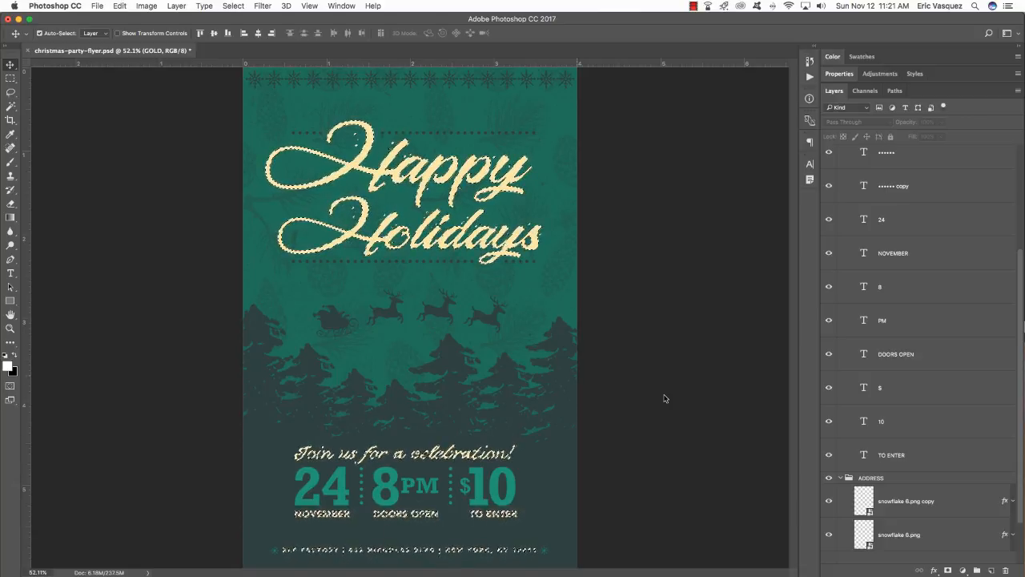
- Show the GOLD group and mask it with the combined lettering and text selection
{"action": "left_click_drag", "start_coordinate": [1020, 410], "coordinate": [1021, 305]}
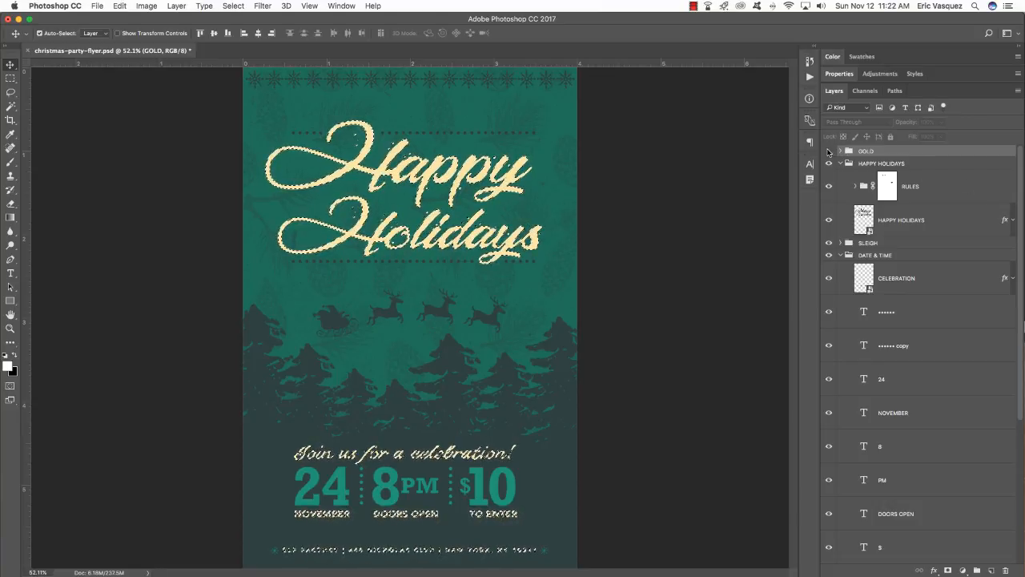
{"action": "left_click", "coordinate": [828, 152]}
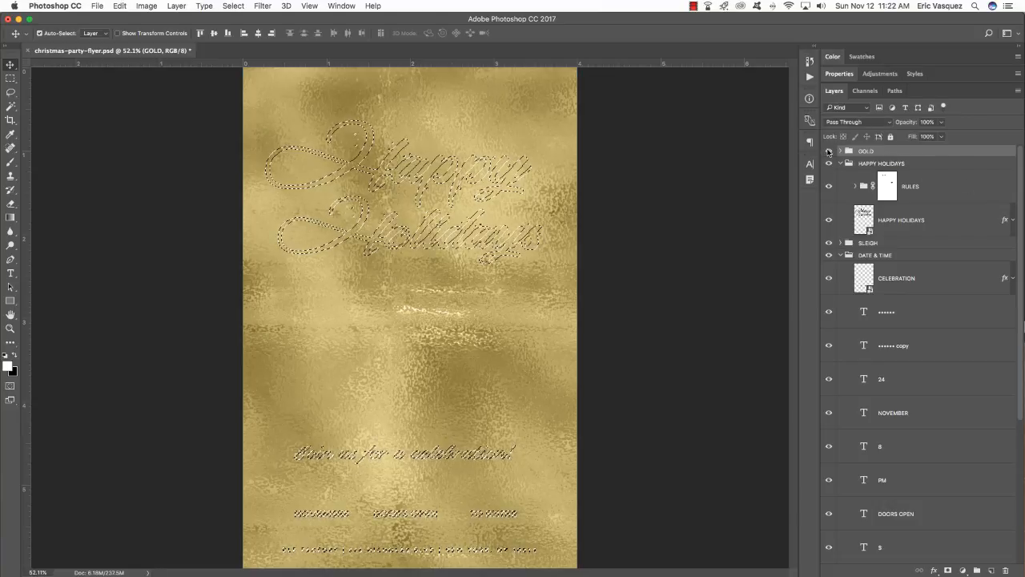
{"action": "left_click", "coordinate": [947, 570]}
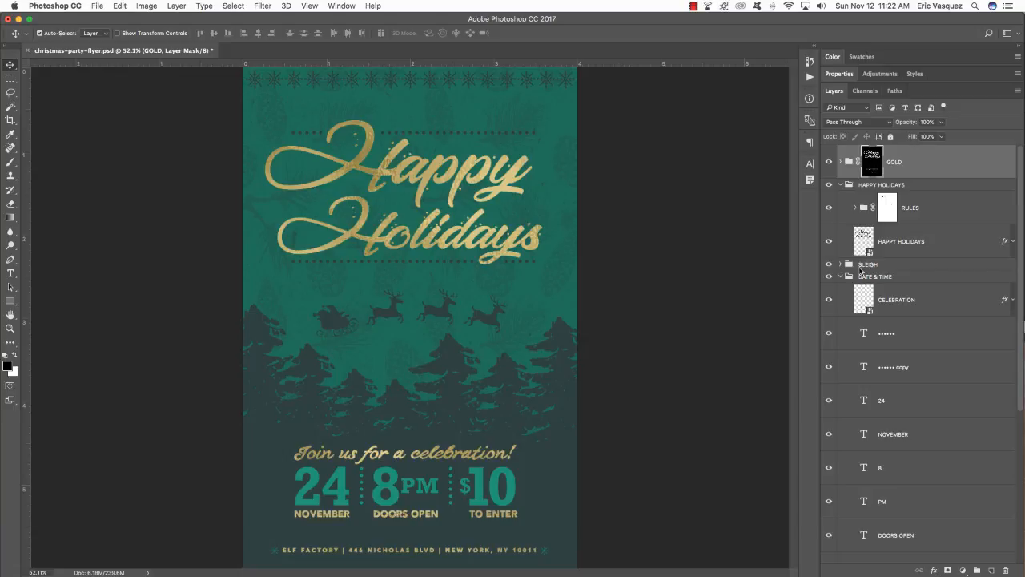
- Compare the celebration line with and without the CELEBRATION layer beneath the gold, and leave that layer hidden
{"action": "left_click", "coordinate": [931, 297]}
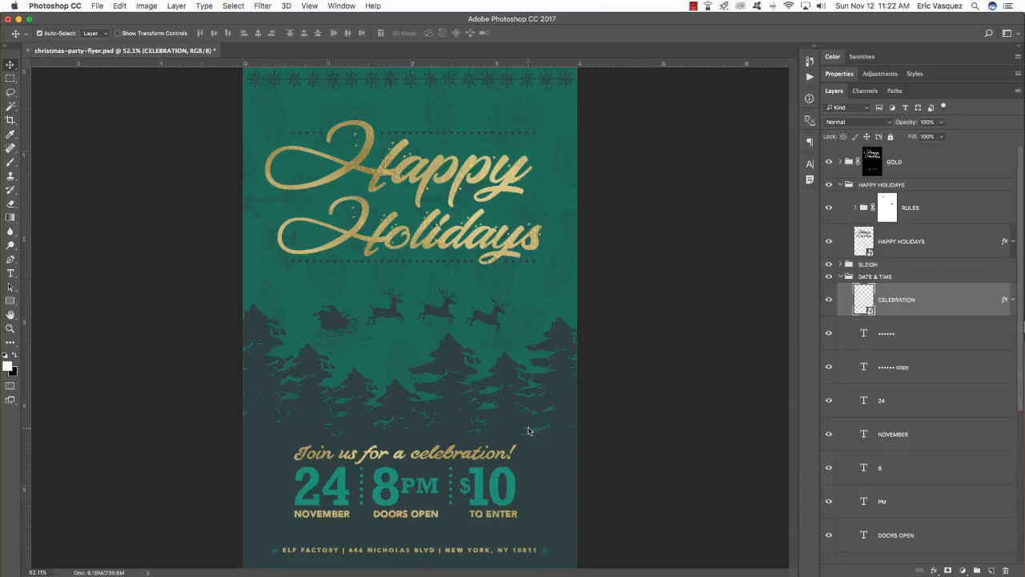
{"action": "left_click", "coordinate": [830, 300]}
{"action": "left_click", "coordinate": [830, 301]}
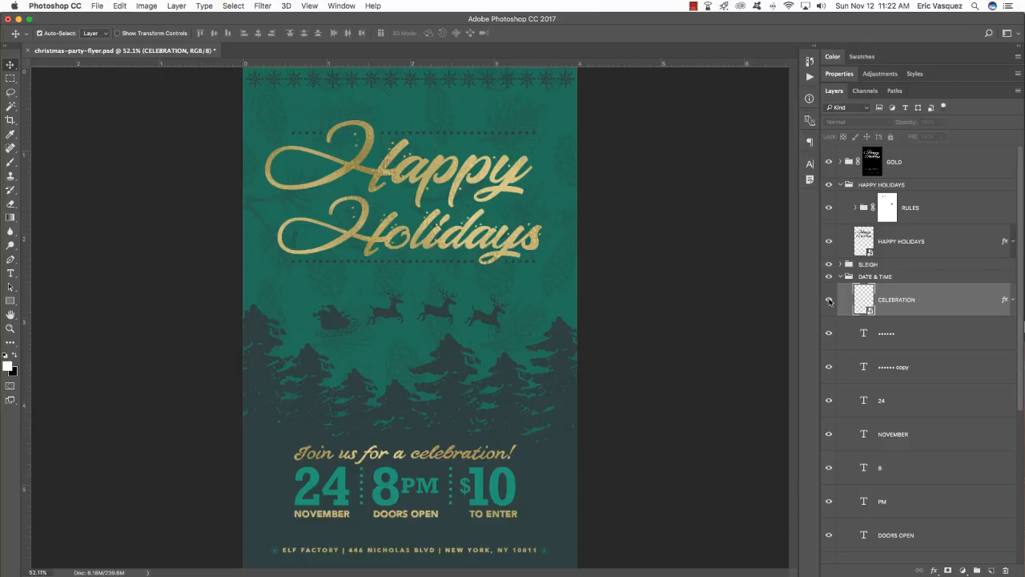
{"action": "left_click", "coordinate": [830, 301]}
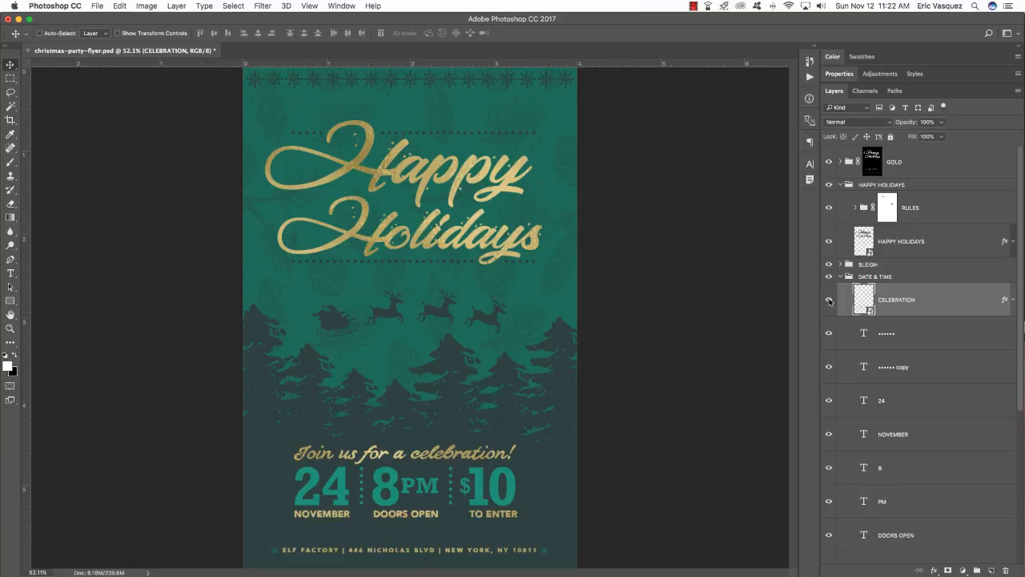
{"action": "key", "text": "super+1"}
{"action": "scroll", "coordinate": [473, 406], "scroll_direction": "down", "scroll_amount": 10}
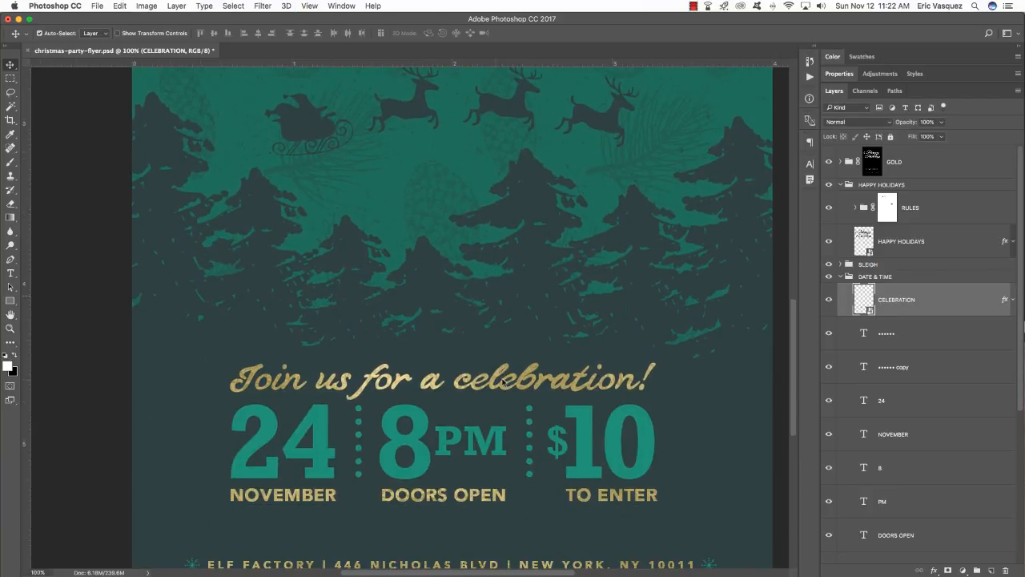
{"action": "scroll", "coordinate": [473, 406], "scroll_direction": "left", "scroll_amount": 3}
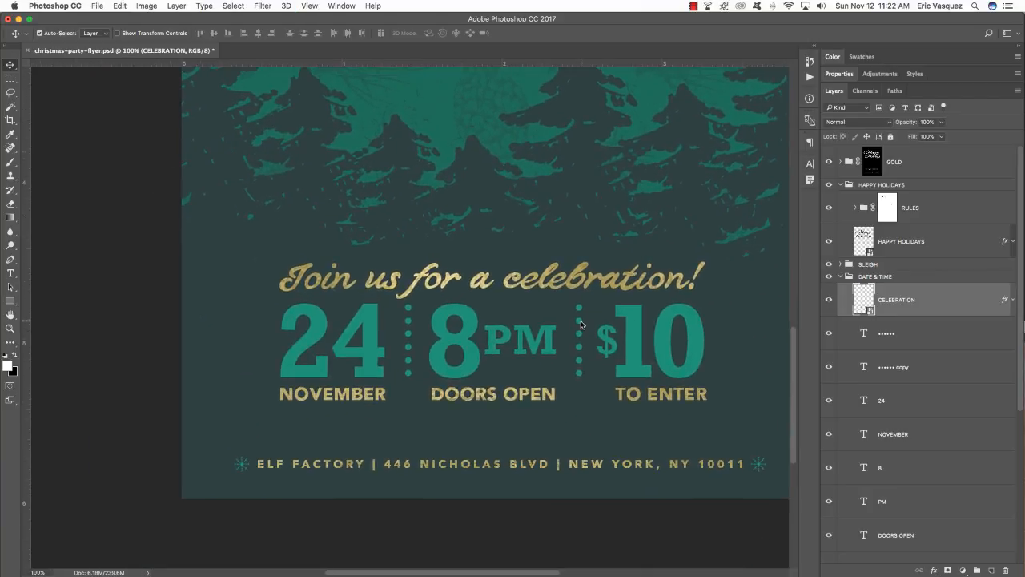
{"action": "left_click", "coordinate": [829, 300]}
{"action": "left_click", "coordinate": [829, 301]}
{"action": "left_click", "coordinate": [829, 301]}
{"action": "left_click", "coordinate": [829, 301]}
{"action": "left_click", "coordinate": [829, 300]}
{"action": "left_click", "coordinate": [829, 301]}
{"action": "left_click", "coordinate": [829, 301]}
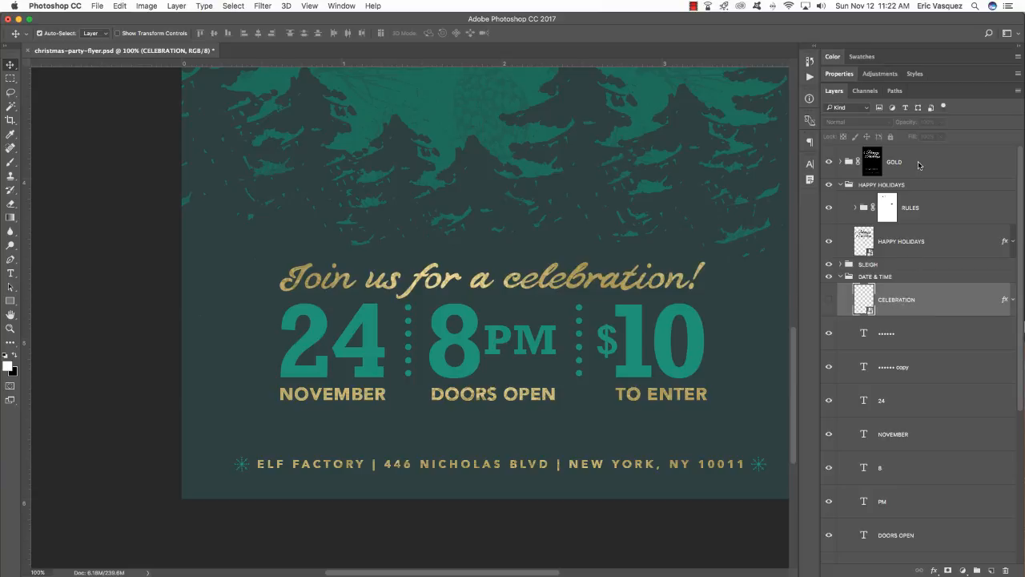
- Compare the lower flyer text with the GOLD group hidden and shown
{"action": "left_click", "coordinate": [888, 162]}
{"action": "left_click", "coordinate": [829, 162]}
{"action": "left_click", "coordinate": [829, 161]}
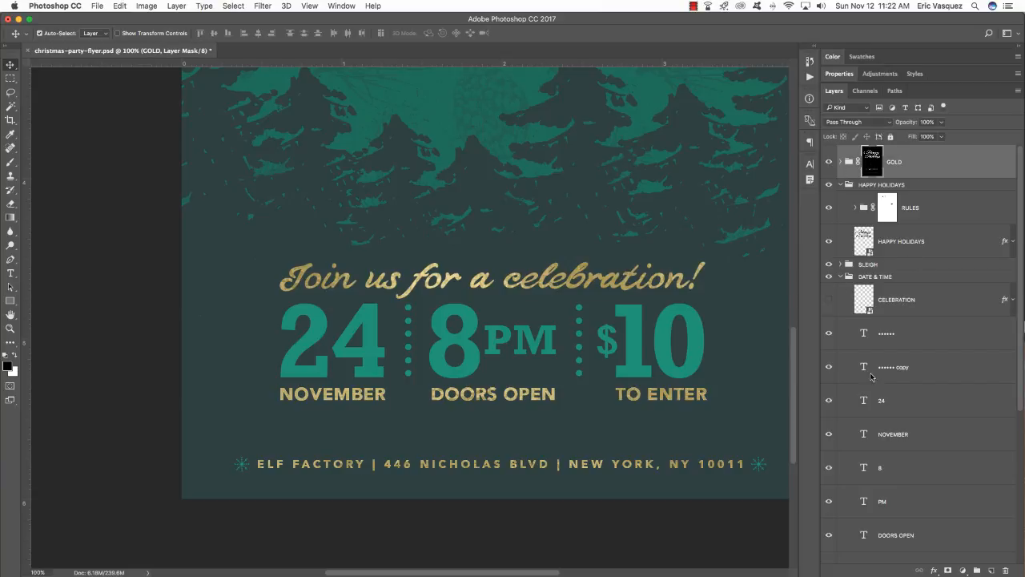
- Hide the NOVEMBER, DOORS OPEN and TO ENTER layers and the address text line beneath the gold
{"action": "left_click", "coordinate": [829, 435]}
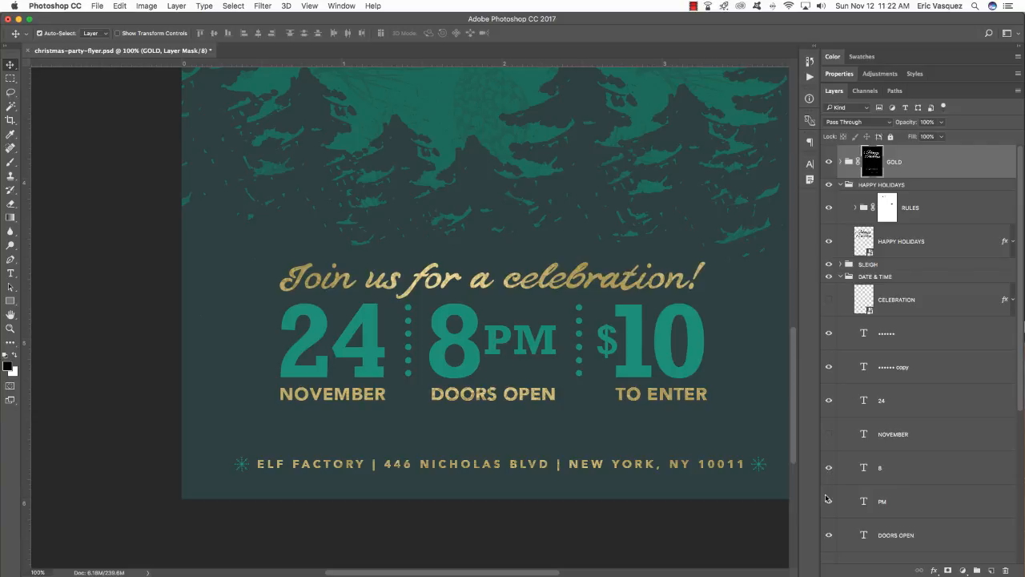
{"action": "left_click", "coordinate": [829, 535]}
{"action": "left_click_drag", "start_coordinate": [1019, 374], "coordinate": [1011, 463]}
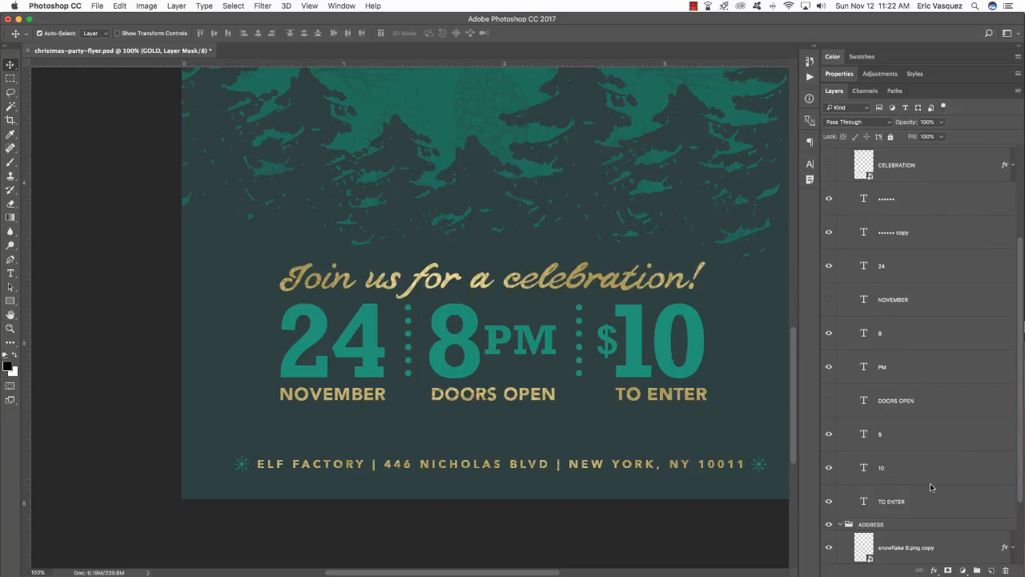
{"action": "left_click", "coordinate": [829, 503]}
{"action": "scroll", "coordinate": [856, 512], "scroll_direction": "down", "scroll_amount": 3}
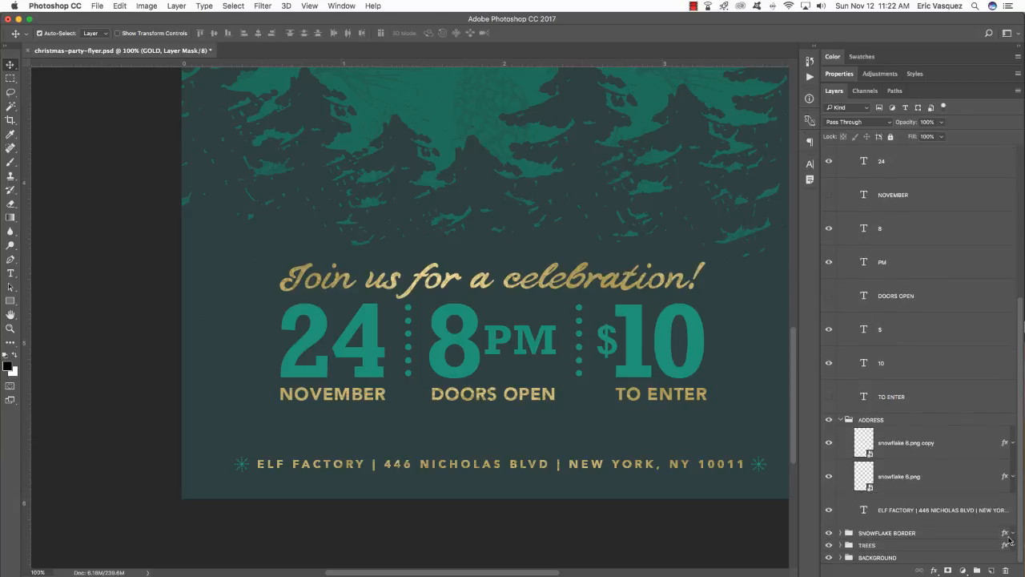
{"action": "left_click", "coordinate": [829, 510]}
- Collapse the ADDRESS and DATE & TIME groups
{"action": "left_click", "coordinate": [840, 419]}
{"action": "scroll", "coordinate": [929, 313], "scroll_direction": "up", "scroll_amount": 3}
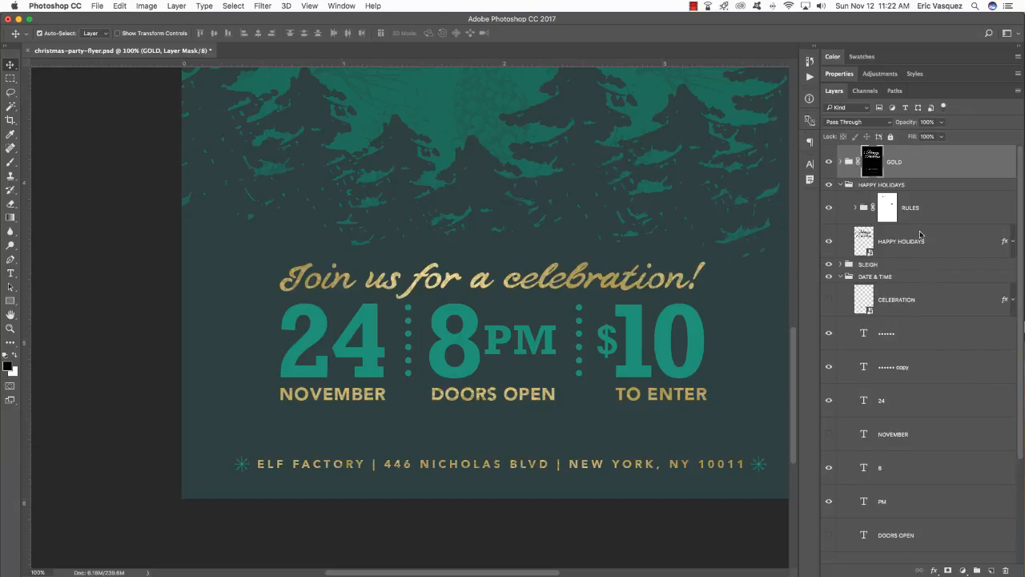
{"action": "left_click", "coordinate": [839, 277]}
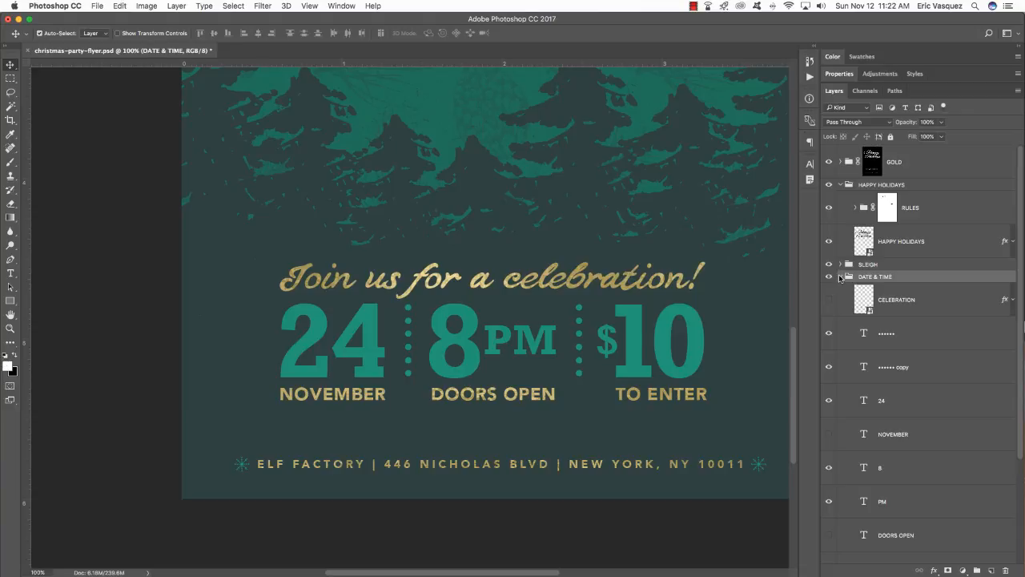
{"action": "left_click", "coordinate": [839, 277]}
- Nudge the HAPPY HOLIDAYS lettering layer slightly beneath the gold so a thin cream edge shows along the letters
{"action": "left_click", "coordinate": [933, 240]}
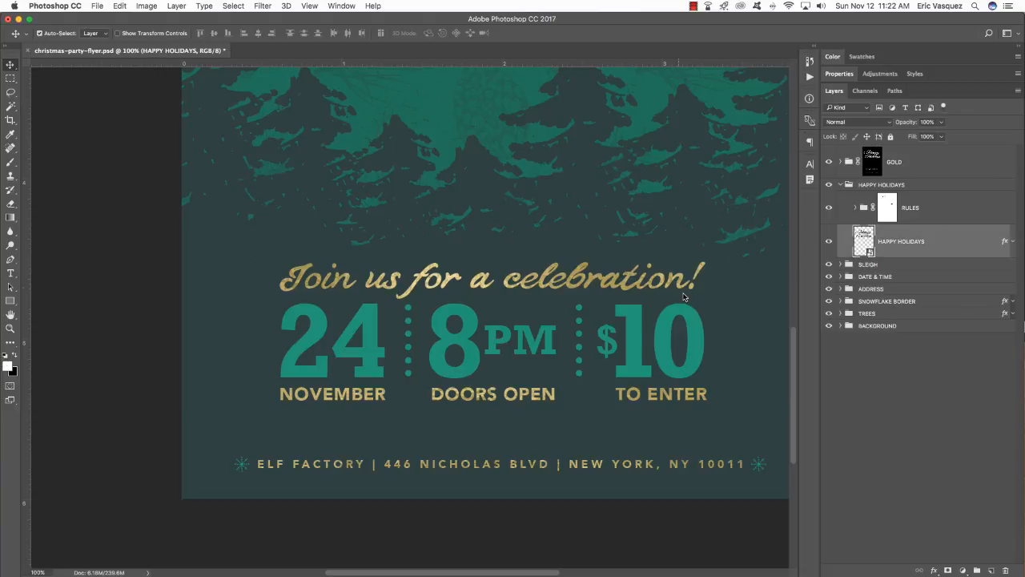
{"action": "scroll", "coordinate": [567, 303], "scroll_direction": "up", "scroll_amount": 5}
{"action": "scroll", "coordinate": [567, 303], "scroll_direction": "up", "scroll_amount": 5}
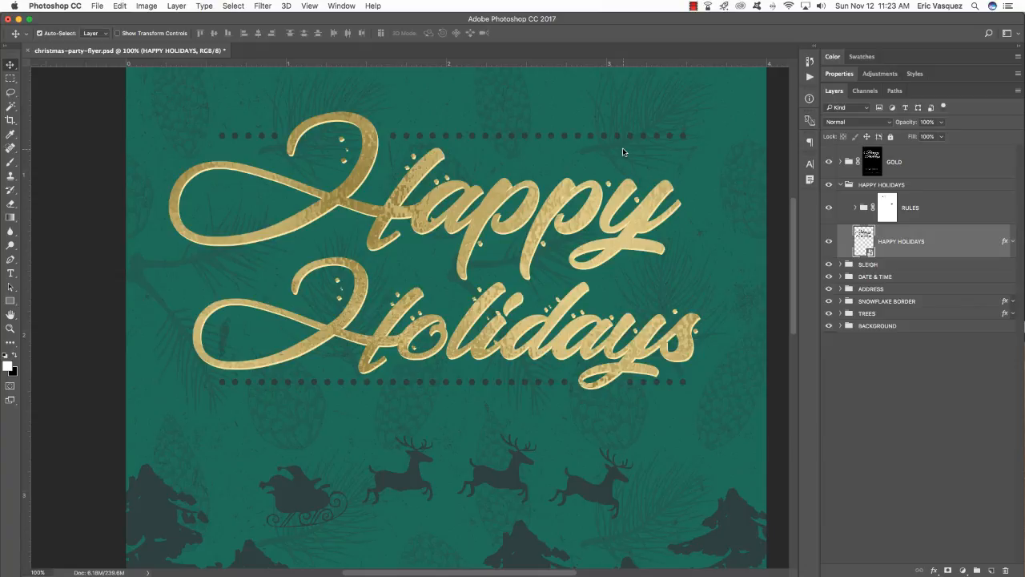
{"action": "key", "text": "super+0"}
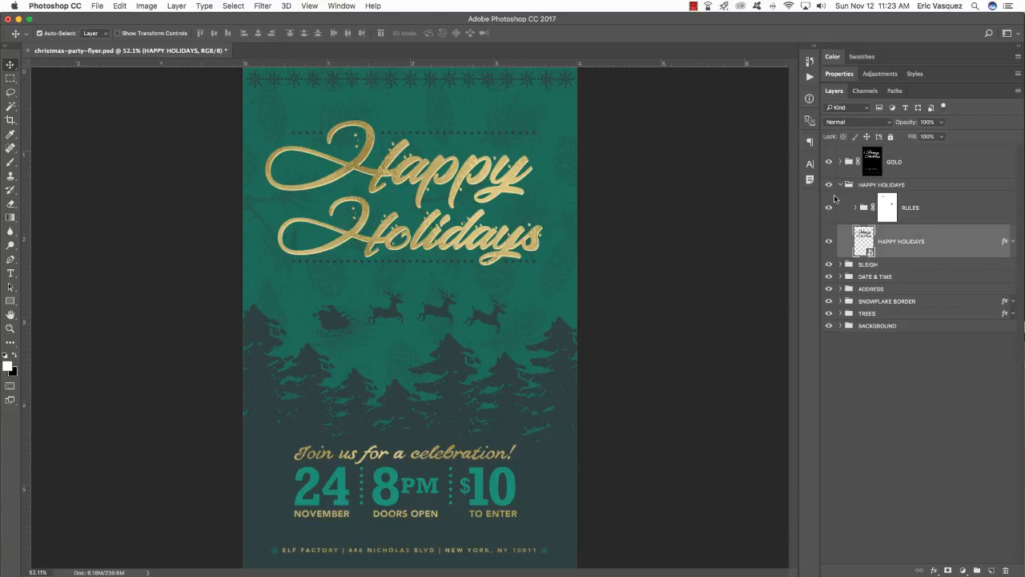
- Compare the gold title with the HAPPY HOLIDAYS lettering layer hidden and shown
{"action": "left_click", "coordinate": [829, 242]}
{"action": "left_click", "coordinate": [829, 242]}
{"action": "left_click", "coordinate": [829, 242]}
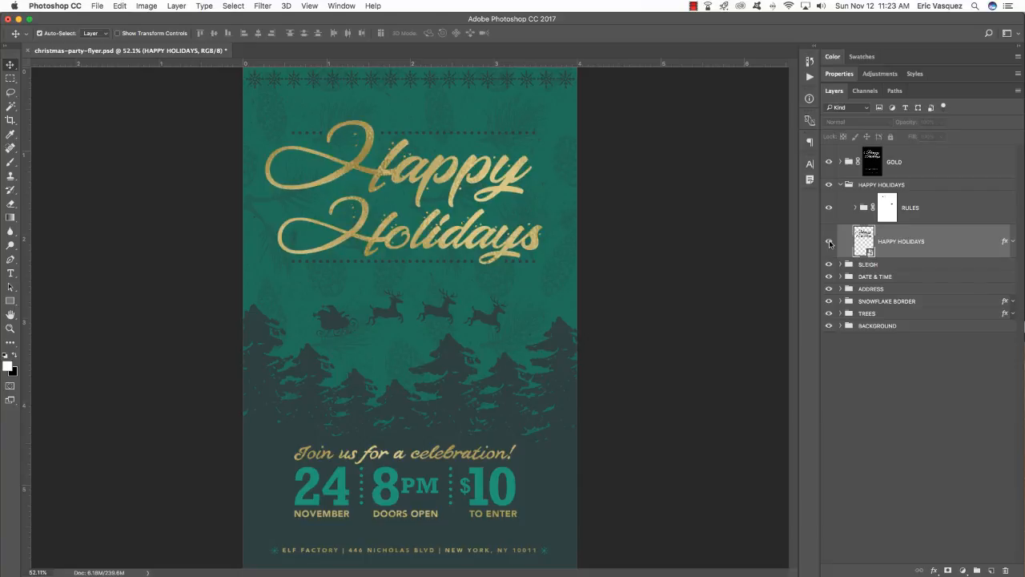
{"action": "left_click", "coordinate": [829, 242]}
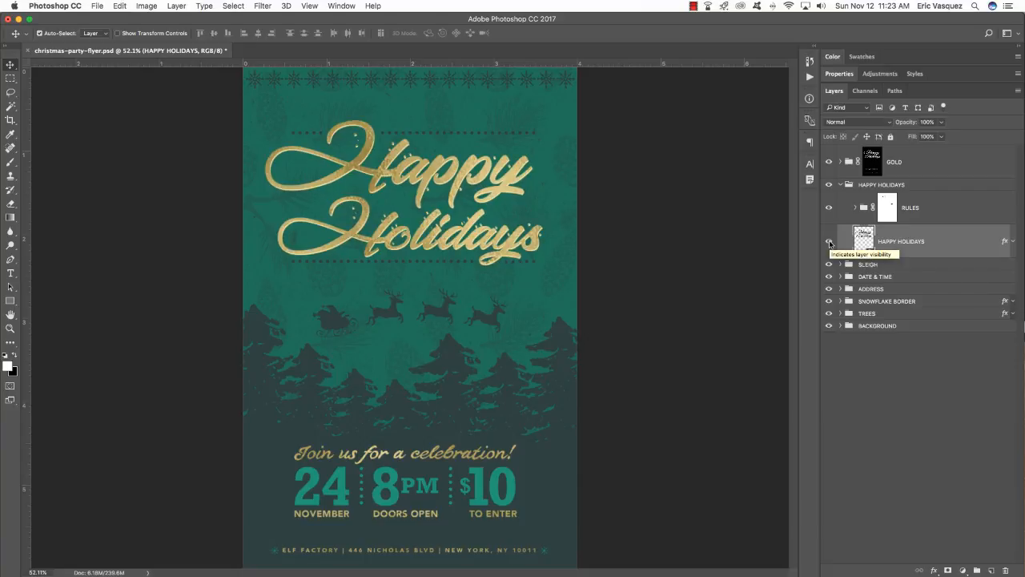
{"action": "left_click", "coordinate": [829, 242]}
{"action": "left_click", "coordinate": [829, 242]}
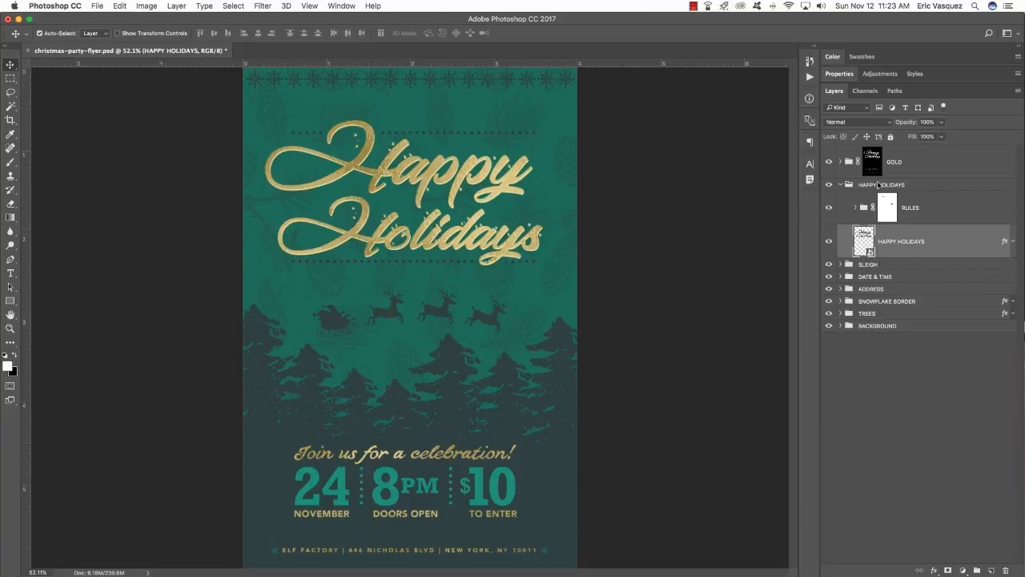
- Collapse the HAPPY HOLIDAYS group, combine all groups from GOLD to BACKGROUND into one named ARTWORK, and save the document
{"action": "left_click", "coordinate": [843, 185]}
{"action": "left_click", "coordinate": [841, 185]}
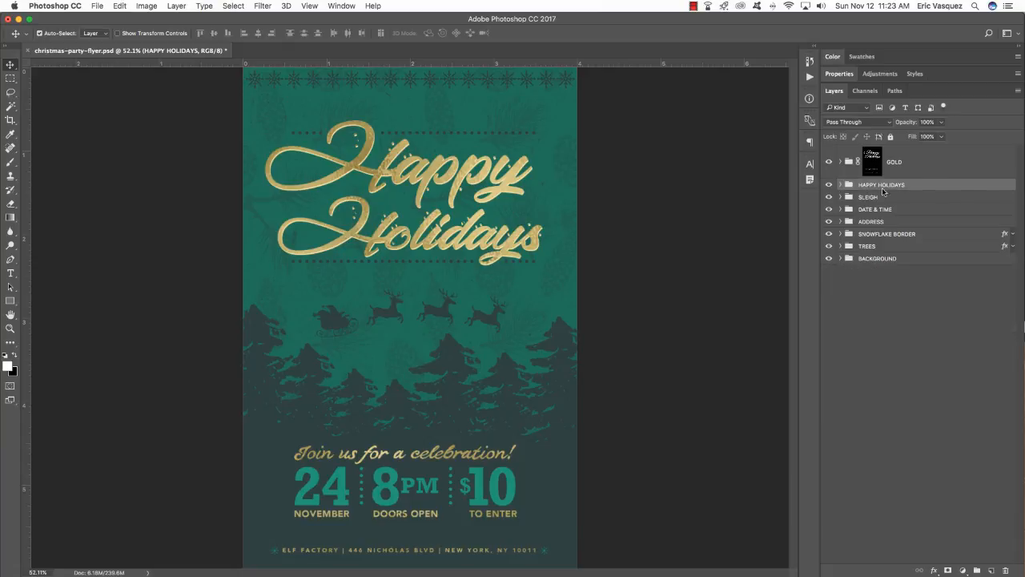
{"action": "left_click", "coordinate": [933, 166]}
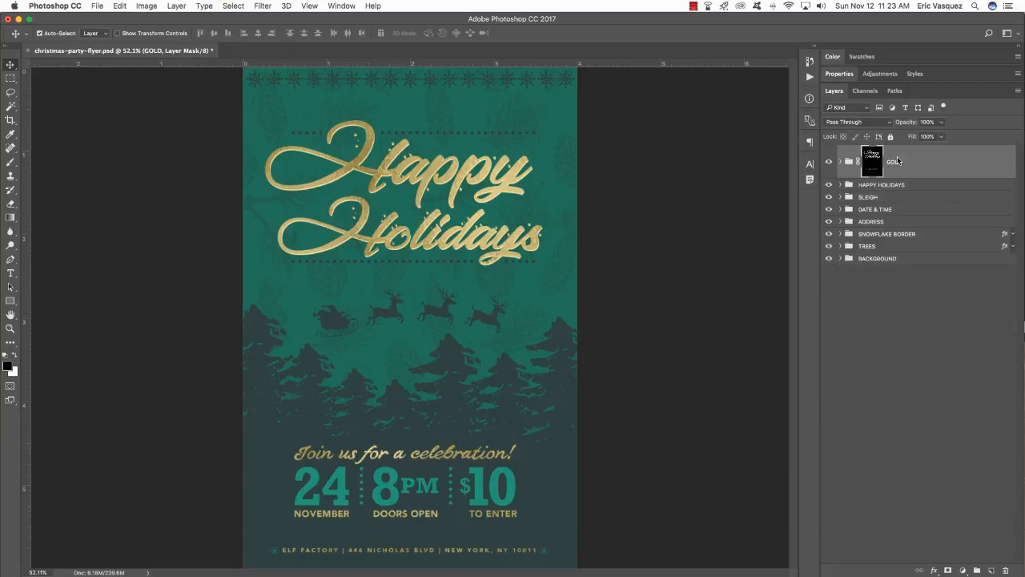
{"action": "left_click", "coordinate": [918, 258], "text": "shift"}
{"action": "key", "text": "super+g"}
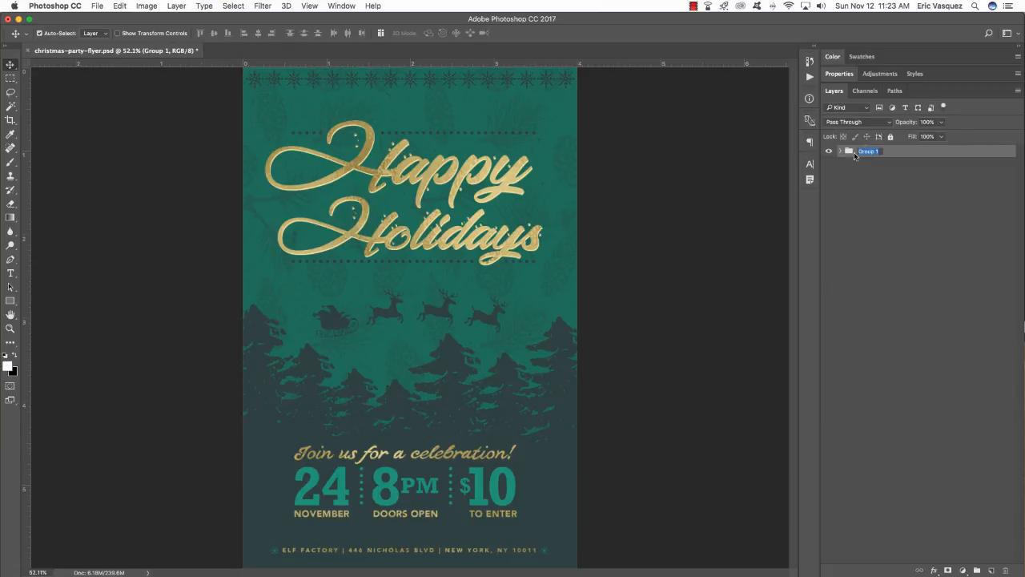
{"action": "type", "text": "ARTWORK"}
{"action": "key", "text": "Return"}
{"action": "key", "text": "super+s"}
- Activate the Type tool
{"action": "key", "text": "t"}
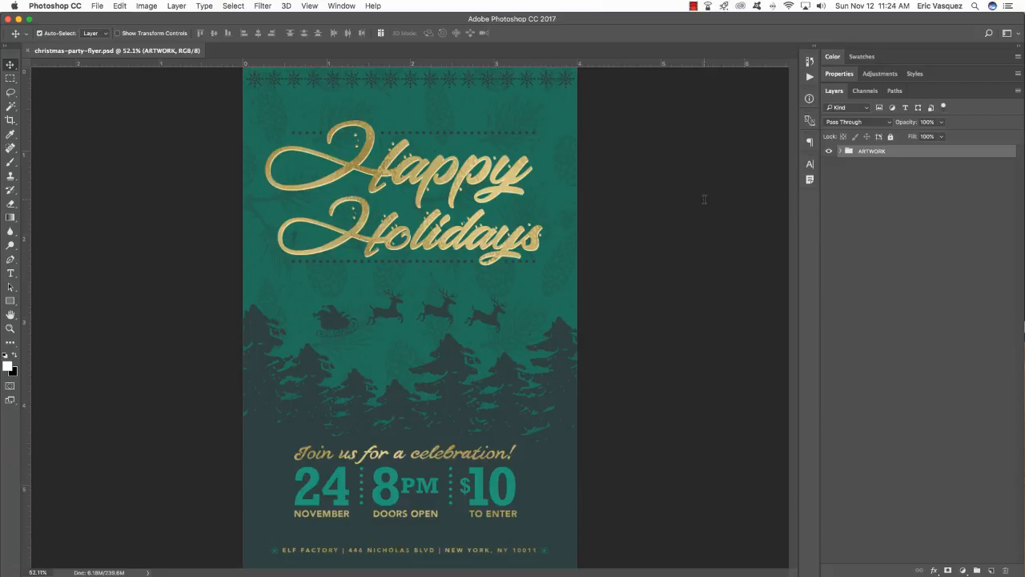